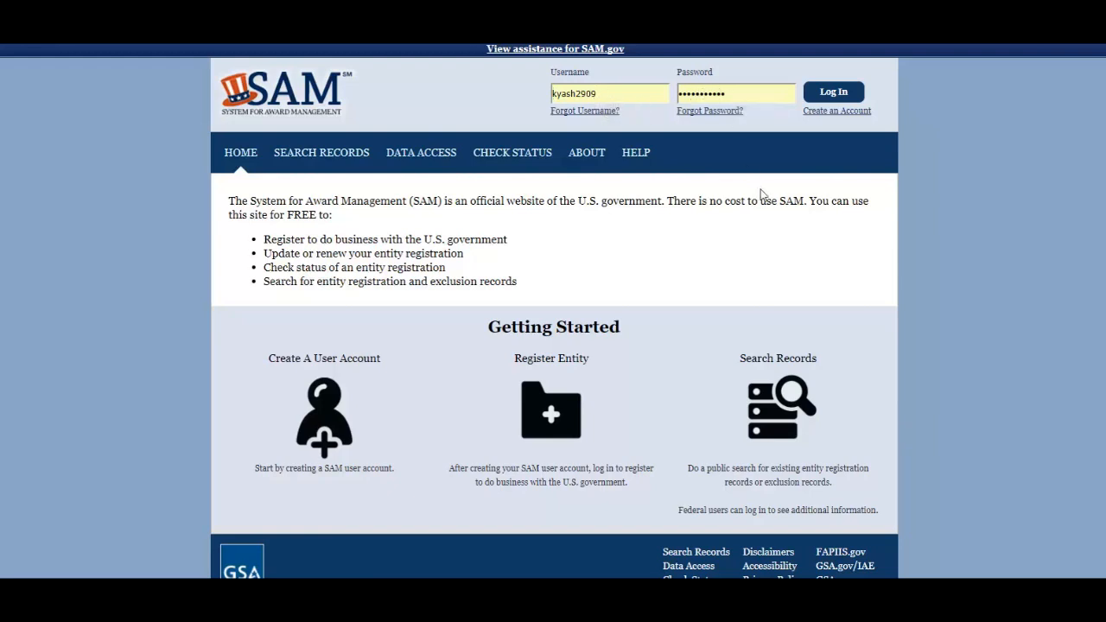
# Log in to SAM.gov and read through the Terms and Conditions usage agreement.
pyautogui.click(832, 105)
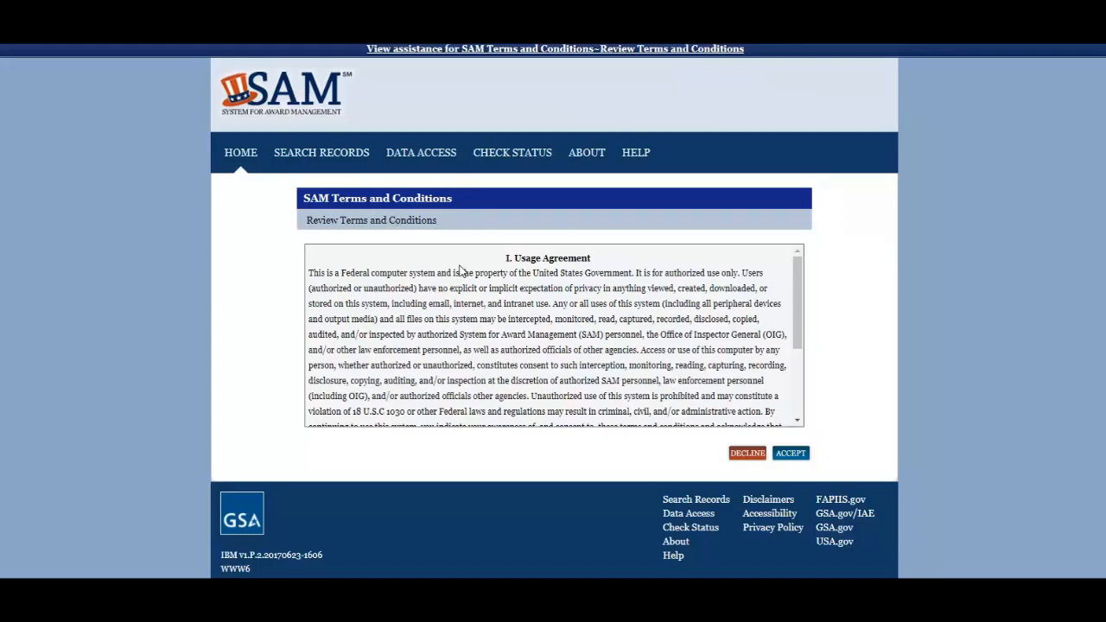
pyautogui.scroll(-5, 542, 285)
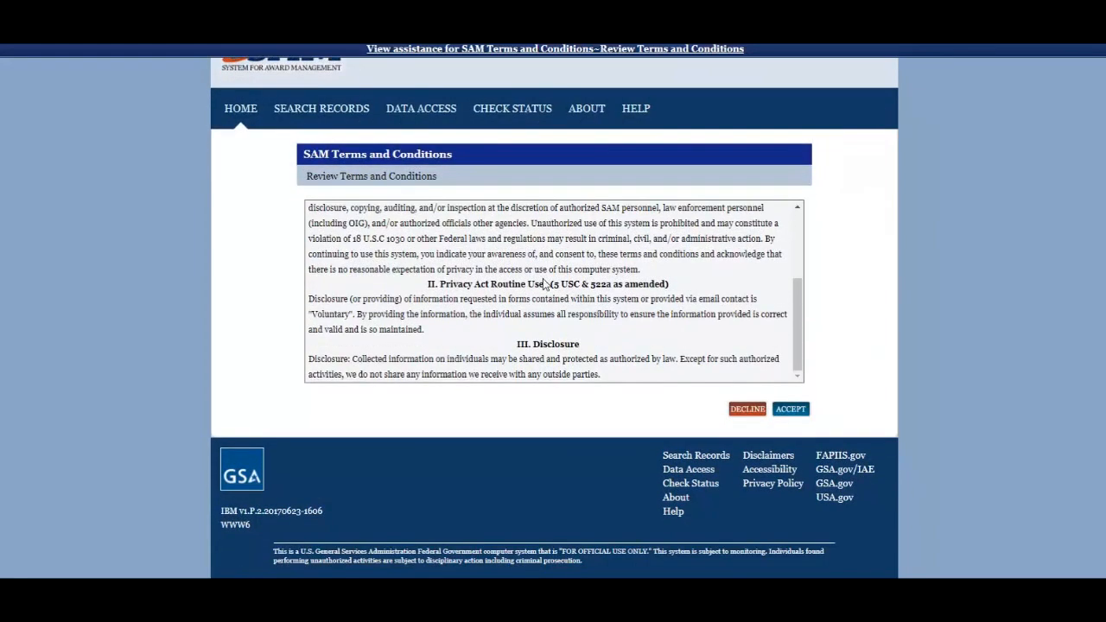
pyautogui.scroll(6, 545, 283)
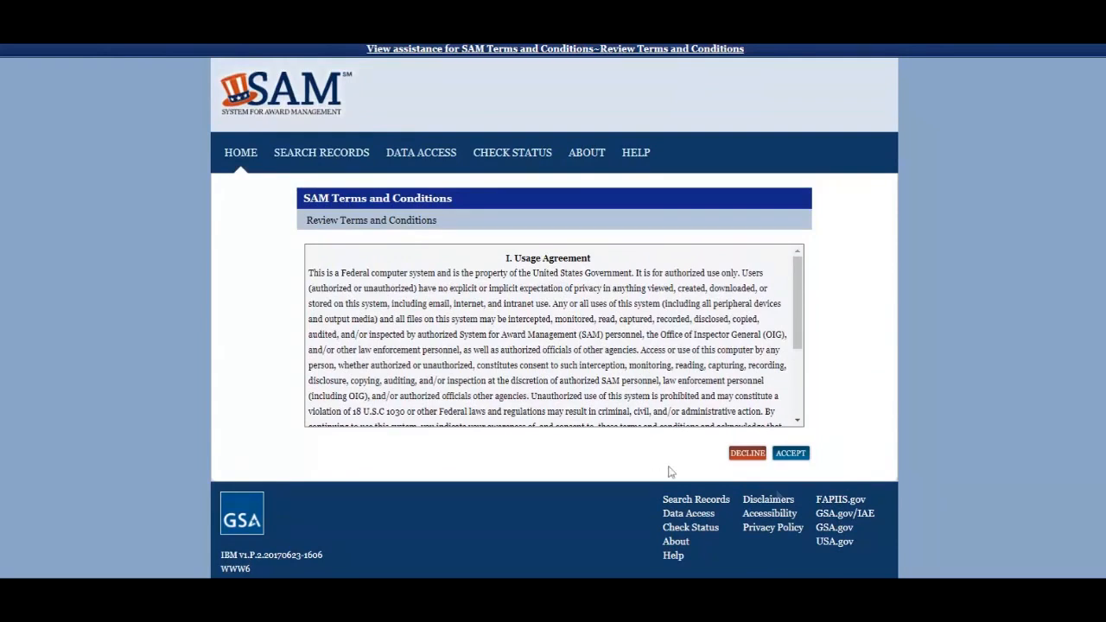
# Accept the SAM terms, then go to My Roles under My User Roles.
pyautogui.click(792, 456)
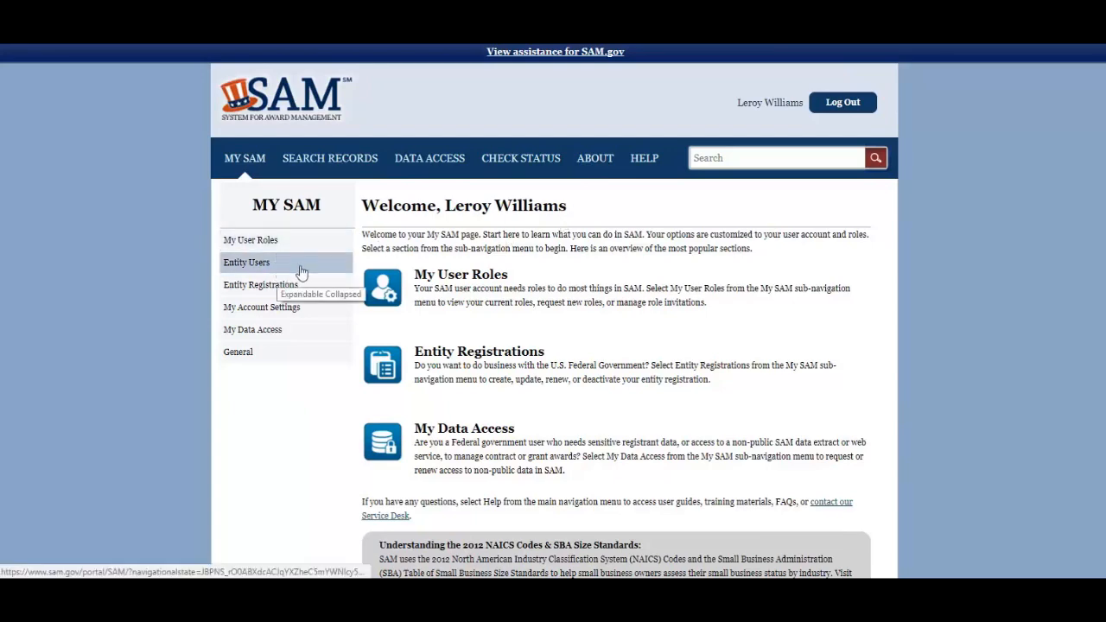
pyautogui.scroll(-2, 302, 273)
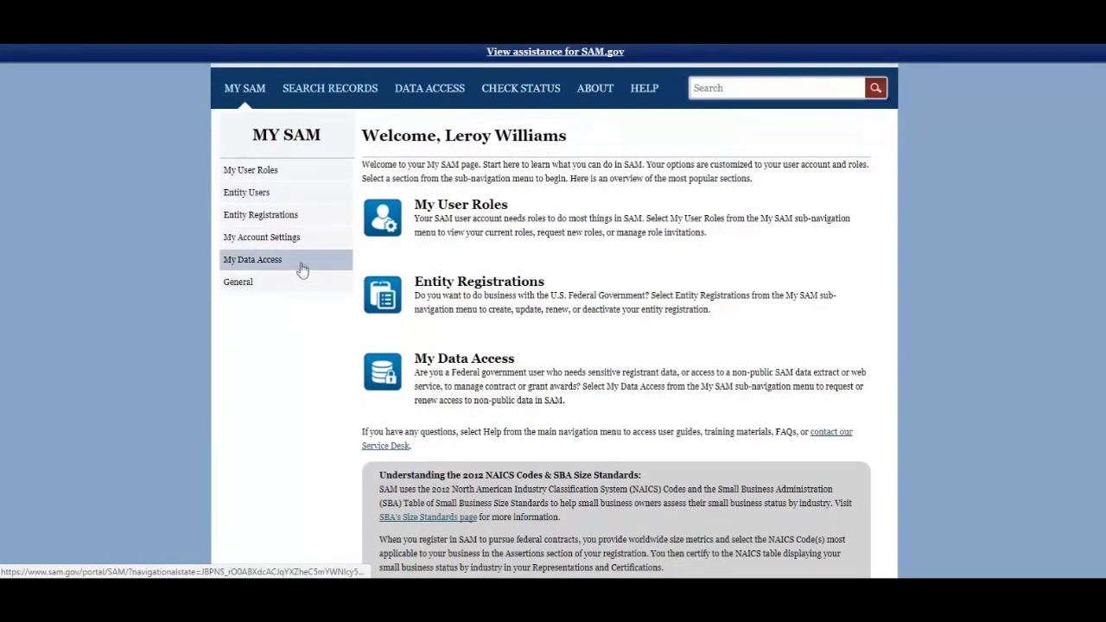
pyautogui.click(256, 177)
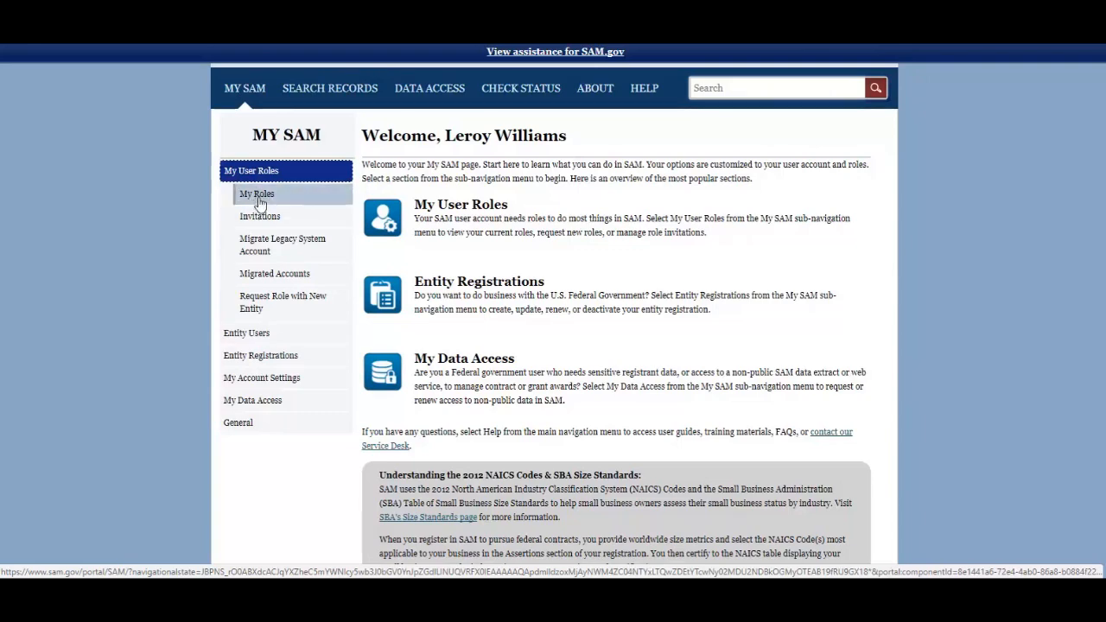
pyautogui.click(257, 194)
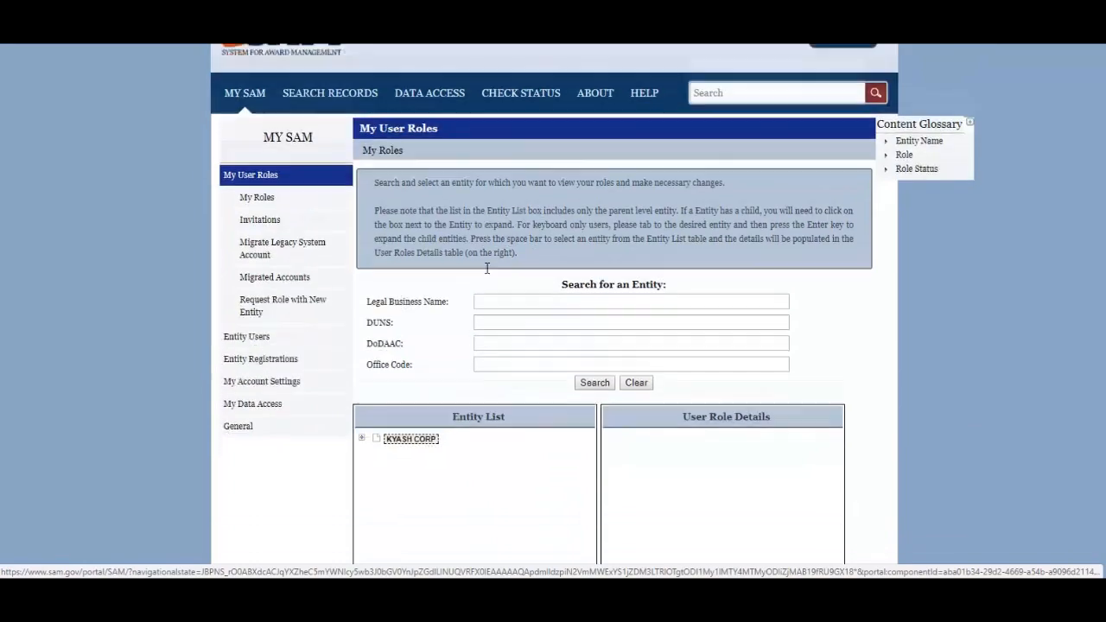
# Select KYASH CORP and review its roles: Entity Administrator approved, others inherited or pending.
pyautogui.scroll(-1, 487, 269)
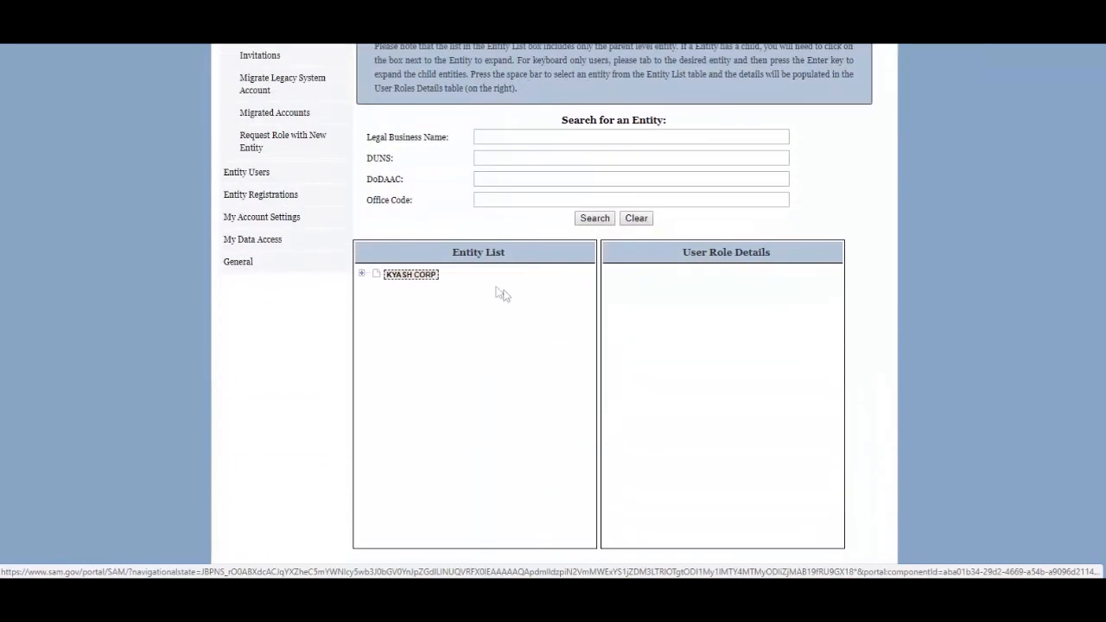
pyautogui.click(397, 281)
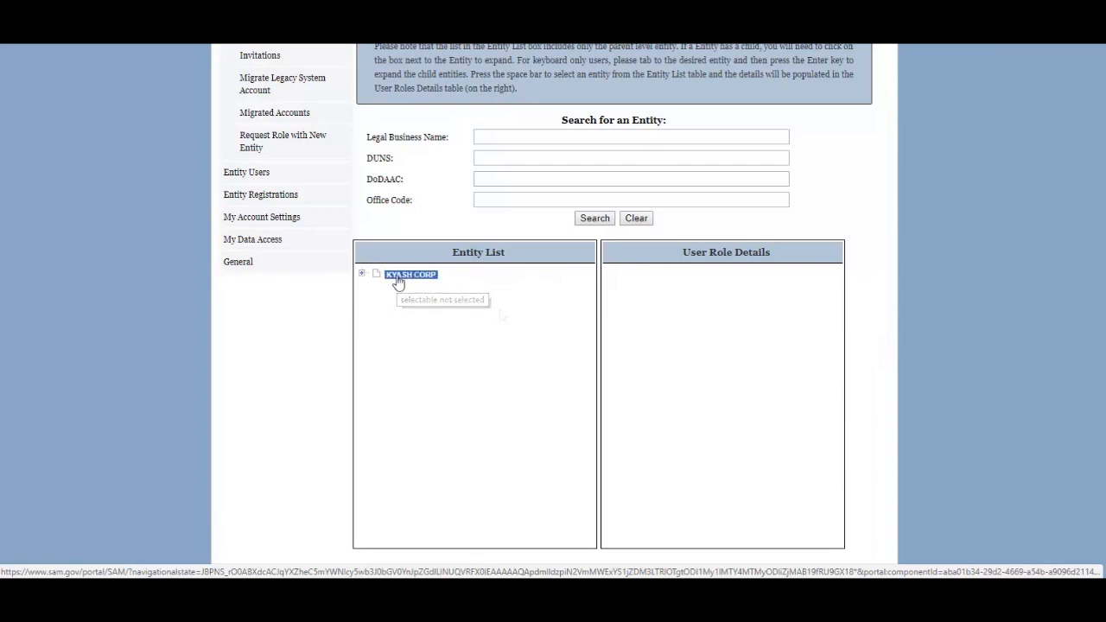
pyautogui.scroll(-2, 731, 349)
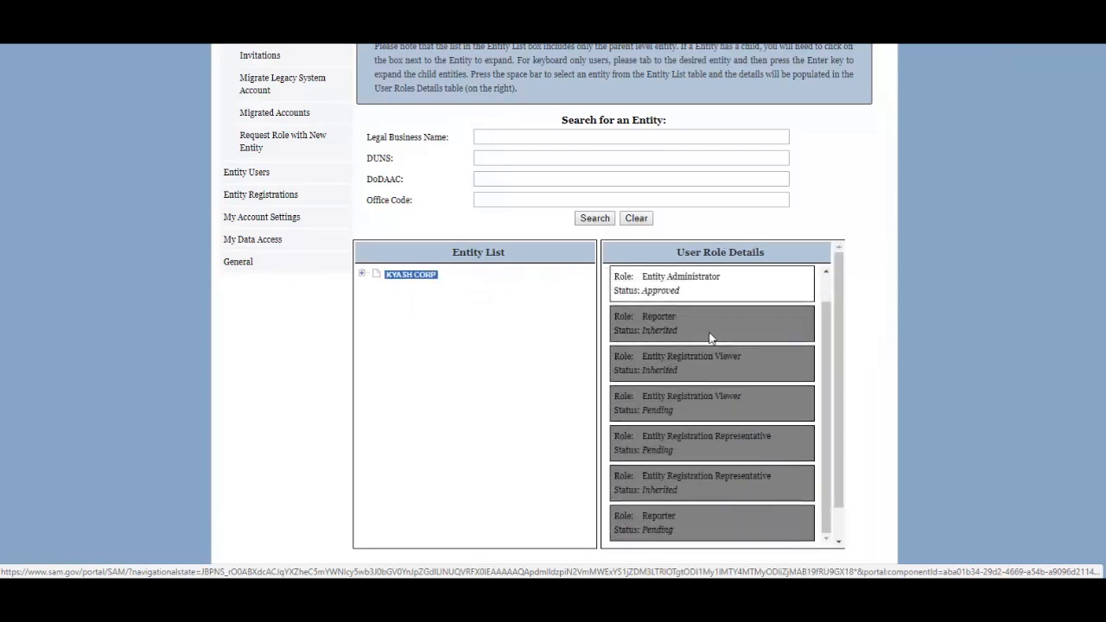
pyautogui.scroll(2, 708, 338)
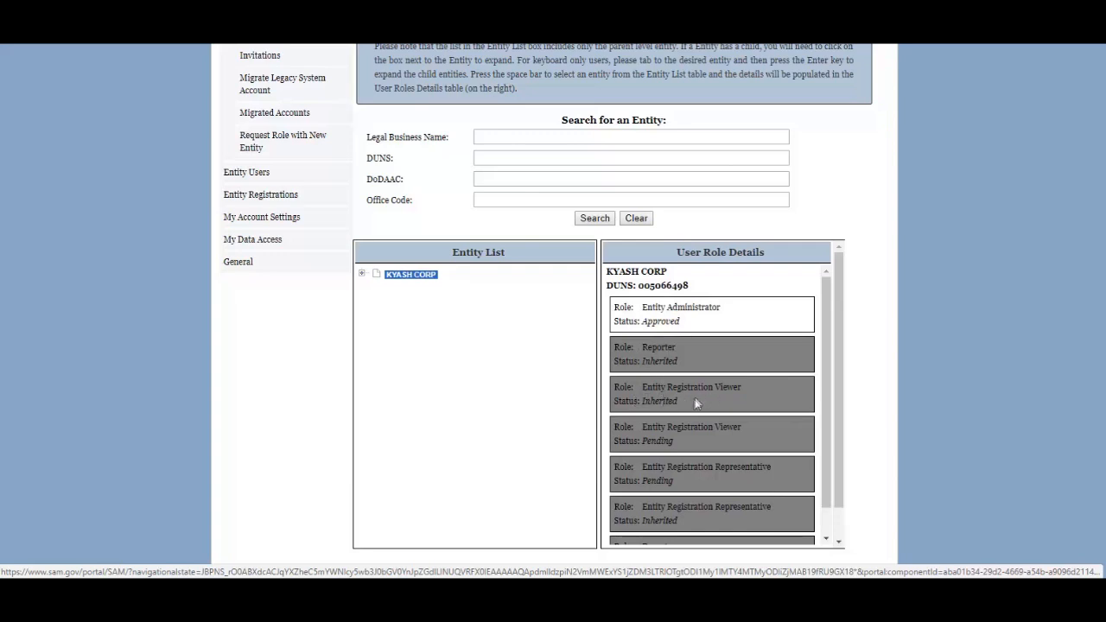
pyautogui.scroll(-2, 695, 398)
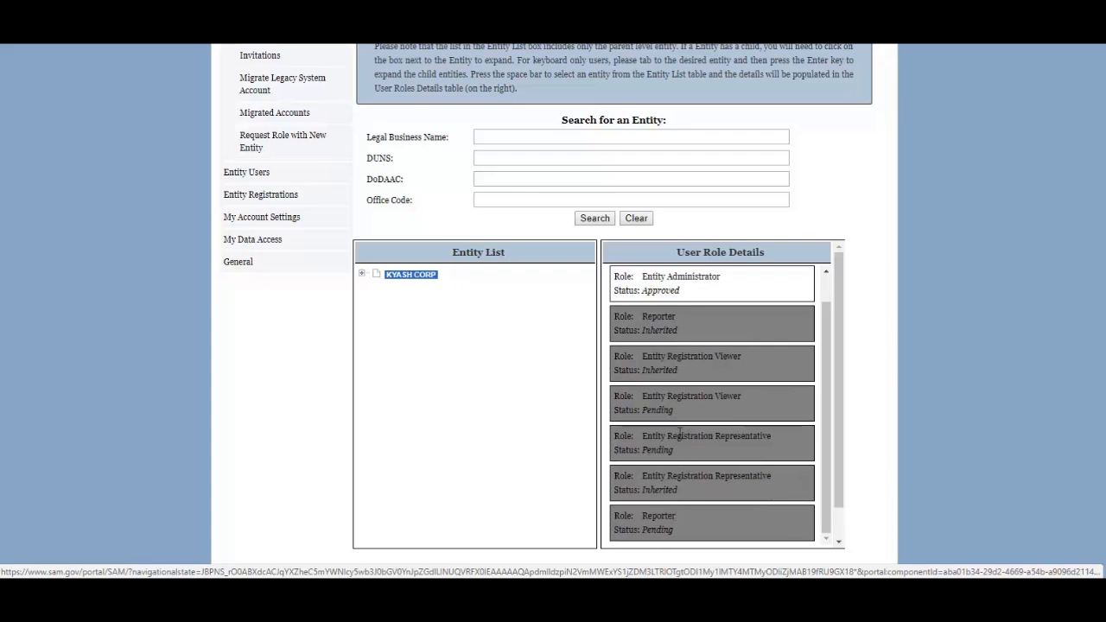
pyautogui.scroll(5, 681, 423)
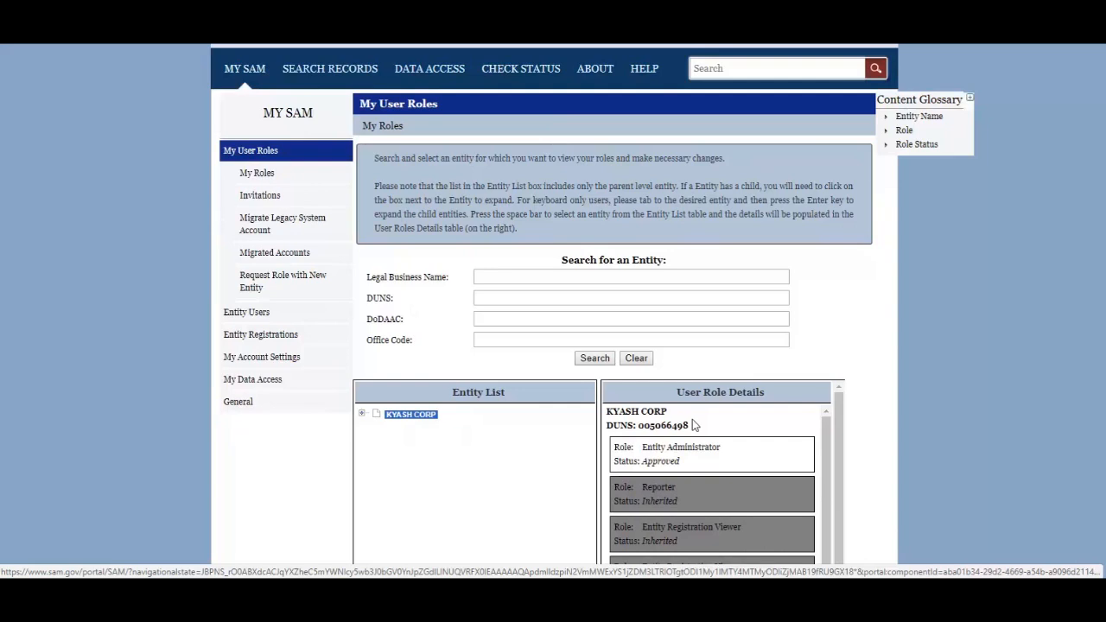
# Switch the left menu from My User Roles to Entity Registrations › Existing Entity Registrations.
pyautogui.click(257, 154)
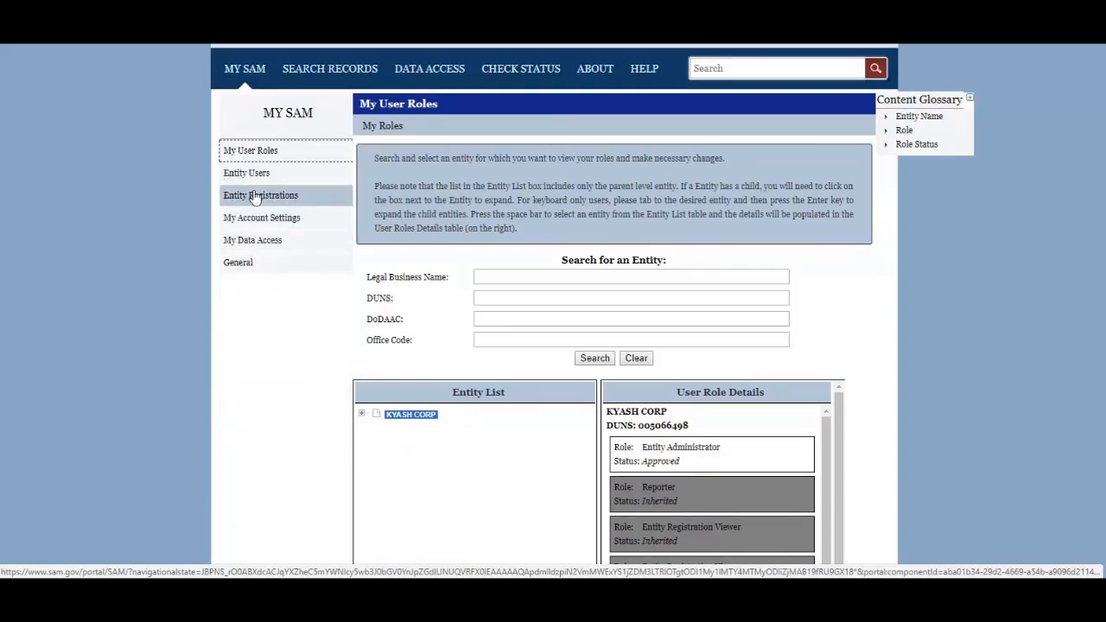
pyautogui.click(256, 198)
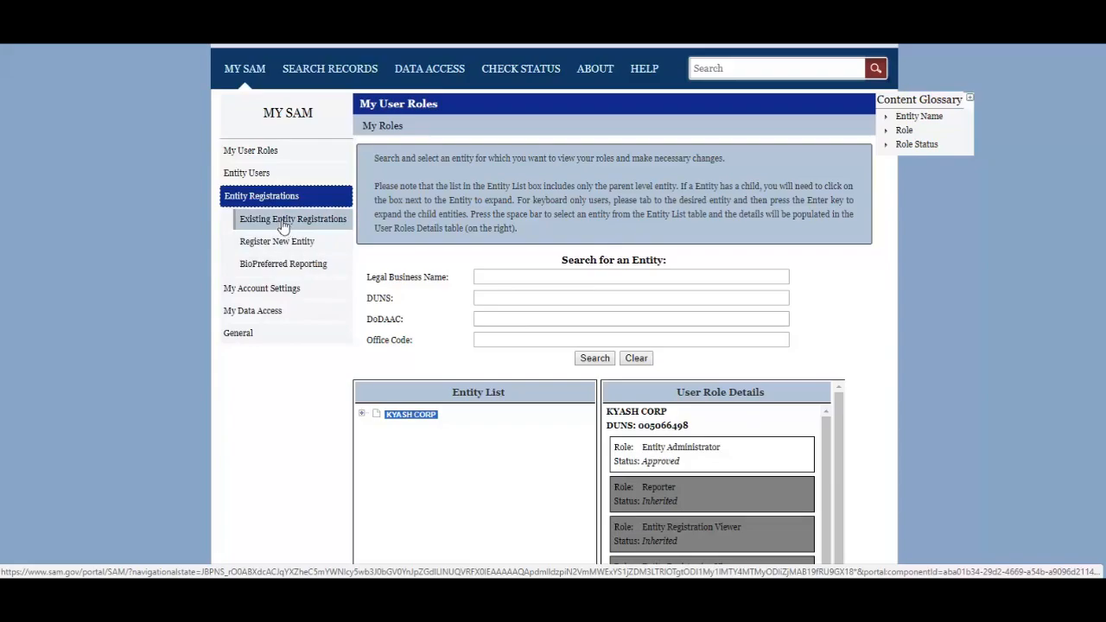
pyautogui.click(323, 227)
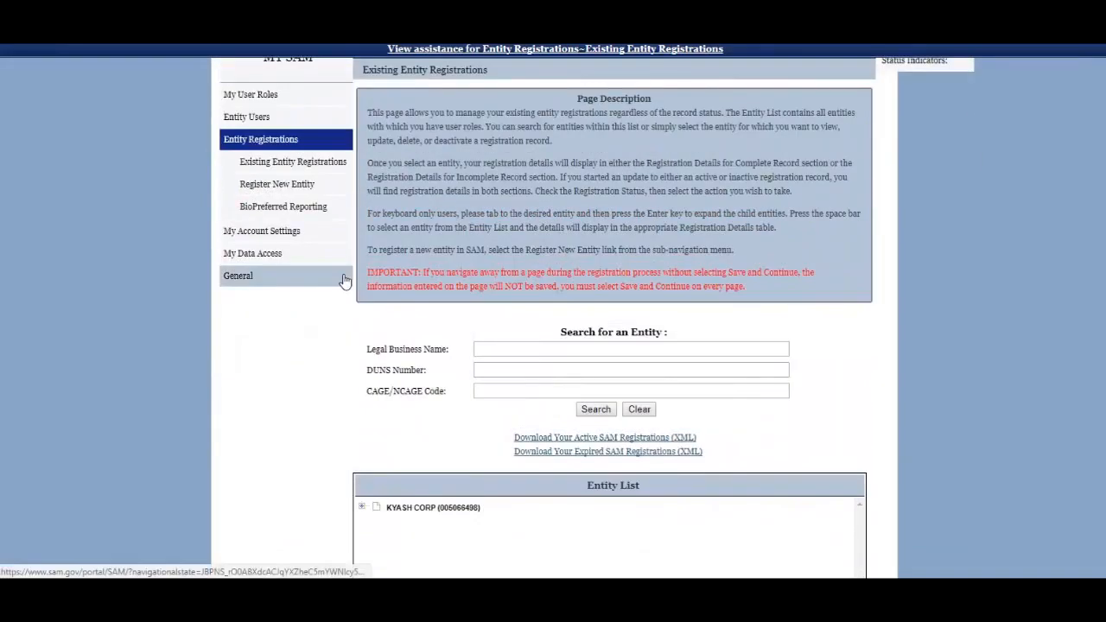
# Load KYASH CORP's registration details and choose Update Entity for the incomplete record.
pyautogui.scroll(-3, 346, 283)
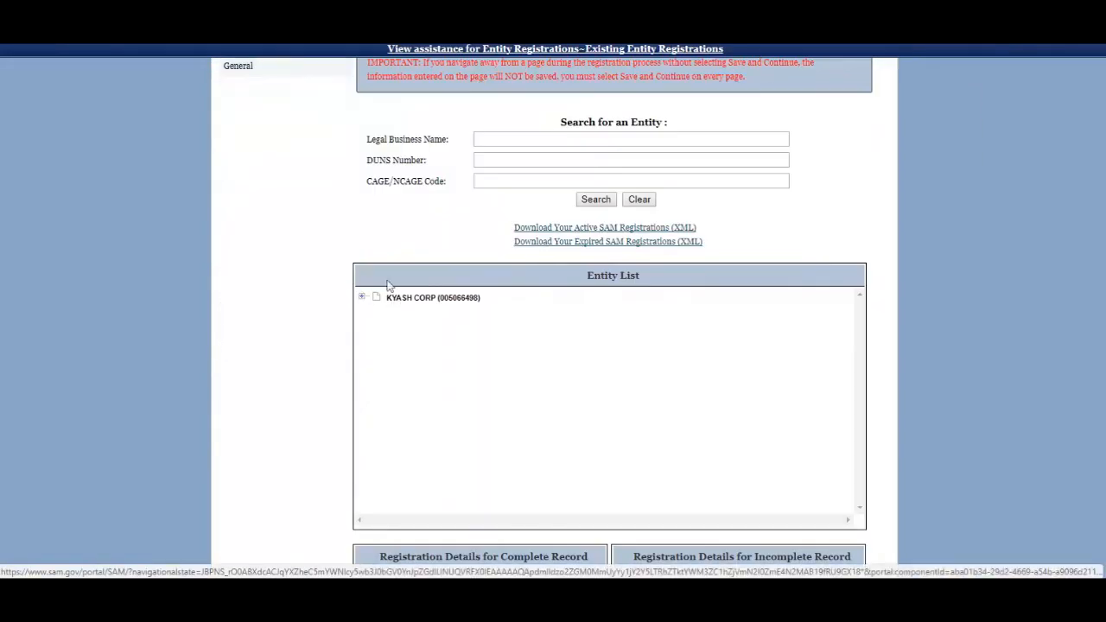
pyautogui.scroll(4, 389, 285)
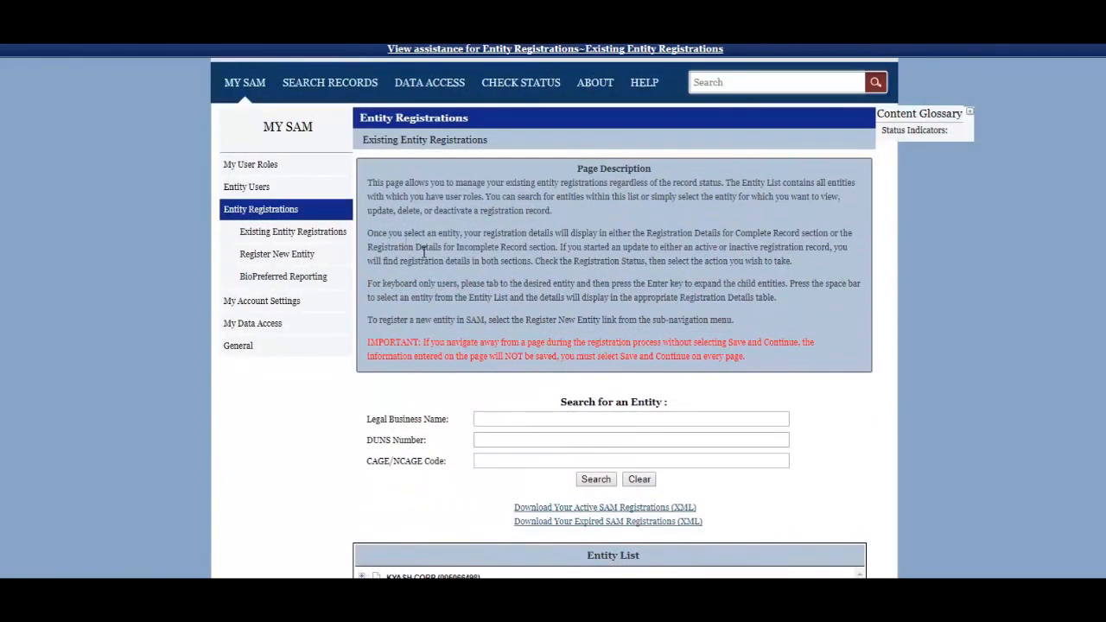
pyautogui.scroll(-1, 687, 182)
pyautogui.scroll(-2, 688, 181)
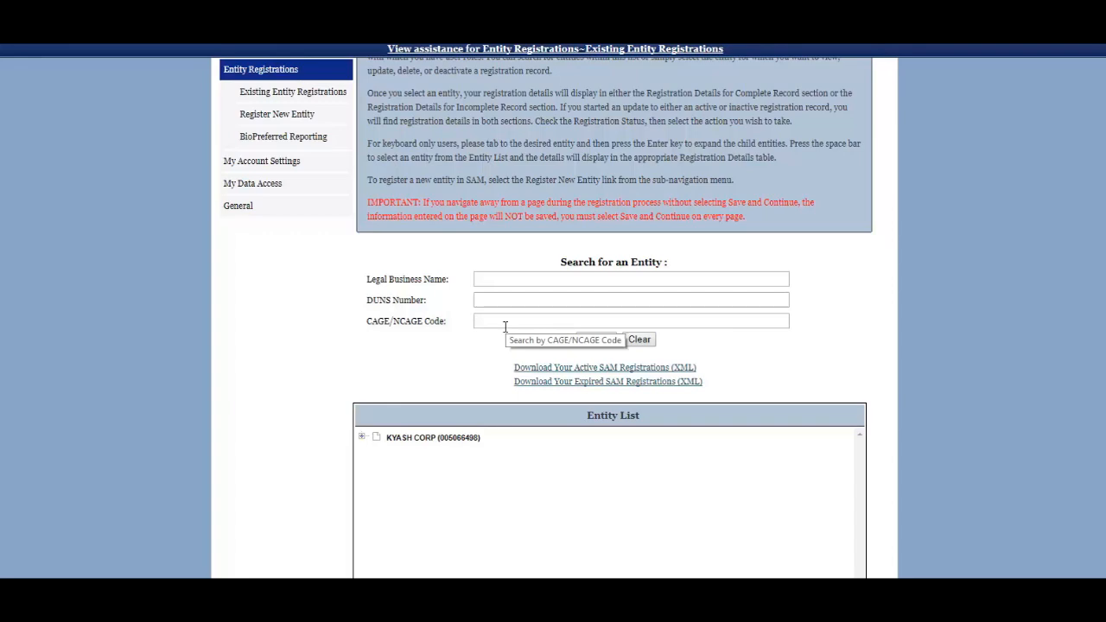
pyautogui.scroll(-3, 501, 333)
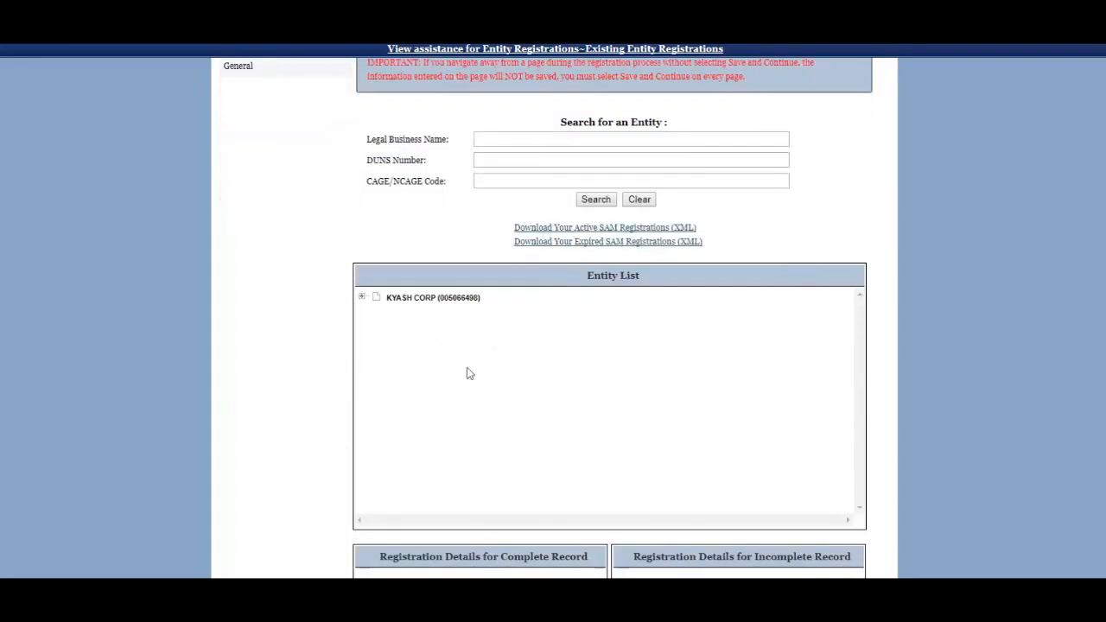
pyautogui.click(418, 302)
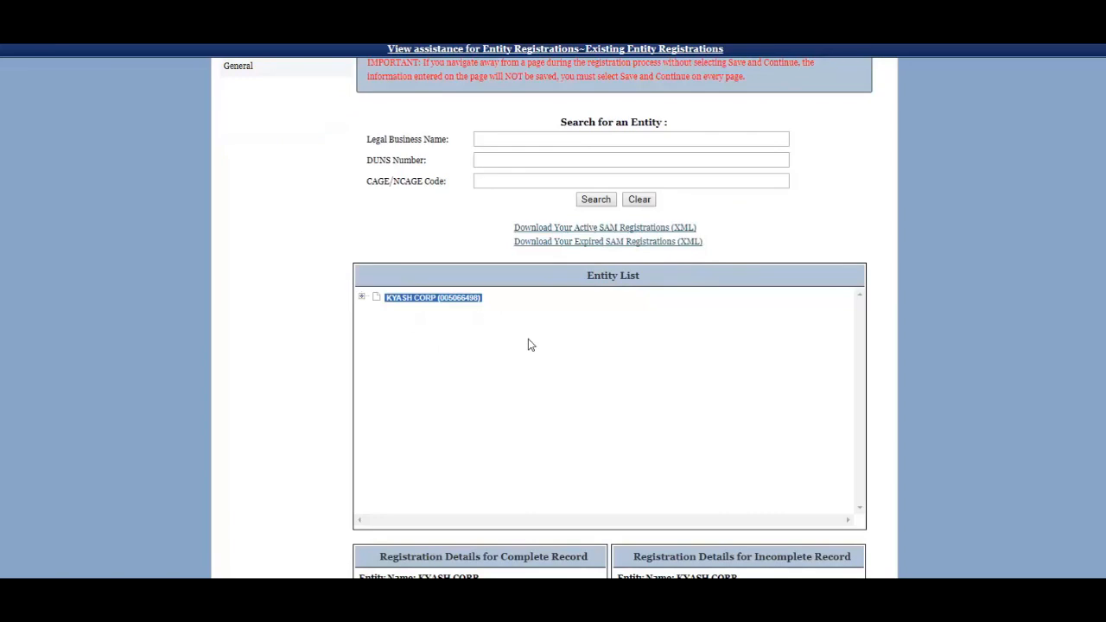
pyautogui.scroll(-5, 531, 346)
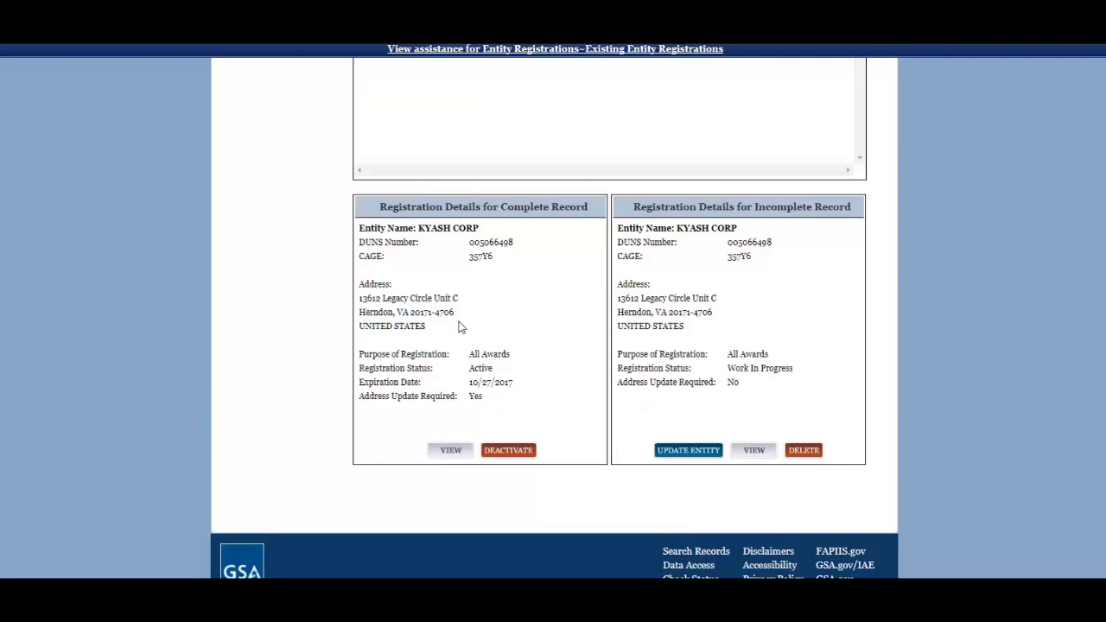
pyautogui.scroll(-1, 460, 327)
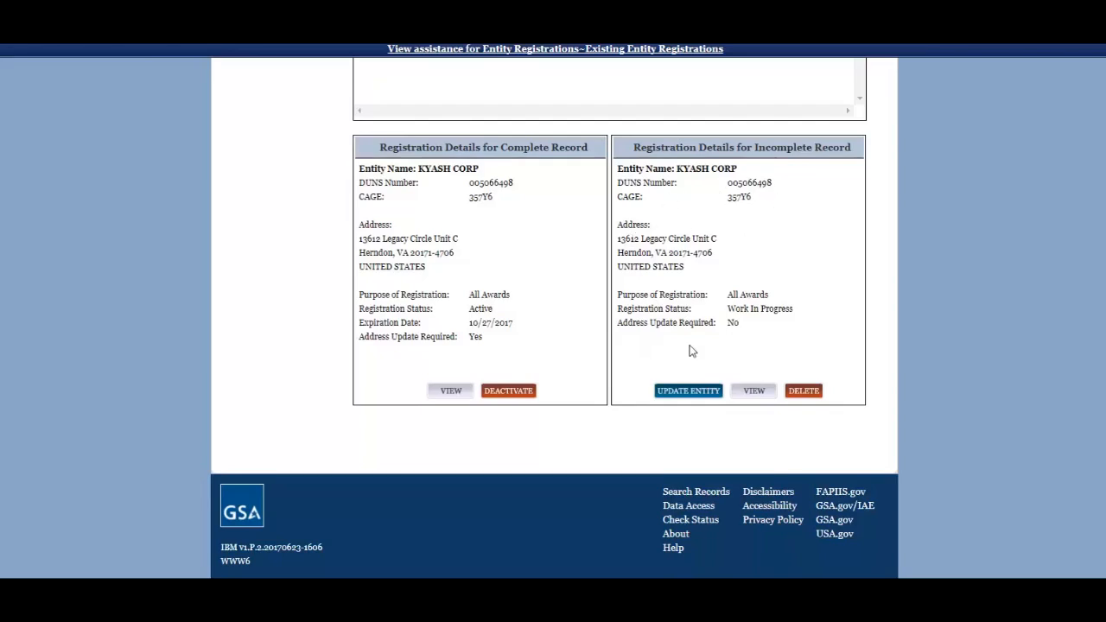
pyautogui.click(688, 392)
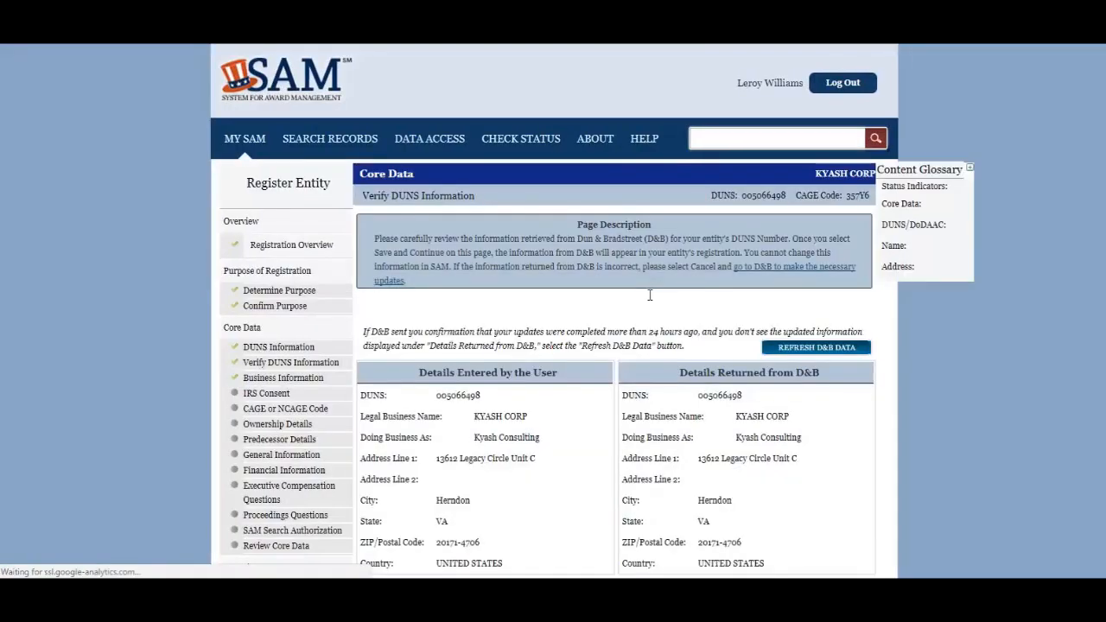
# Check KYASH CORP's DUNS details against the D&B record and save to continue.
pyautogui.scroll(-3, 648, 293)
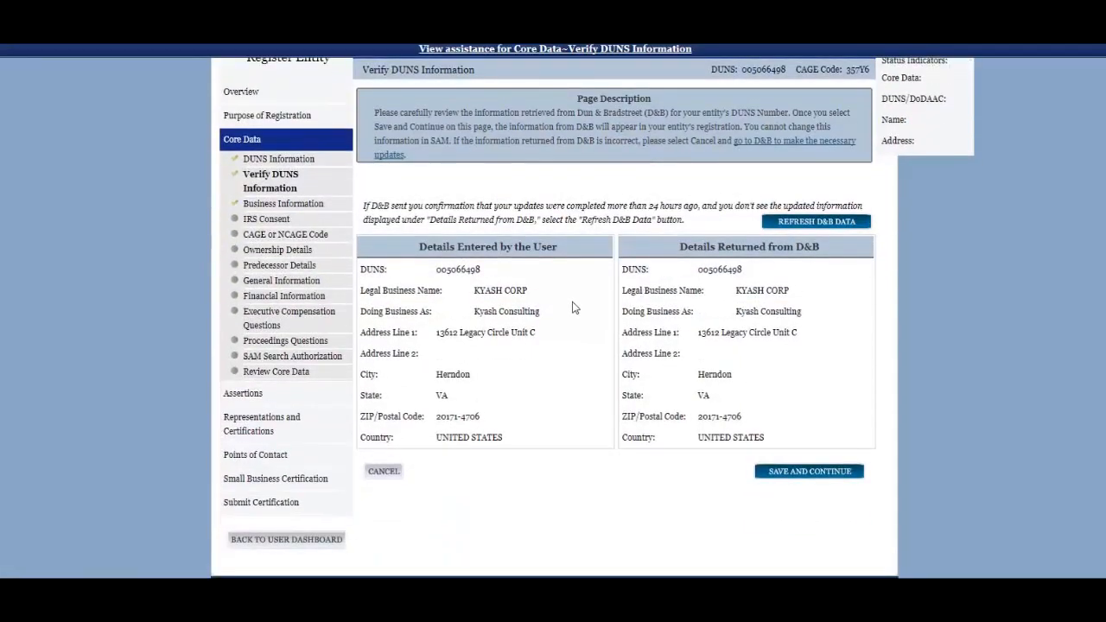
pyautogui.scroll(-2, 572, 308)
pyautogui.scroll(4, 572, 309)
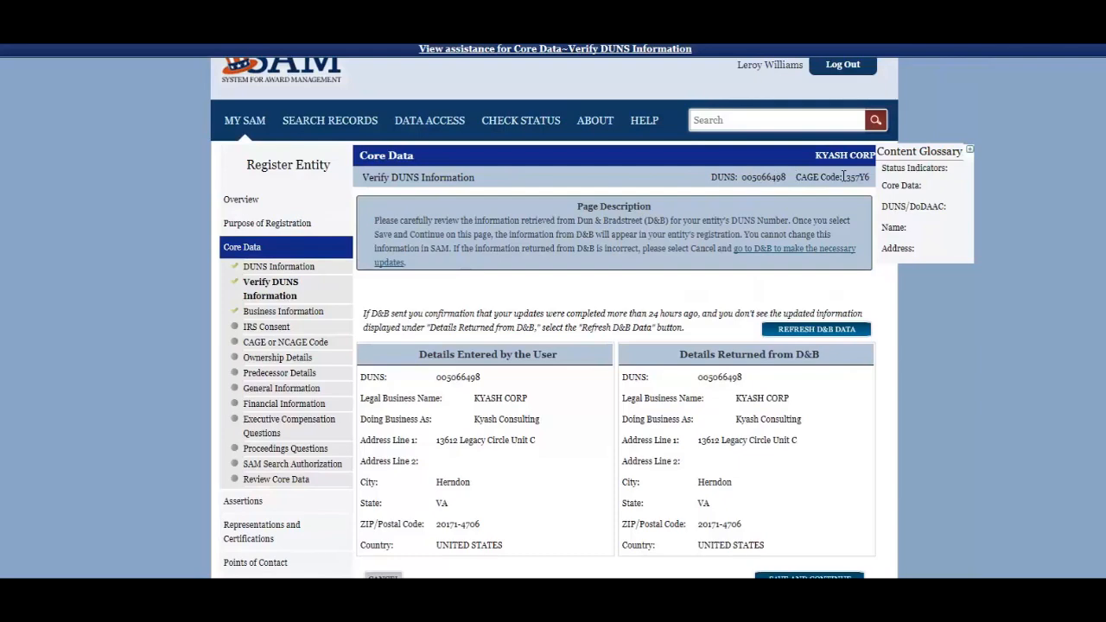
pyautogui.scroll(-3, 587, 242)
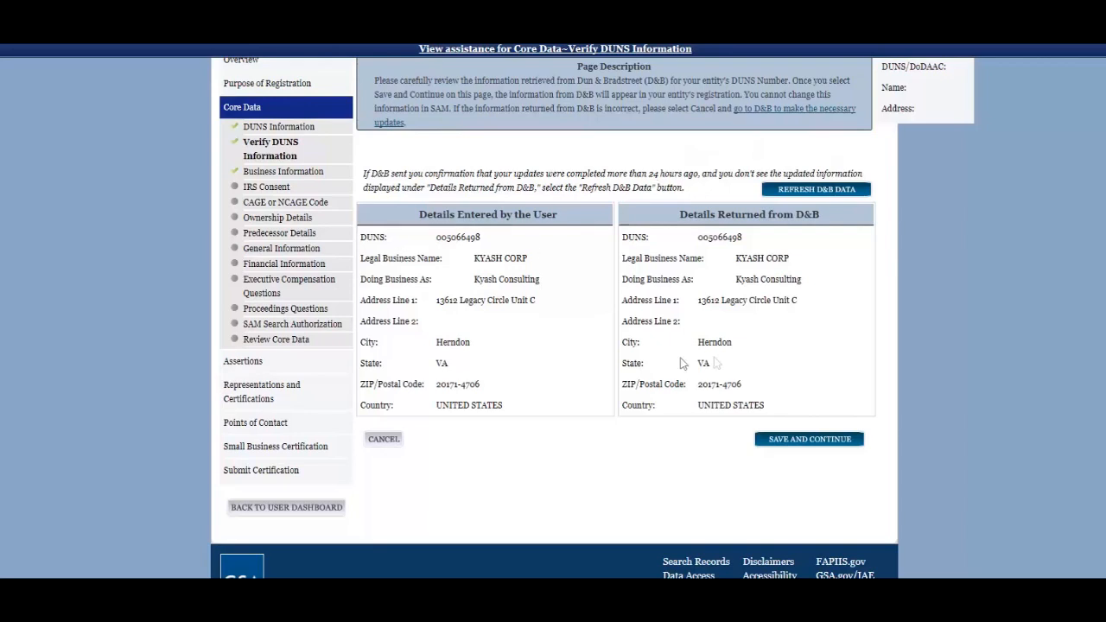
pyautogui.click(813, 439)
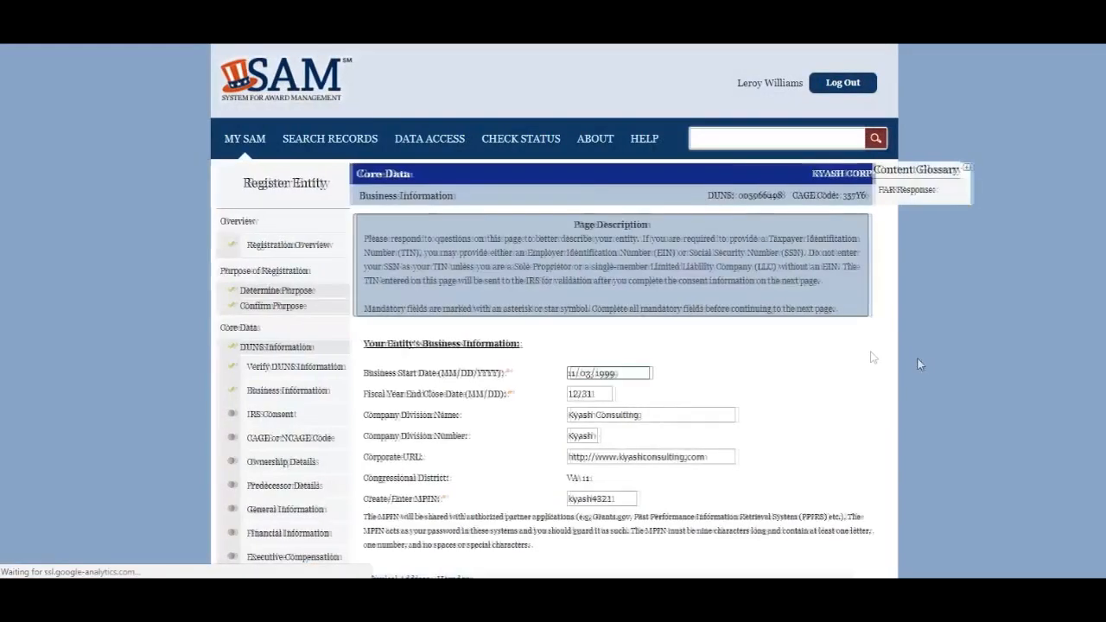
# Review Business Information: start date 11/03/1999, fiscal year end 12/31, division Kyash Consulting, corporate URL.
pyautogui.scroll(-3, 864, 363)
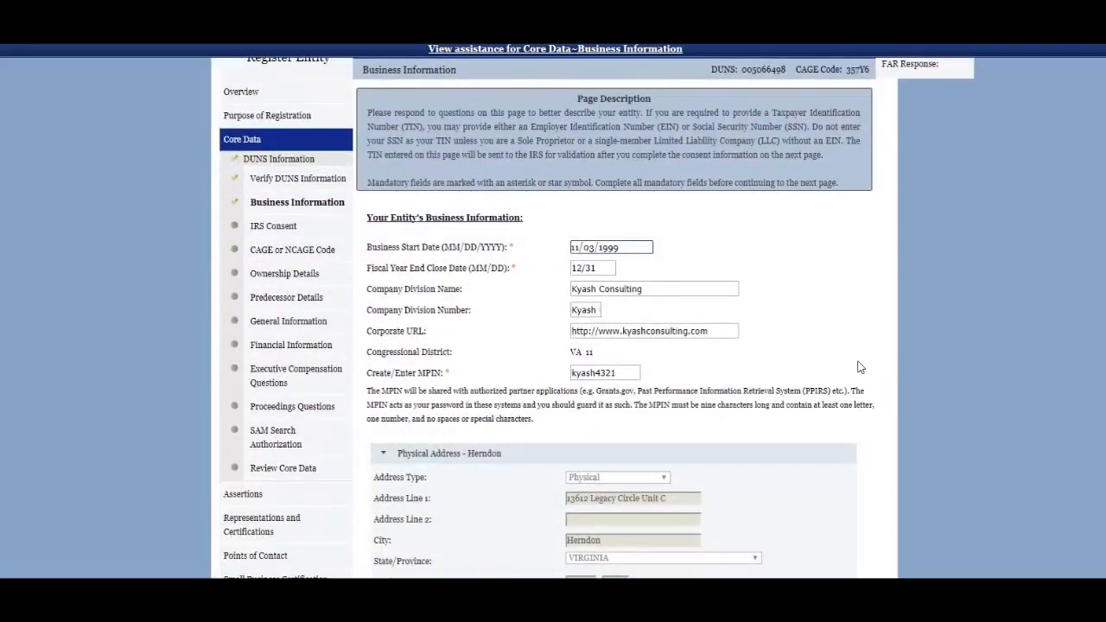
pyautogui.scroll(-10, 858, 366)
pyautogui.scroll(8, 855, 367)
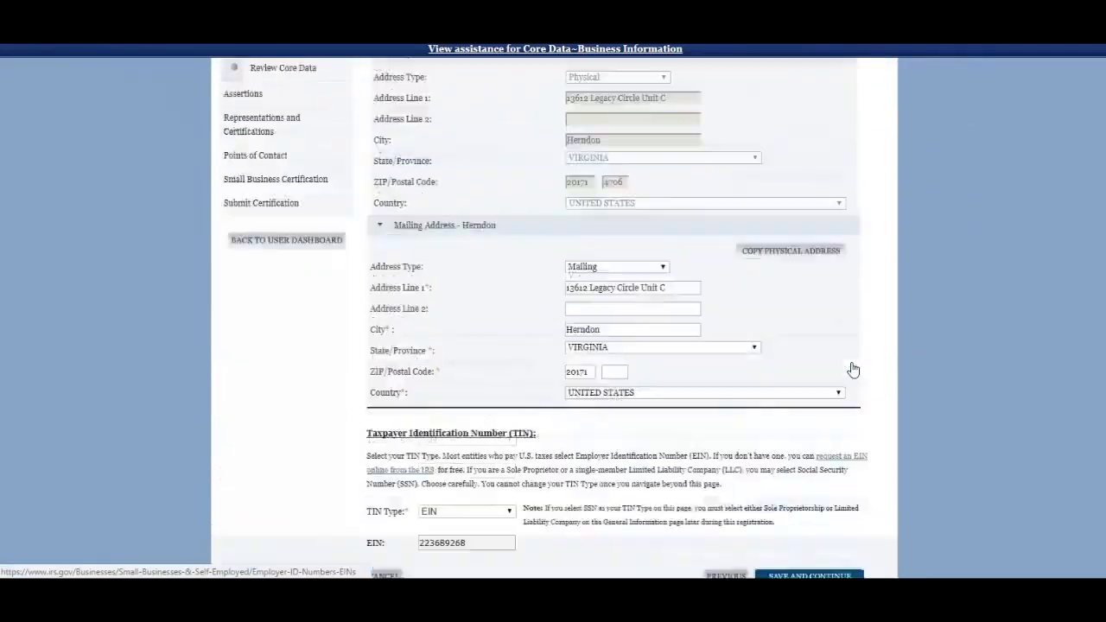
pyautogui.scroll(2, 787, 311)
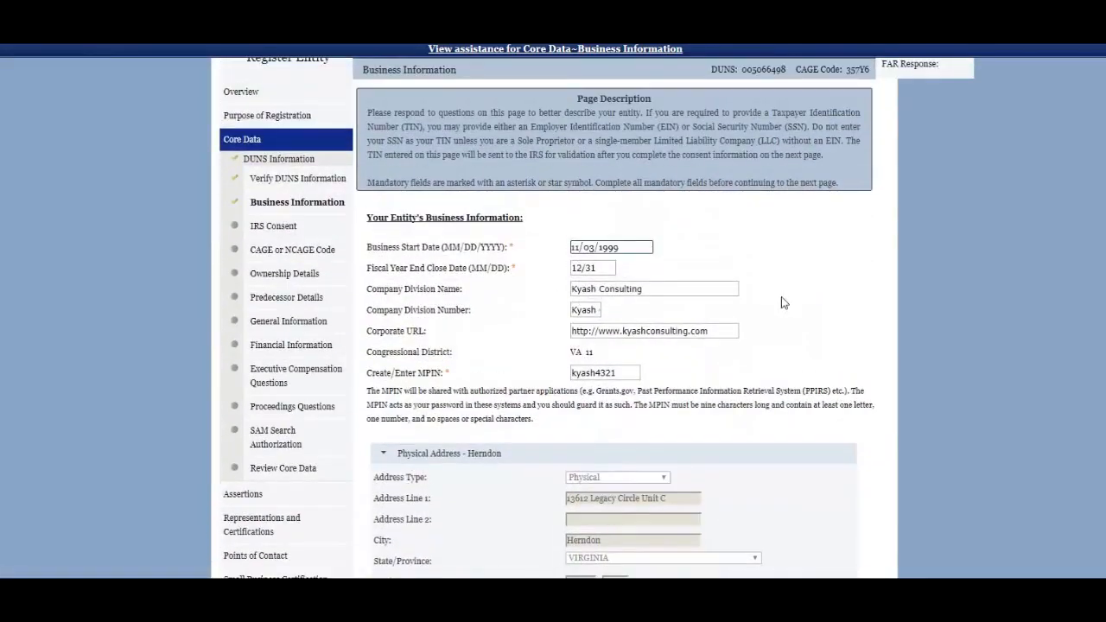
pyautogui.scroll(2, 782, 302)
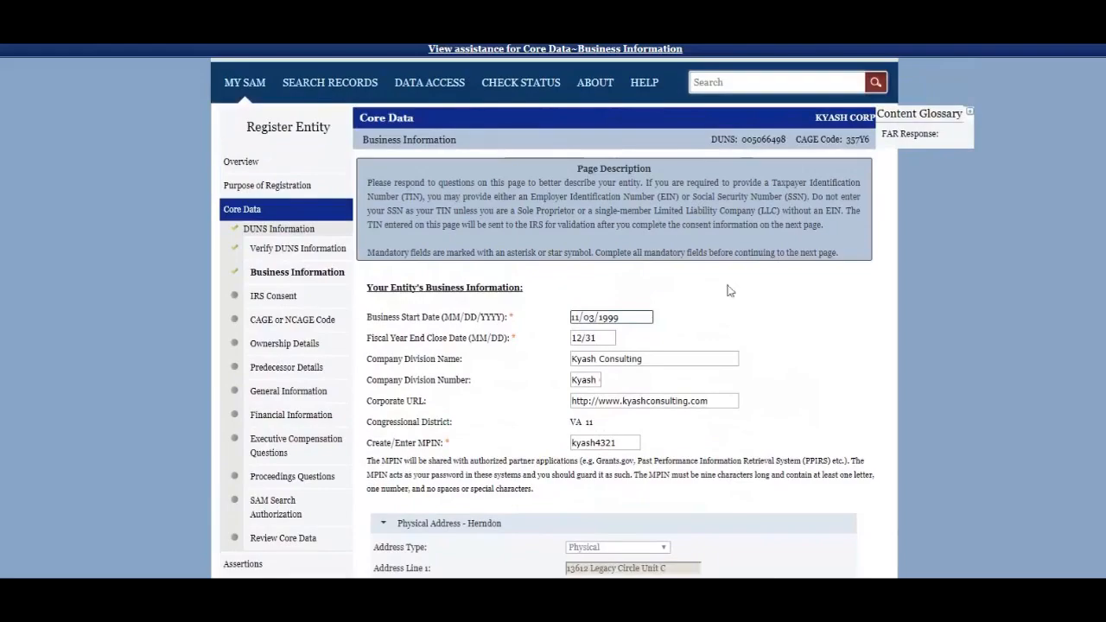
pyautogui.scroll(-2, 697, 270)
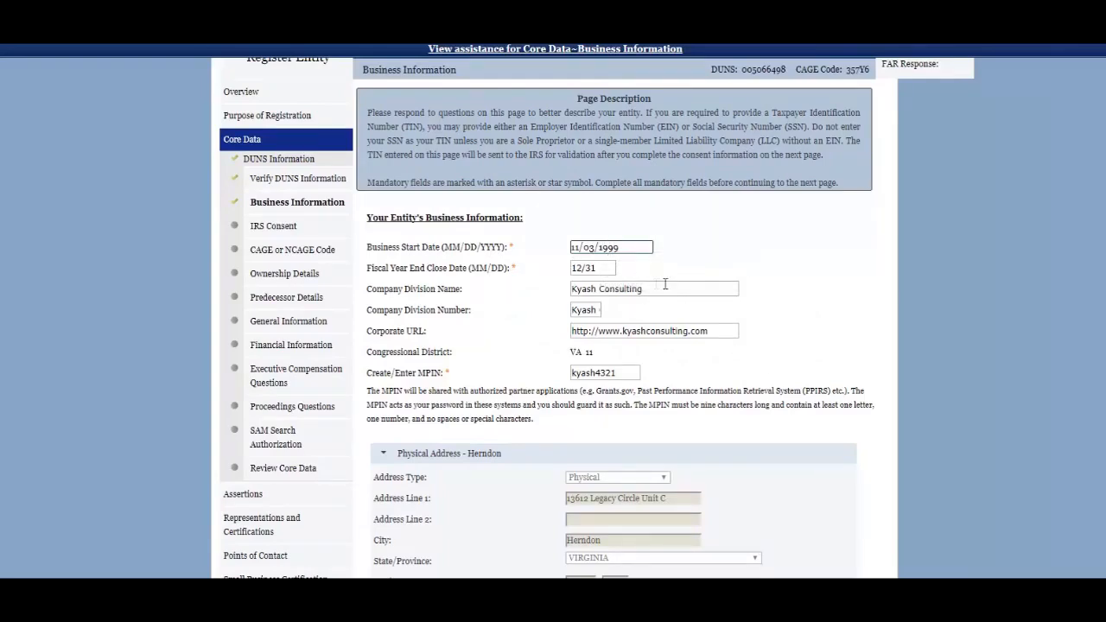
pyautogui.scroll(-2, 743, 259)
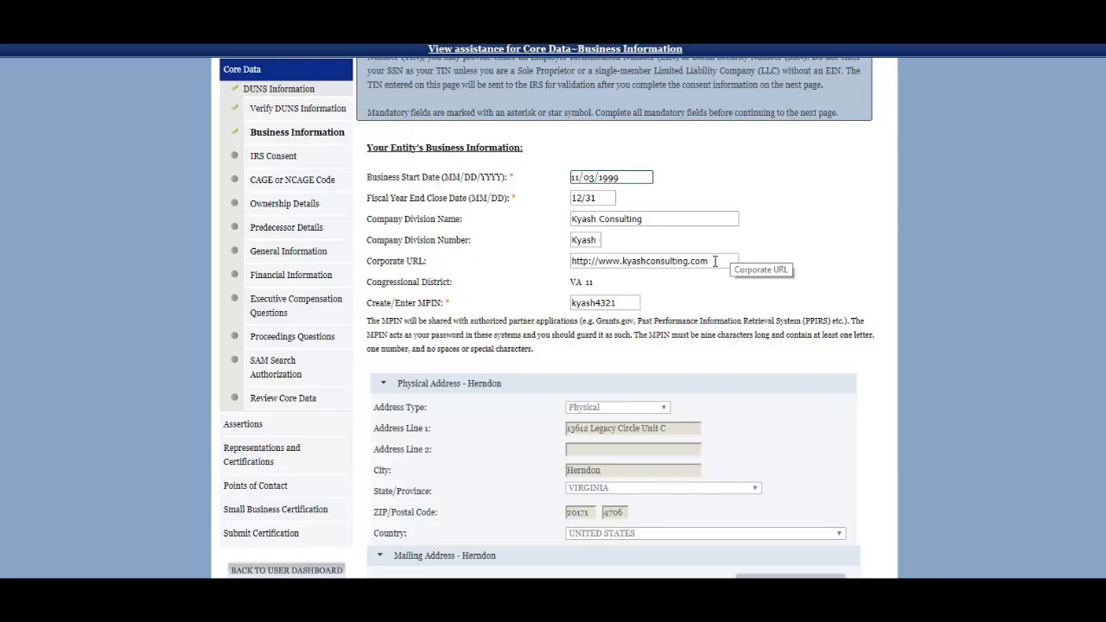
pyautogui.scroll(-1, 715, 261)
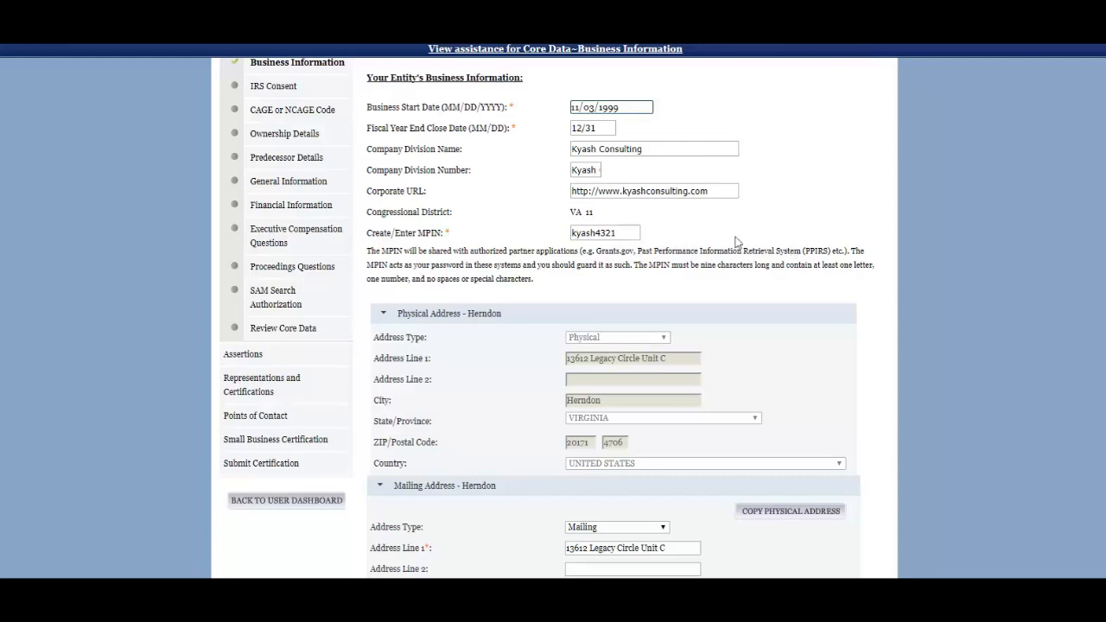
pyautogui.scroll(-3, 719, 238)
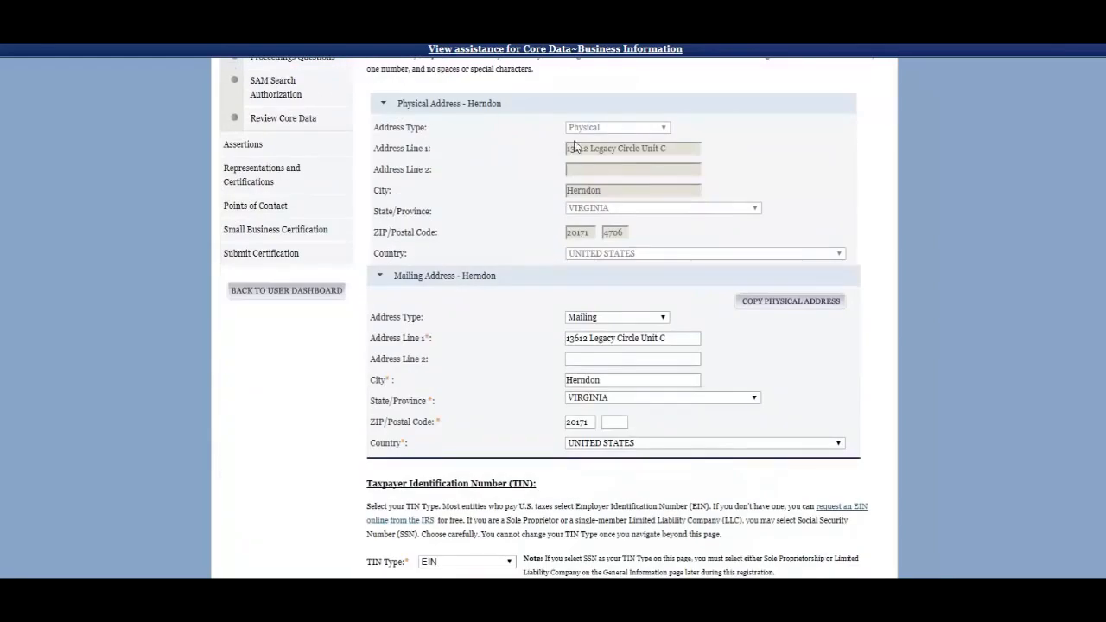
pyautogui.scroll(-2, 632, 268)
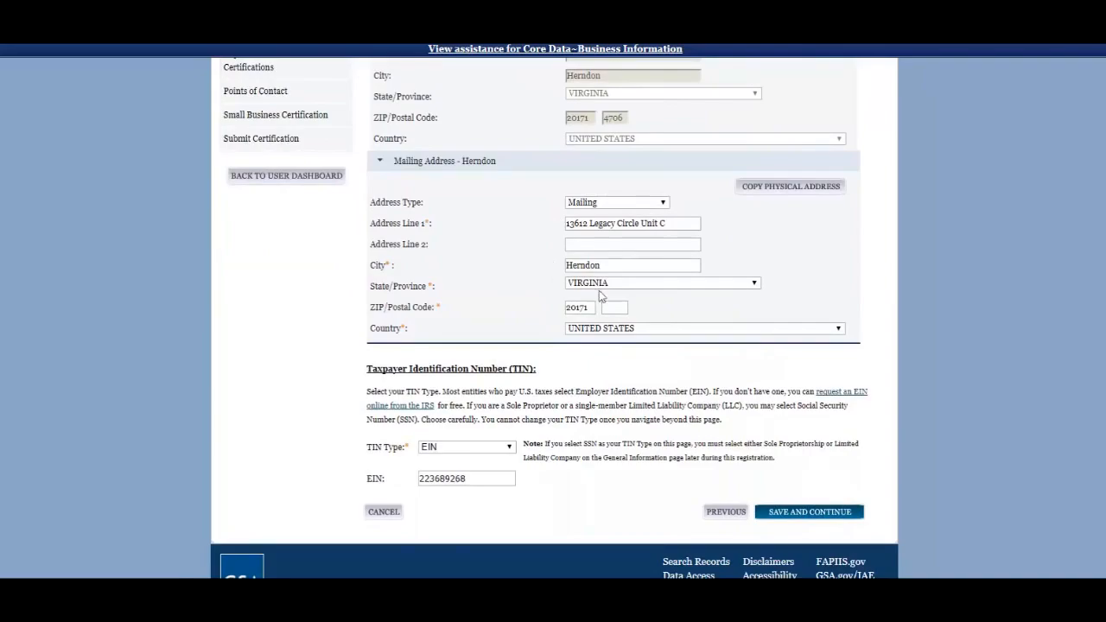
pyautogui.scroll(3, 637, 177)
pyautogui.scroll(-4, 636, 175)
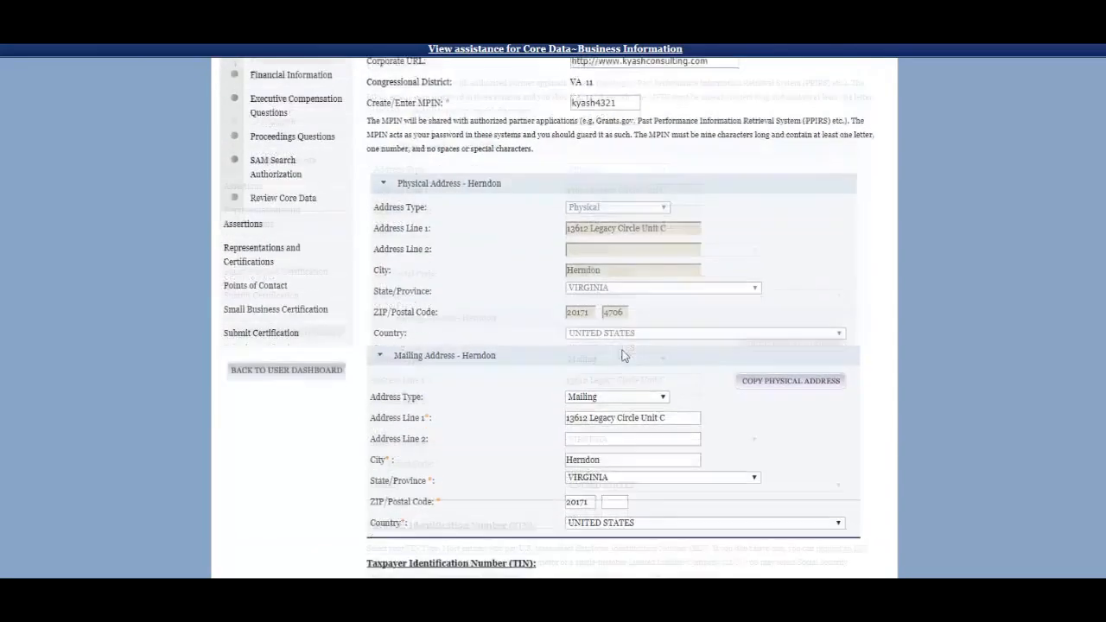
pyautogui.scroll(1, 598, 296)
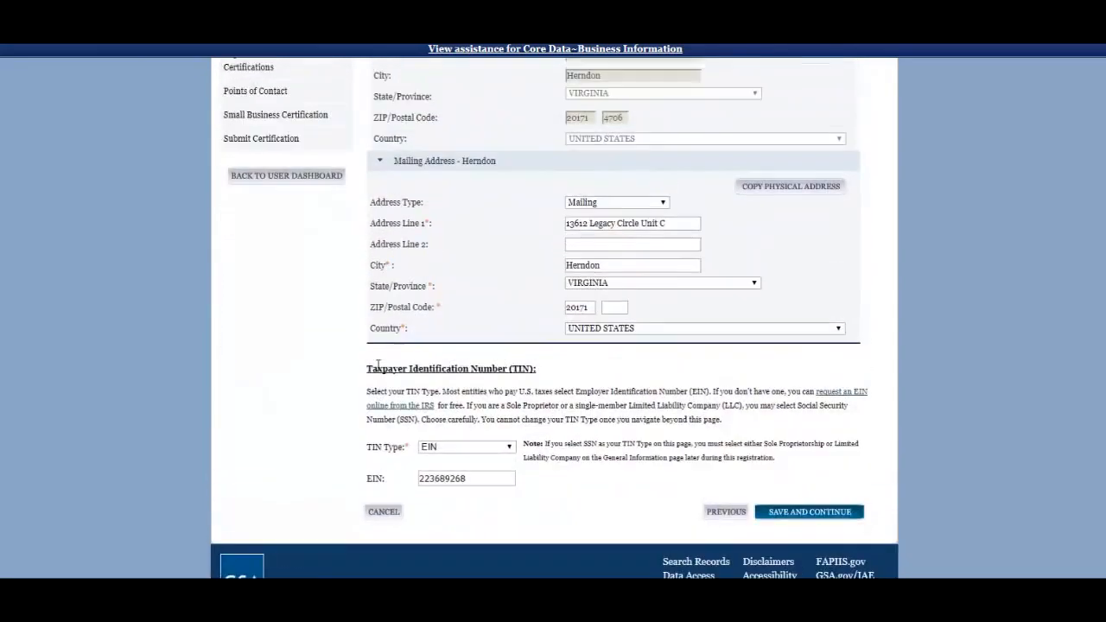
pyautogui.scroll(-1, 599, 297)
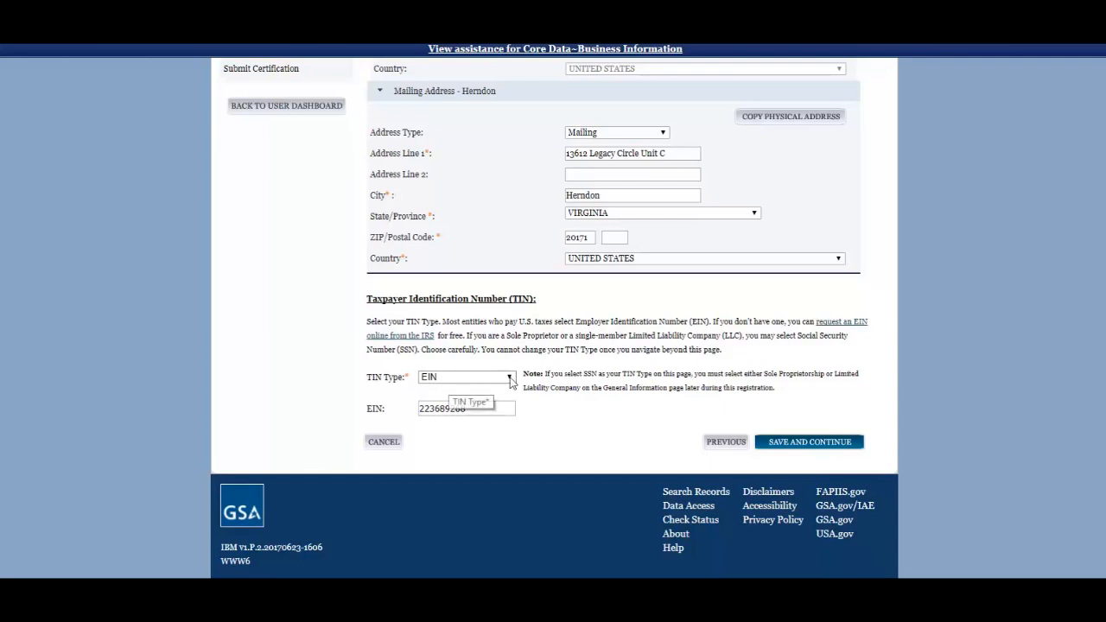
# Keep EIN as the TIN type and save the Business Information page.
pyautogui.click(509, 382)
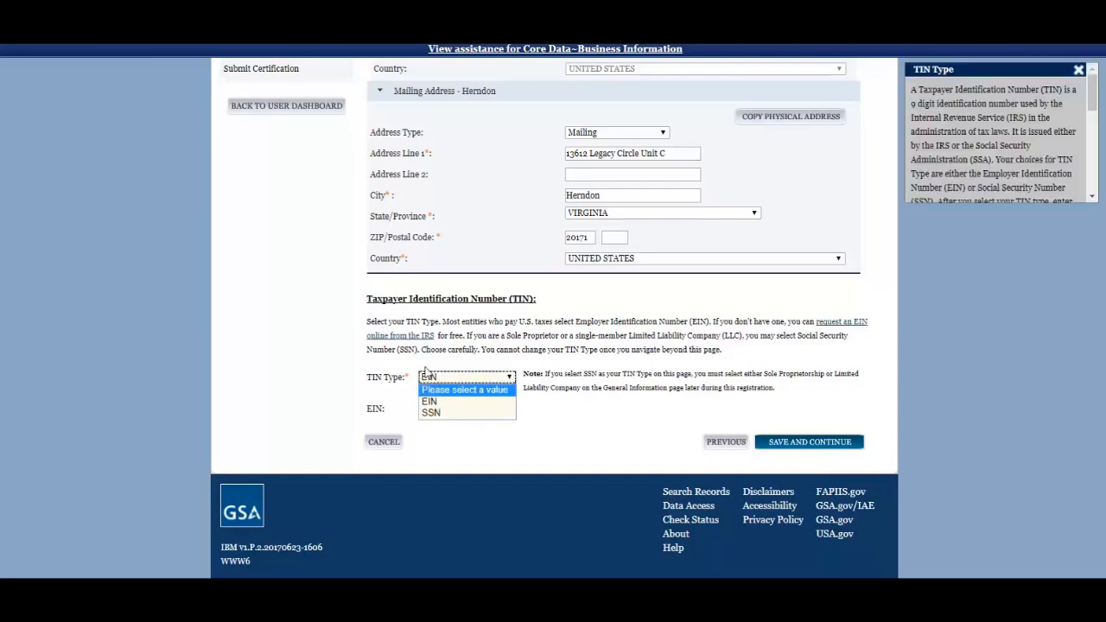
pyautogui.click(441, 403)
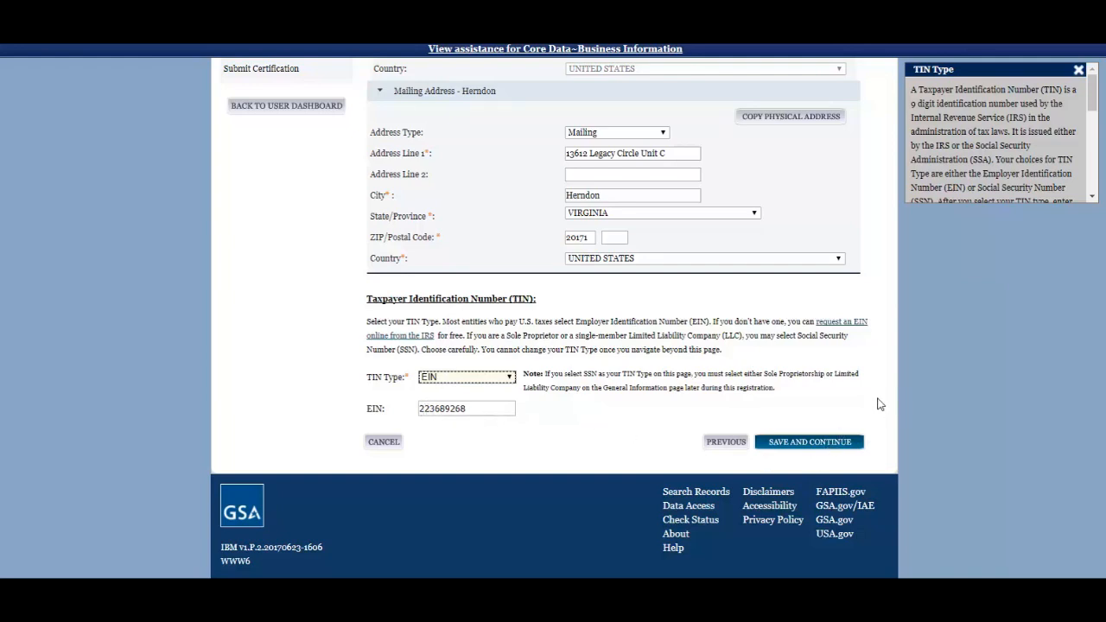
pyautogui.click(820, 445)
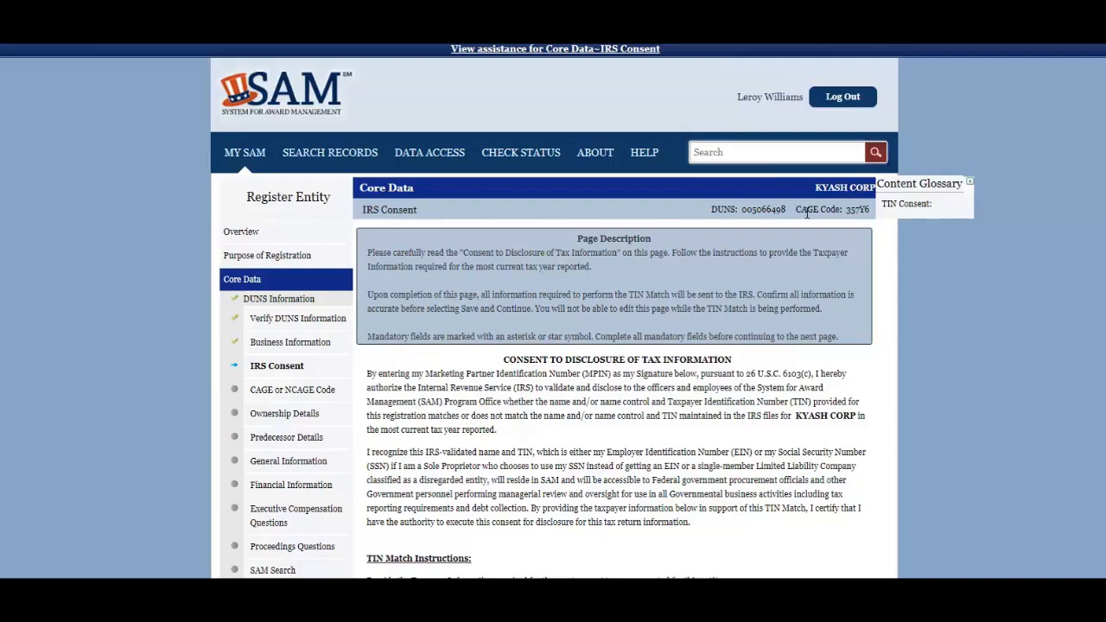
pyautogui.scroll(-1, 562, 305)
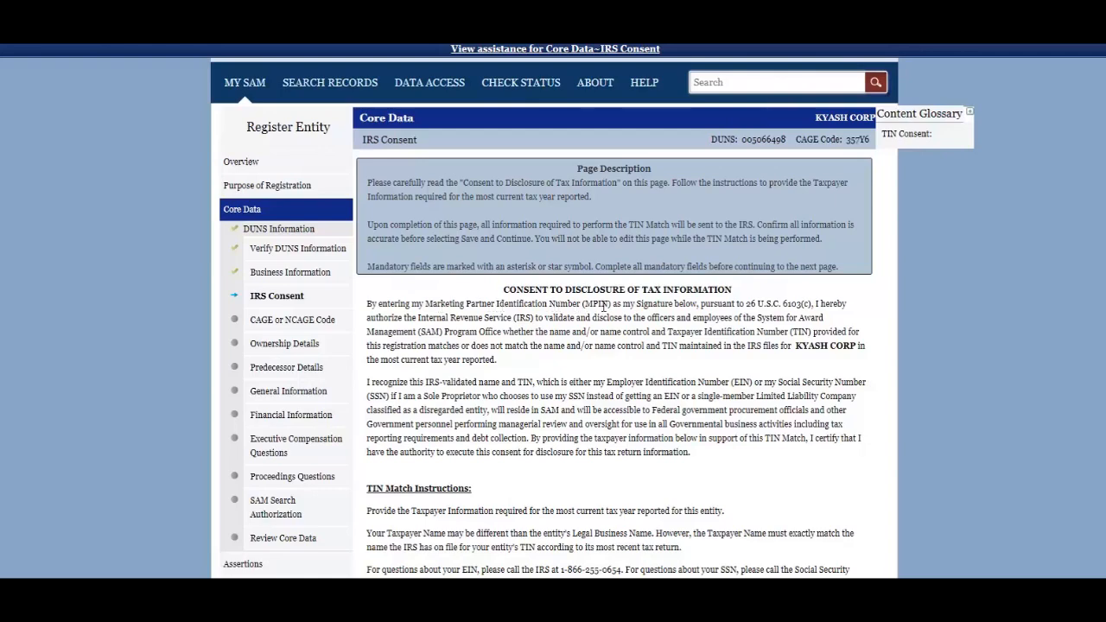
pyautogui.scroll(-1, 630, 309)
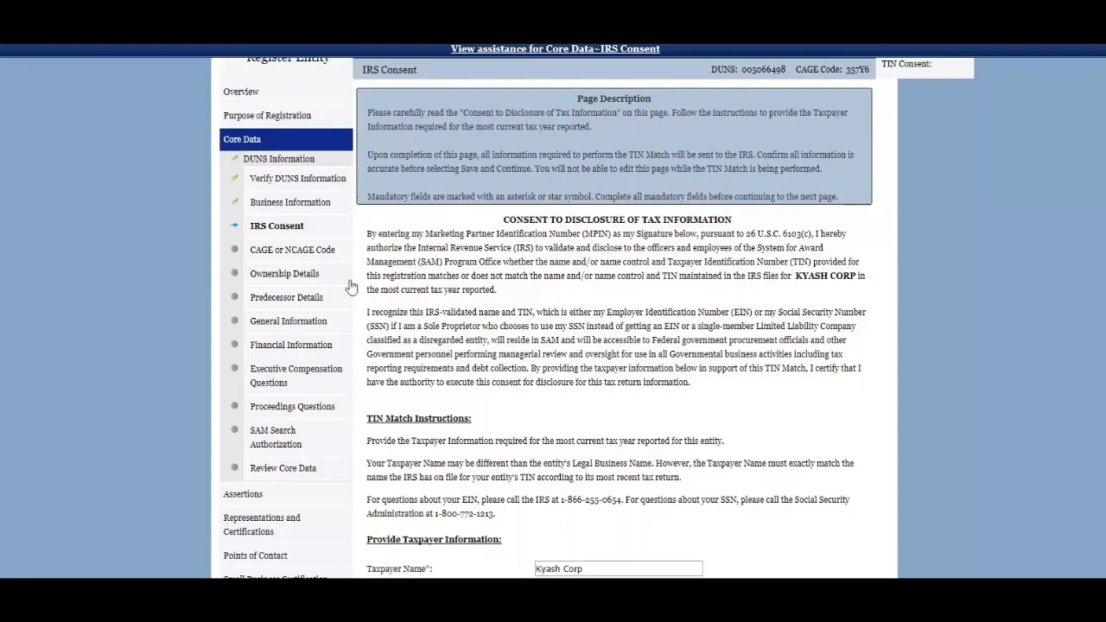
pyautogui.scroll(-3, 496, 297)
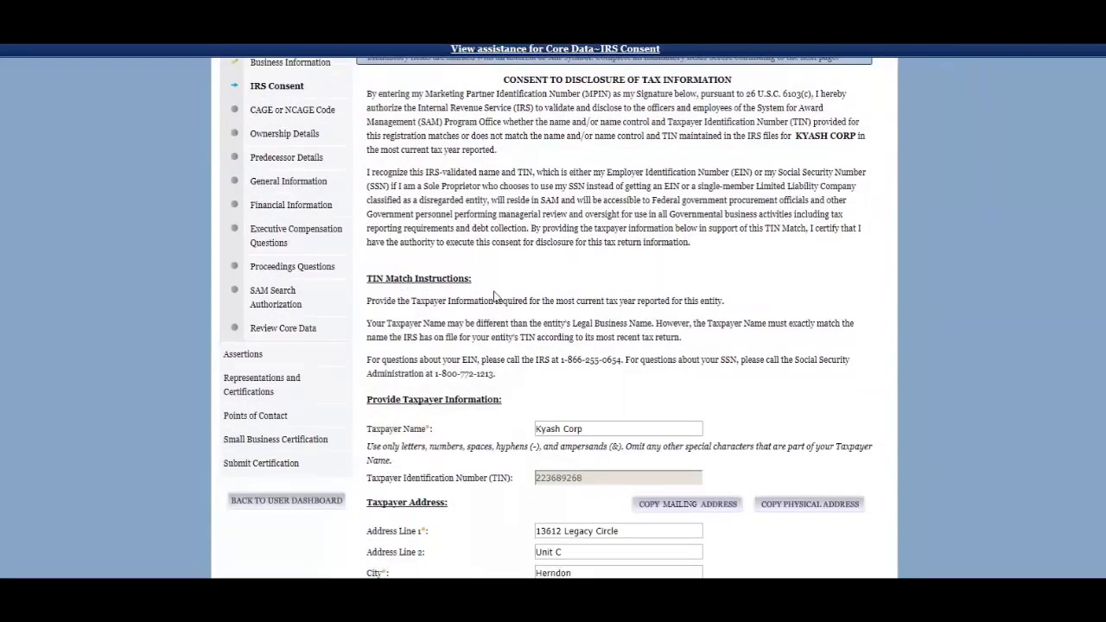
pyautogui.scroll(-2, 495, 293)
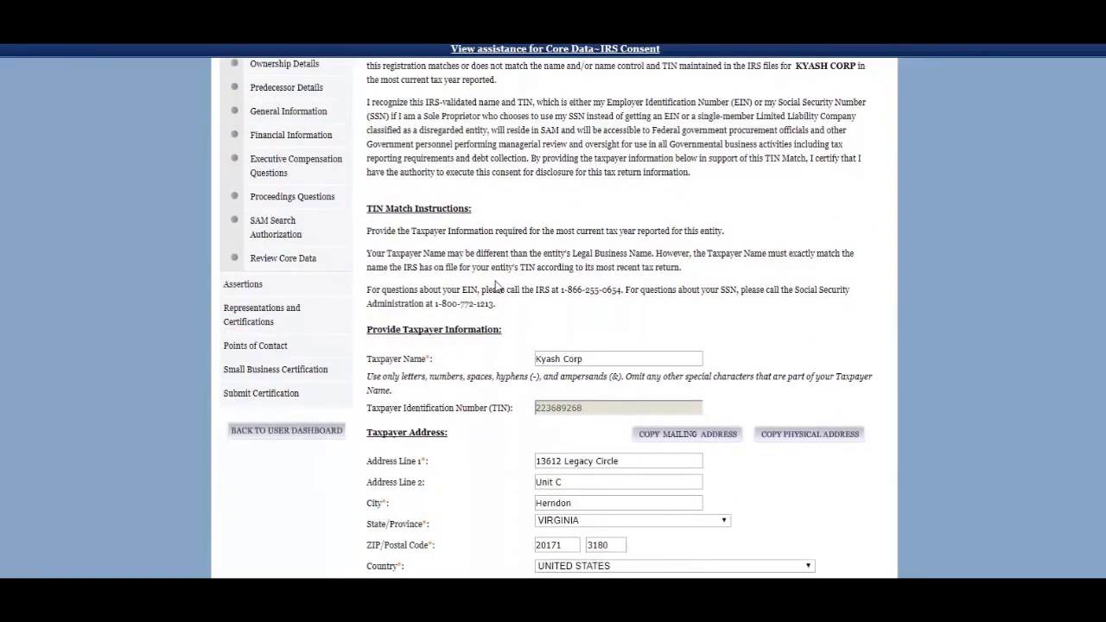
pyautogui.scroll(-2, 501, 278)
pyautogui.scroll(2, 523, 285)
pyautogui.scroll(-3, 537, 289)
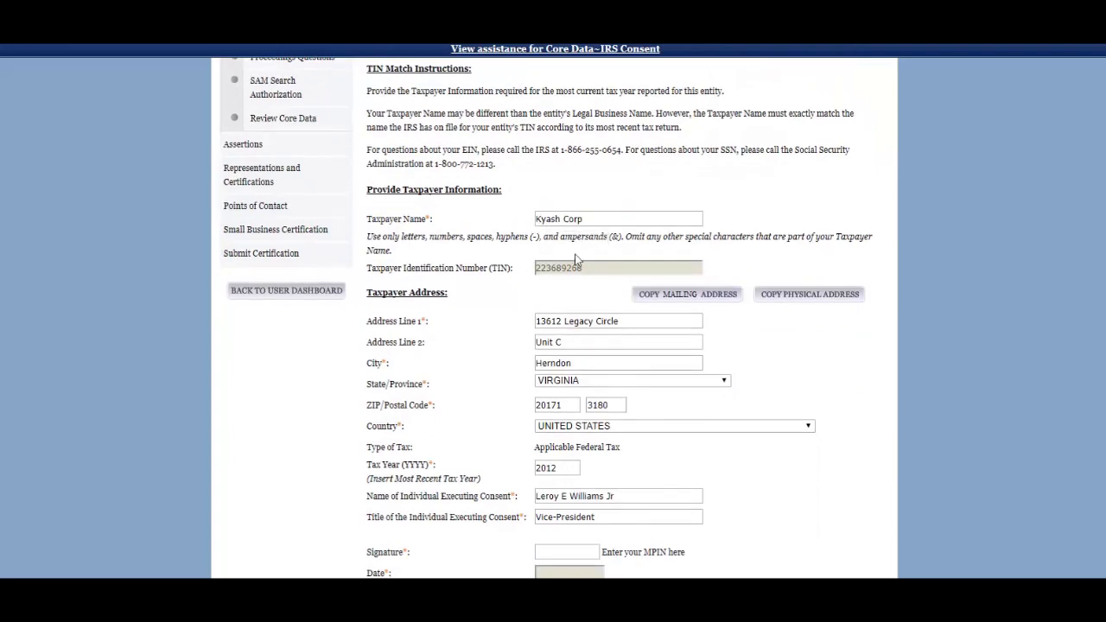
pyautogui.scroll(-2, 574, 269)
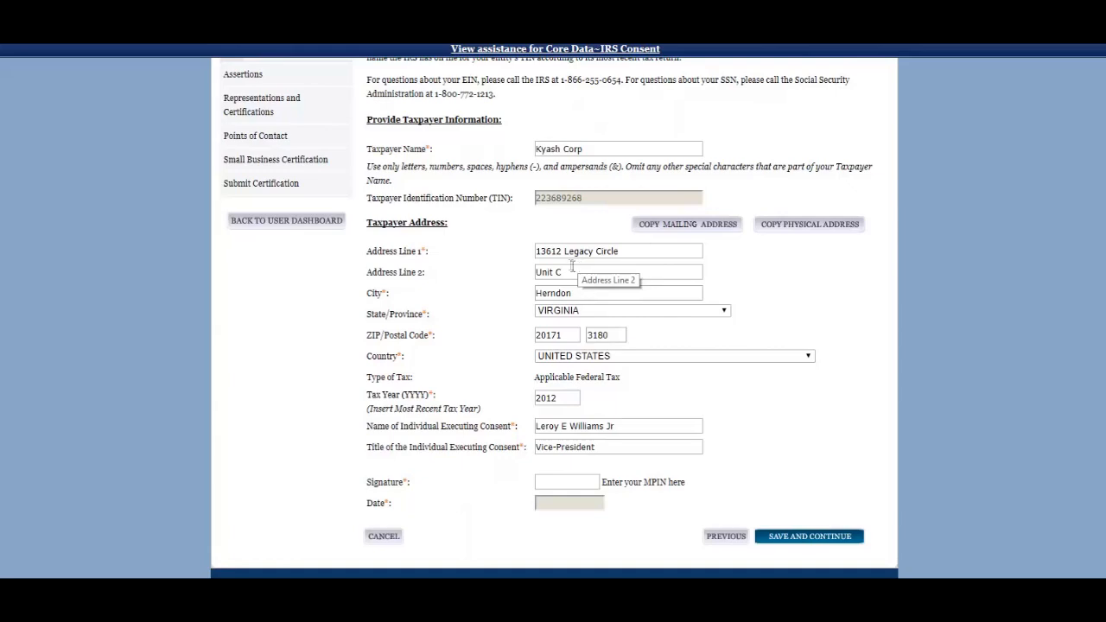
pyautogui.scroll(-1, 579, 267)
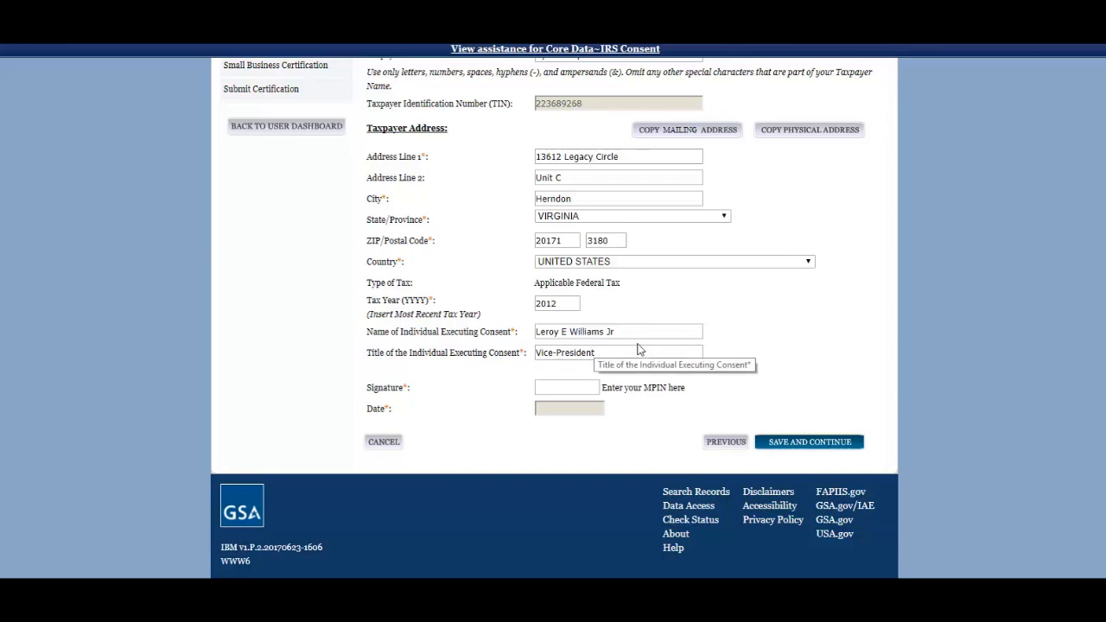
# Sign the IRS consent with the entity's MPIN, dated 9/28/2017, and save it.
pyautogui.click(570, 388)
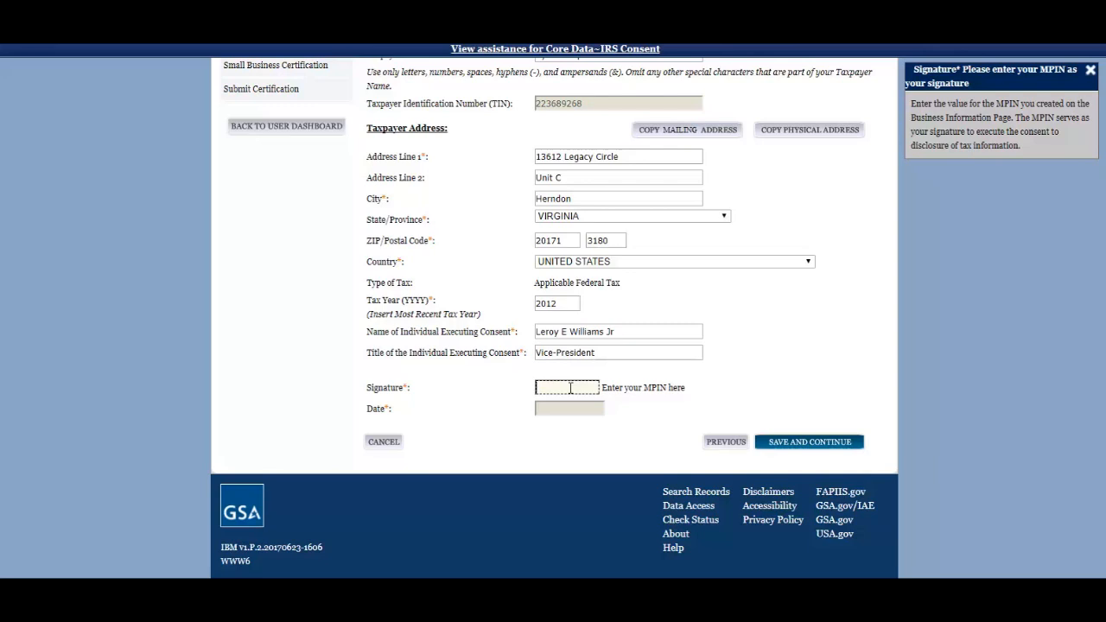
pyautogui.click(569, 411)
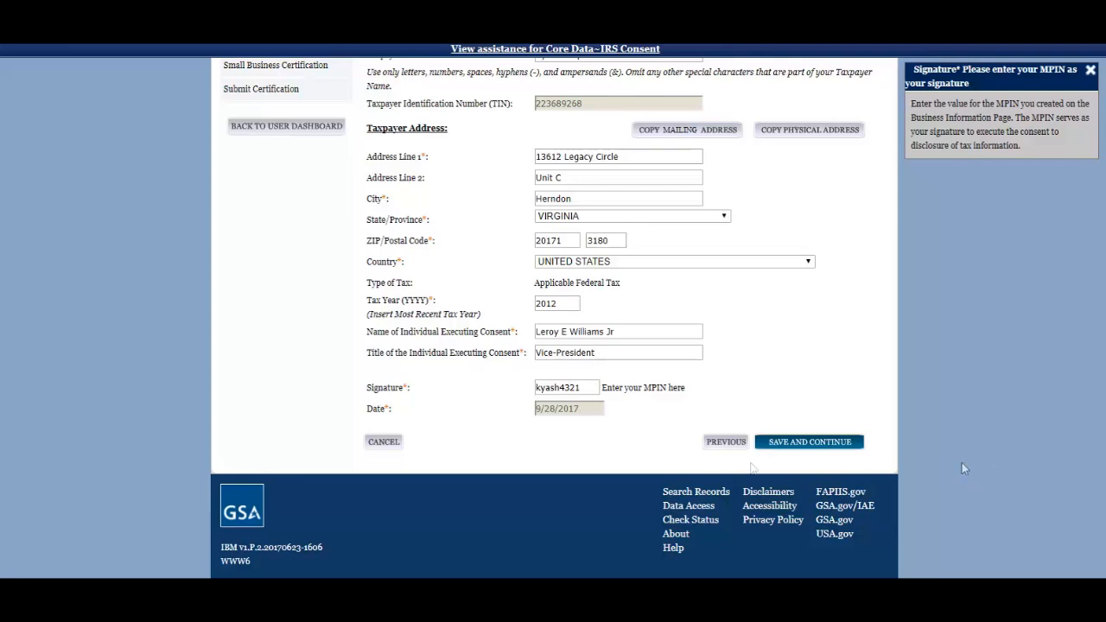
pyautogui.click(818, 446)
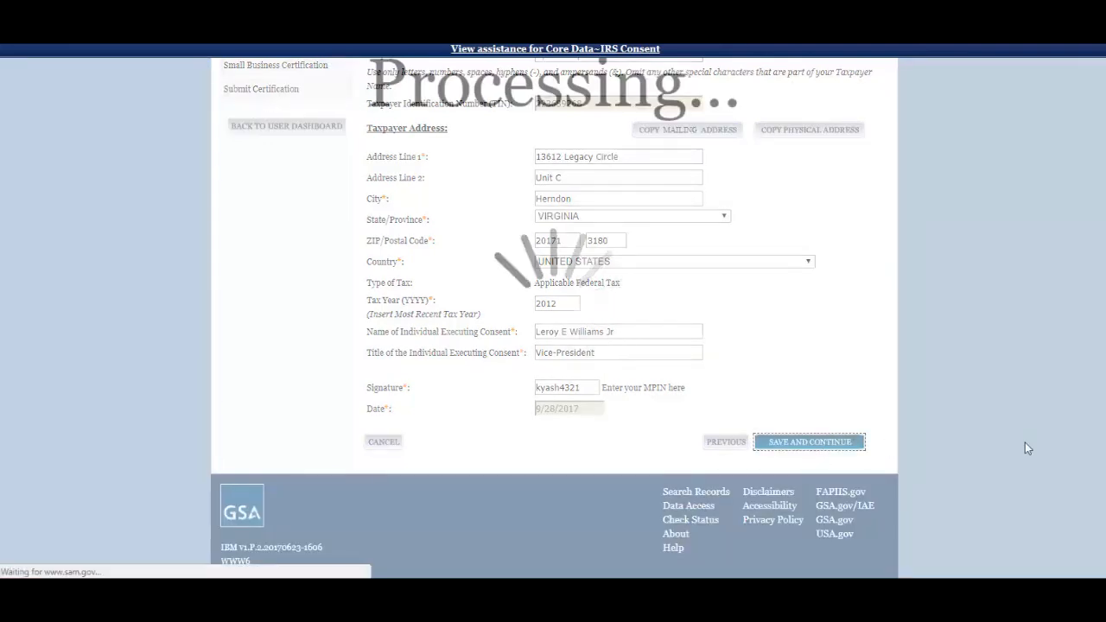
pyautogui.scroll(-1, 951, 447)
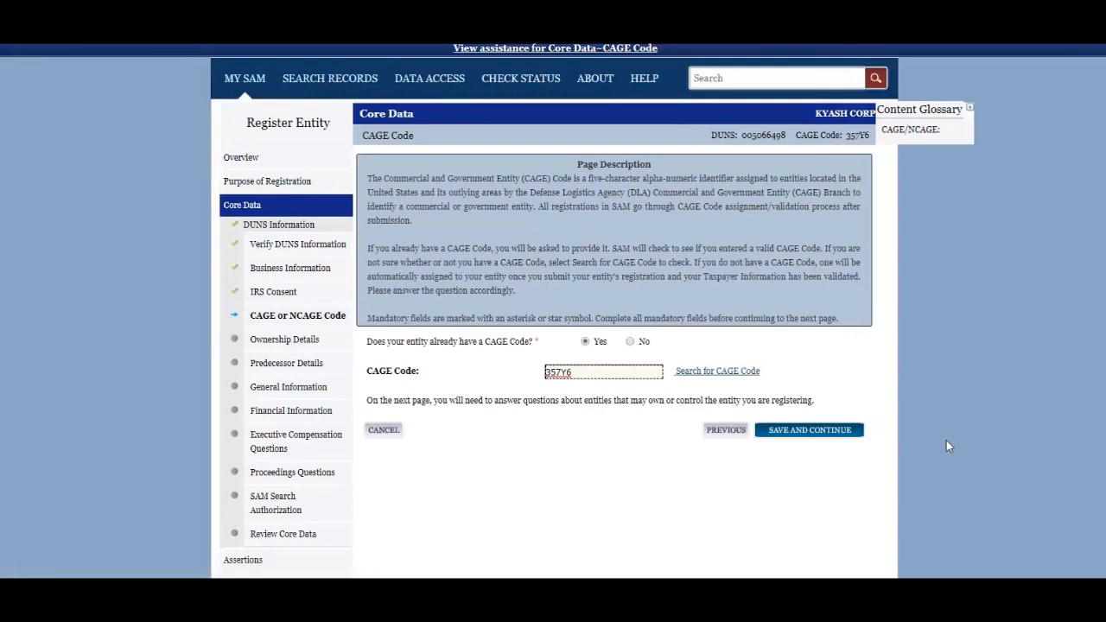
# Keep Yes with existing CAGE code 357Y6 and save the CAGE Code page.
pyautogui.scroll(-2, 948, 447)
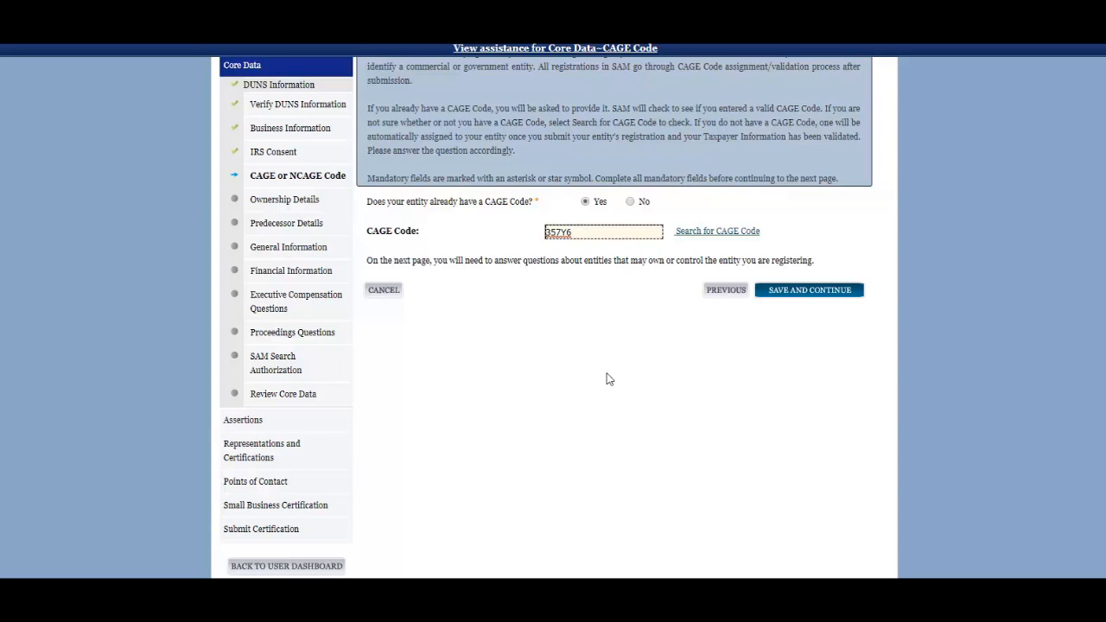
pyautogui.click(804, 293)
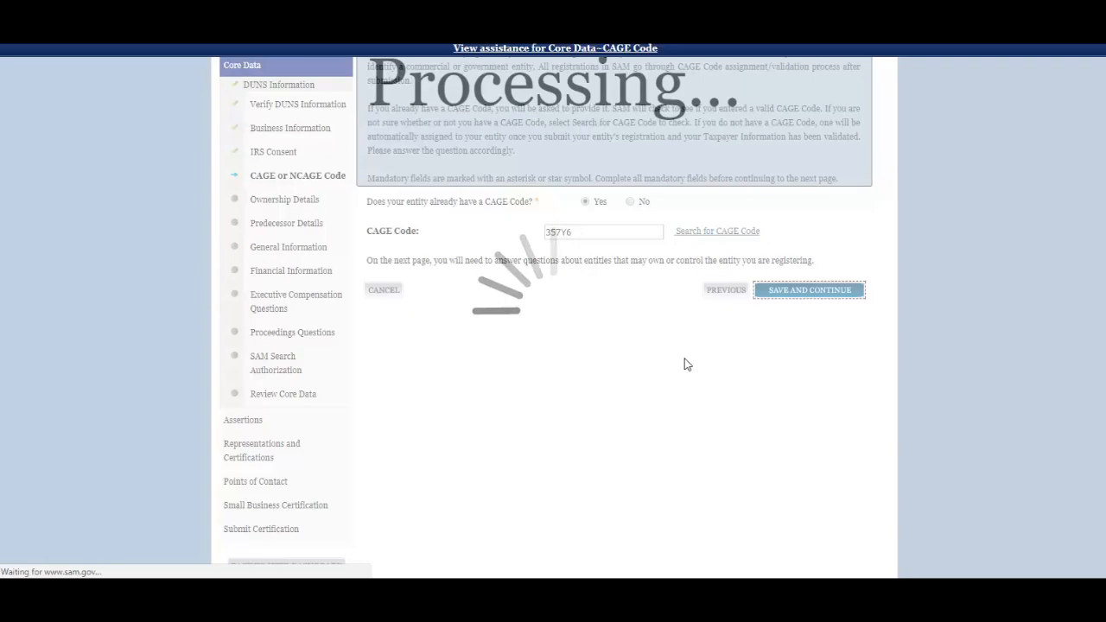
# Leave No for another entity owning or controlling KYASH CORP and save Ownership Details.
pyautogui.scroll(-1, 684, 364)
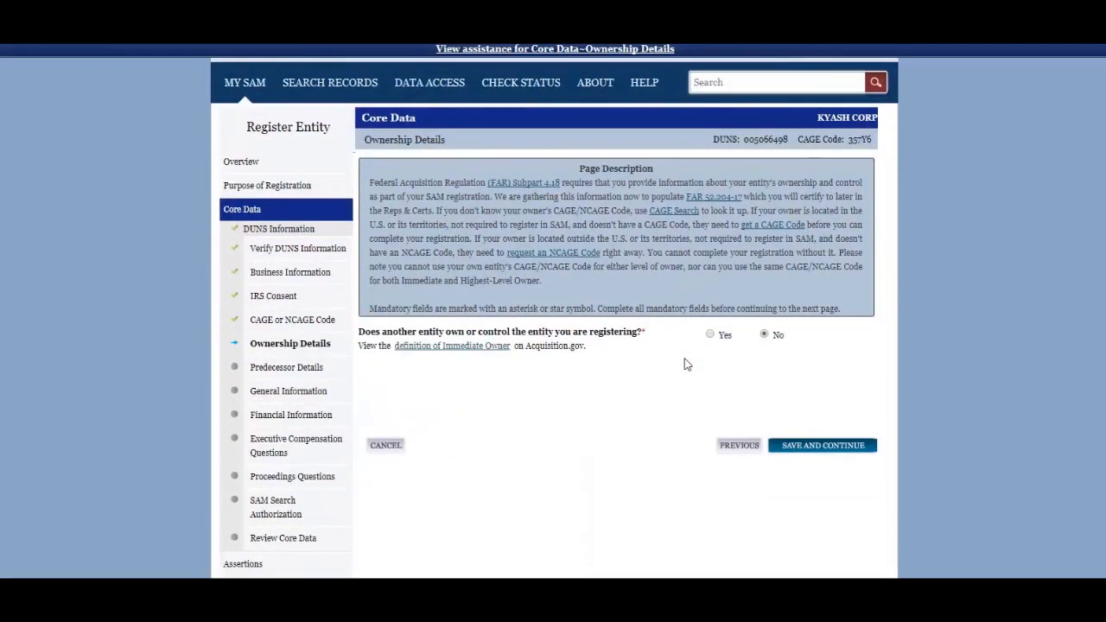
pyautogui.scroll(-1, 684, 364)
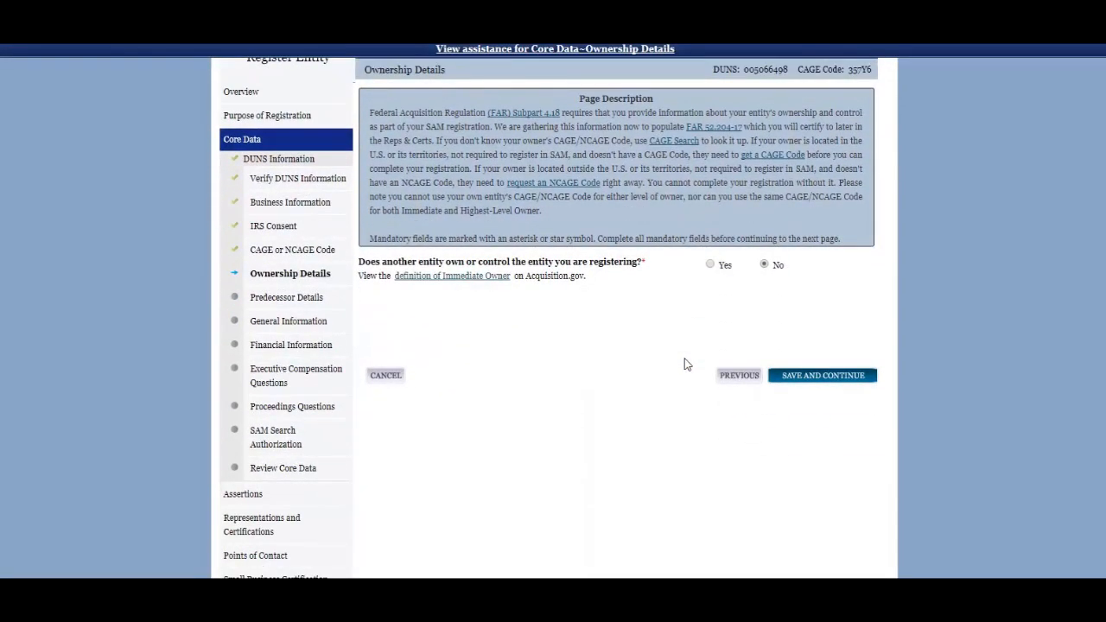
pyautogui.scroll(1, 684, 364)
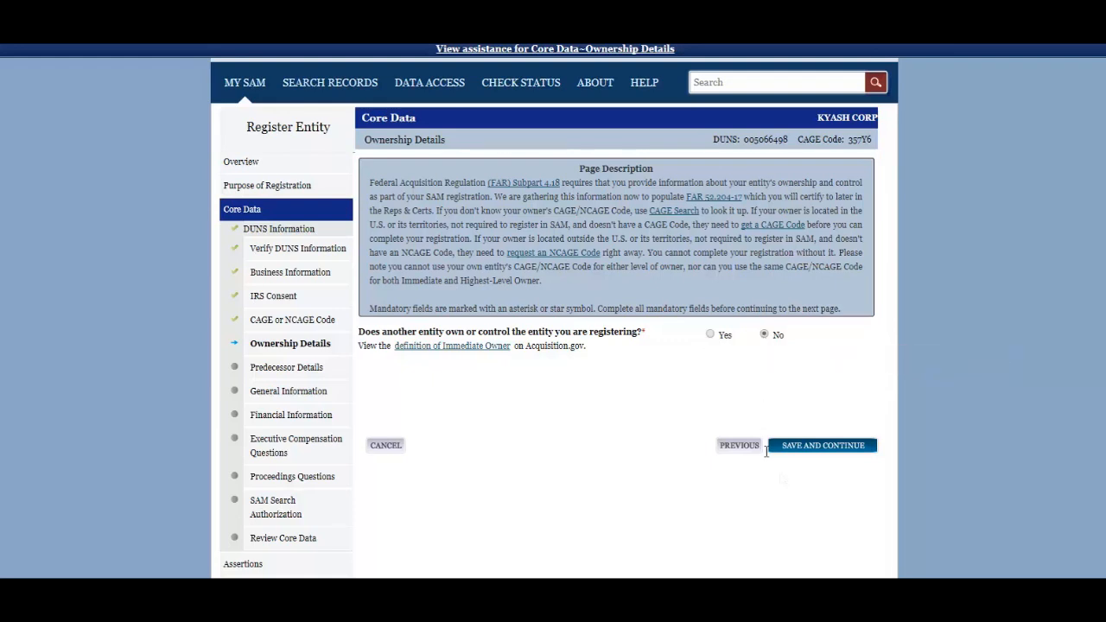
pyautogui.click(818, 453)
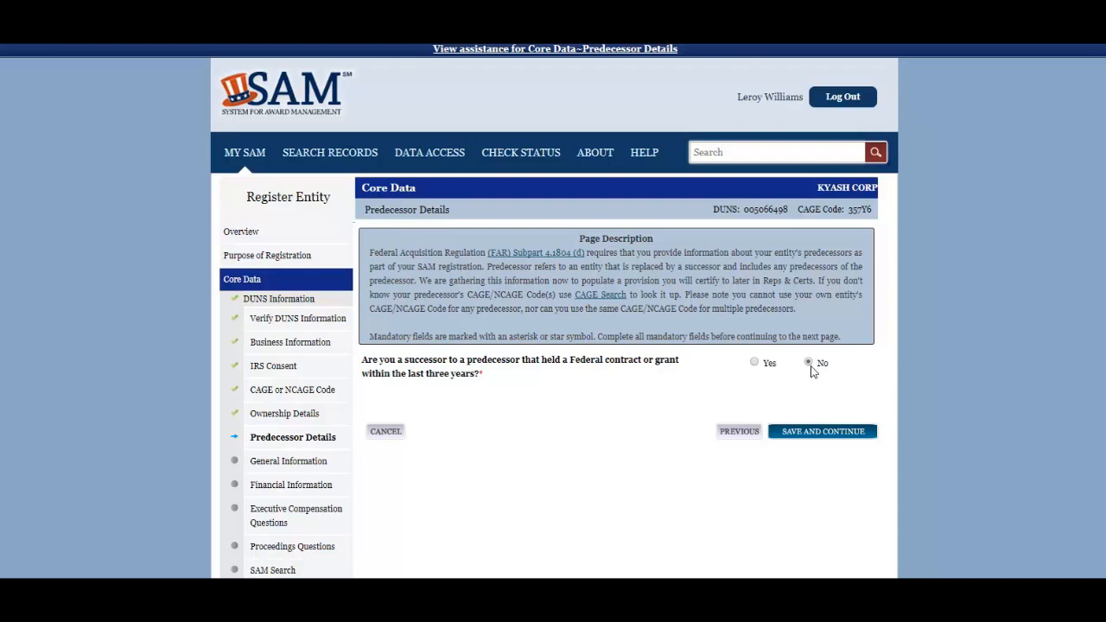
# Keep No for succeeding a federal contractor within three years and save Predecessor Details.
pyautogui.click(821, 434)
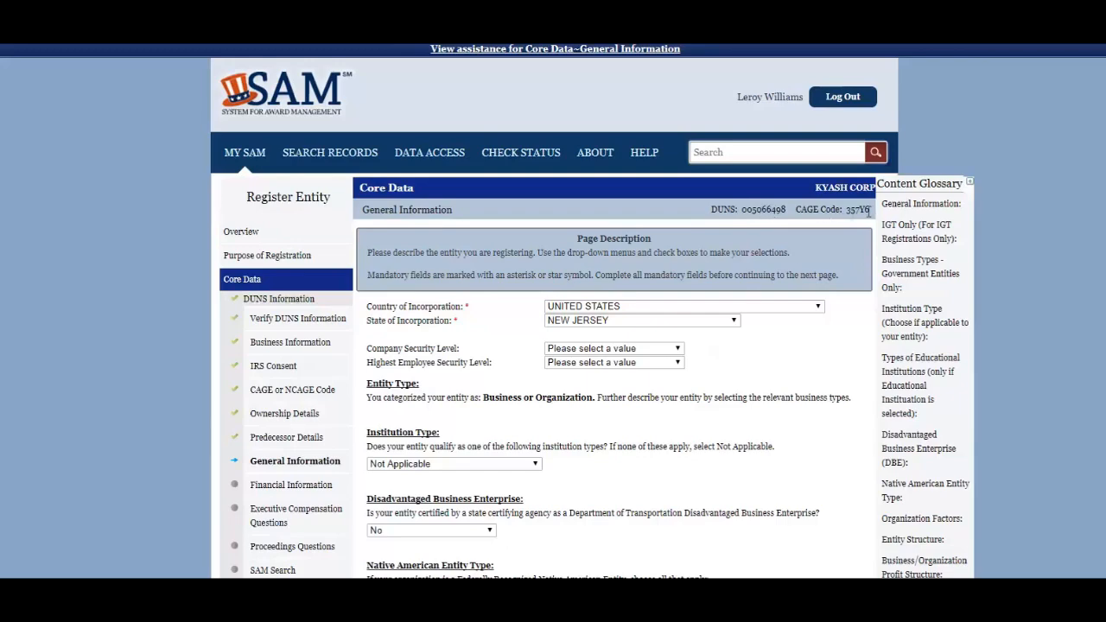
# Pick Government Non-Classified in both security level dropdowns, replacing an initial Not Applicable choice.
pyautogui.scroll(-2, 765, 287)
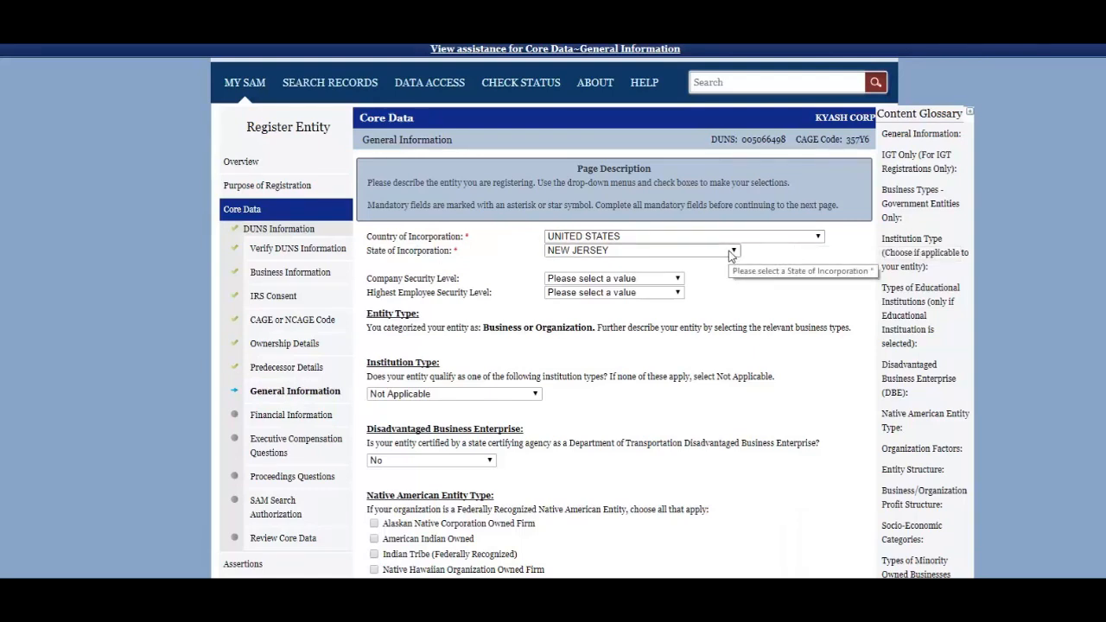
pyautogui.click(678, 279)
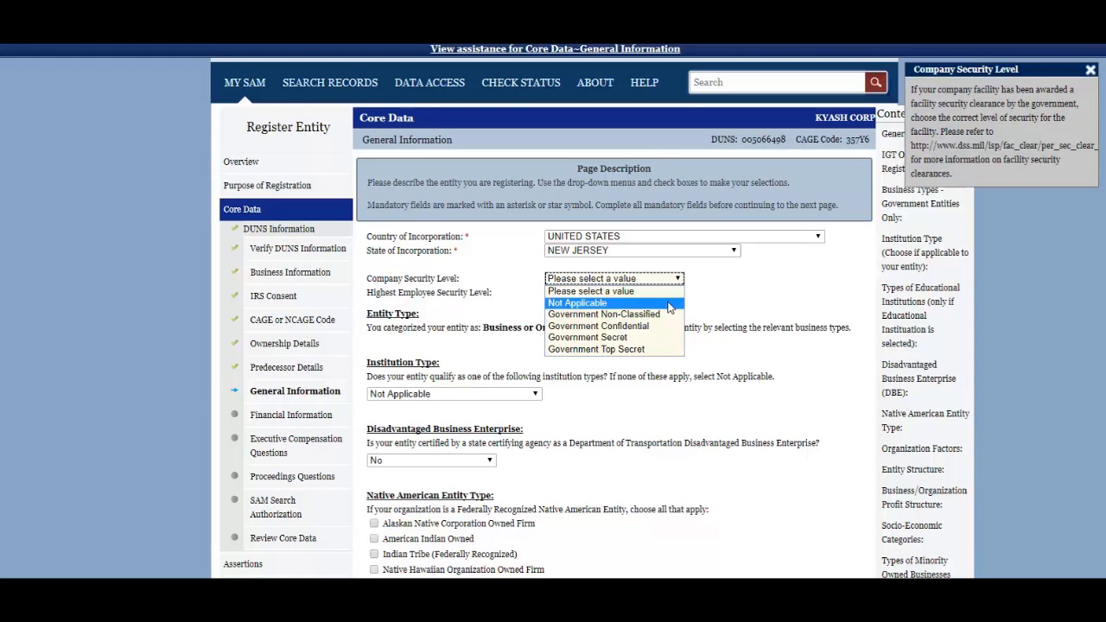
pyautogui.click(670, 305)
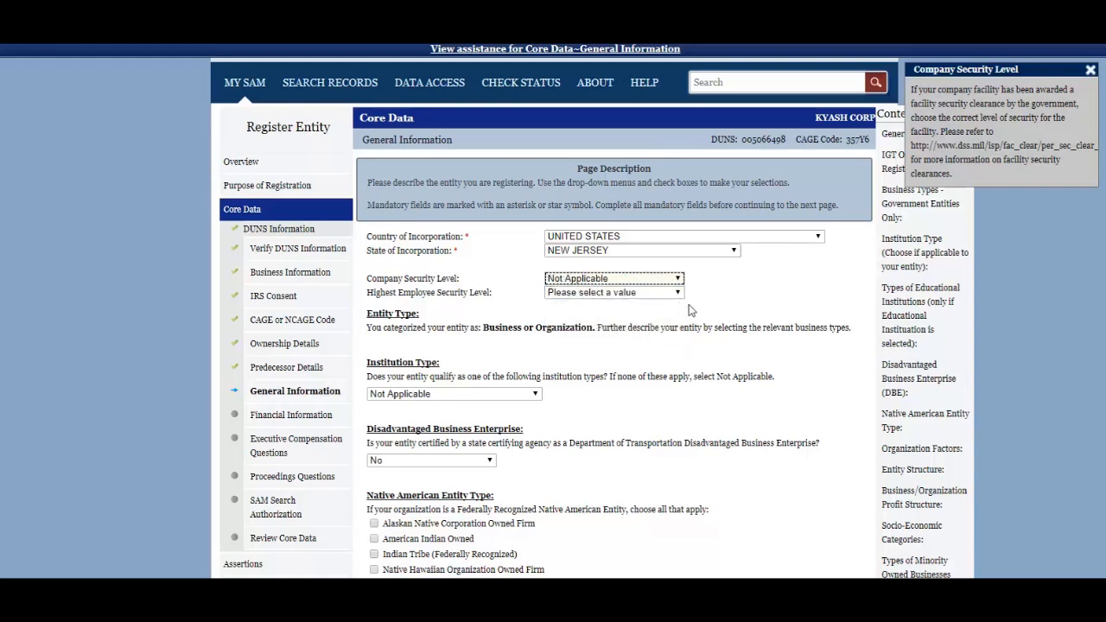
pyautogui.click(680, 294)
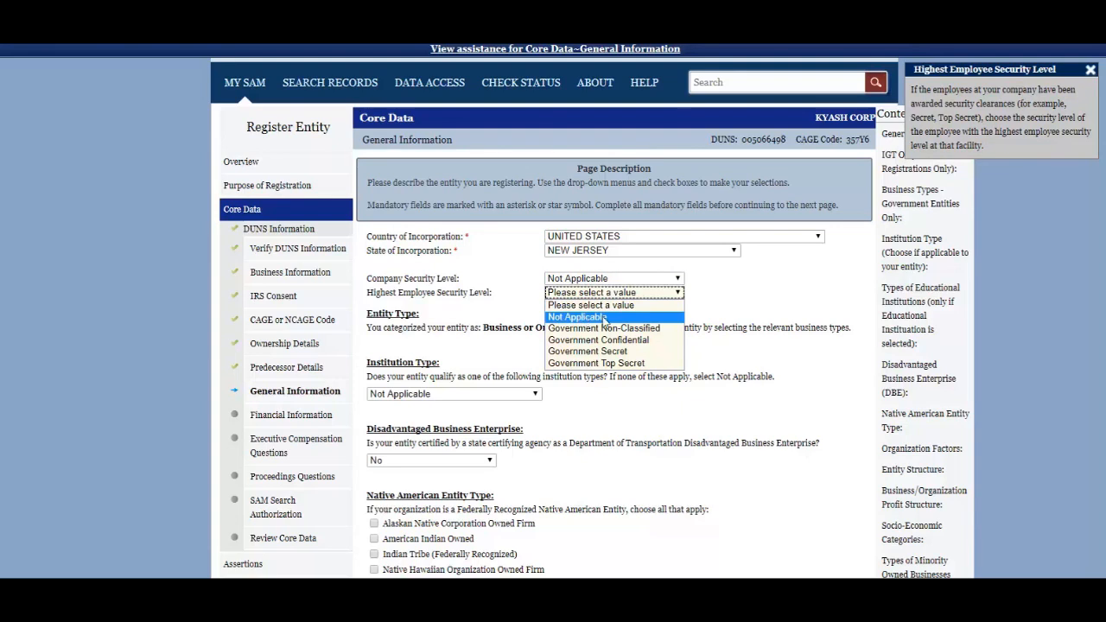
pyautogui.click(678, 292)
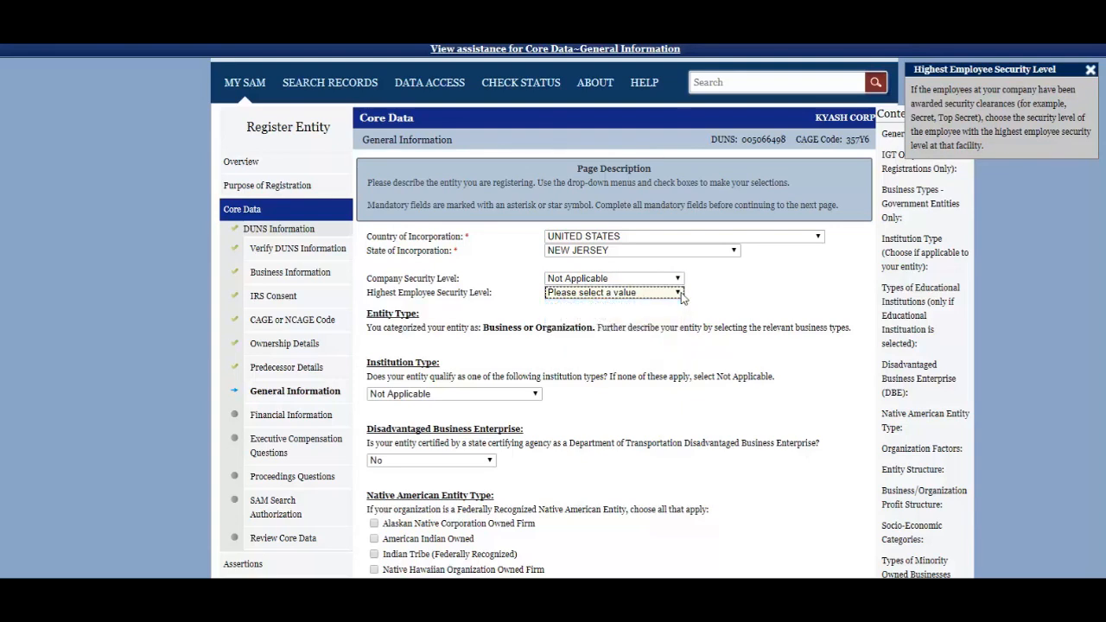
pyautogui.click(676, 279)
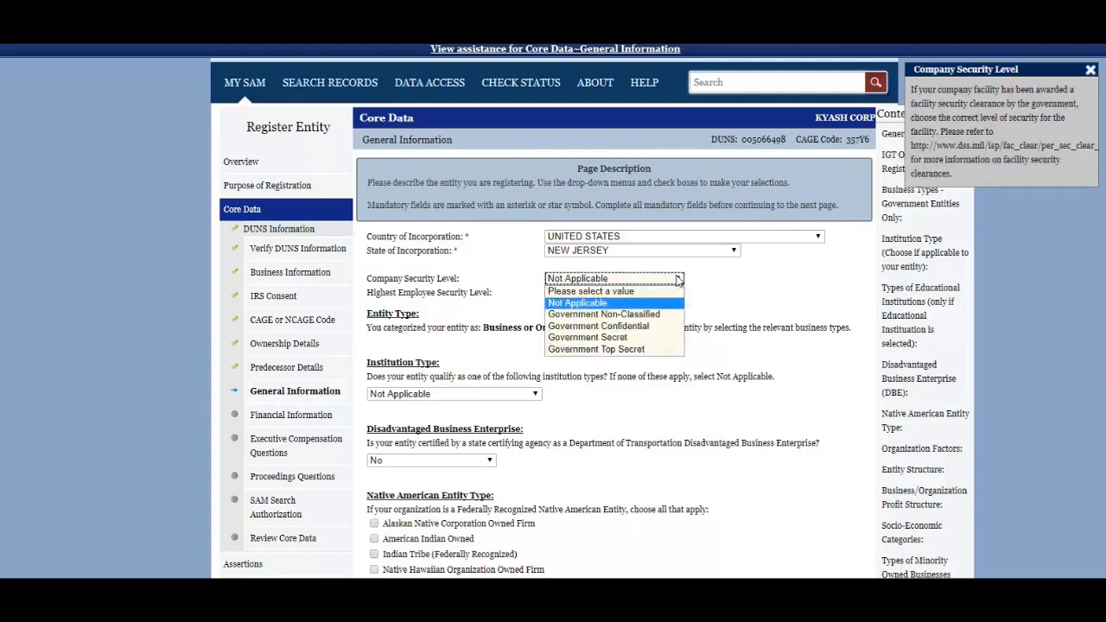
pyautogui.click(642, 316)
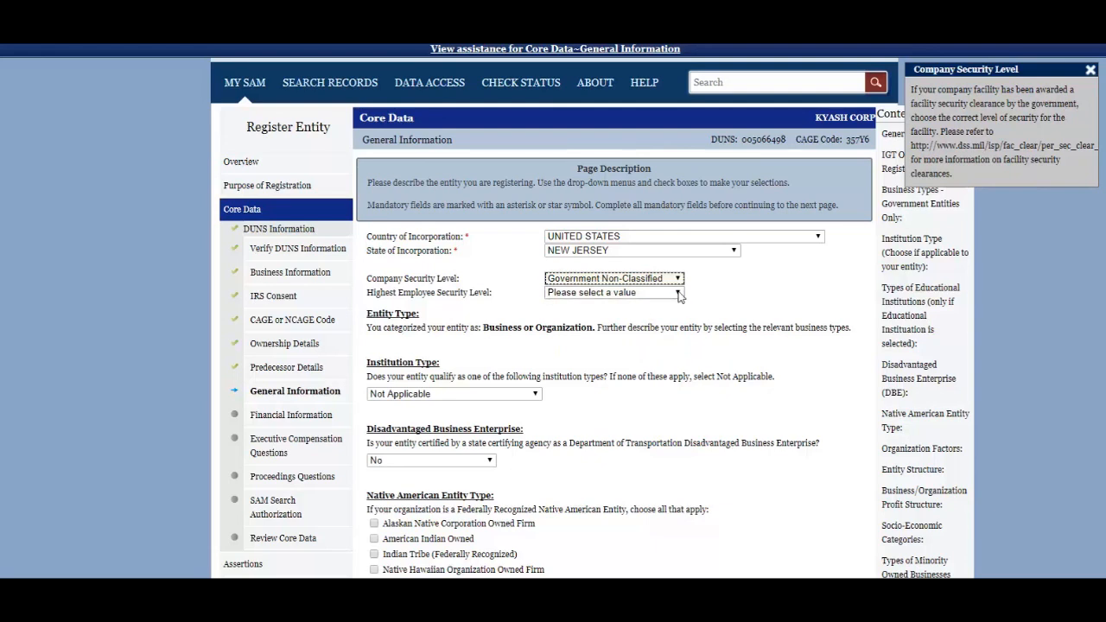
pyautogui.click(679, 294)
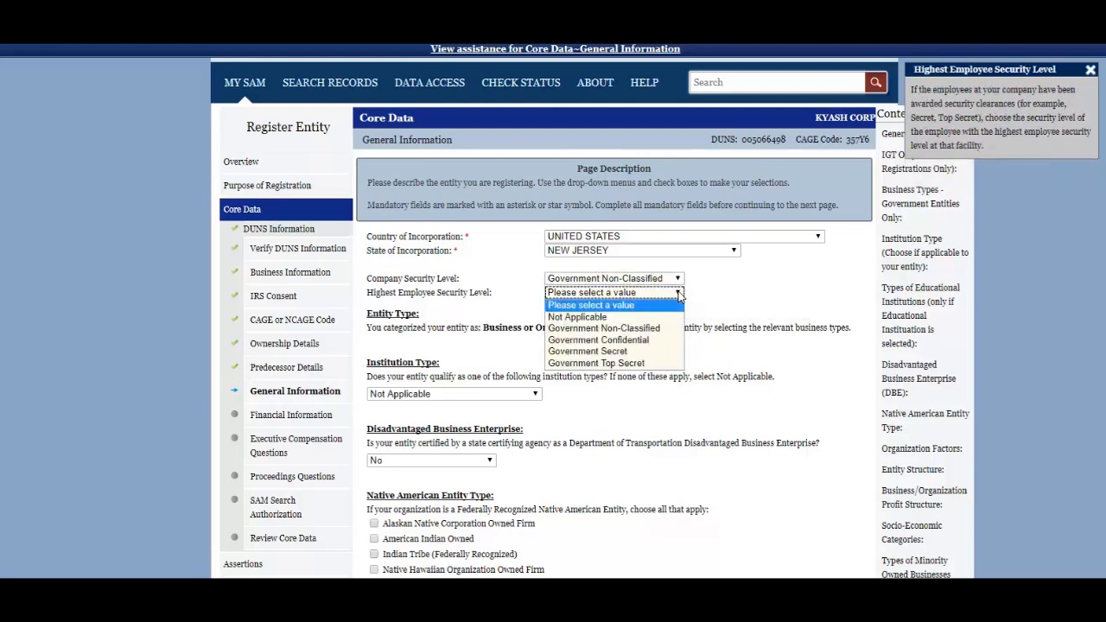
pyautogui.click(650, 333)
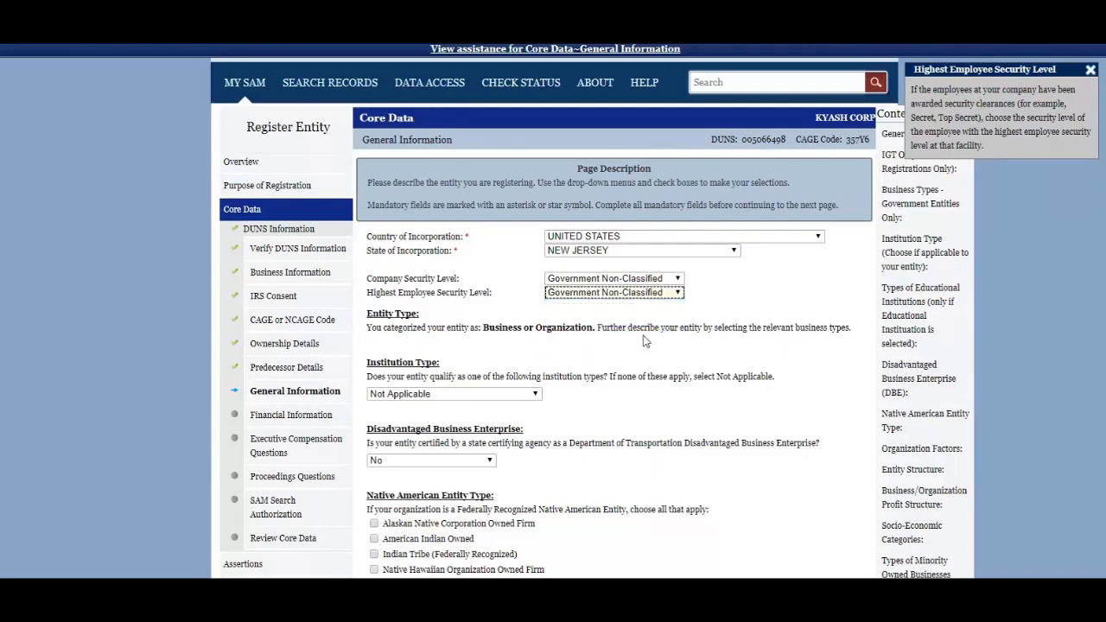
pyautogui.scroll(-3, 644, 341)
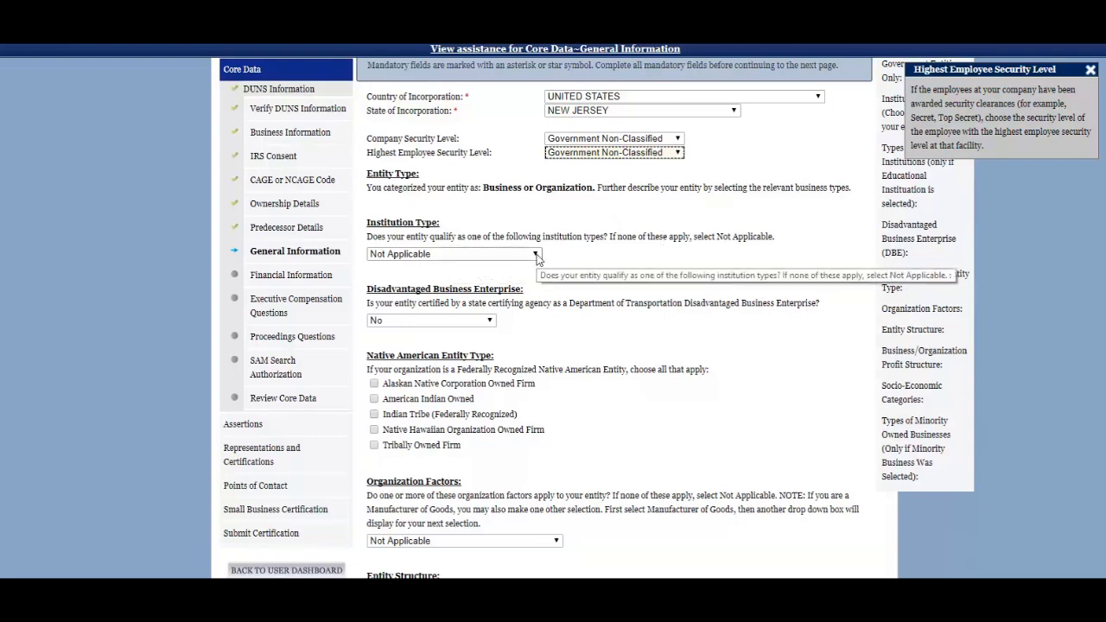
pyautogui.click(536, 254)
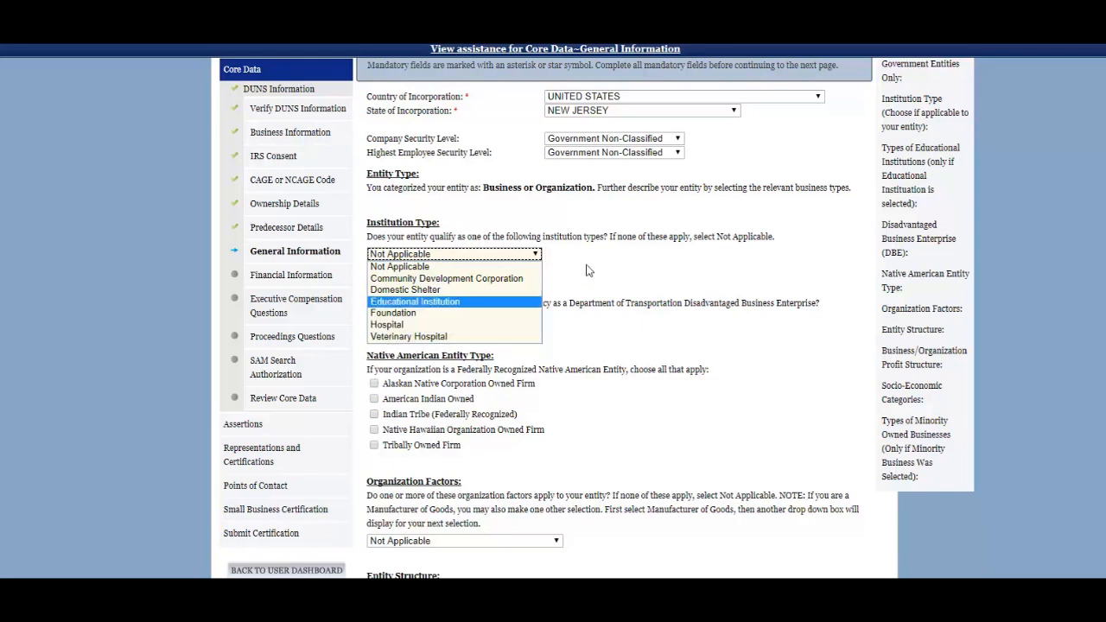
pyautogui.click(489, 254)
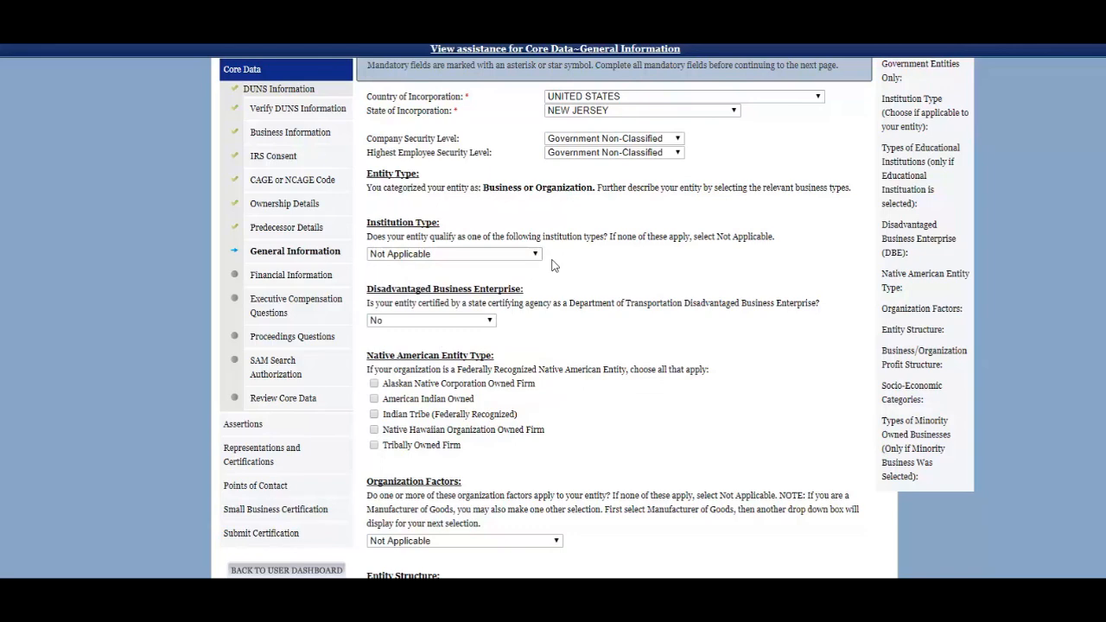
pyautogui.scroll(-1, 489, 255)
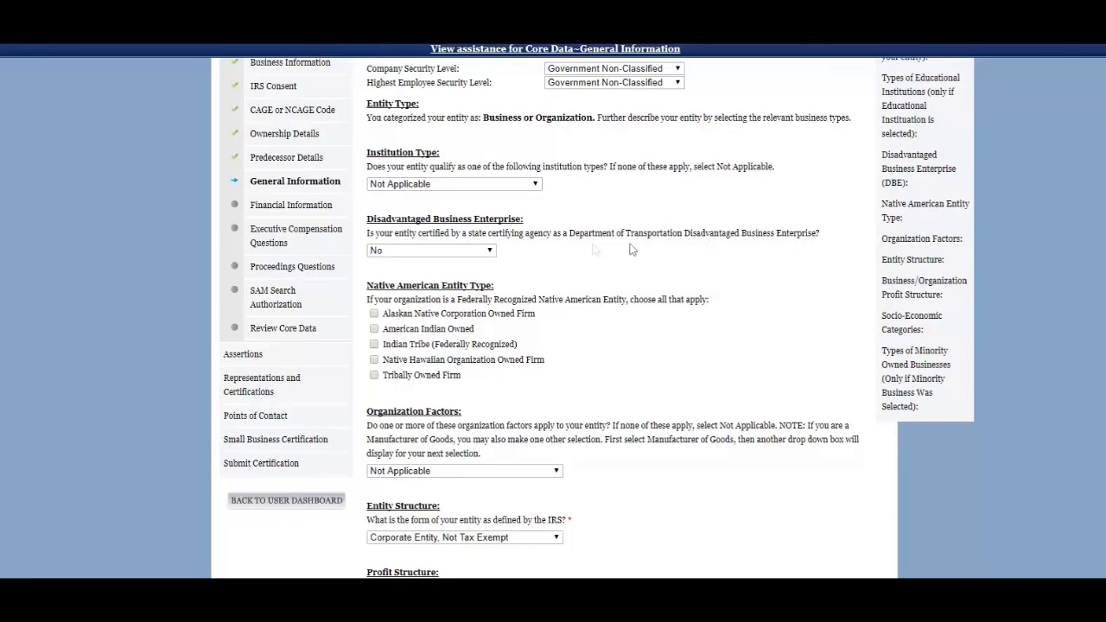
pyautogui.click(490, 252)
pyautogui.click(491, 256)
pyautogui.scroll(-3, 556, 258)
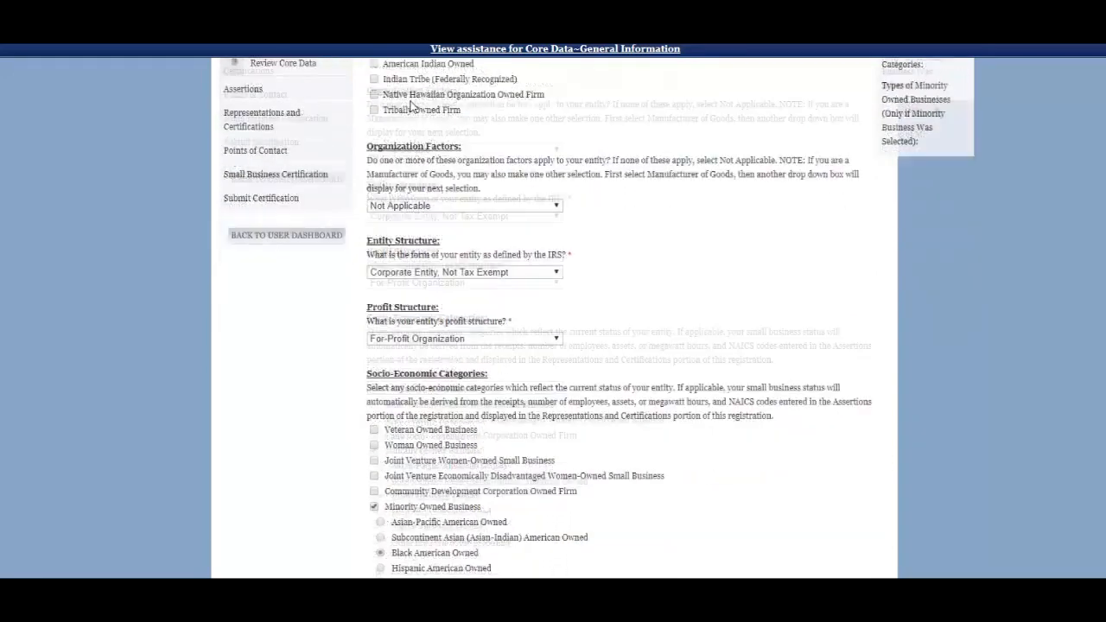
pyautogui.scroll(2, 615, 117)
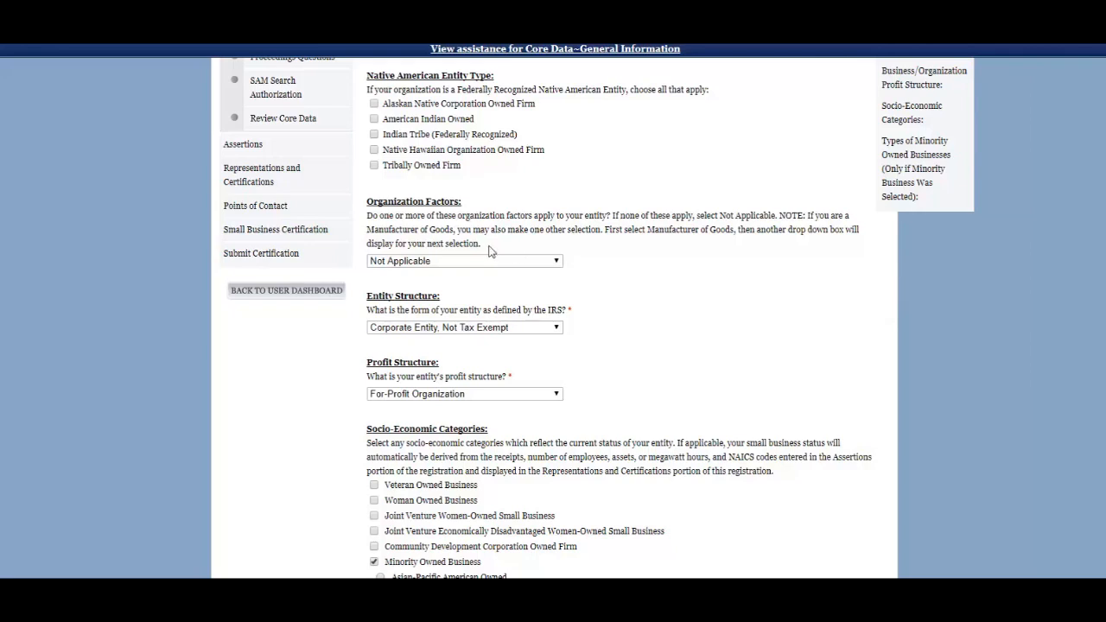
pyautogui.click(557, 262)
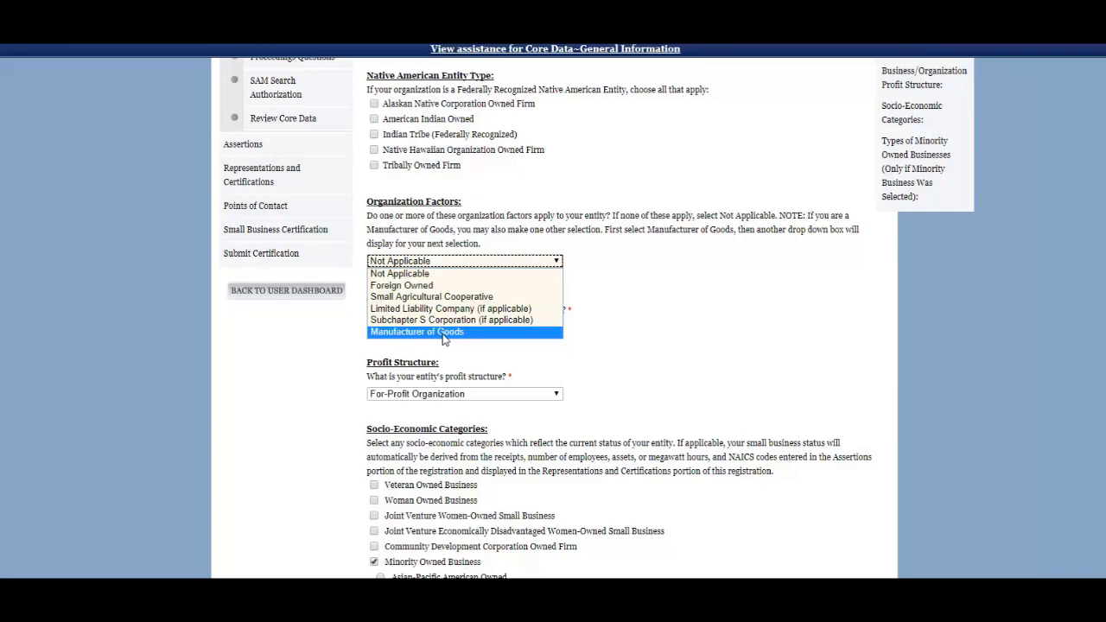
pyautogui.click(648, 295)
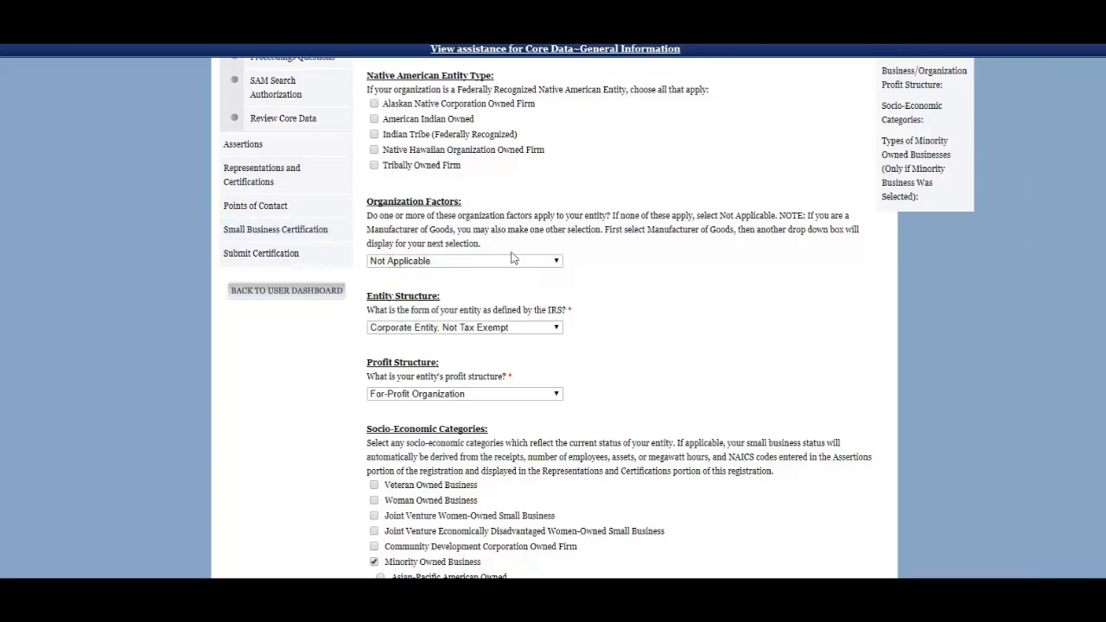
pyautogui.scroll(-3, 480, 202)
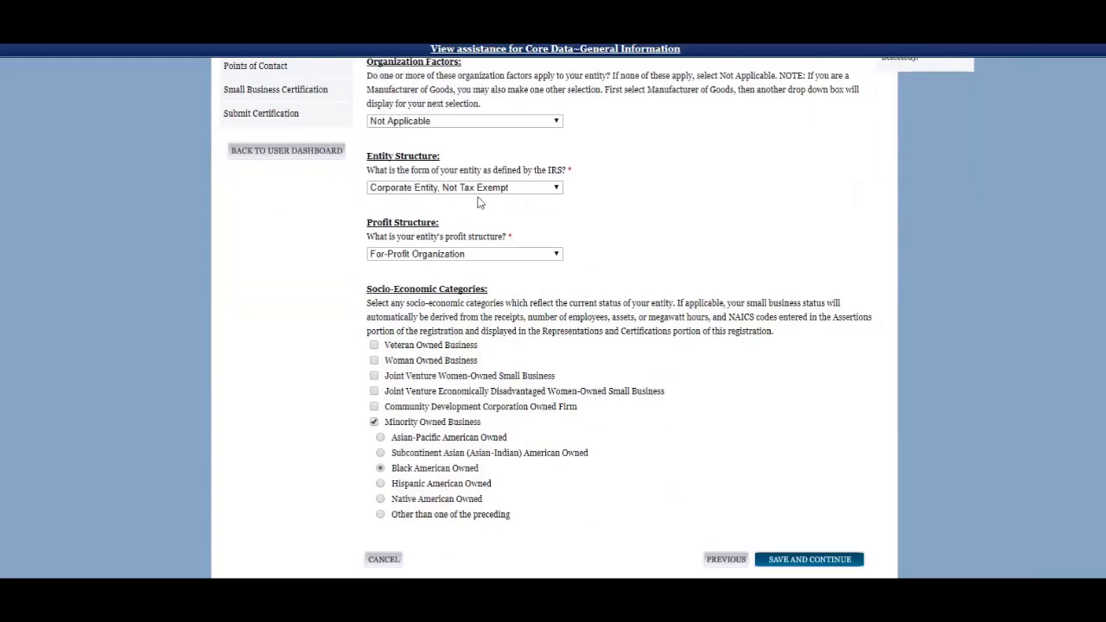
pyautogui.click(556, 191)
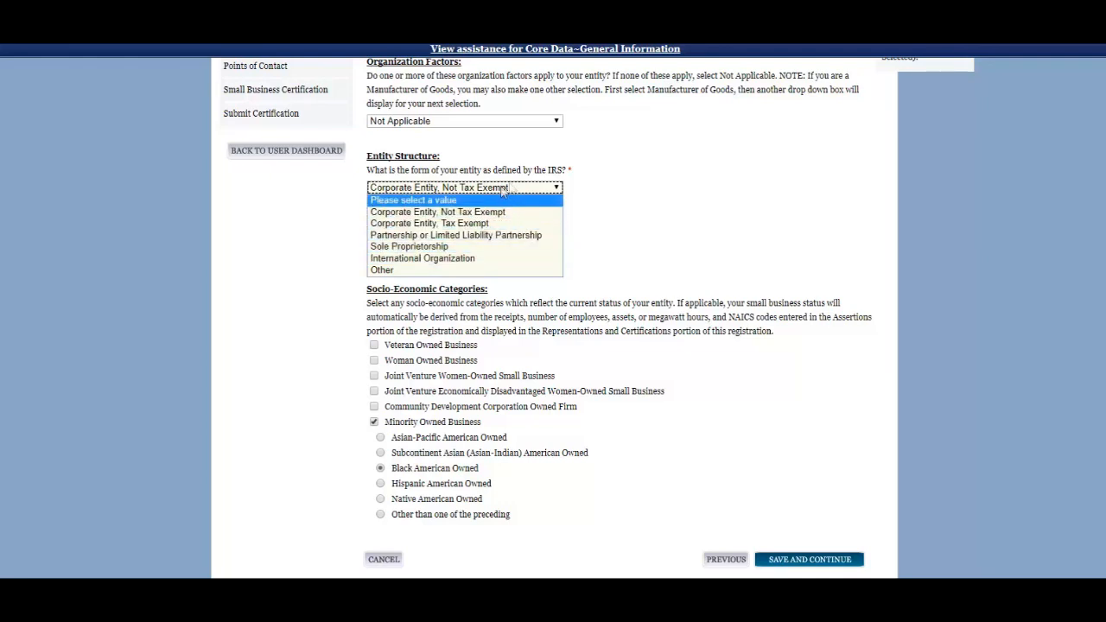
pyautogui.click(557, 188)
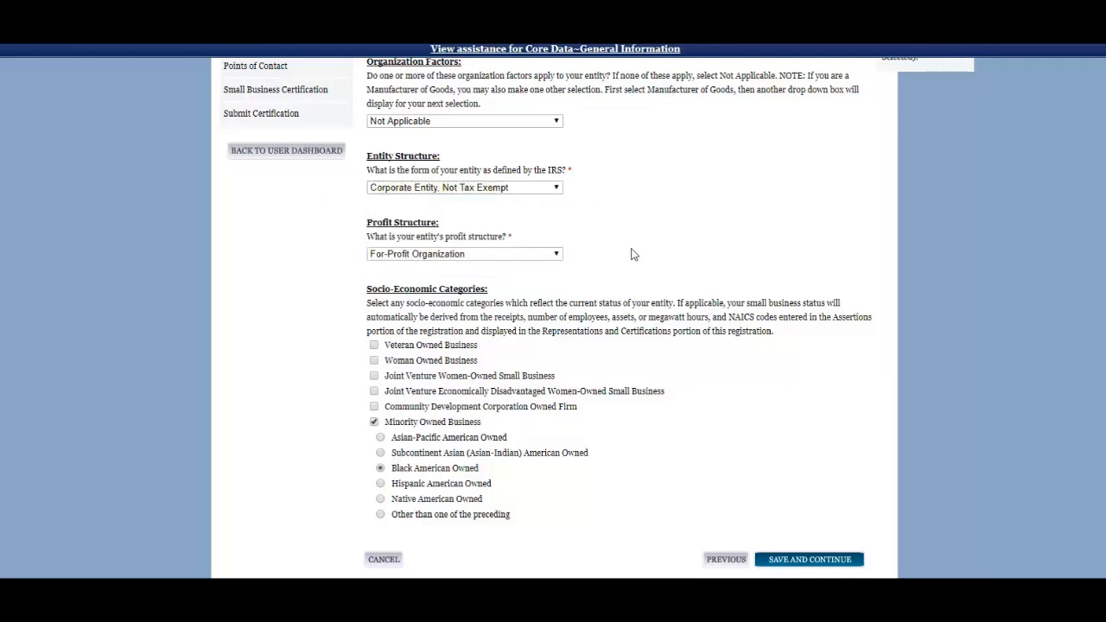
pyautogui.scroll(-2, 631, 254)
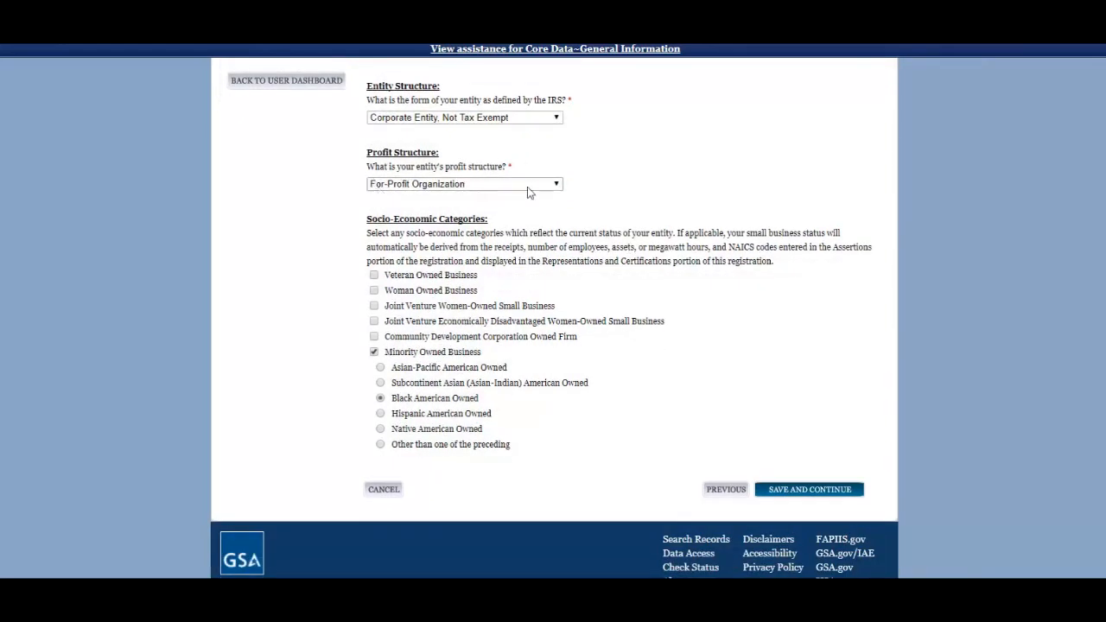
pyautogui.click(554, 189)
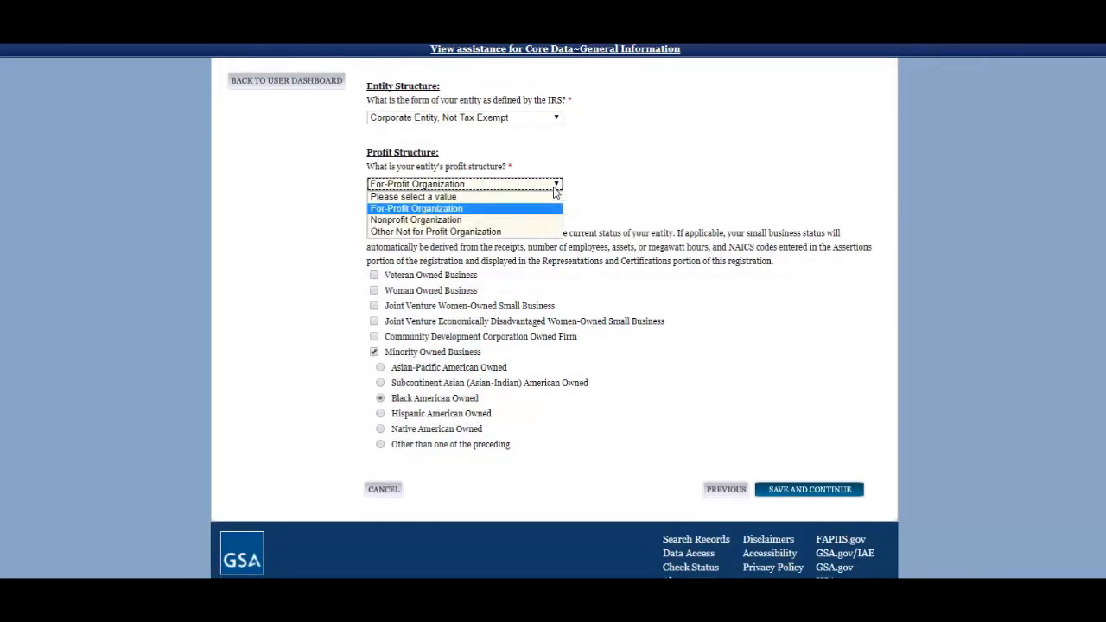
pyautogui.click(607, 203)
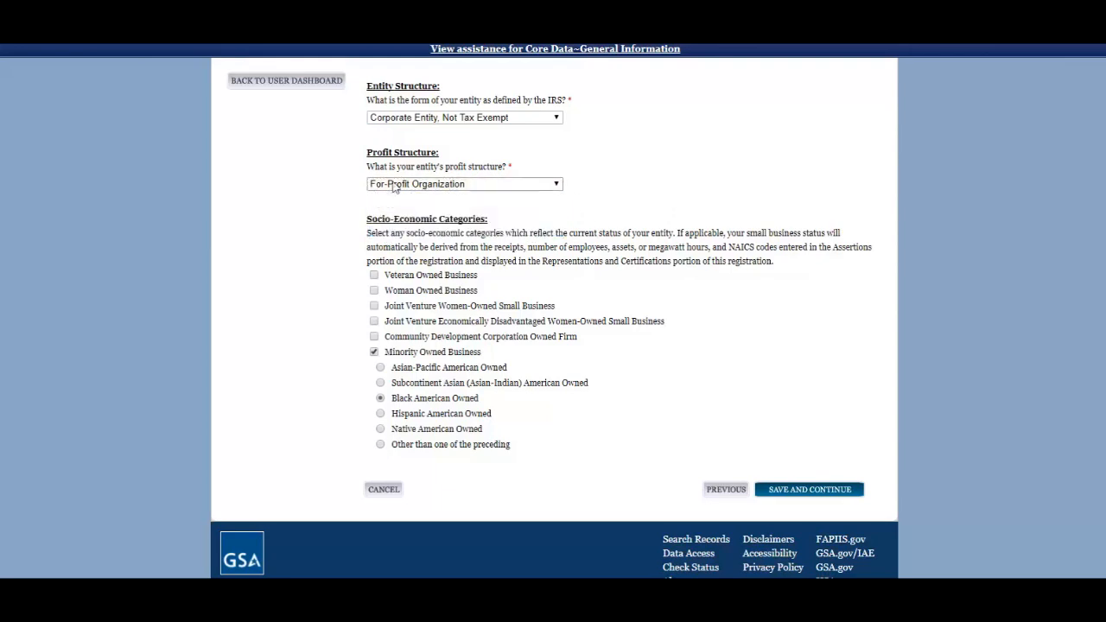
# Choose Black American Owned under Minority Owned Business and save the General Information page.
pyautogui.scroll(-1, 510, 189)
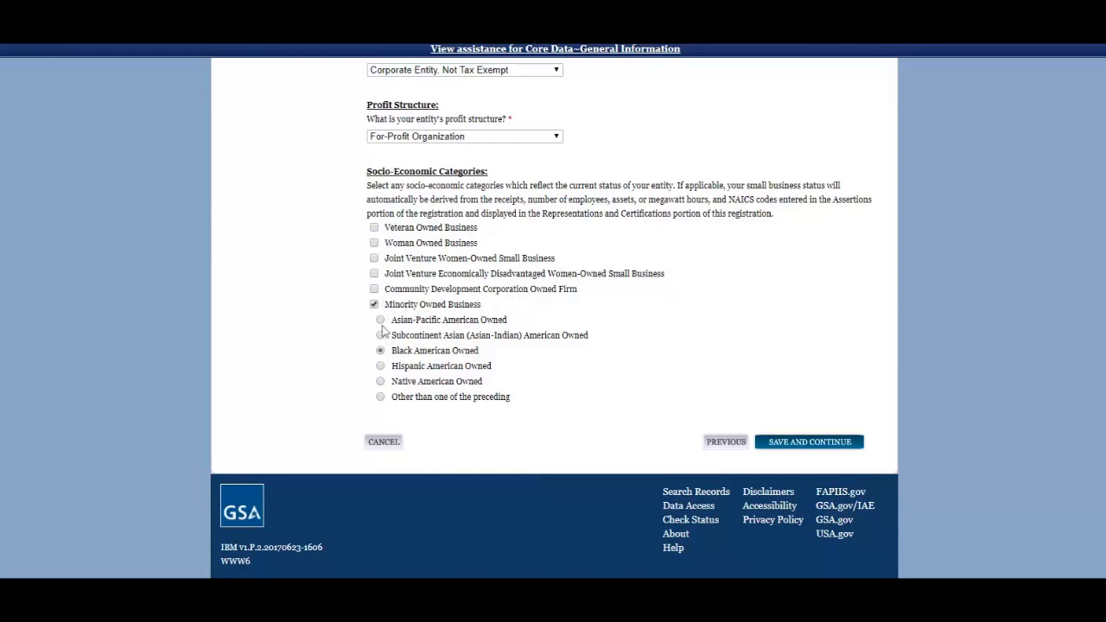
pyautogui.click(381, 351)
pyautogui.click(812, 444)
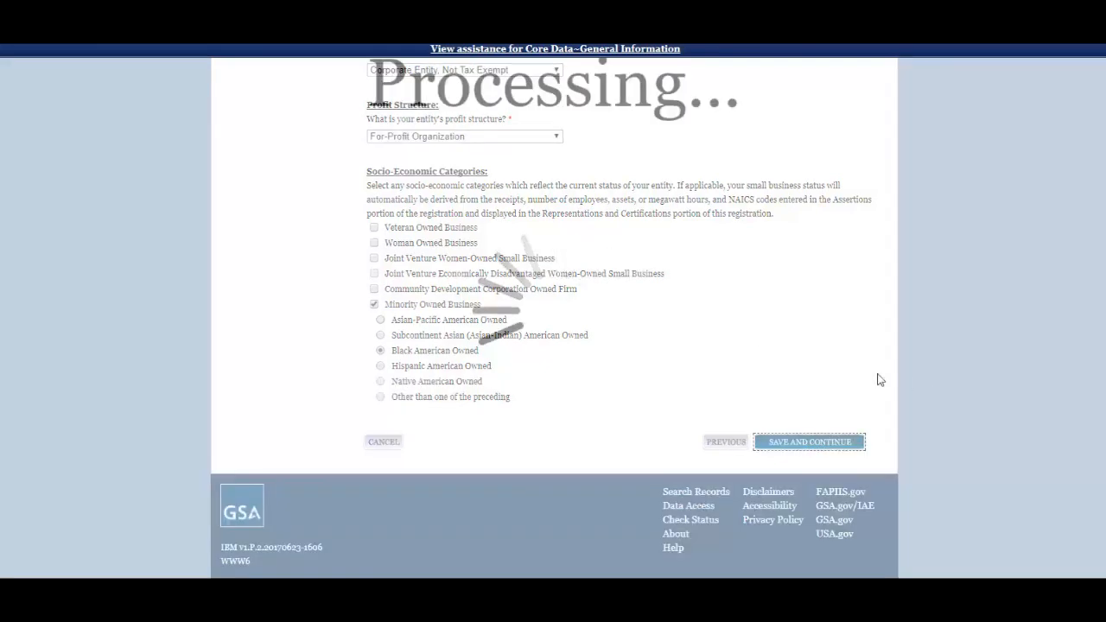
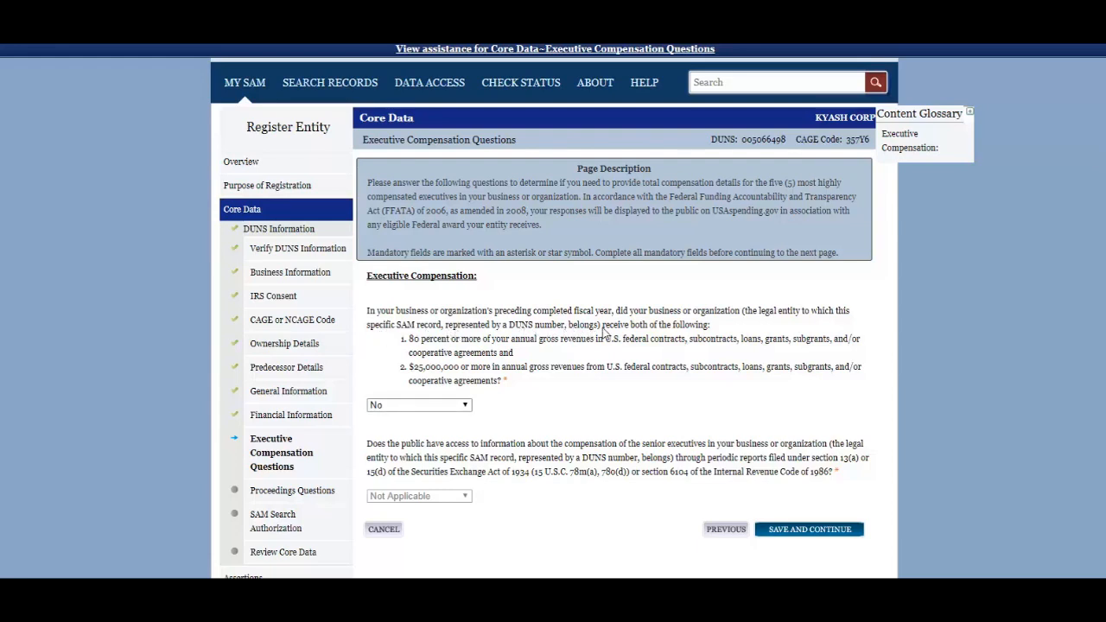
# Save Executive Compensation, then review Proceedings: FAR 52.209 question No, follow-ups Not Applicable.
pyautogui.scroll(-2, 442, 286)
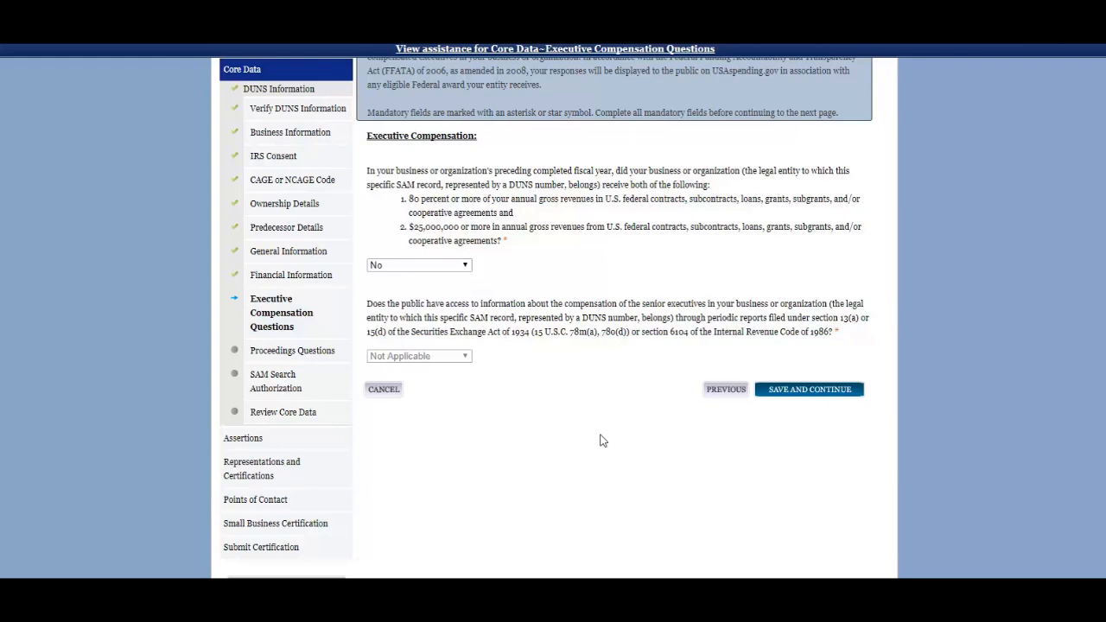
pyautogui.click(817, 402)
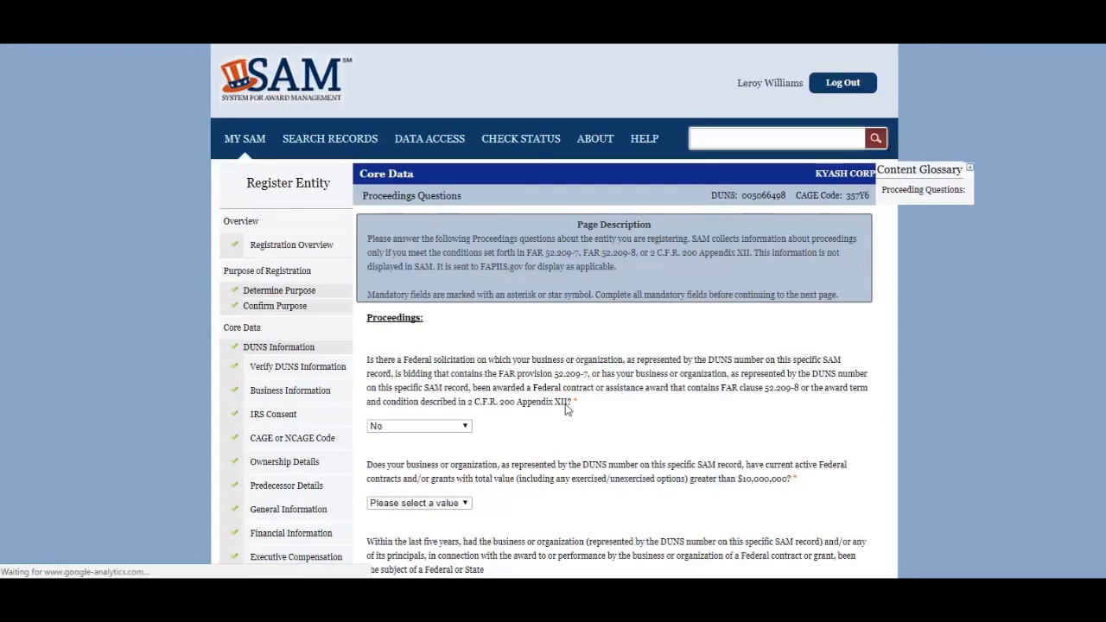
pyautogui.scroll(-3, 570, 415)
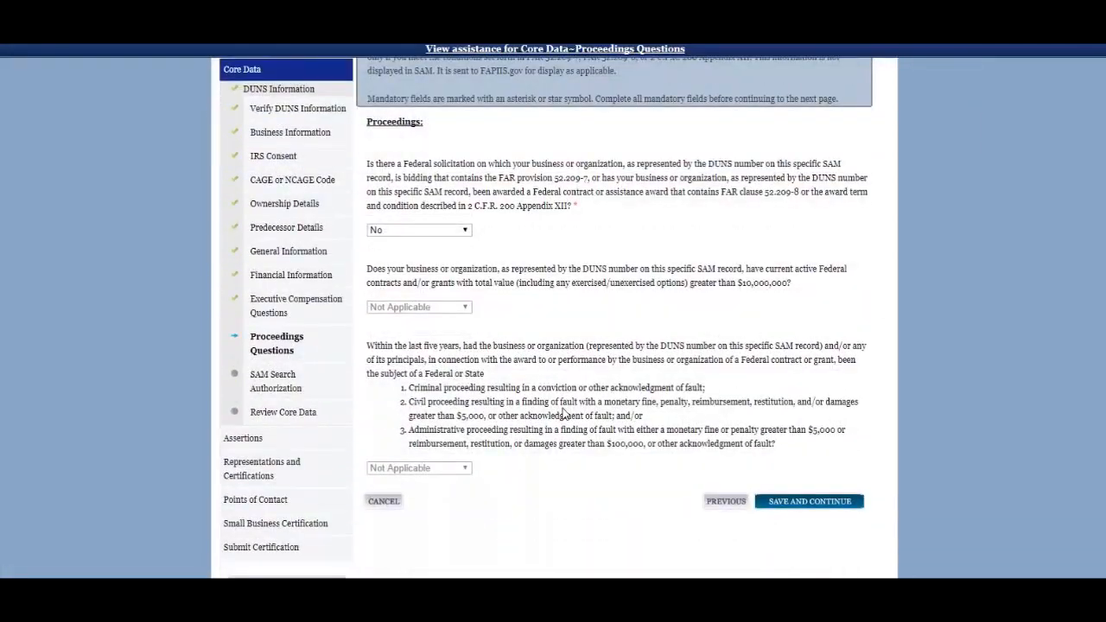
pyautogui.scroll(2, 564, 414)
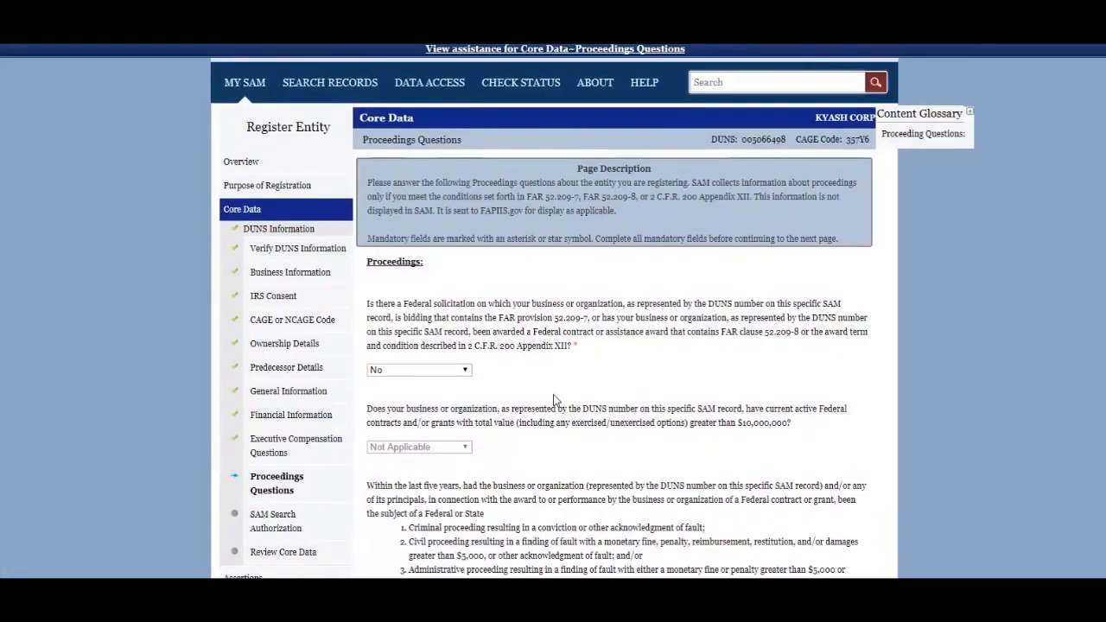
pyautogui.scroll(-2, 550, 399)
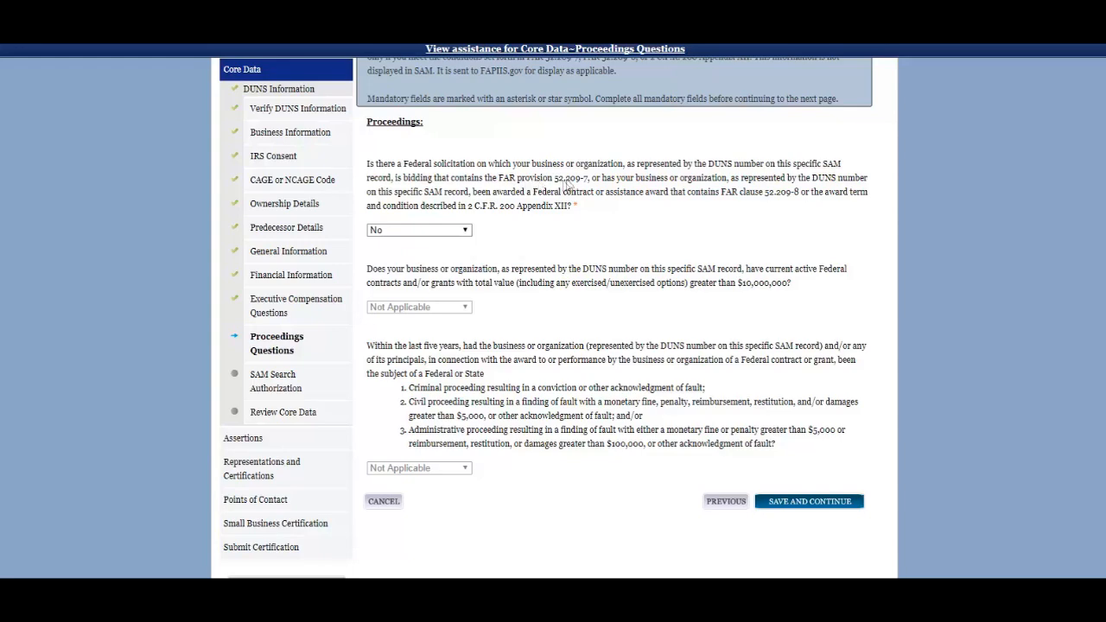
pyautogui.scroll(-2, 491, 189)
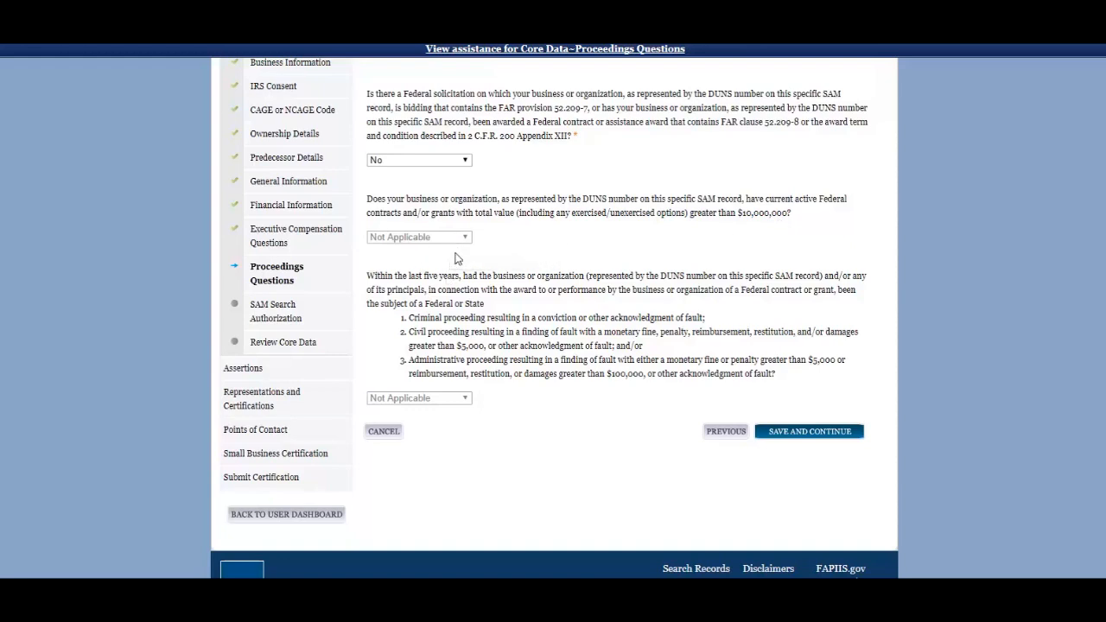
# Submit Proceedings Questions with the FAR 52.209 answer No and the follow-ups Not Applicable.
pyautogui.scroll(-2, 429, 267)
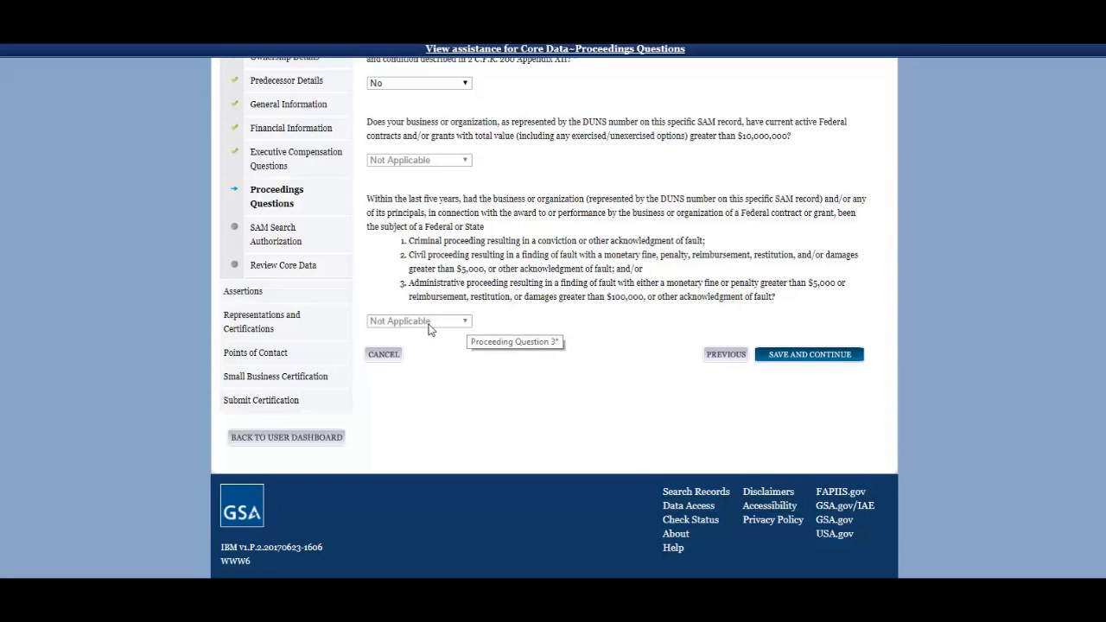
pyautogui.click(798, 356)
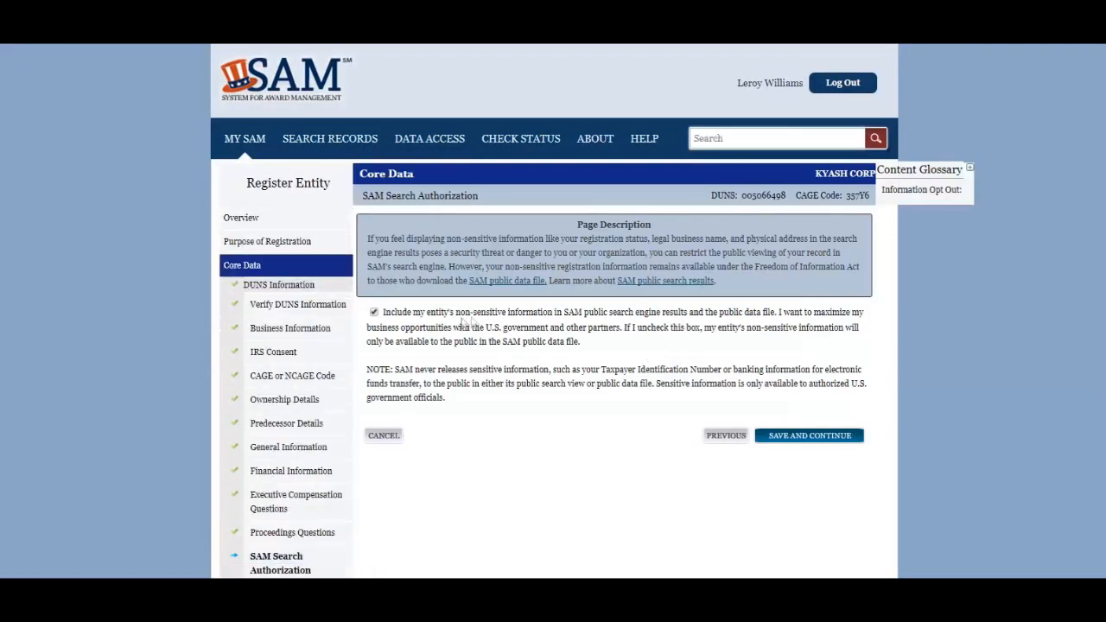
# Keep the public search inclusion box checked and save the SAM Search Authorization page.
pyautogui.scroll(-1, 393, 337)
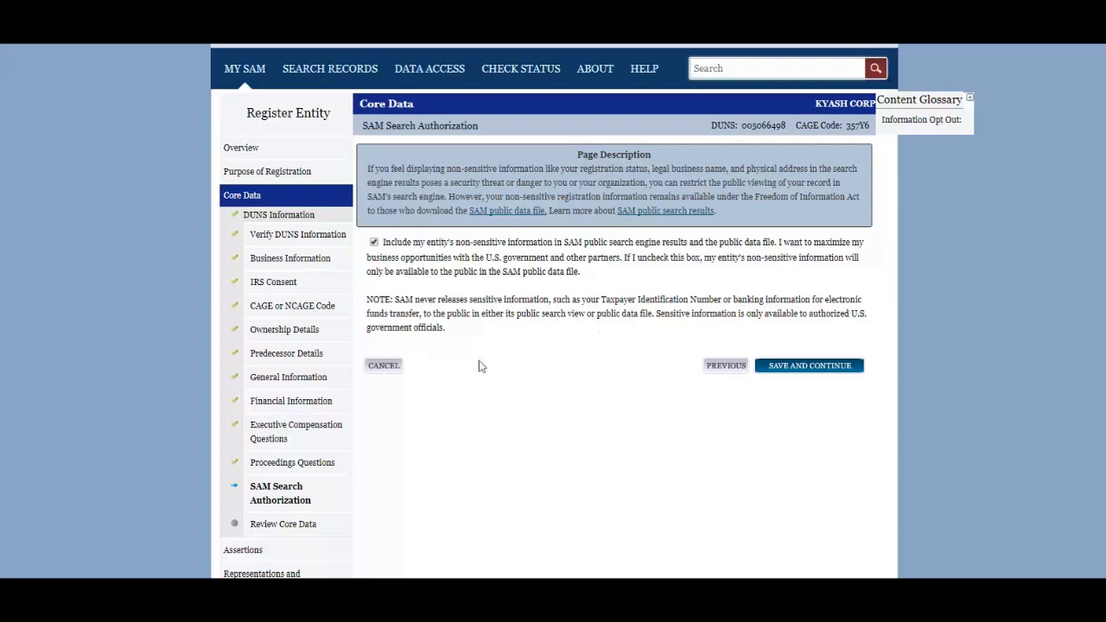
pyautogui.scroll(-1, 528, 386)
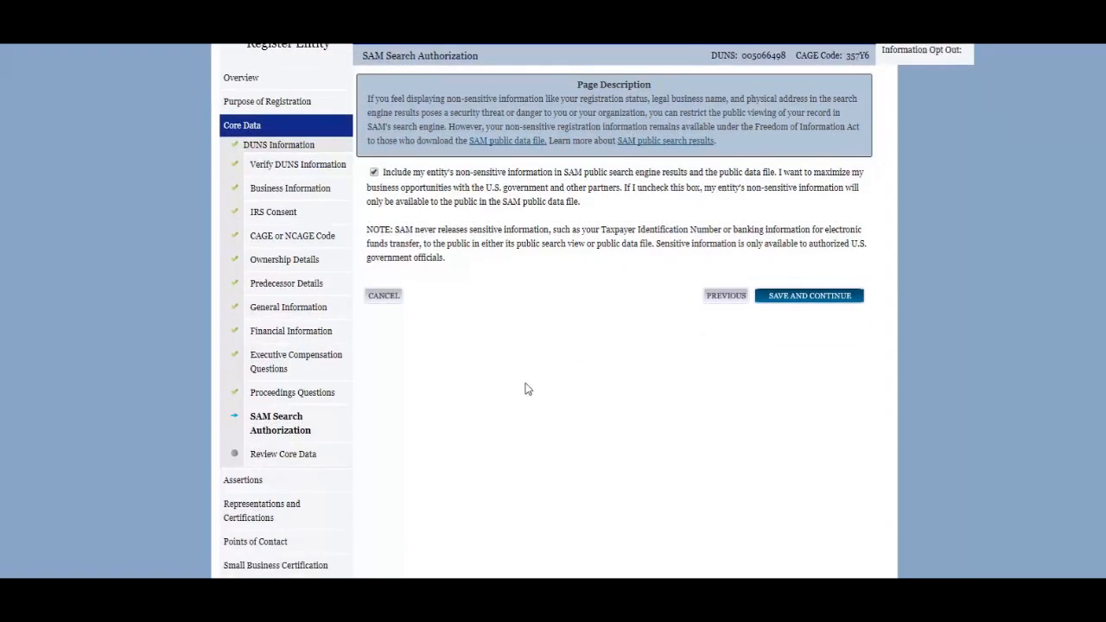
pyautogui.scroll(1, 527, 386)
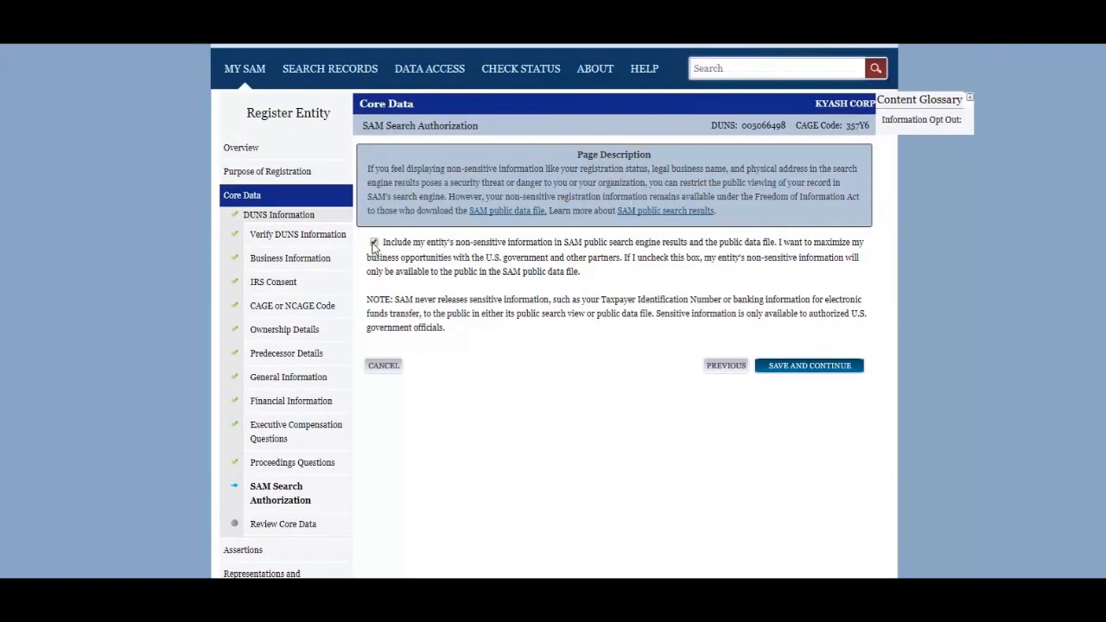
pyautogui.scroll(-2, 490, 315)
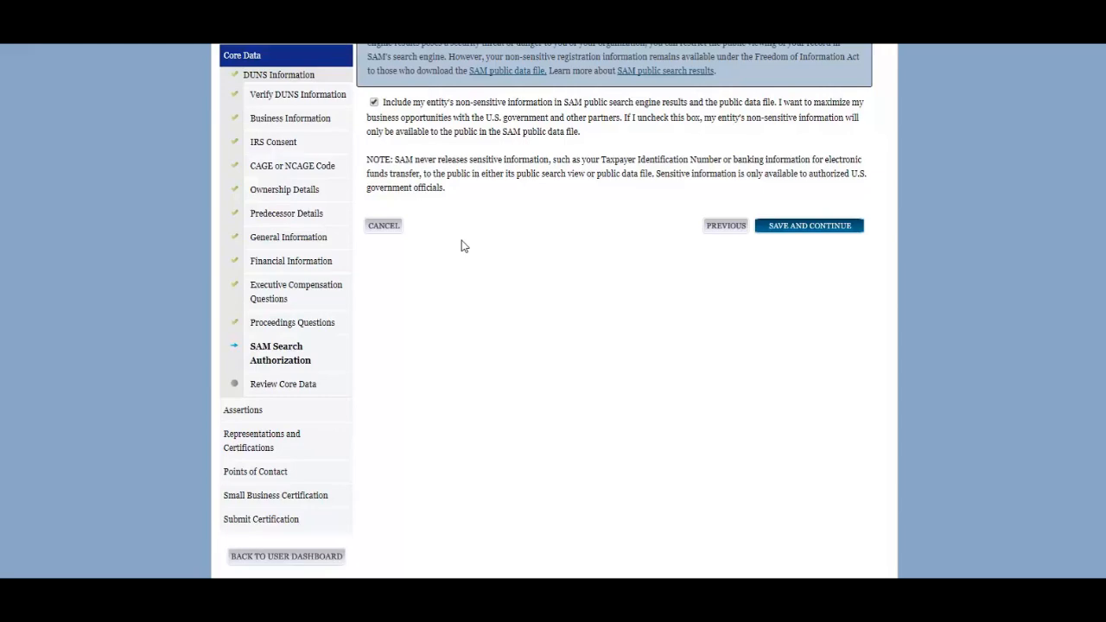
pyautogui.click(808, 227)
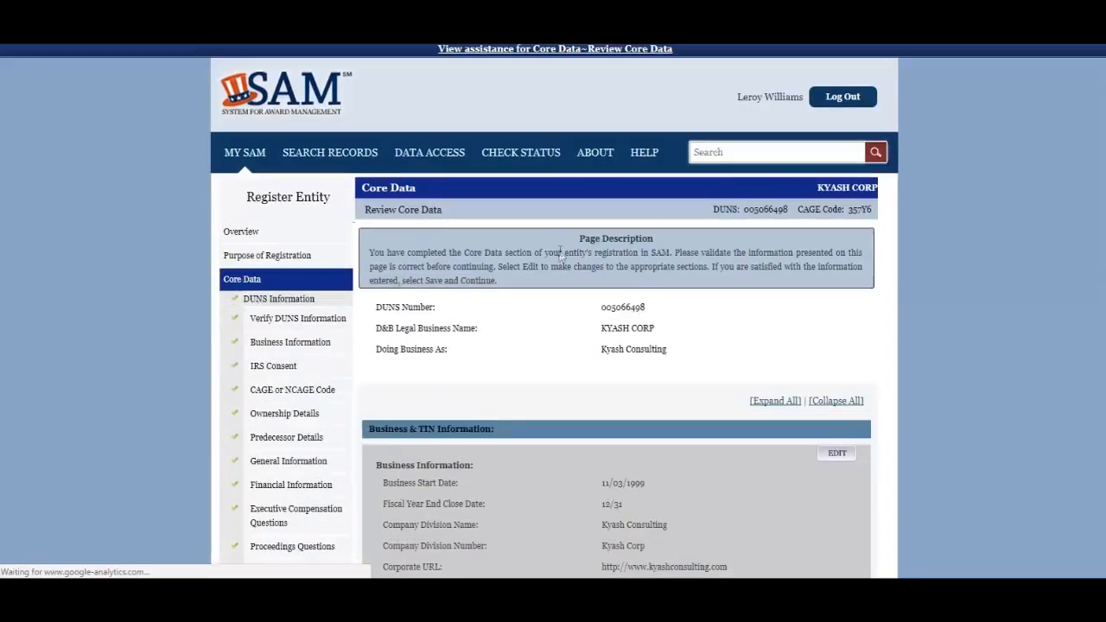
# Review every section of the Core Data summary and save it to proceed to Assertions.
pyautogui.scroll(-1, 560, 254)
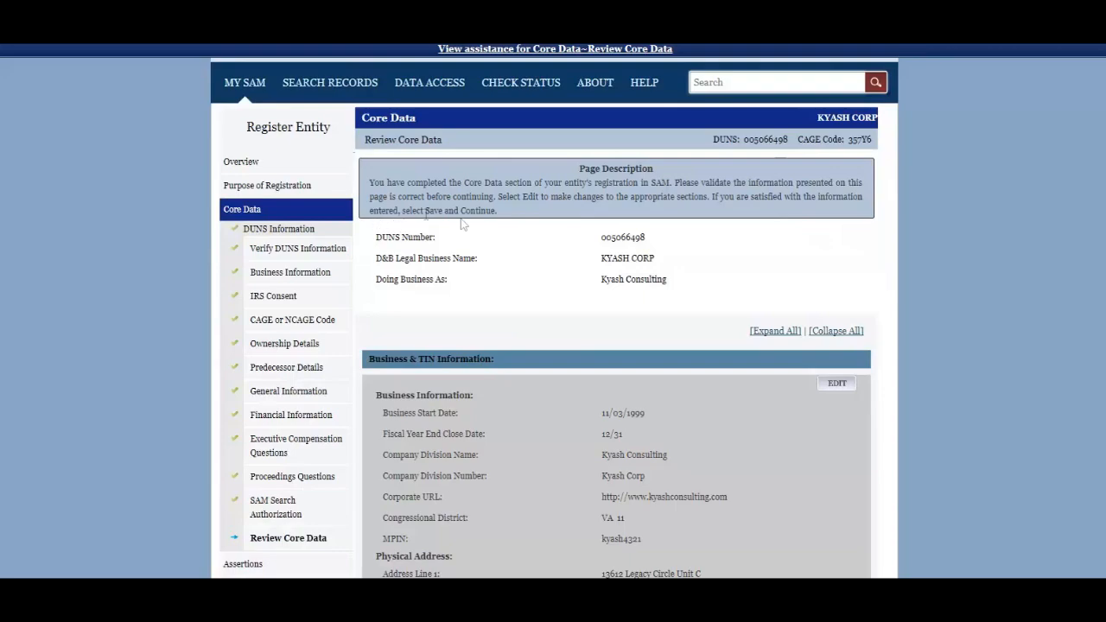
pyautogui.scroll(-1, 471, 226)
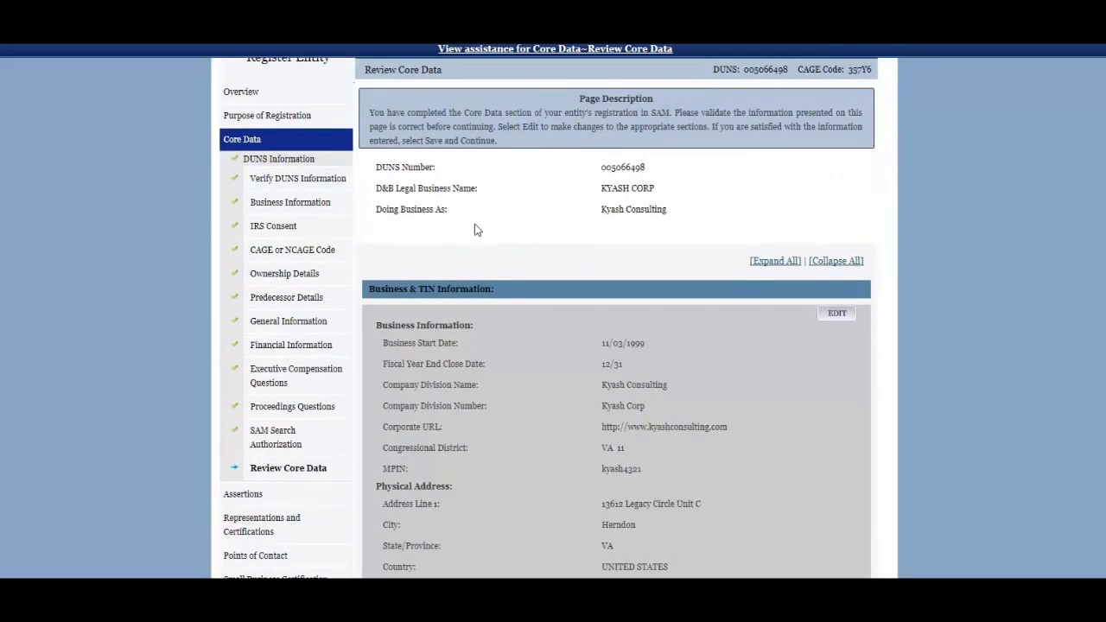
pyautogui.scroll(-4, 472, 230)
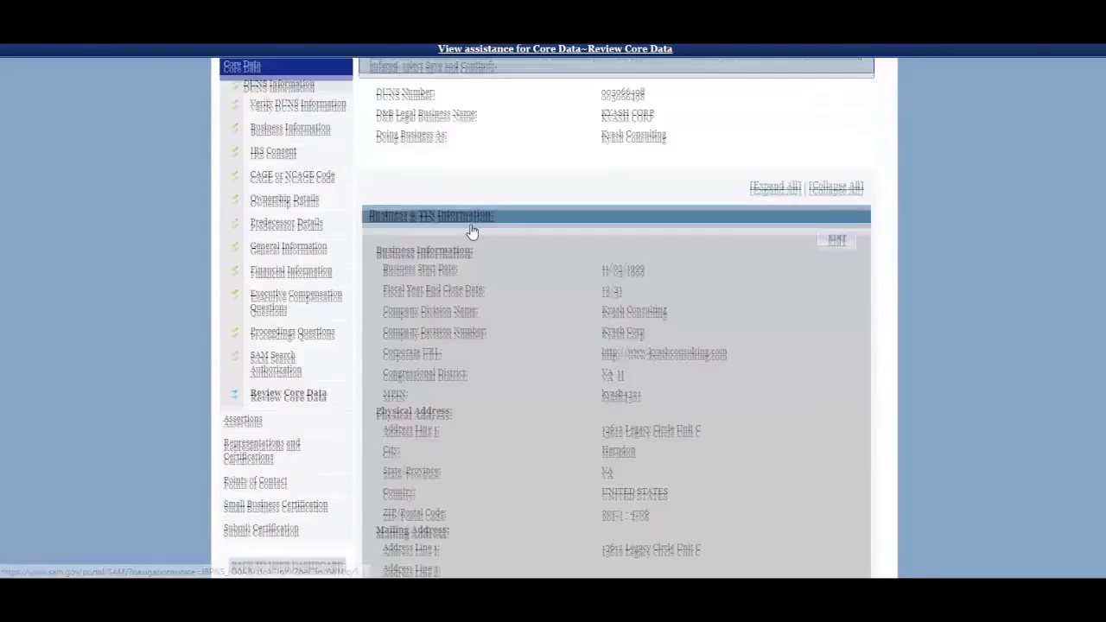
pyautogui.scroll(-5, 472, 230)
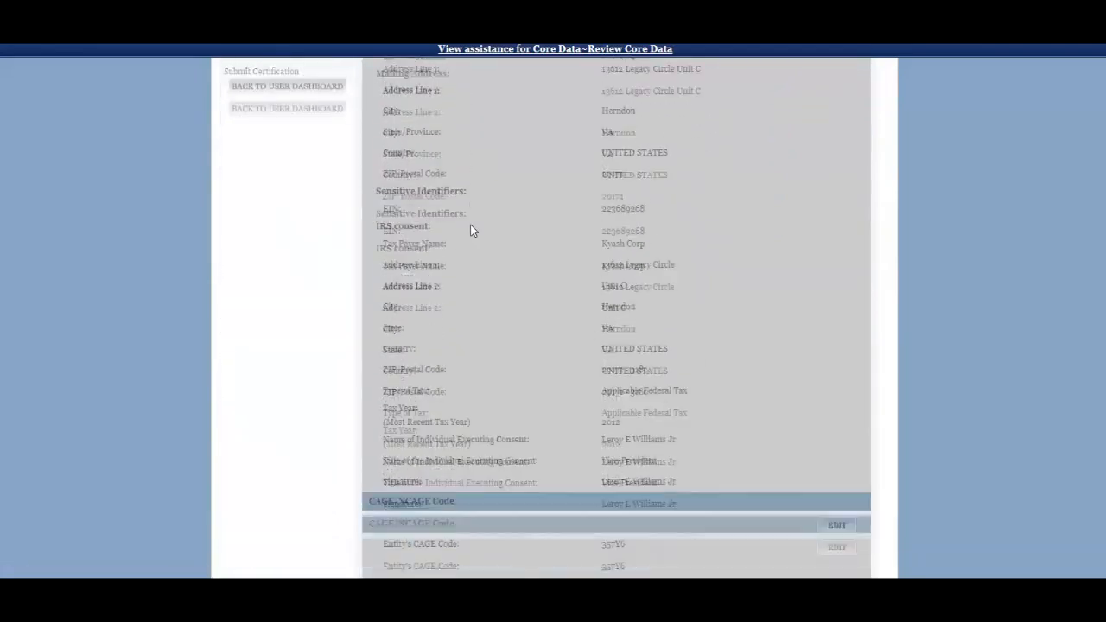
pyautogui.scroll(10, 472, 230)
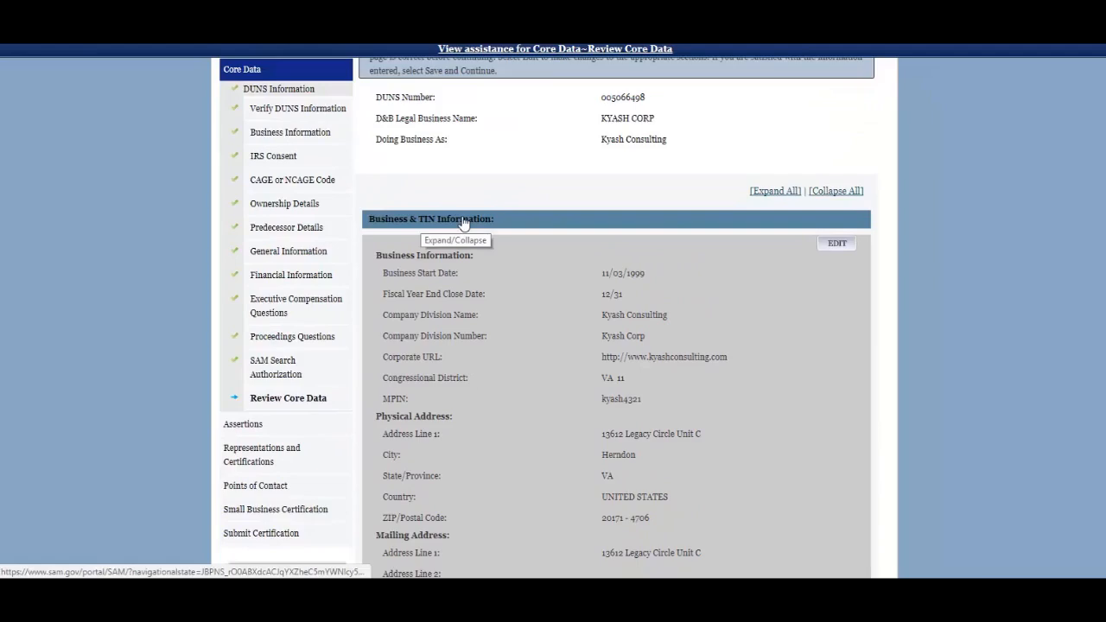
pyautogui.scroll(-4, 461, 222)
pyautogui.scroll(-7, 461, 222)
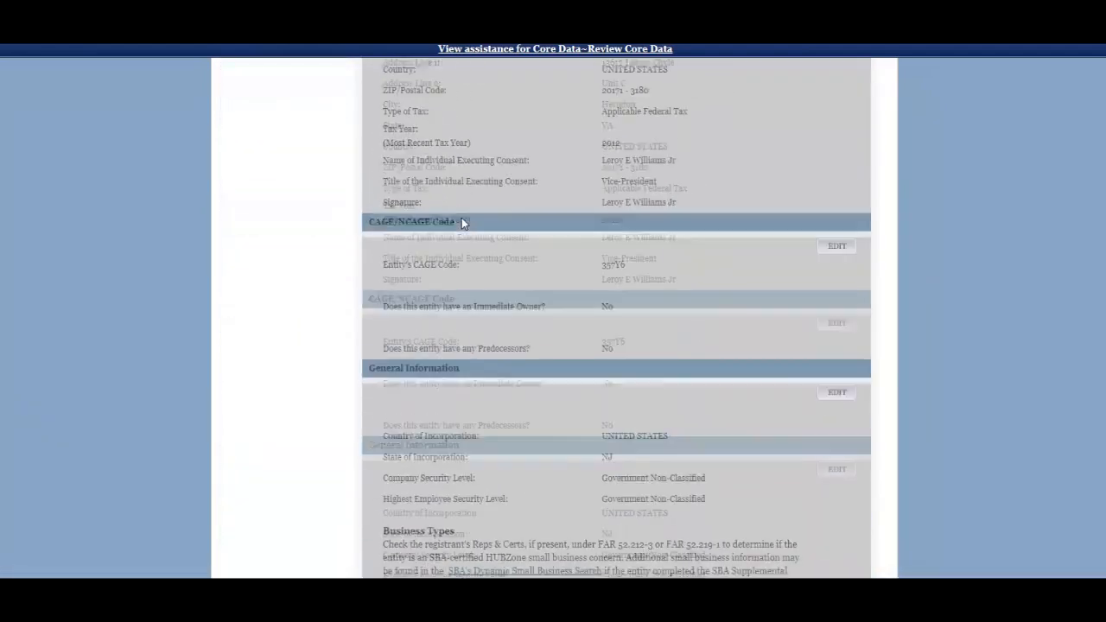
pyautogui.scroll(-2, 544, 235)
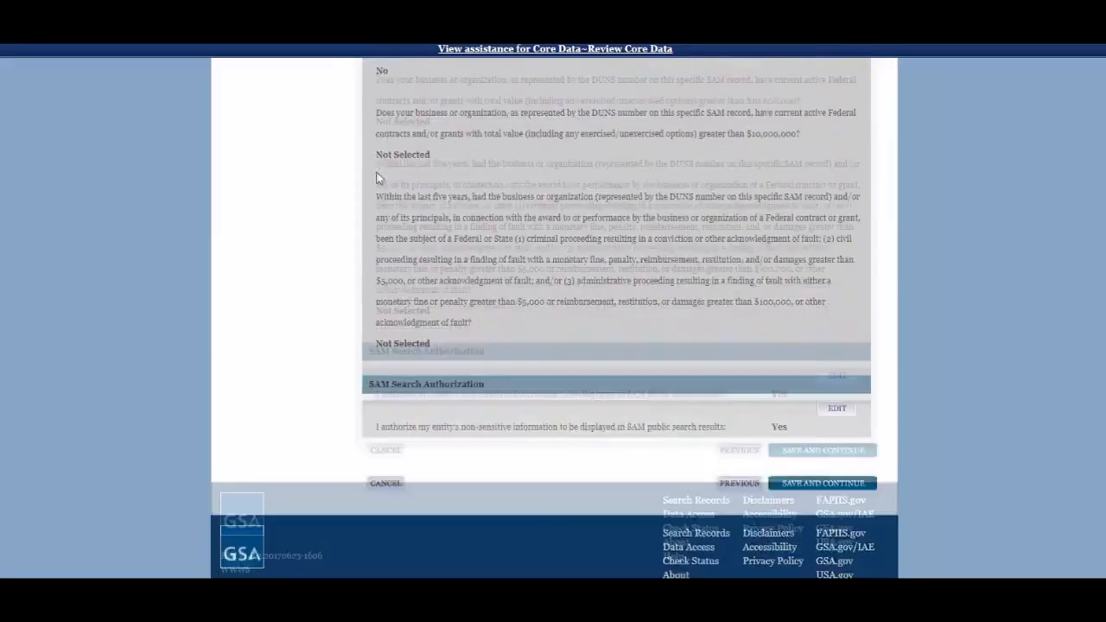
pyautogui.scroll(-1, 457, 339)
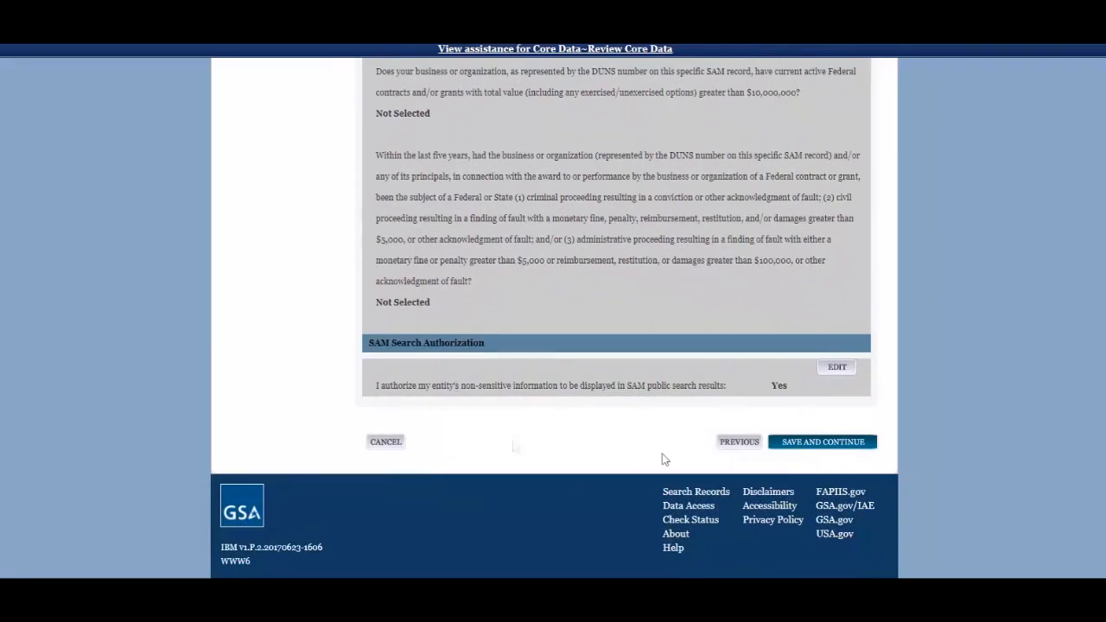
pyautogui.scroll(3, 622, 422)
pyautogui.scroll(15, 620, 409)
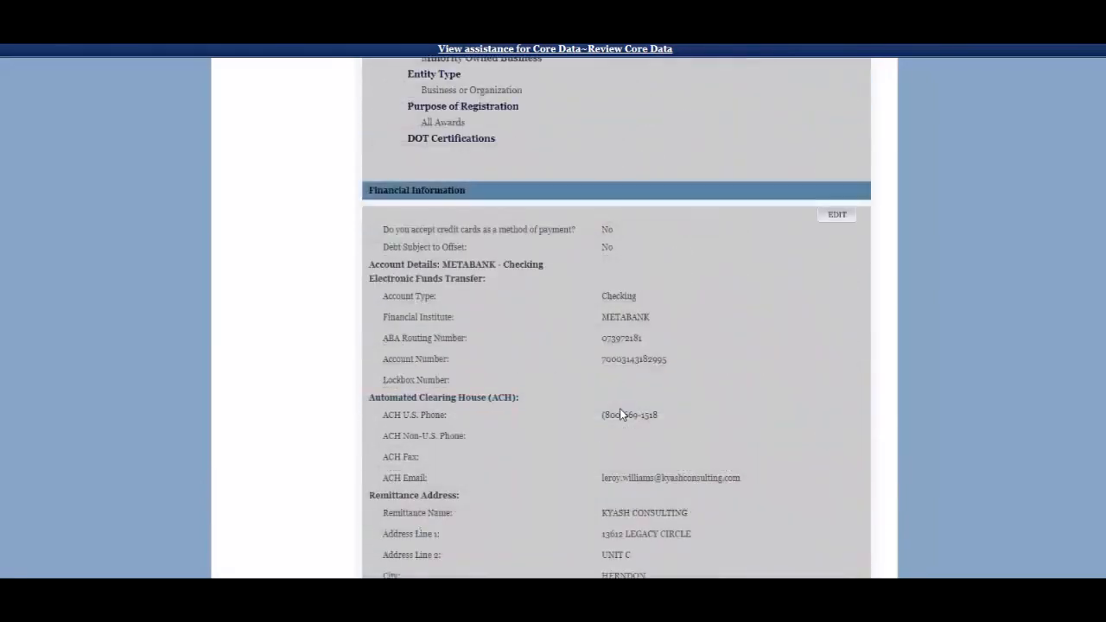
pyautogui.scroll(10, 605, 397)
pyautogui.scroll(-20, 614, 397)
pyautogui.scroll(-6, 618, 398)
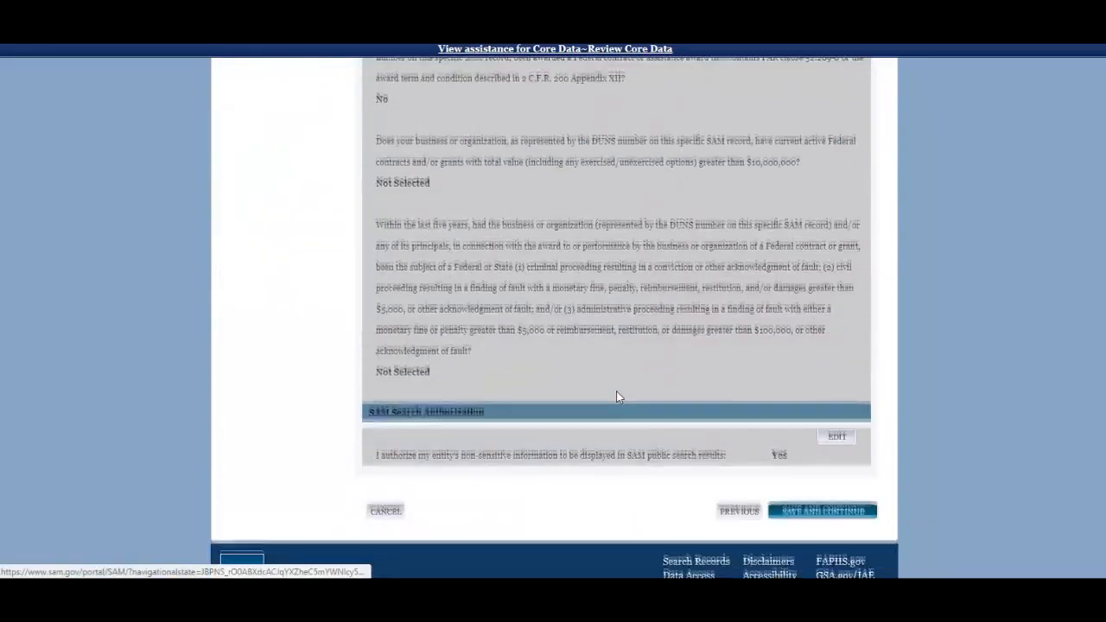
pyautogui.click(816, 443)
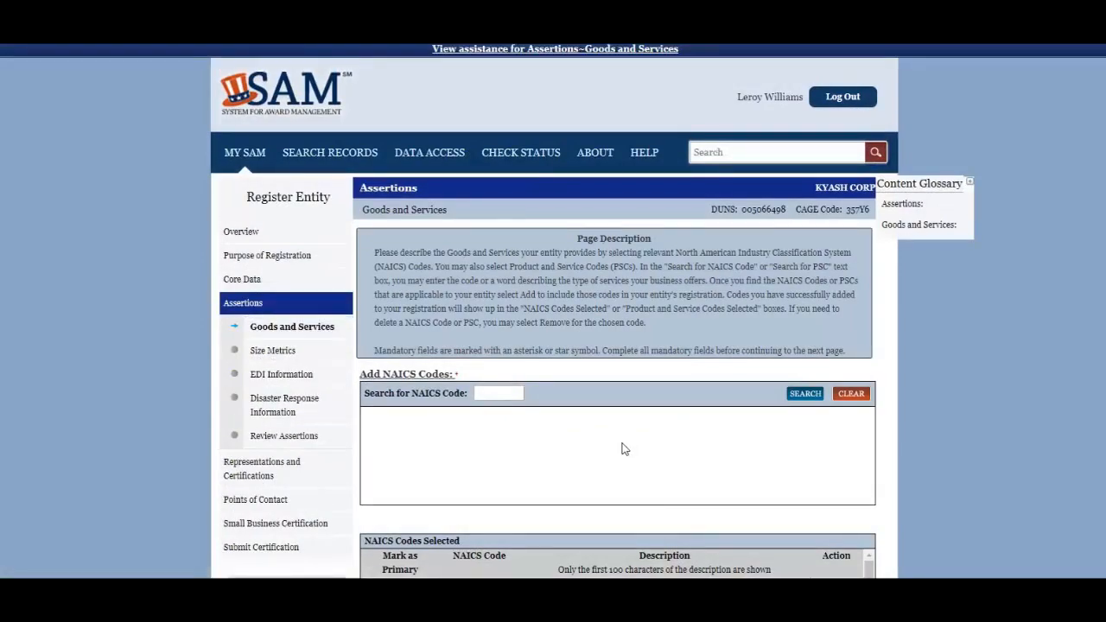
pyautogui.scroll(-1, 624, 449)
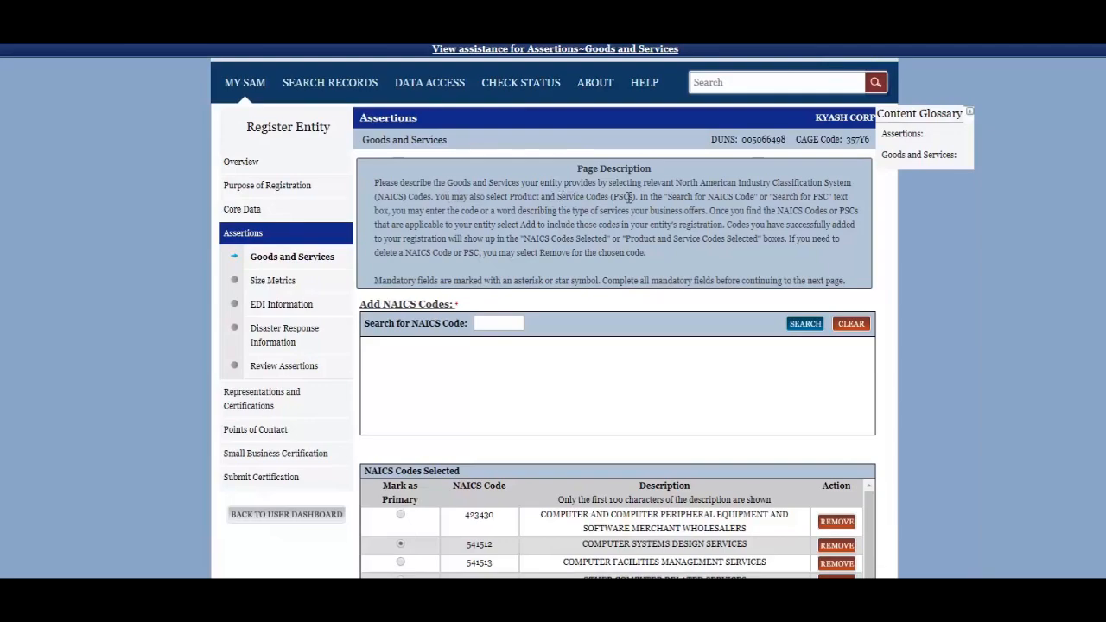
pyautogui.scroll(-3, 628, 197)
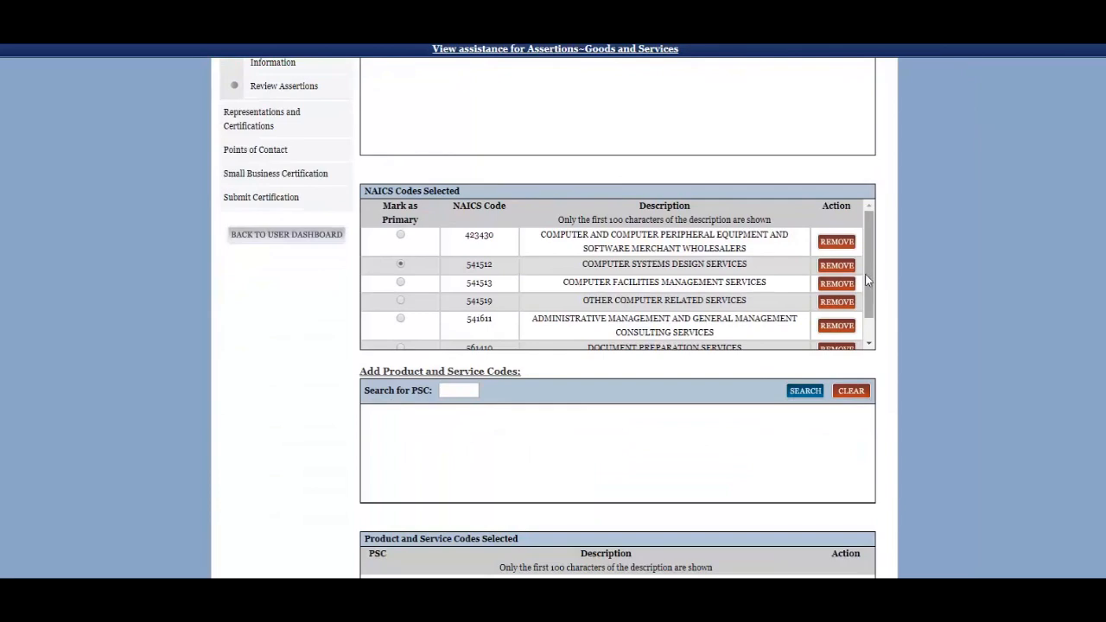
# Check the seven selected NAICS codes with 541512 as primary and save Goods and Services.
pyautogui.moveTo(868, 277)
pyautogui.mouseDown()
pyautogui.moveTo(866, 310)
pyautogui.moveTo(871, 272)
pyautogui.mouseUp()
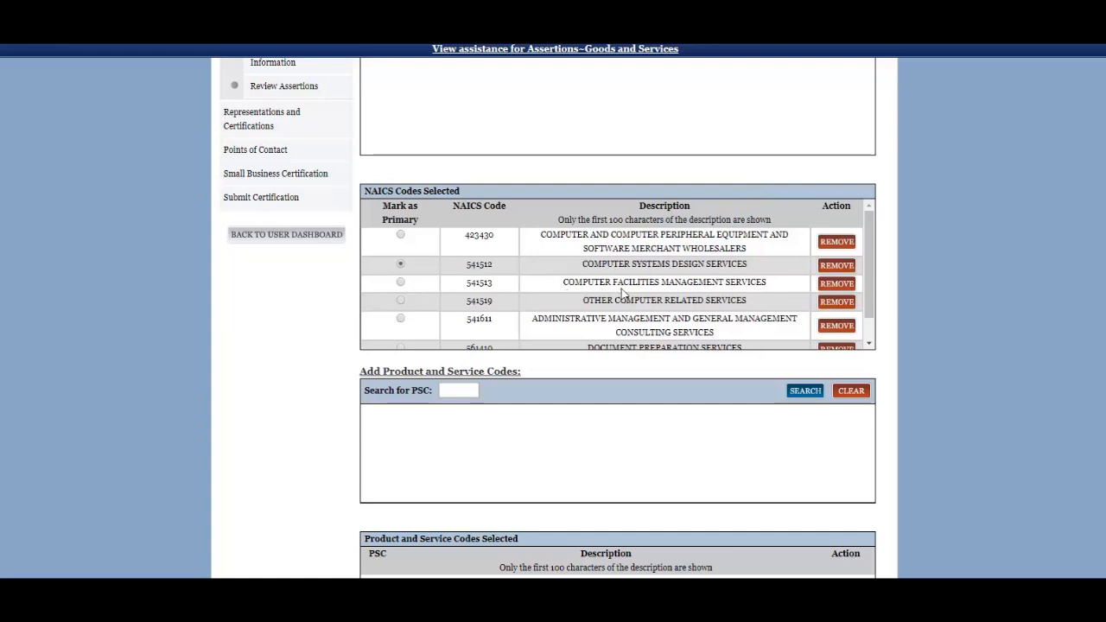
pyautogui.scroll(-1, 771, 296)
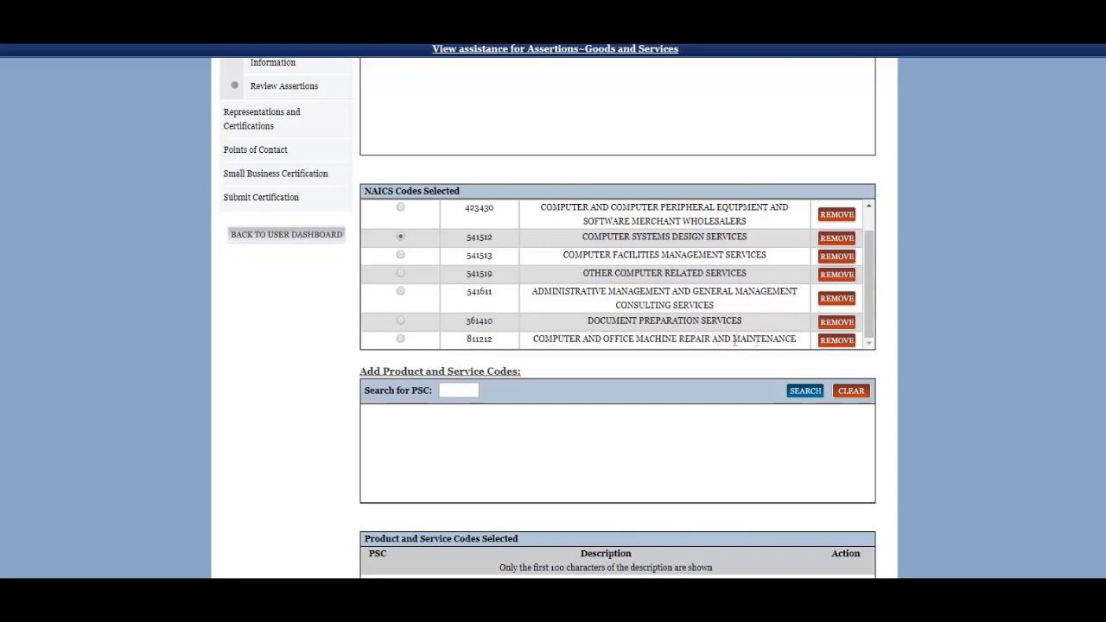
pyautogui.scroll(3, 797, 339)
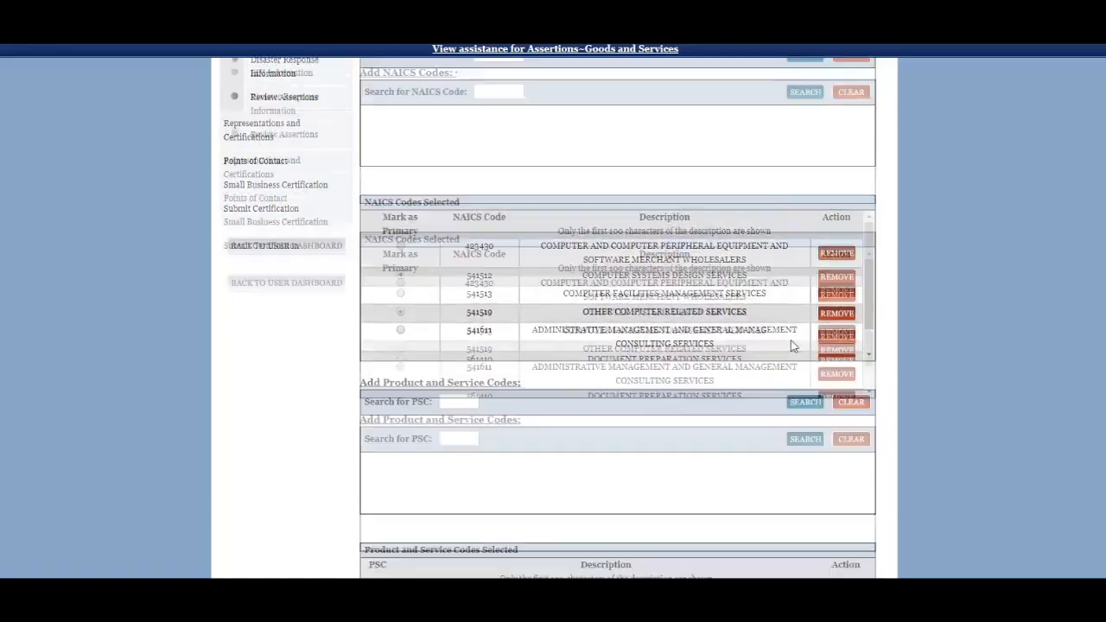
pyautogui.scroll(-5, 533, 330)
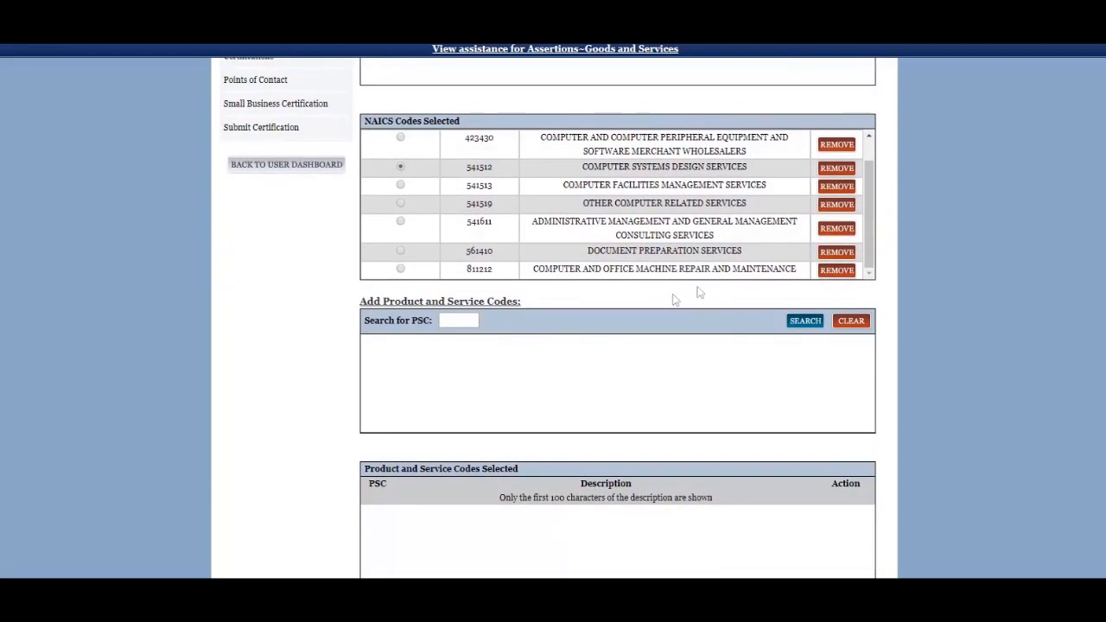
pyautogui.scroll(-3, 705, 301)
pyautogui.scroll(5, 704, 302)
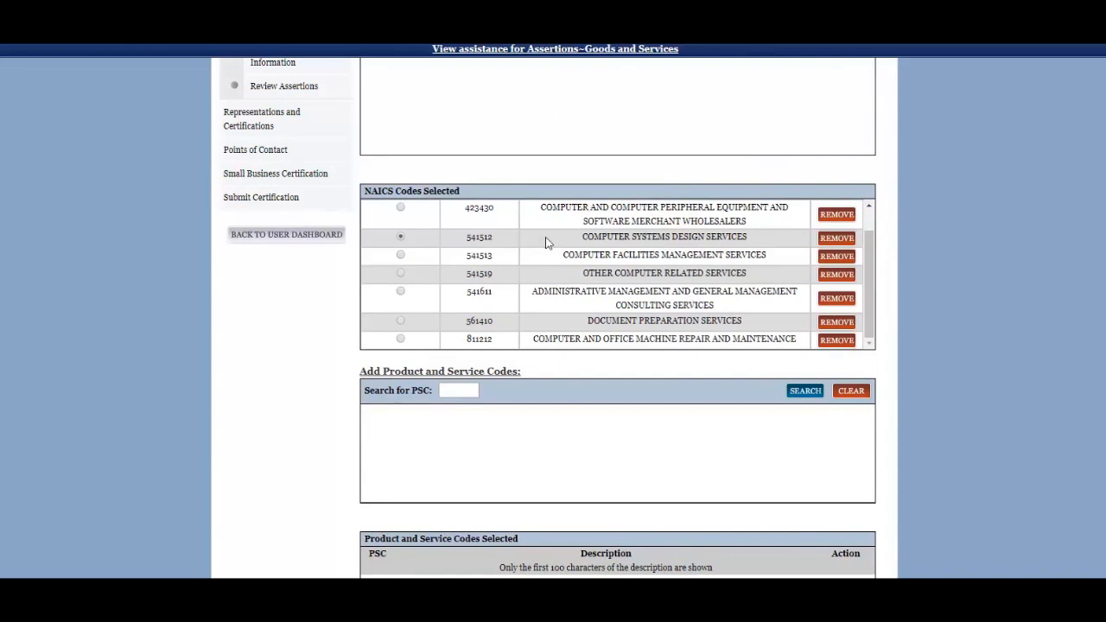
pyautogui.scroll(-1, 535, 281)
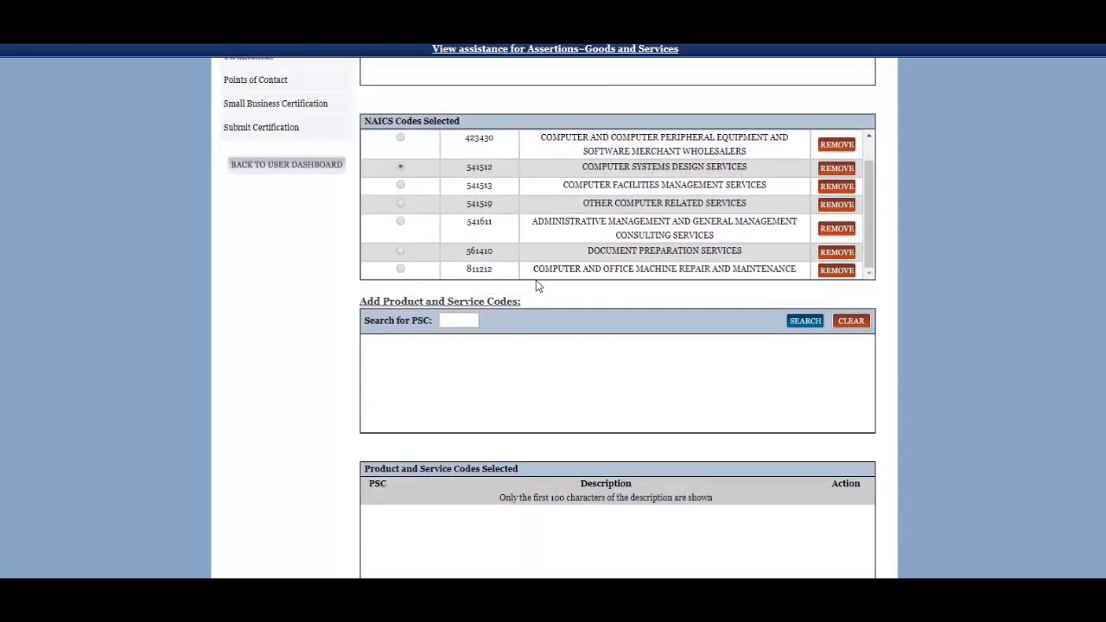
pyautogui.scroll(-1, 535, 285)
pyautogui.scroll(1, 511, 197)
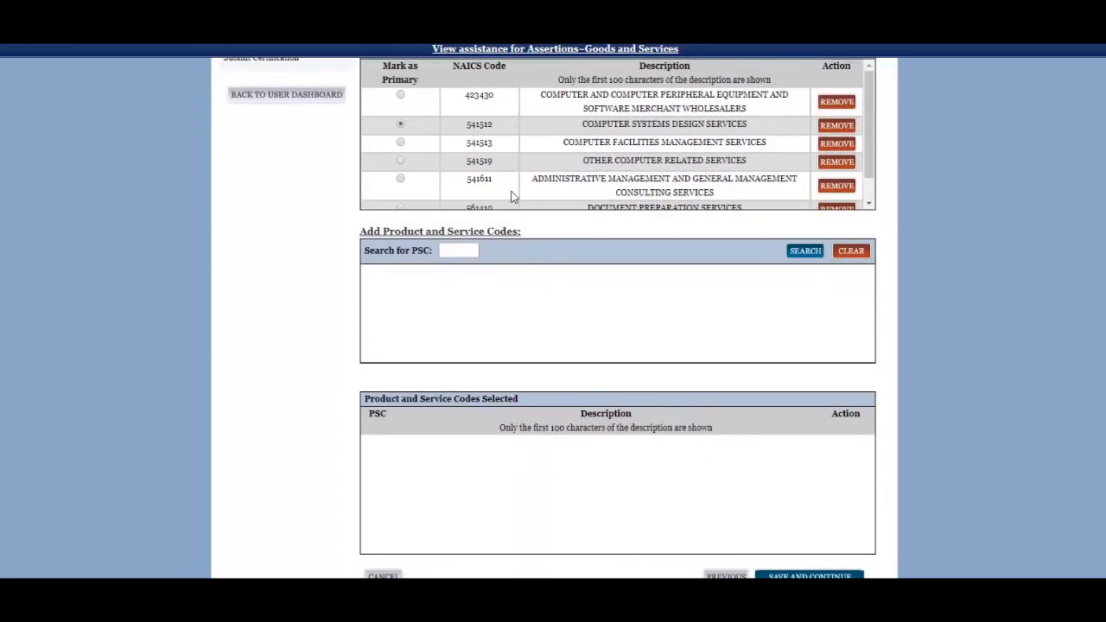
pyautogui.scroll(1, 510, 197)
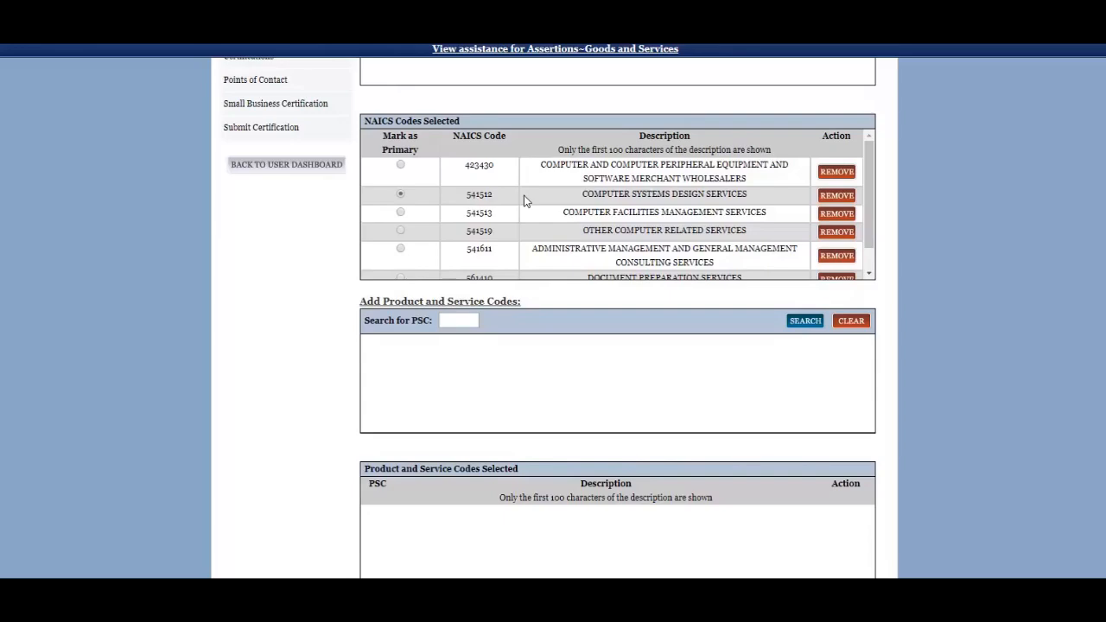
pyautogui.scroll(-3, 523, 201)
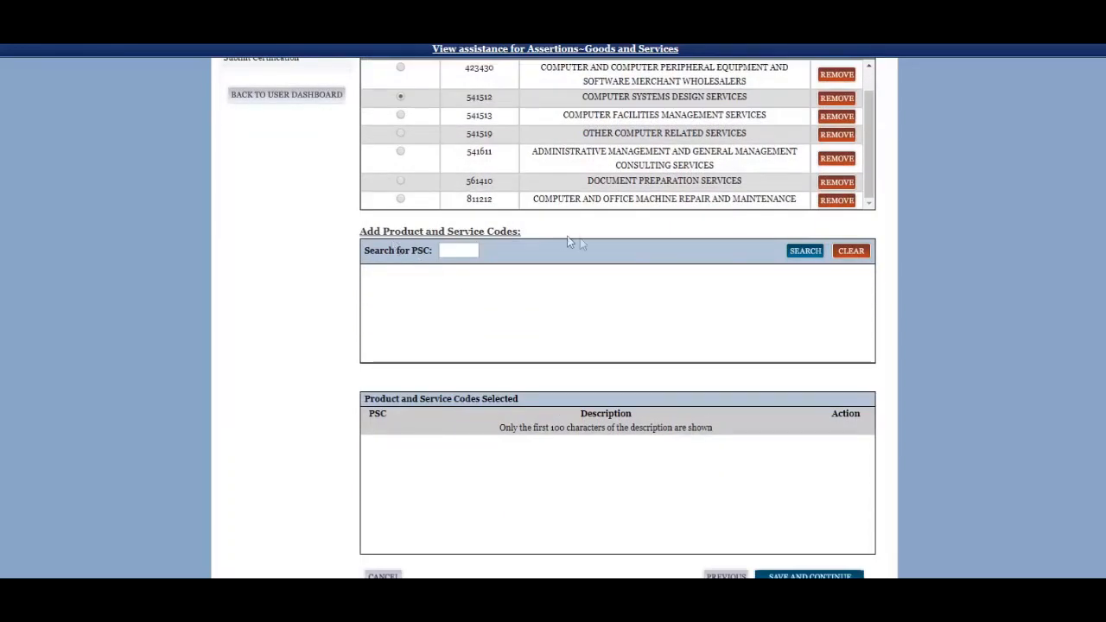
pyautogui.scroll(-2, 570, 242)
pyautogui.scroll(-2, 553, 251)
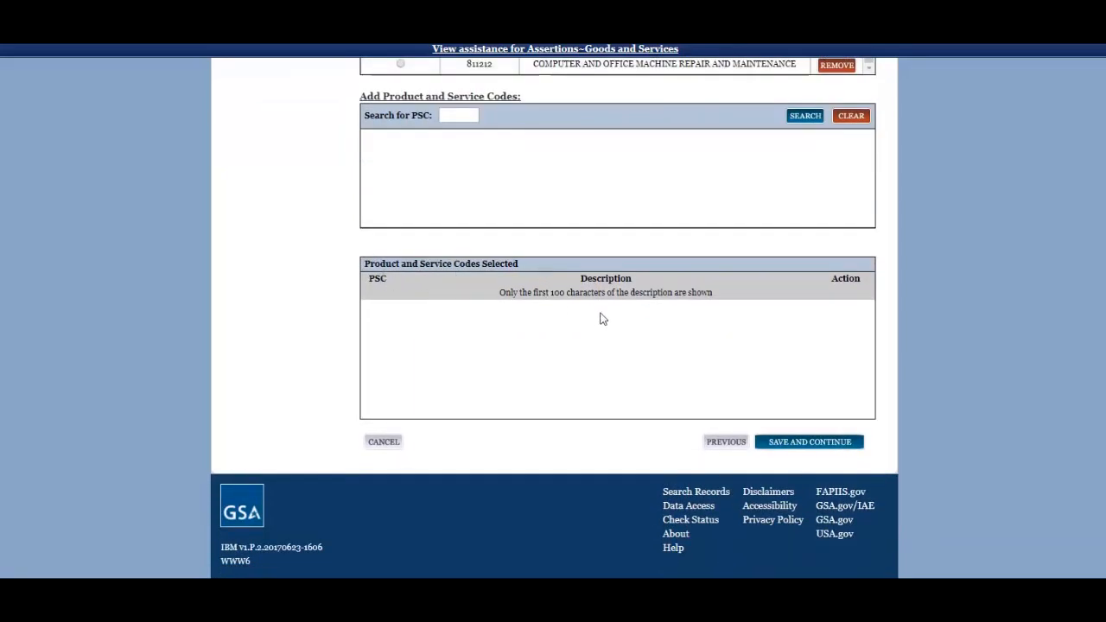
pyautogui.scroll(6, 603, 319)
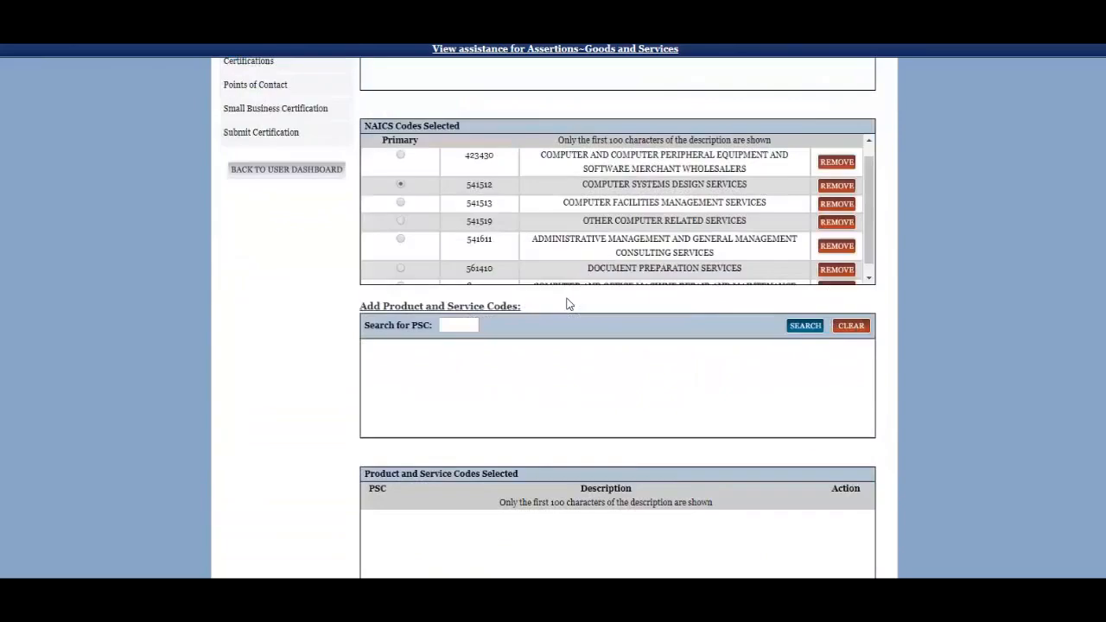
pyautogui.scroll(-6, 566, 304)
pyautogui.click(812, 445)
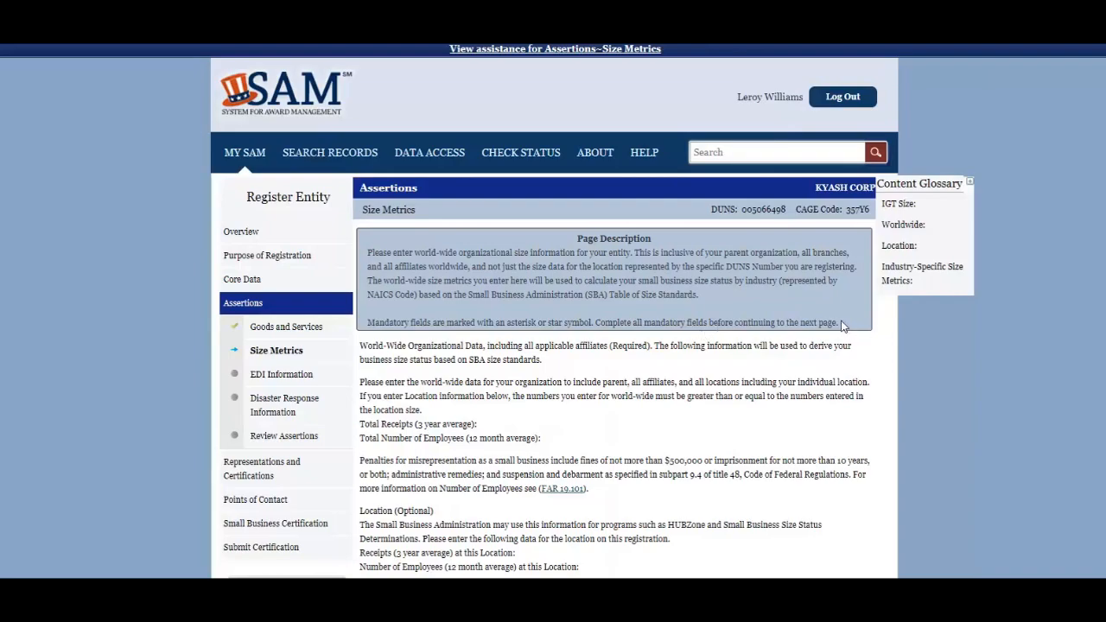
# Scroll Size Metrics to the World Wide fields showing $433 total receipts and 1 average employee.
pyautogui.scroll(-5, 842, 326)
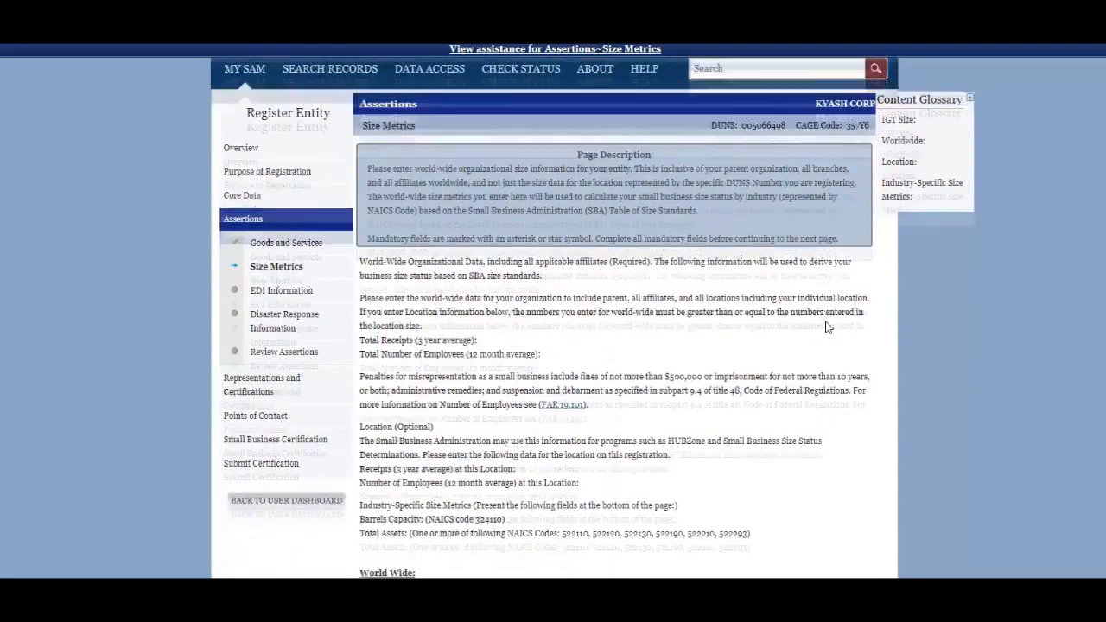
pyautogui.scroll(-3, 714, 345)
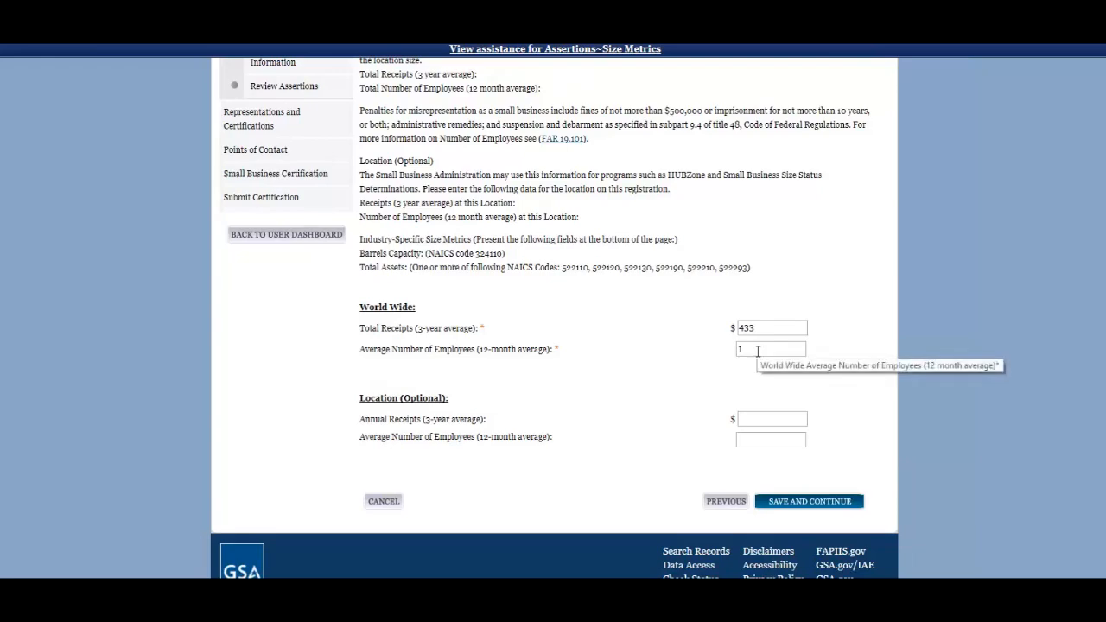
# Save Size Metrics with $433 world-wide receipts, 1 employee, and blank optional location fields.
pyautogui.scroll(-1, 756, 350)
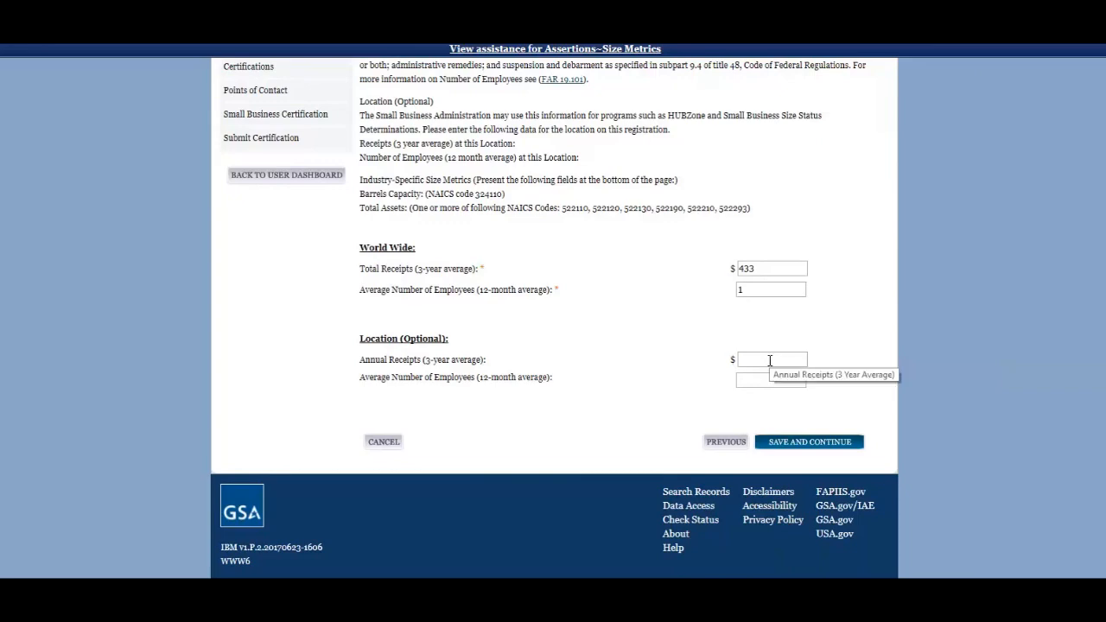
pyautogui.scroll(1, 666, 342)
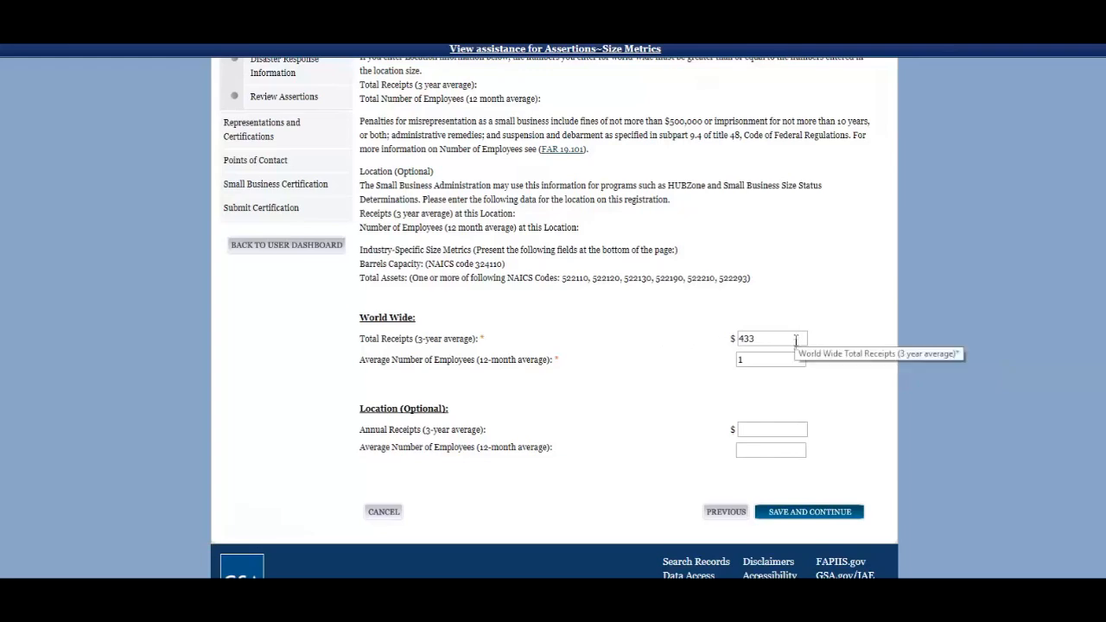
pyautogui.scroll(-2, 778, 432)
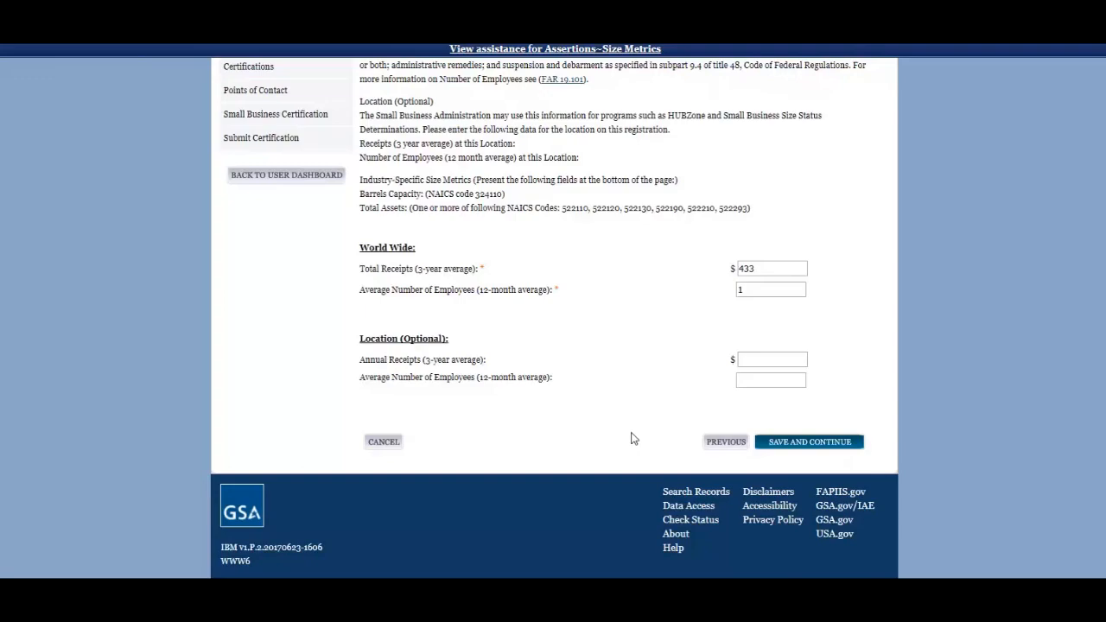
pyautogui.scroll(3, 606, 351)
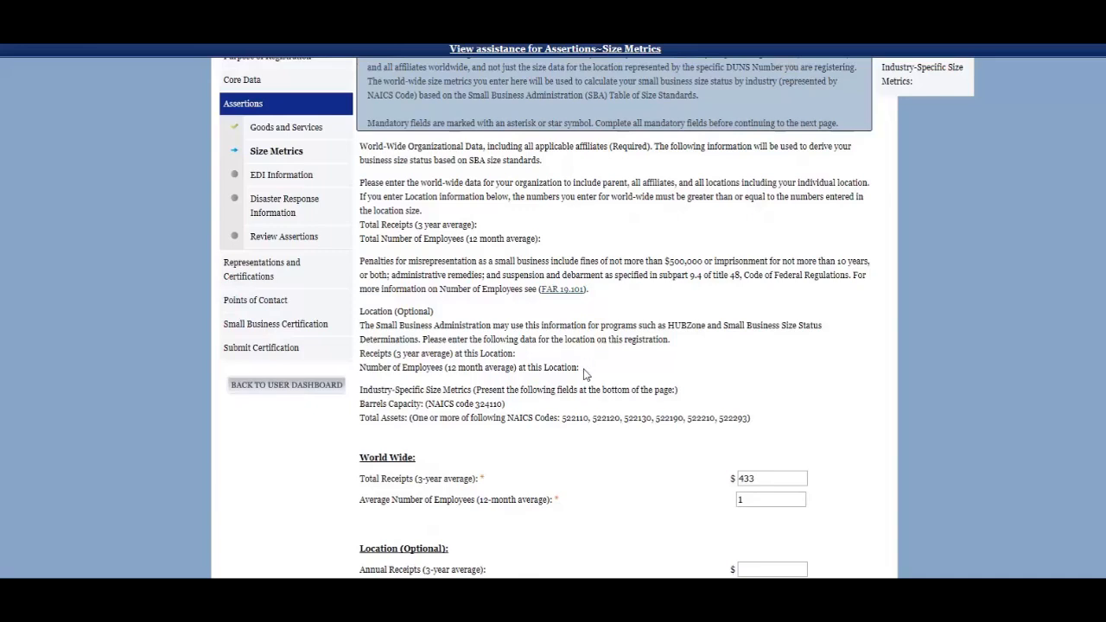
pyautogui.scroll(-3, 584, 370)
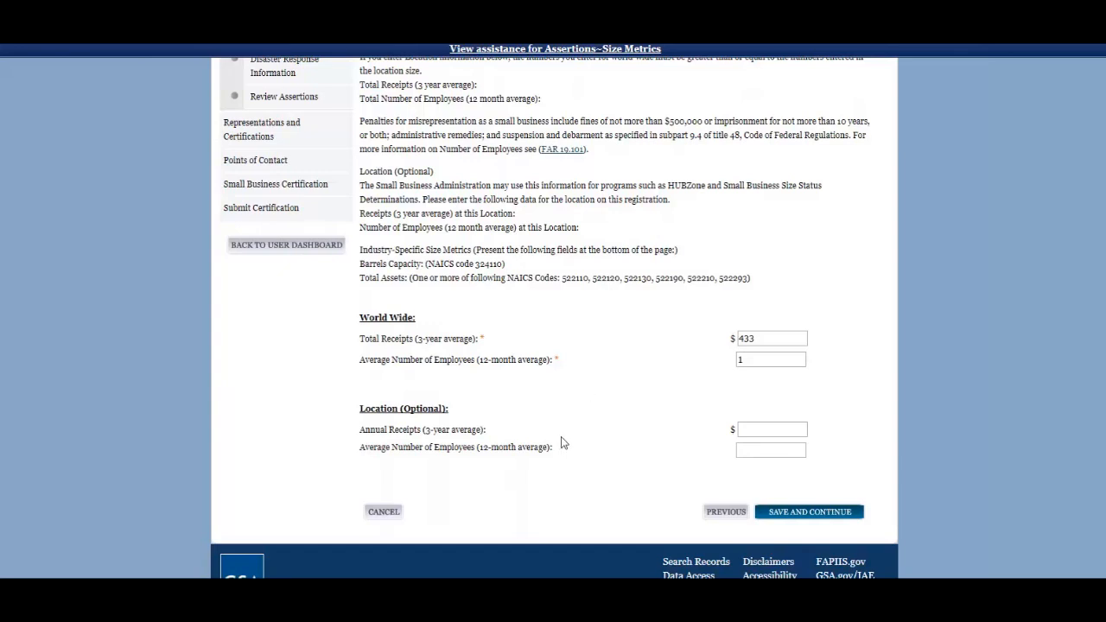
pyautogui.click(805, 514)
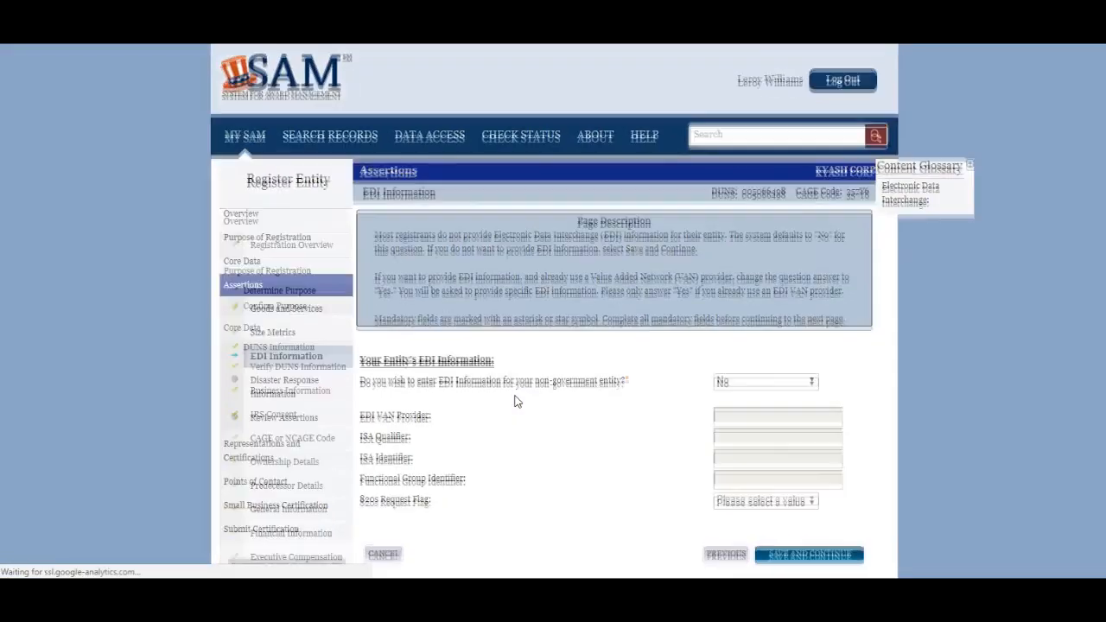
# Save the EDI Information page with the EDI details question left at No.
pyautogui.scroll(-2, 516, 400)
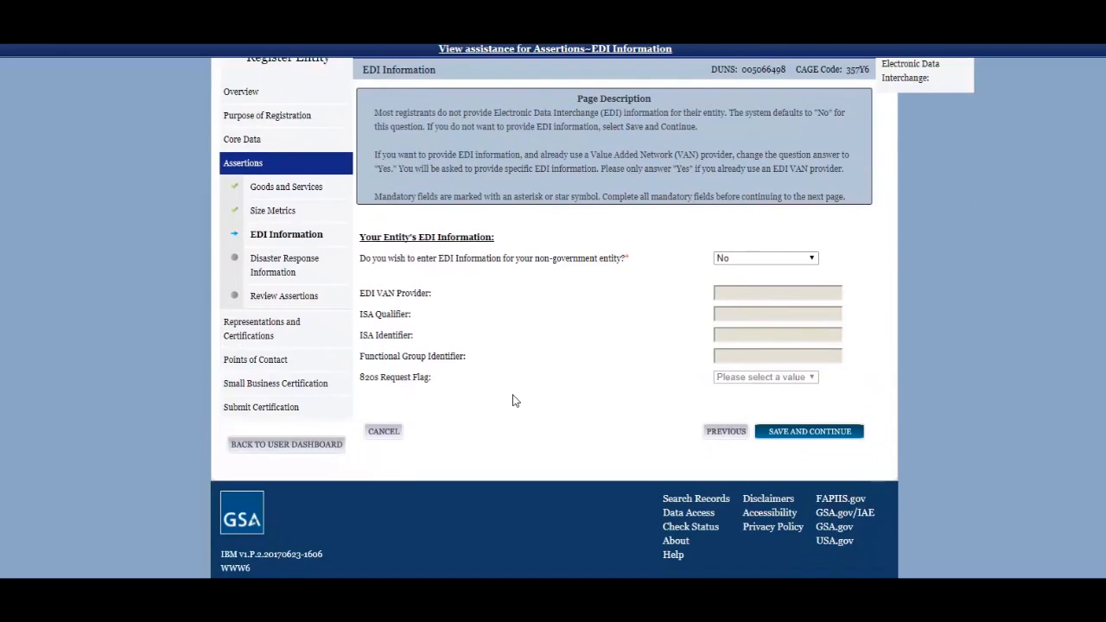
pyautogui.scroll(1, 512, 401)
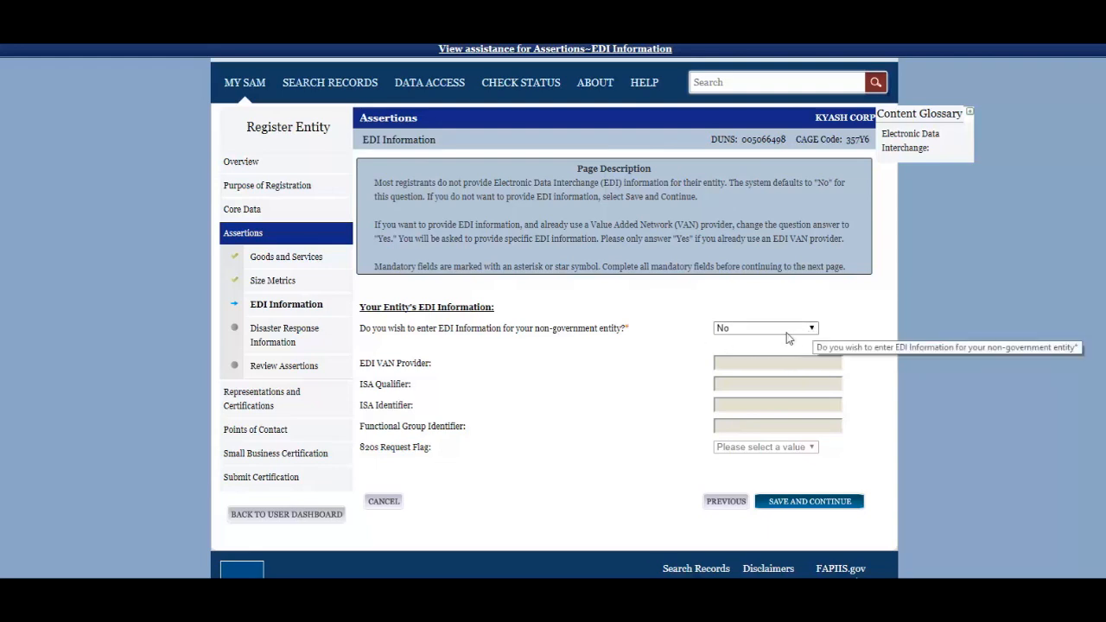
pyautogui.scroll(-1, 622, 370)
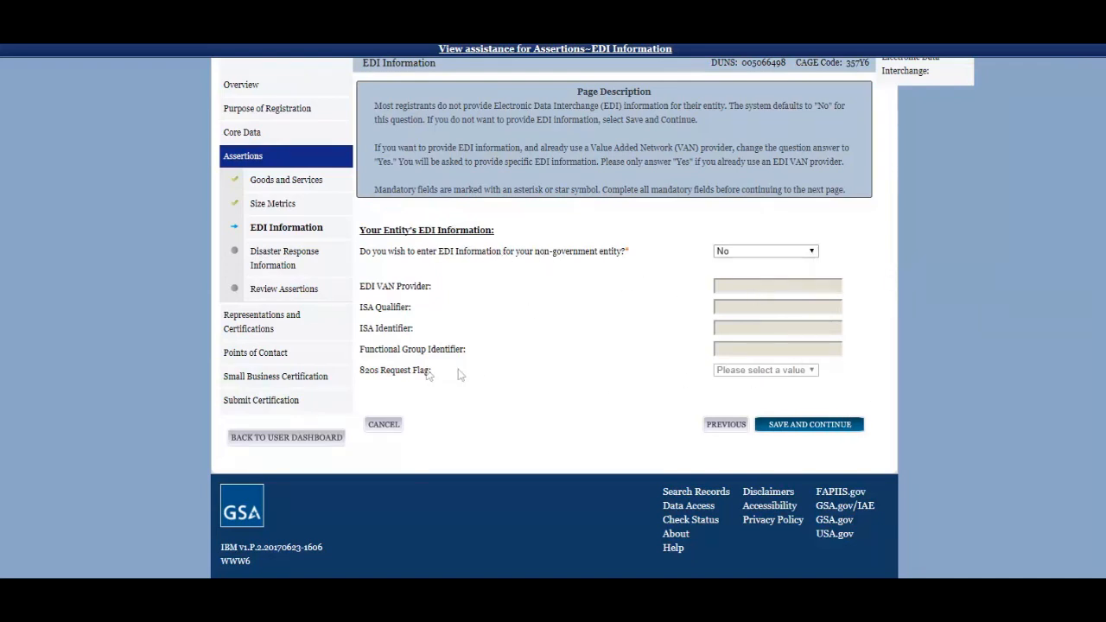
pyautogui.click(810, 427)
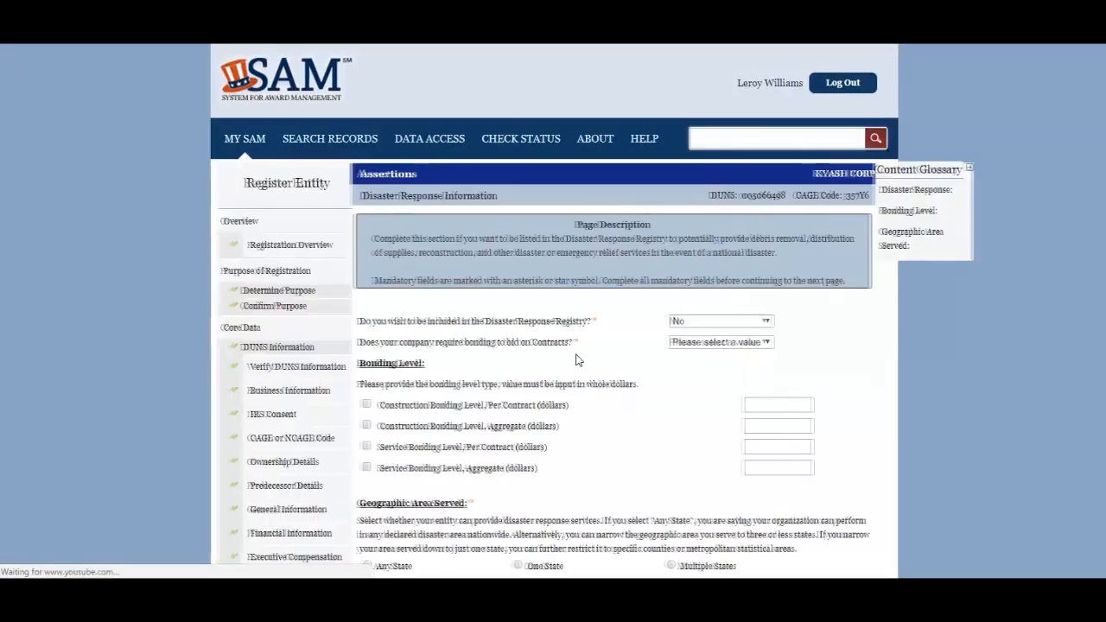
# Save Disaster Response Information with the registry question left at No.
pyautogui.scroll(-3, 603, 365)
pyautogui.scroll(1, 603, 365)
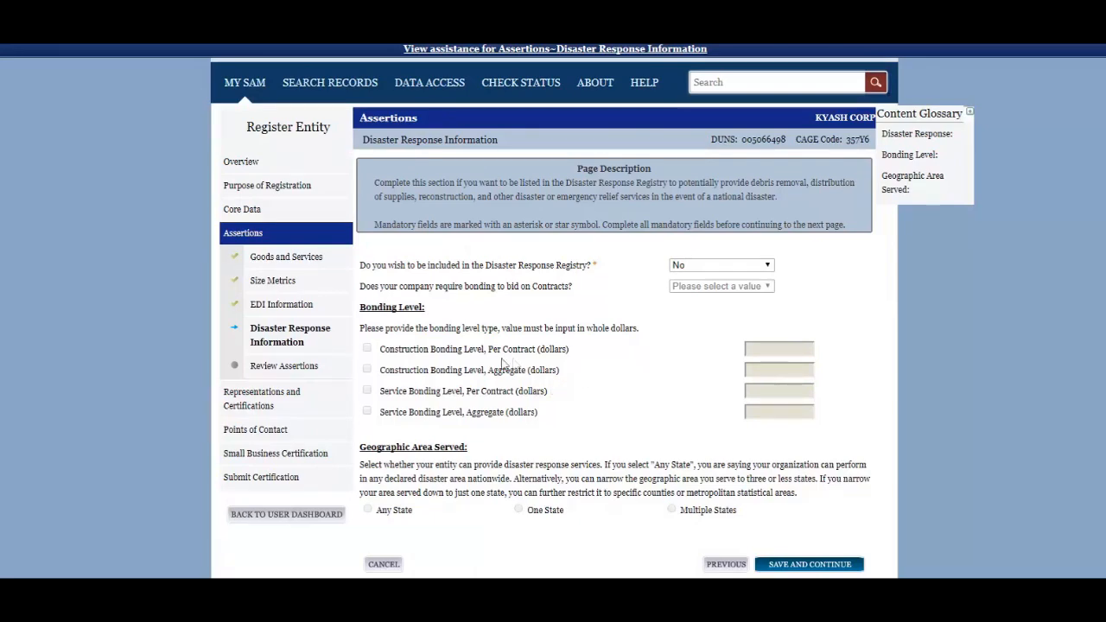
pyautogui.scroll(-2, 588, 385)
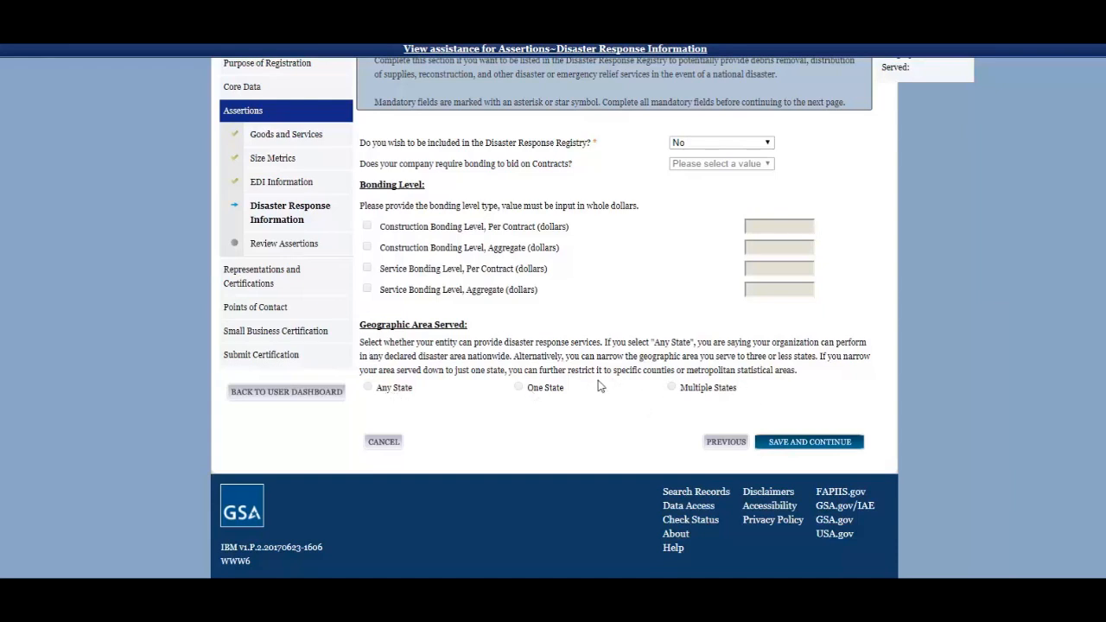
pyautogui.click(819, 446)
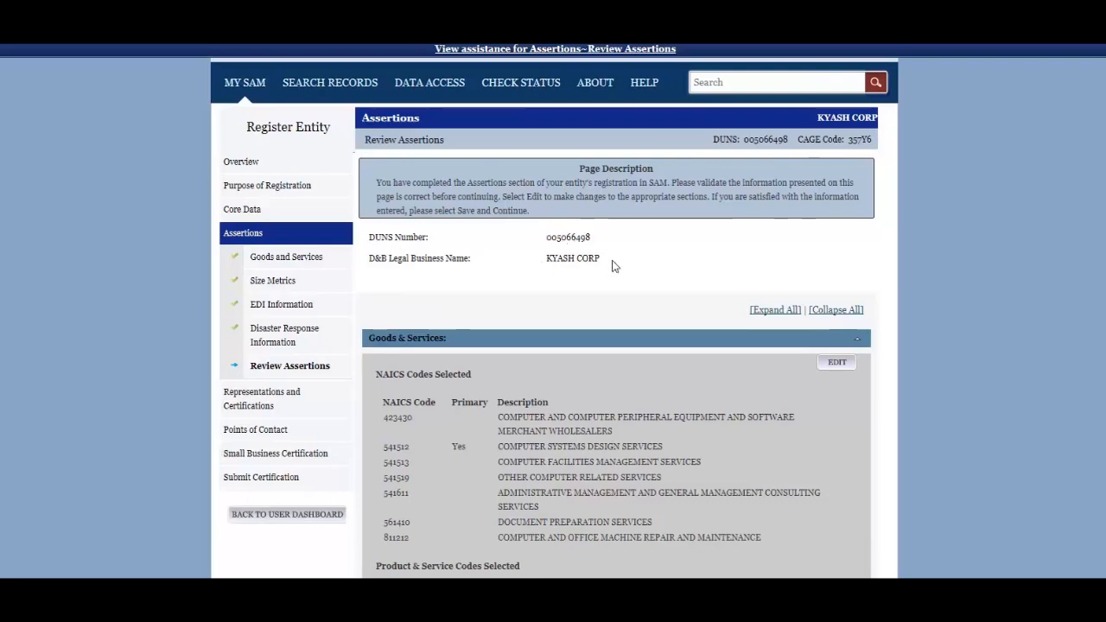
# Verify the assertions summary ($433 receipts, 1 employee, EDI and Disaster Response No) and submit.
pyautogui.scroll(-3, 612, 267)
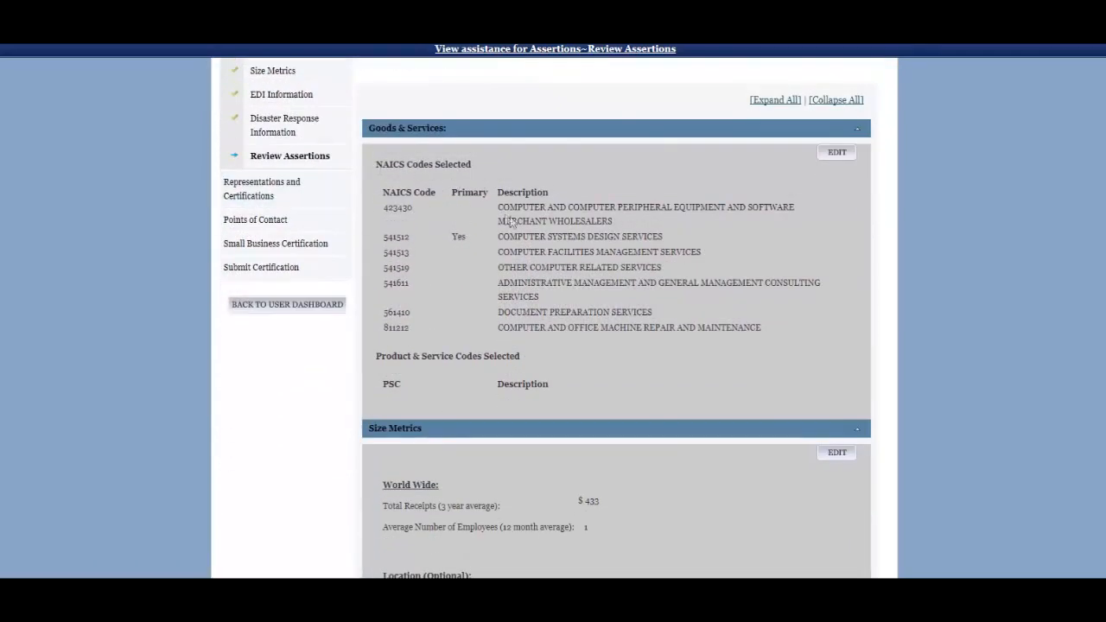
pyautogui.scroll(-3, 527, 344)
pyautogui.scroll(-3, 566, 291)
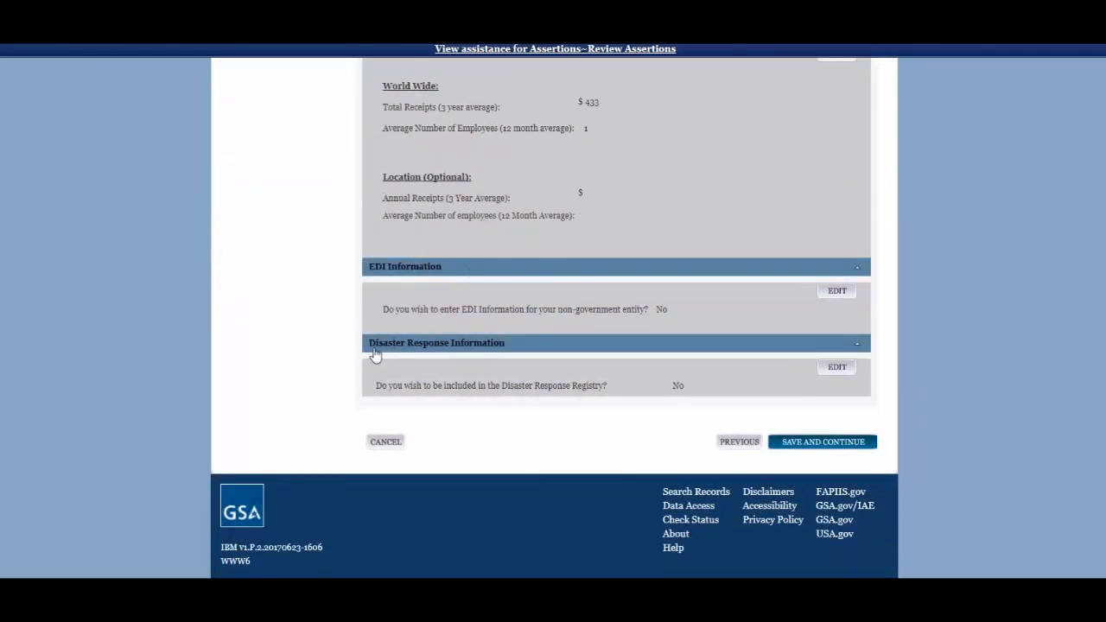
pyautogui.scroll(7, 490, 423)
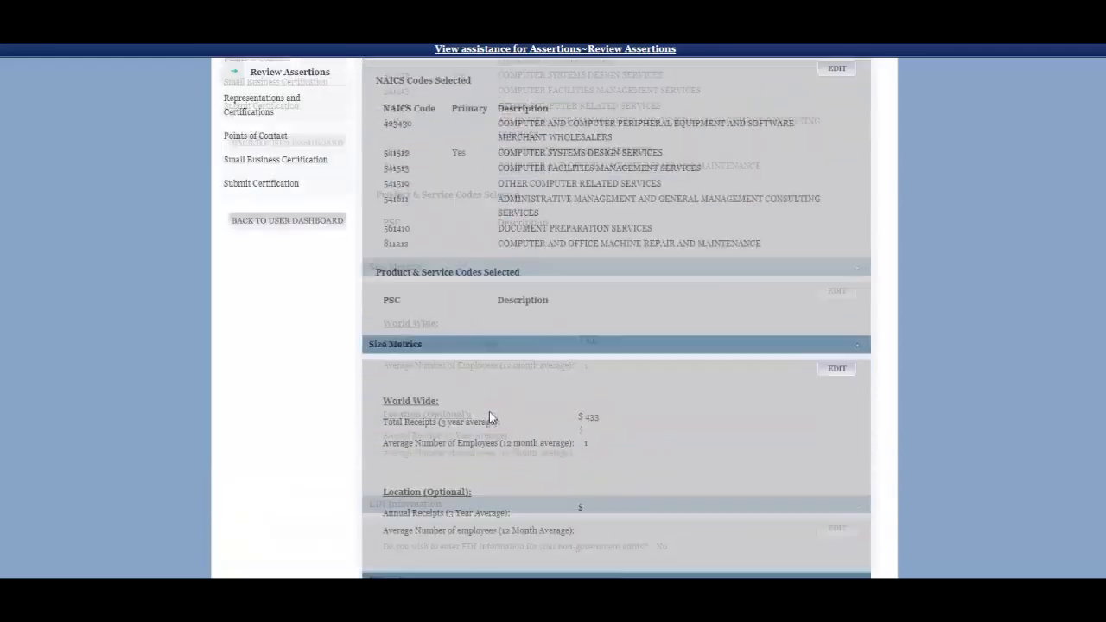
pyautogui.scroll(-7, 490, 413)
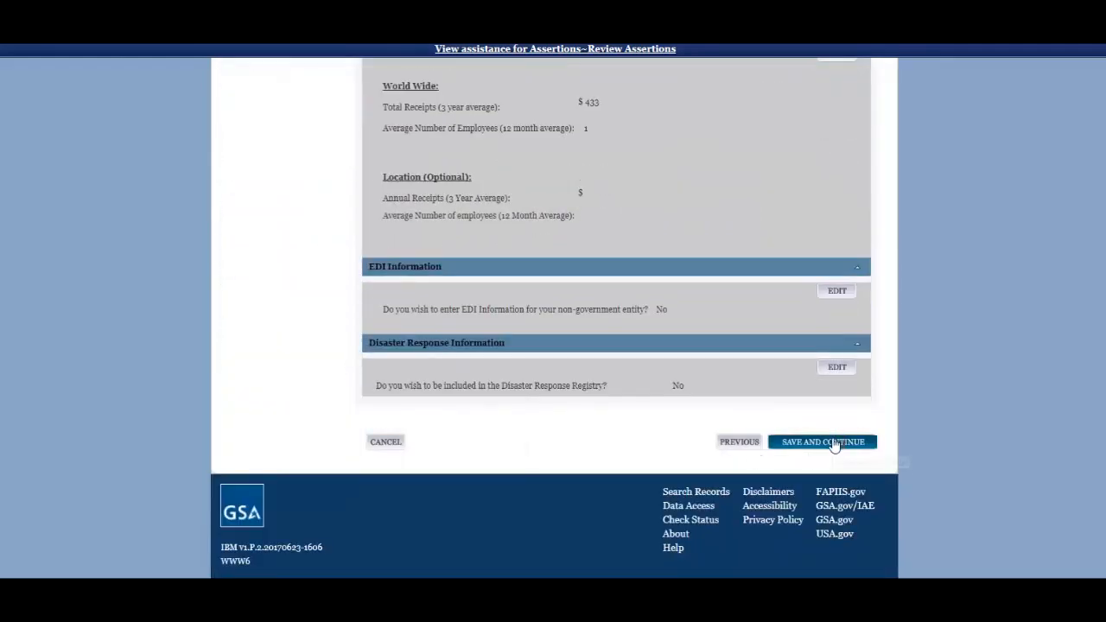
pyautogui.click(836, 442)
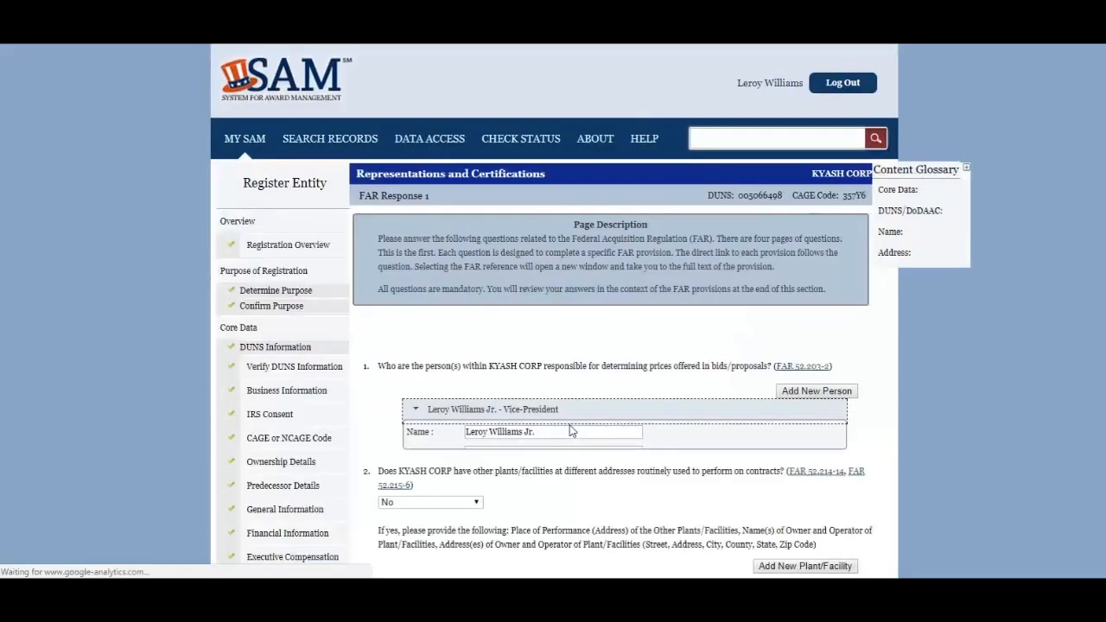
# Review FAR Response 1 questions 1–4 and keep question 4 as vendor-provided information with specific offers.
pyautogui.scroll(-1, 584, 384)
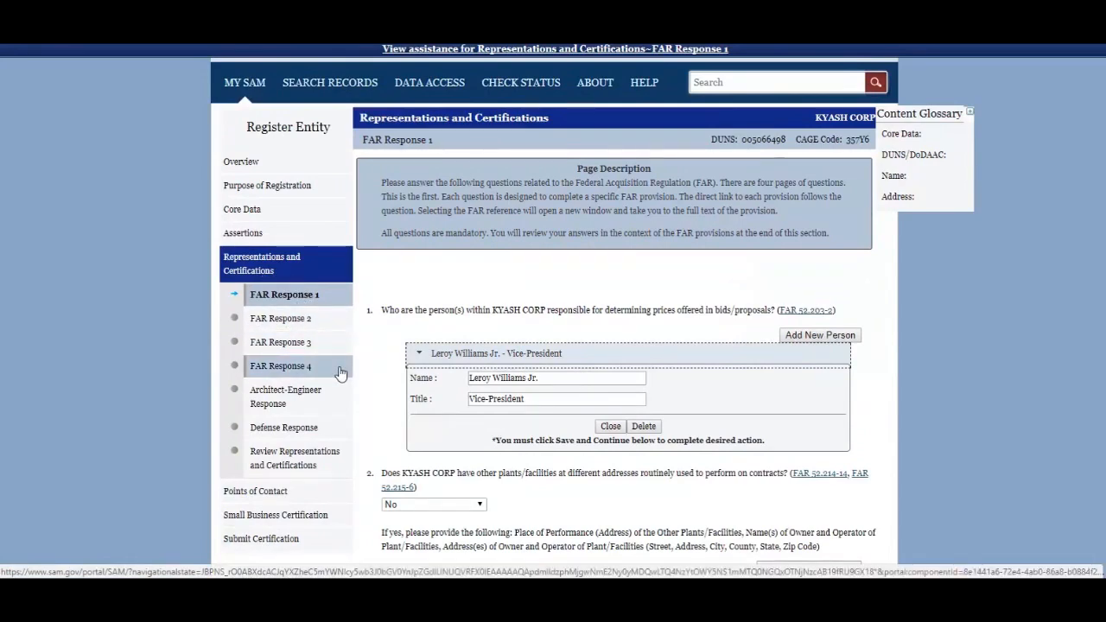
pyautogui.scroll(-2, 340, 371)
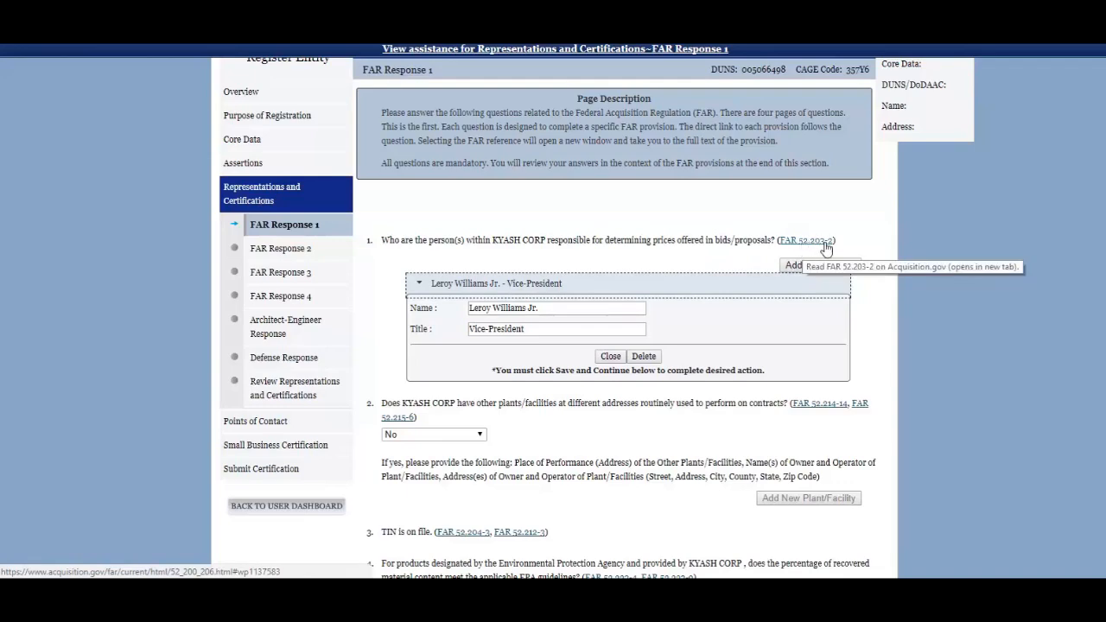
pyautogui.scroll(-3, 657, 240)
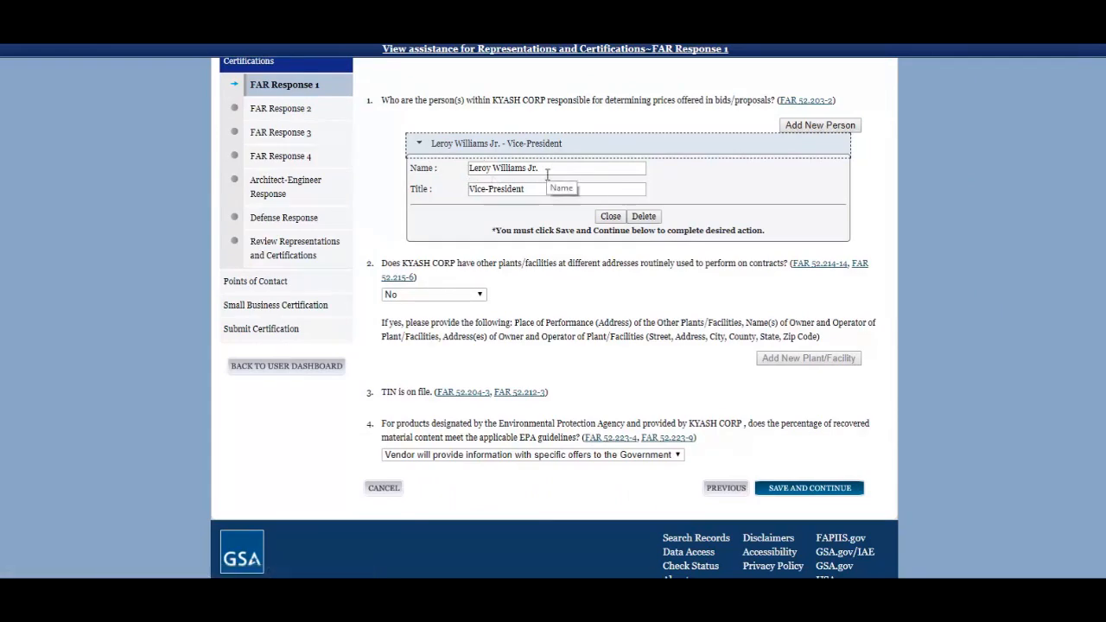
pyautogui.scroll(-1, 546, 255)
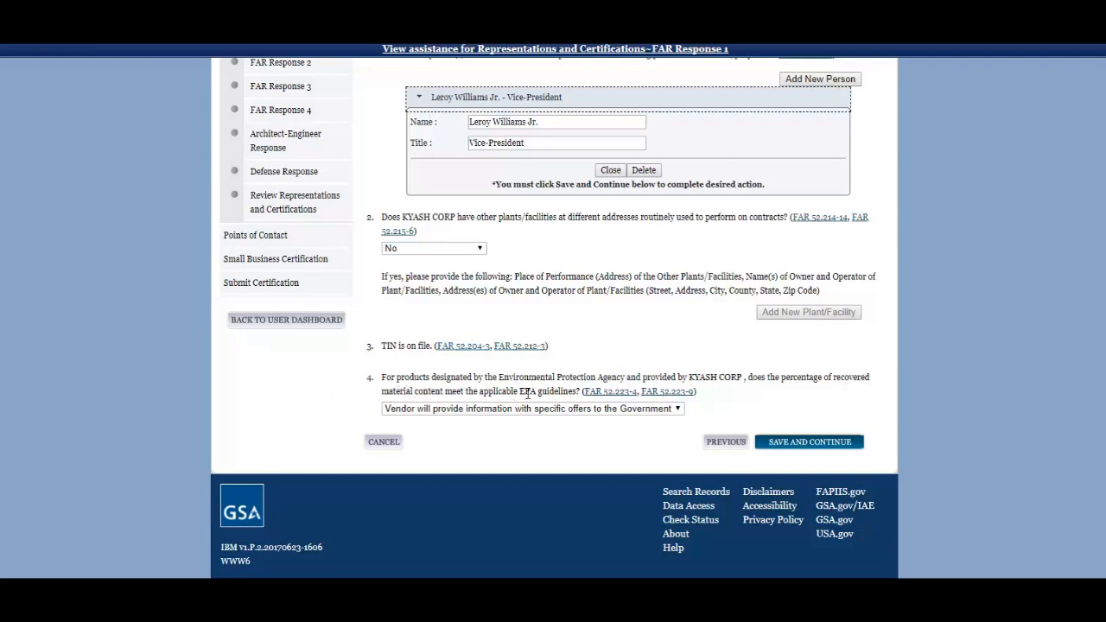
pyautogui.click(679, 411)
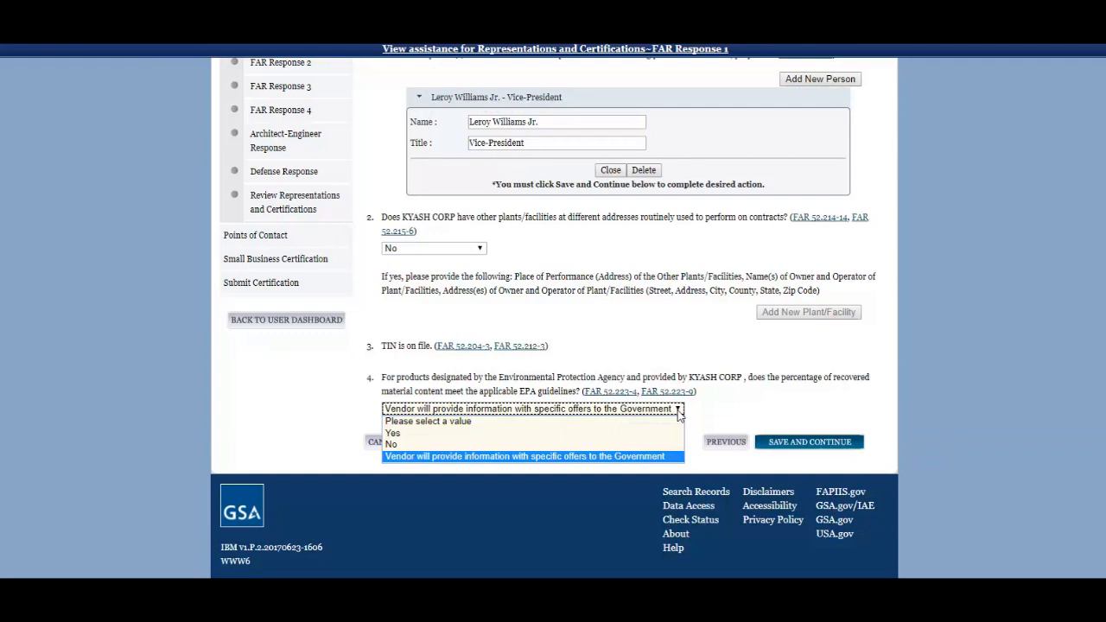
pyautogui.click(622, 456)
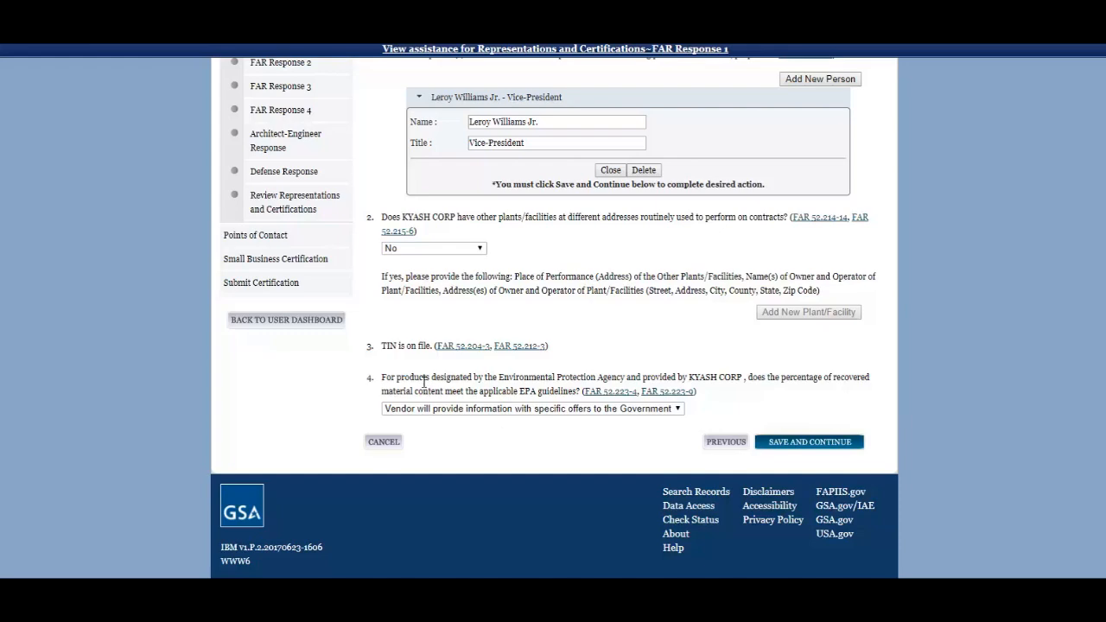
# Save FAR Response 1 and review FAR Response 2, where questions 5–7 are answered No.
pyautogui.click(807, 443)
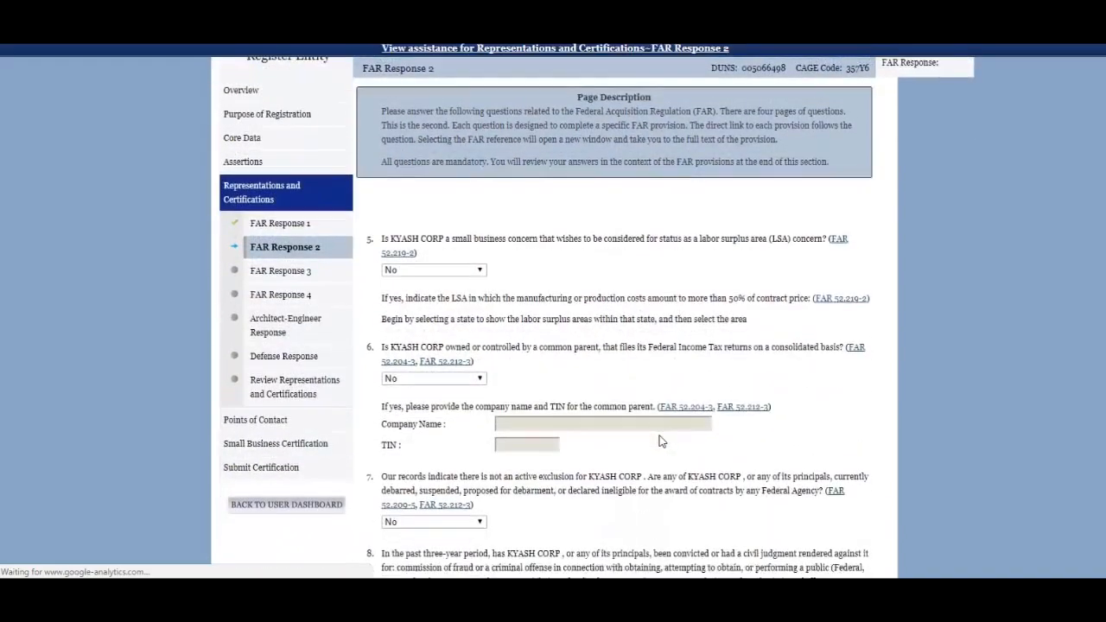
pyautogui.scroll(-1, 660, 437)
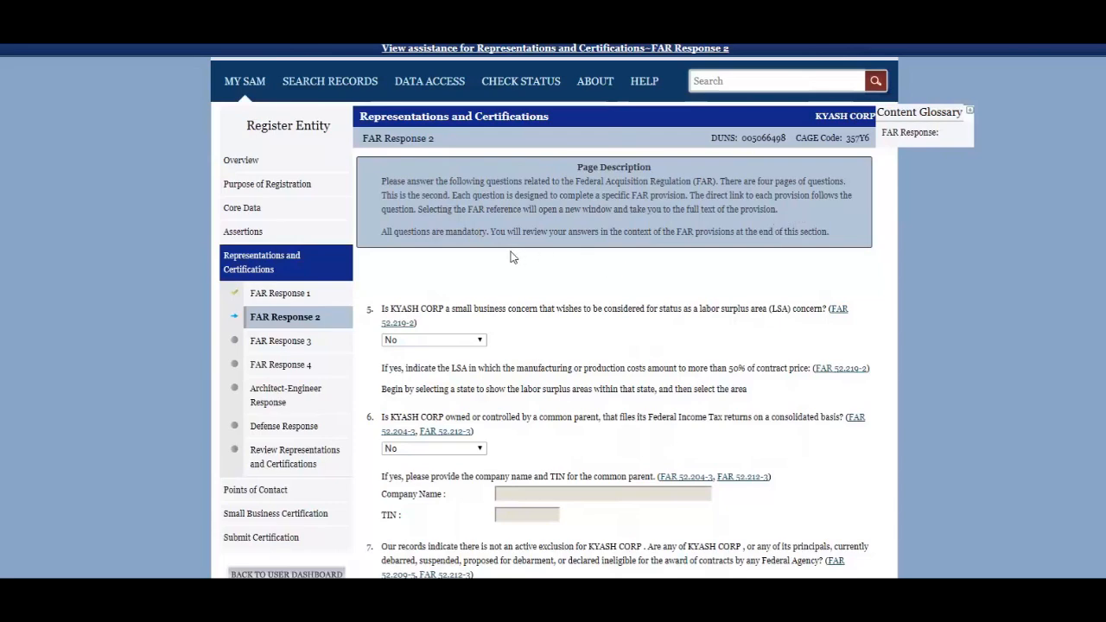
pyautogui.scroll(-1, 512, 255)
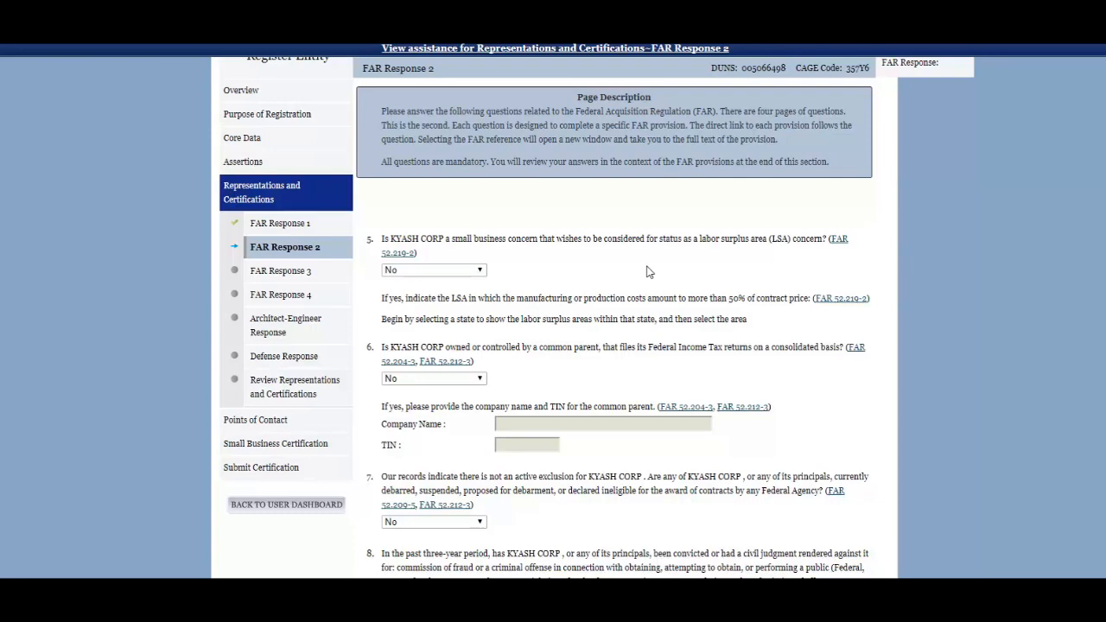
pyautogui.scroll(-1, 587, 281)
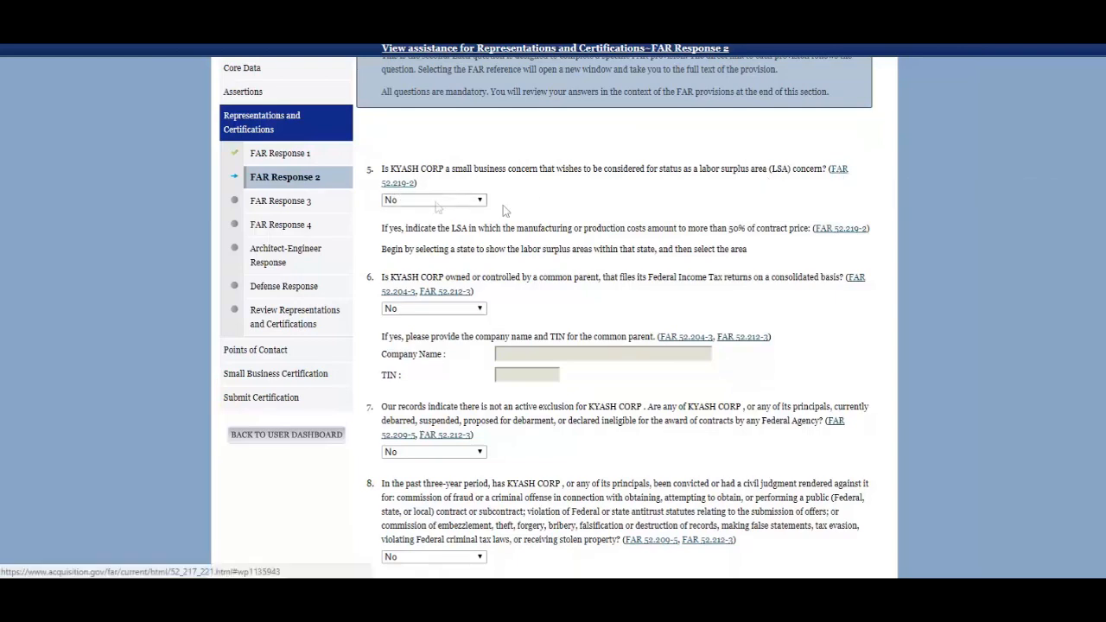
pyautogui.scroll(-3, 453, 197)
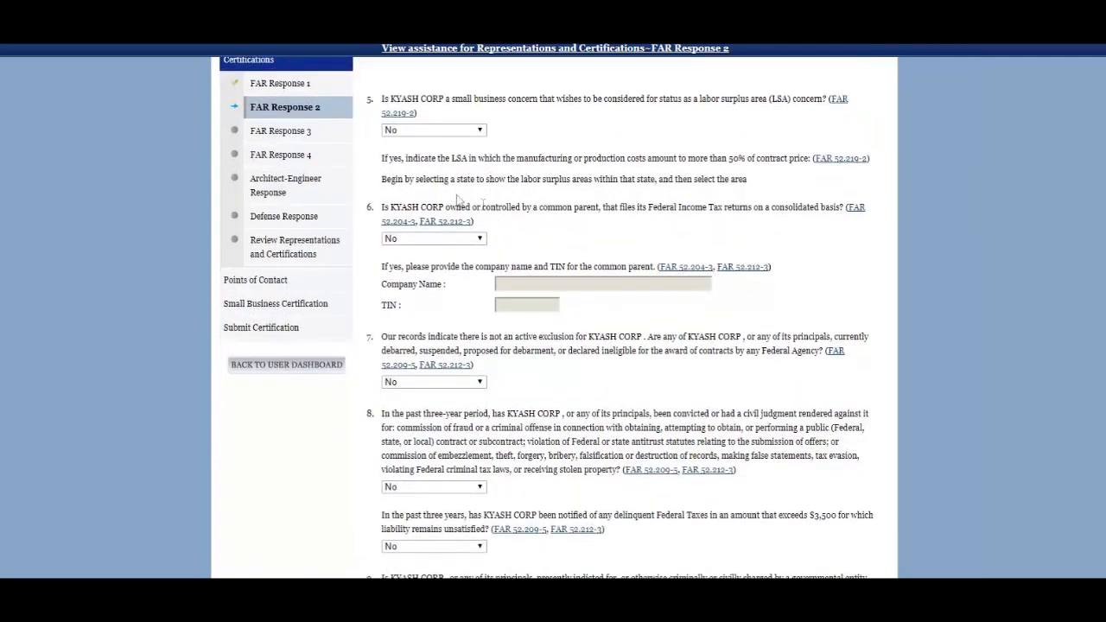
pyautogui.scroll(1, 440, 140)
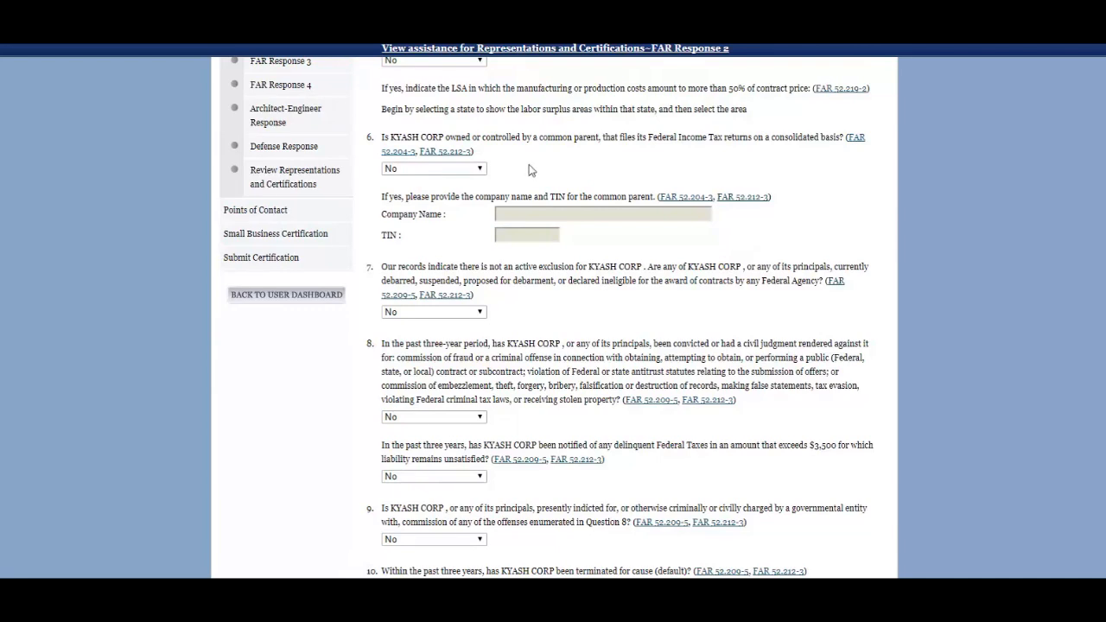
pyautogui.click(479, 170)
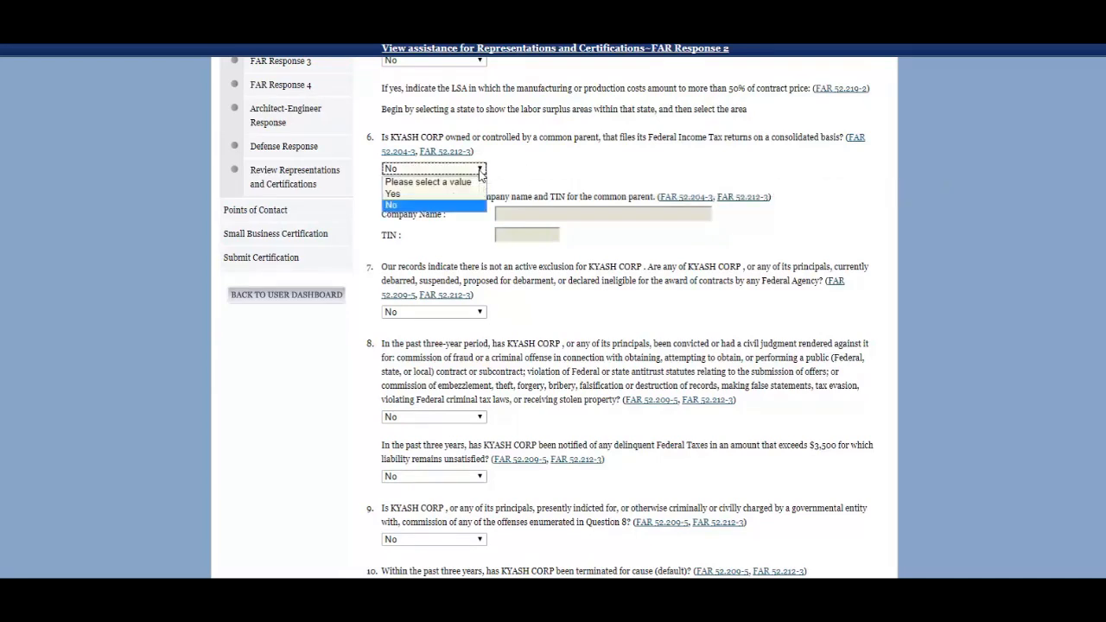
pyautogui.click(404, 208)
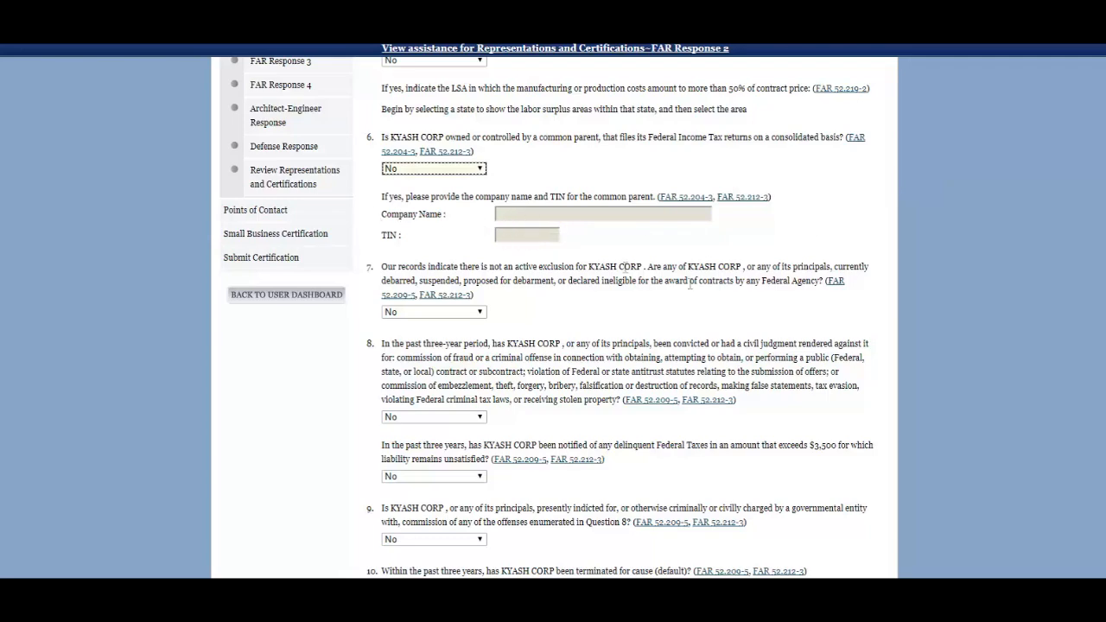
pyautogui.scroll(-1, 477, 257)
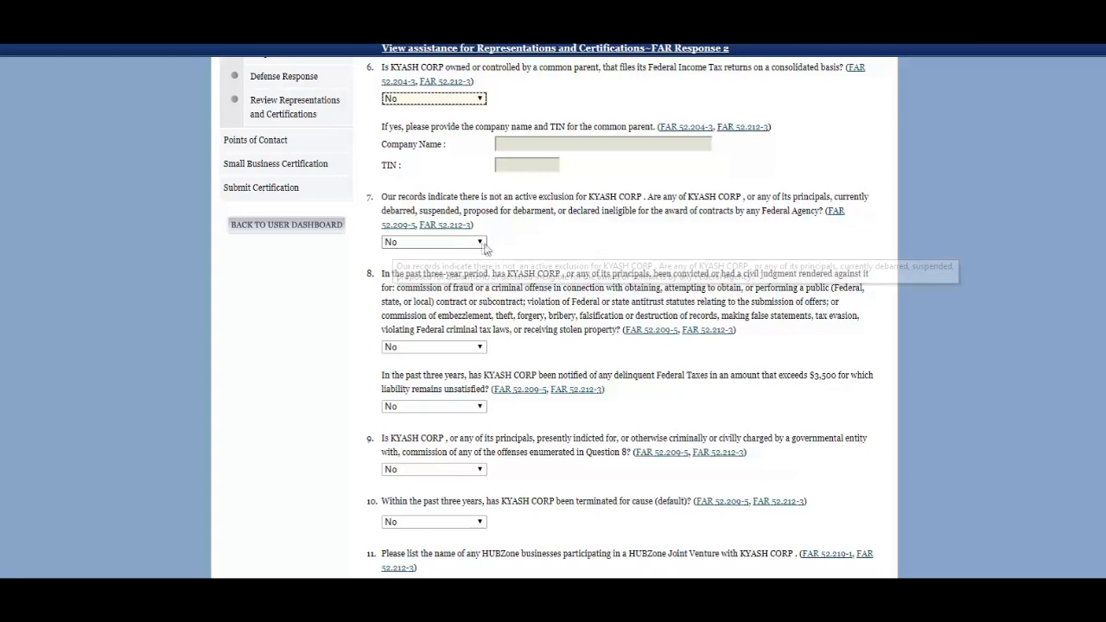
# Scroll through FAR Response 2 to check Q10 No, Q11 and Q12 None, and Q15 No.
pyautogui.scroll(-3, 484, 250)
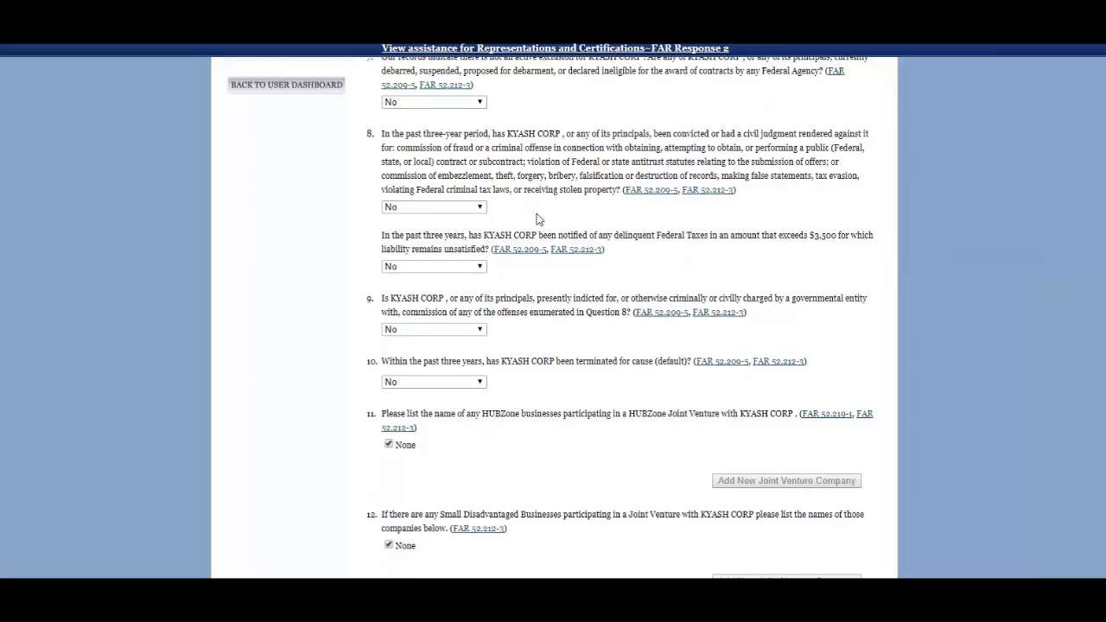
pyautogui.scroll(-1, 536, 219)
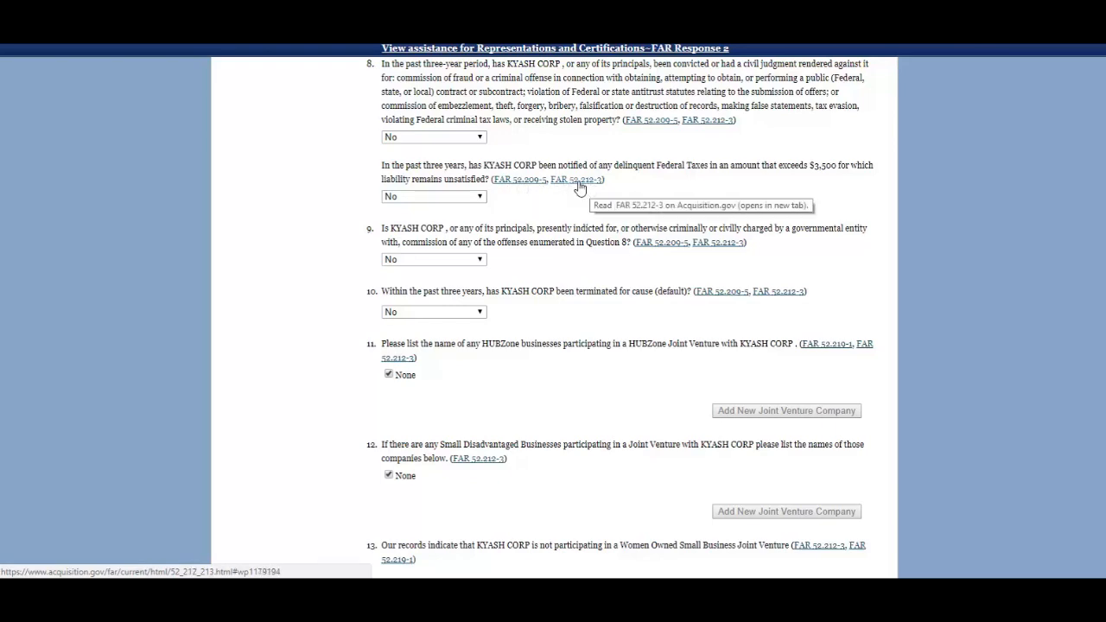
pyautogui.scroll(-3, 501, 206)
pyautogui.scroll(3, 496, 205)
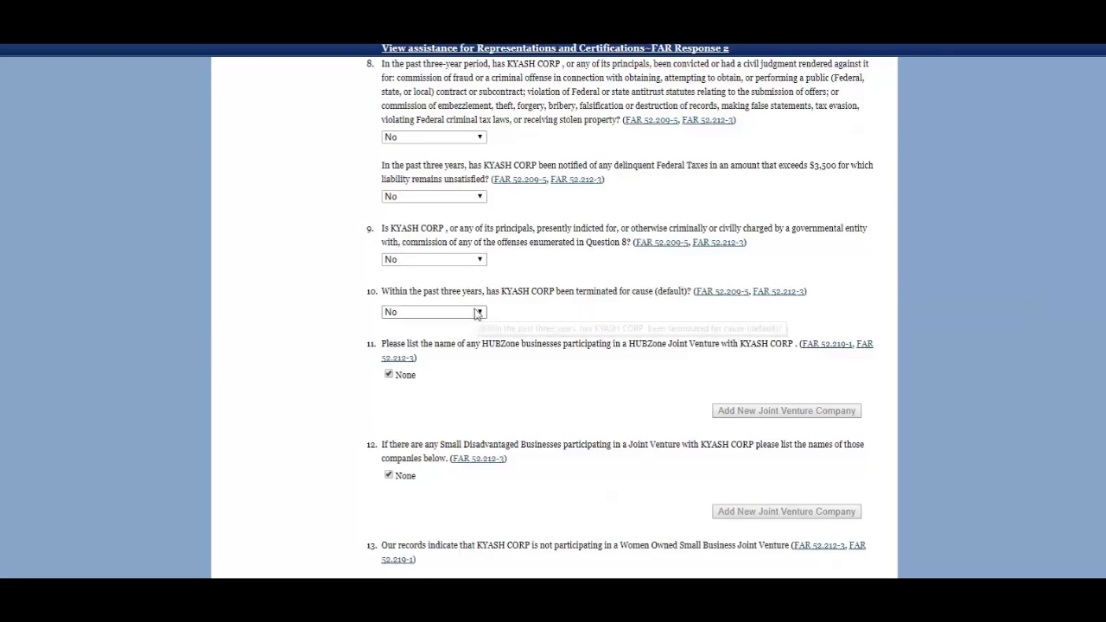
pyautogui.scroll(-2, 482, 317)
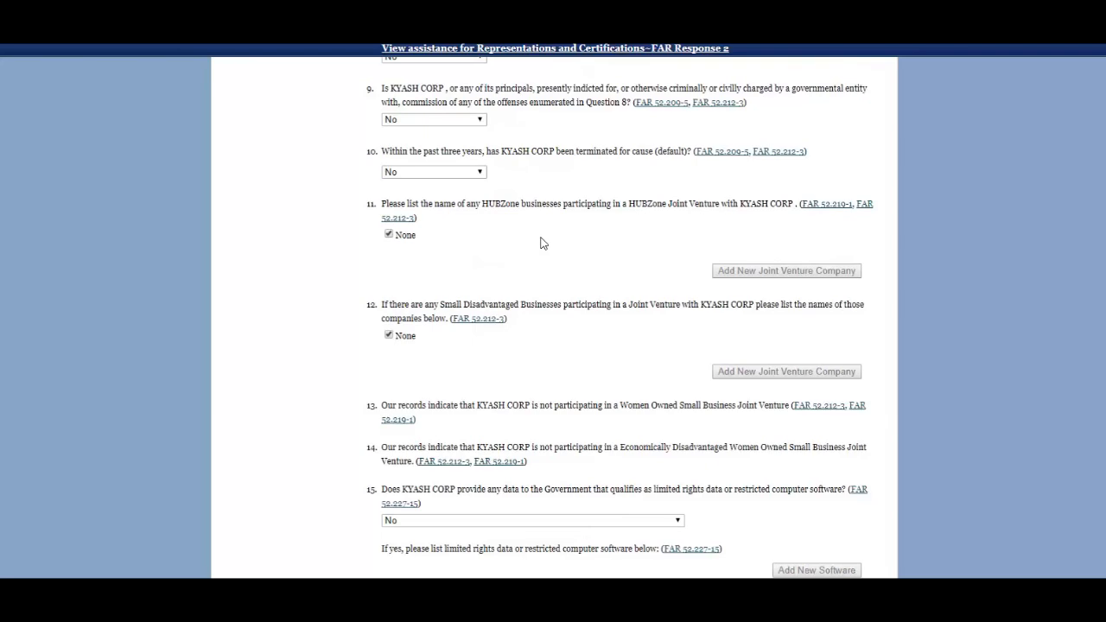
pyautogui.scroll(-1, 534, 251)
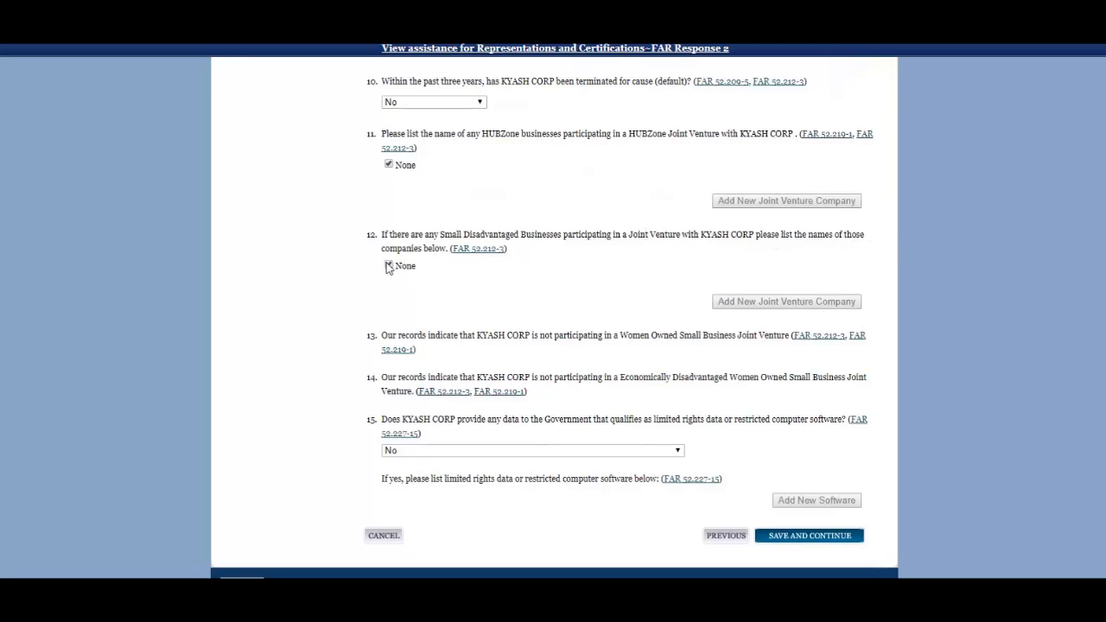
pyautogui.scroll(-1, 388, 268)
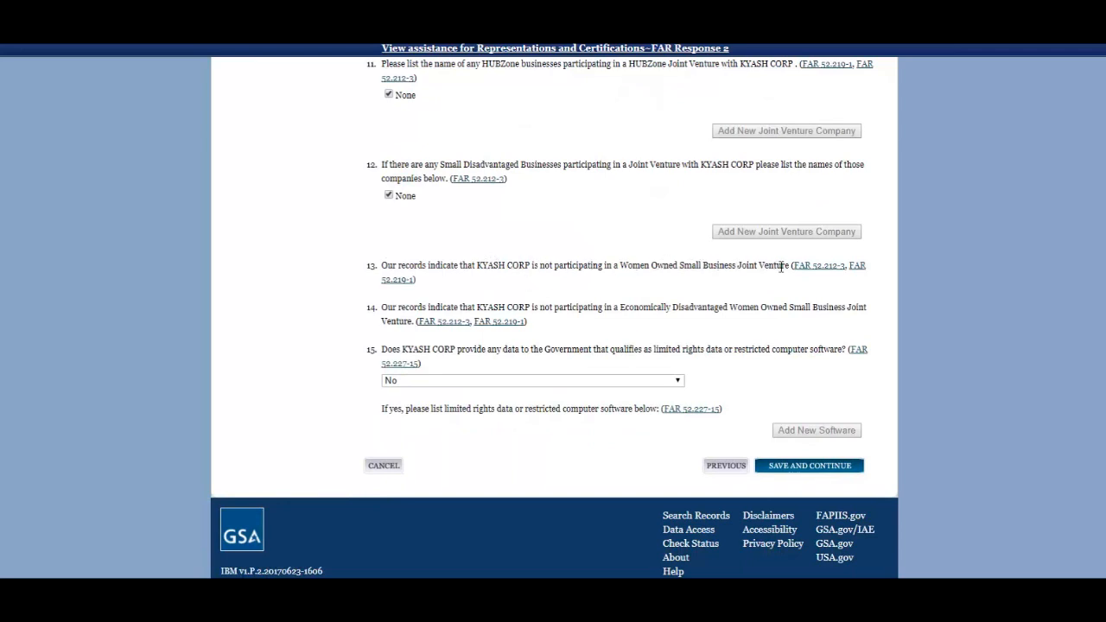
pyautogui.scroll(-1, 783, 269)
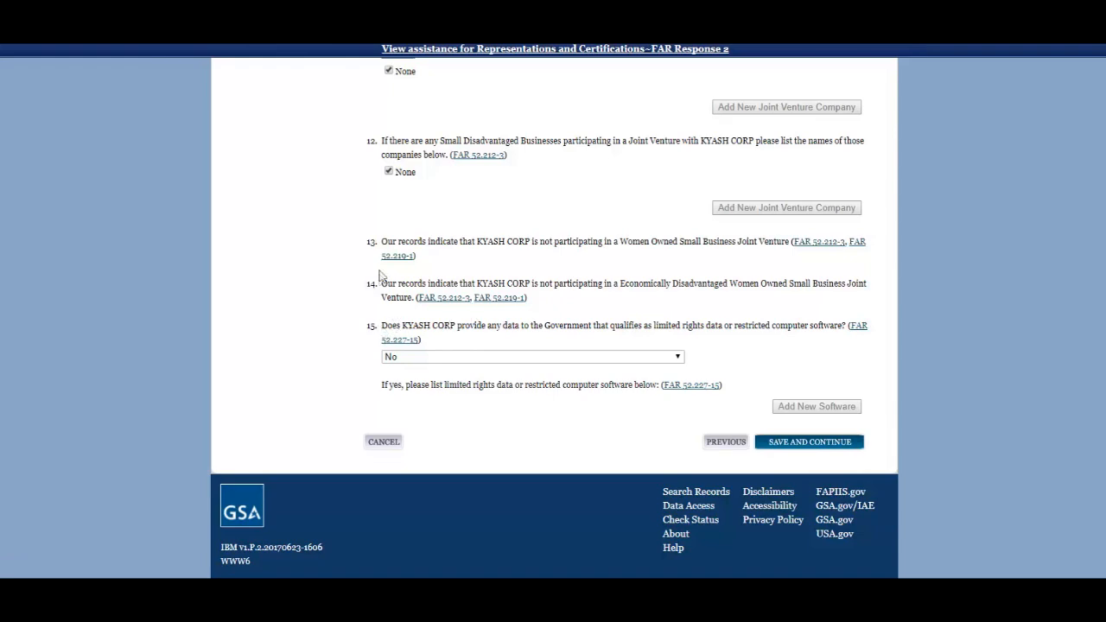
pyautogui.scroll(1, 373, 158)
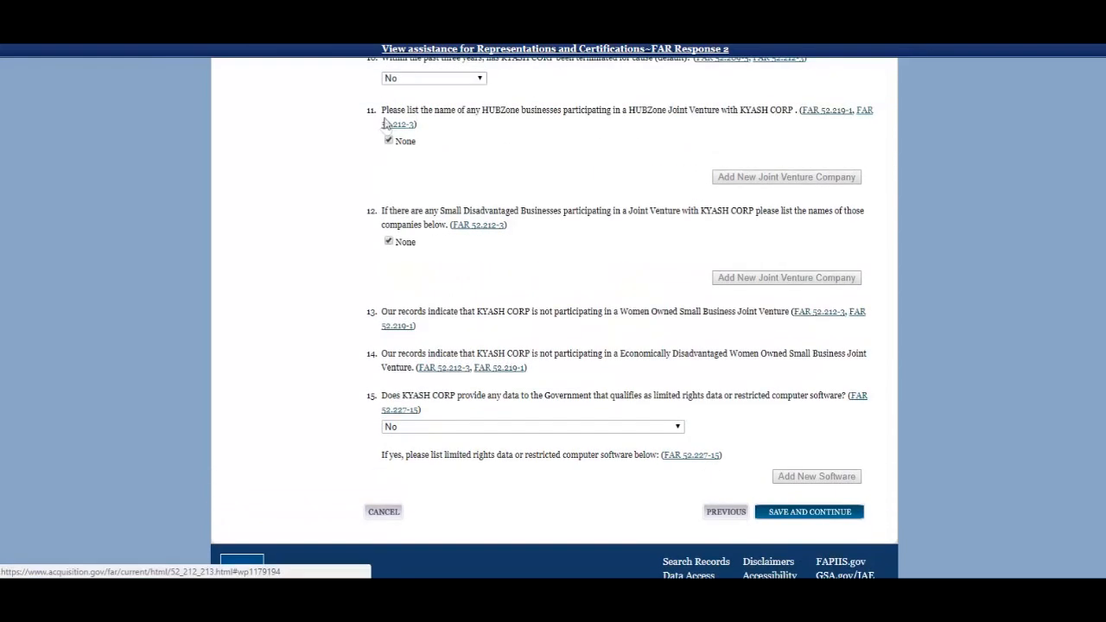
pyautogui.scroll(-1, 387, 366)
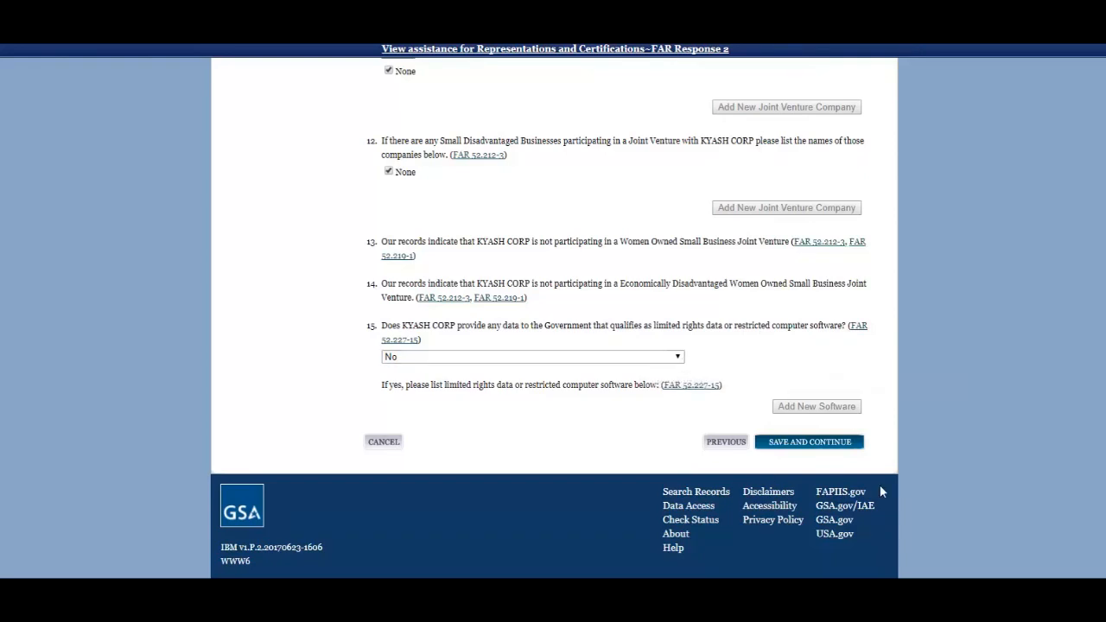
# Save FAR Response 2, sign back in, and accept the SAM terms and conditions.
pyautogui.click(805, 442)
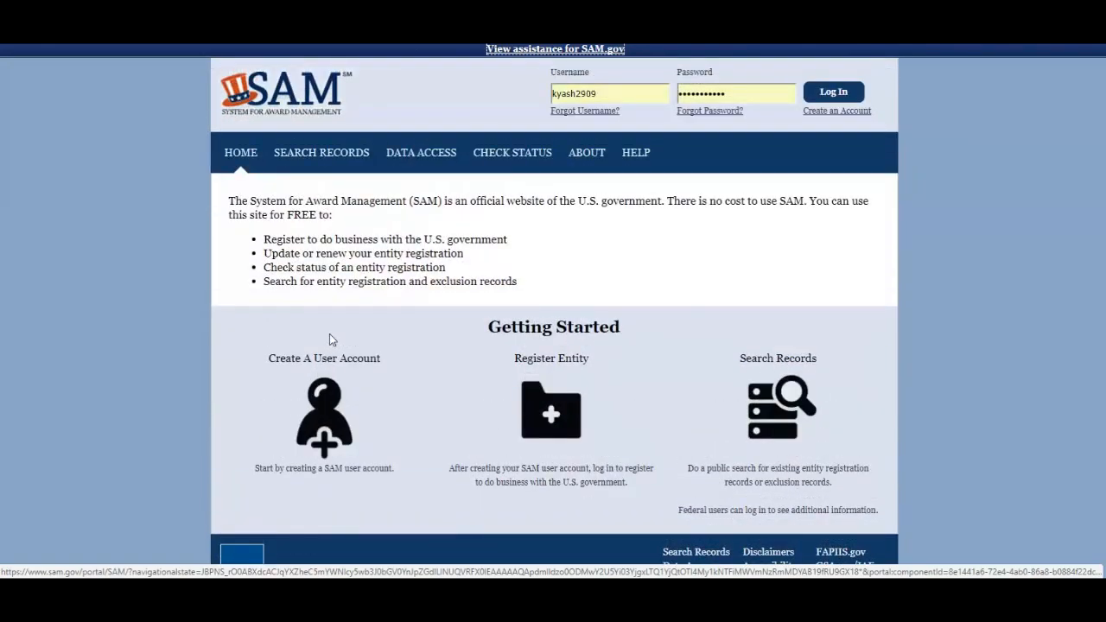
pyautogui.click(823, 95)
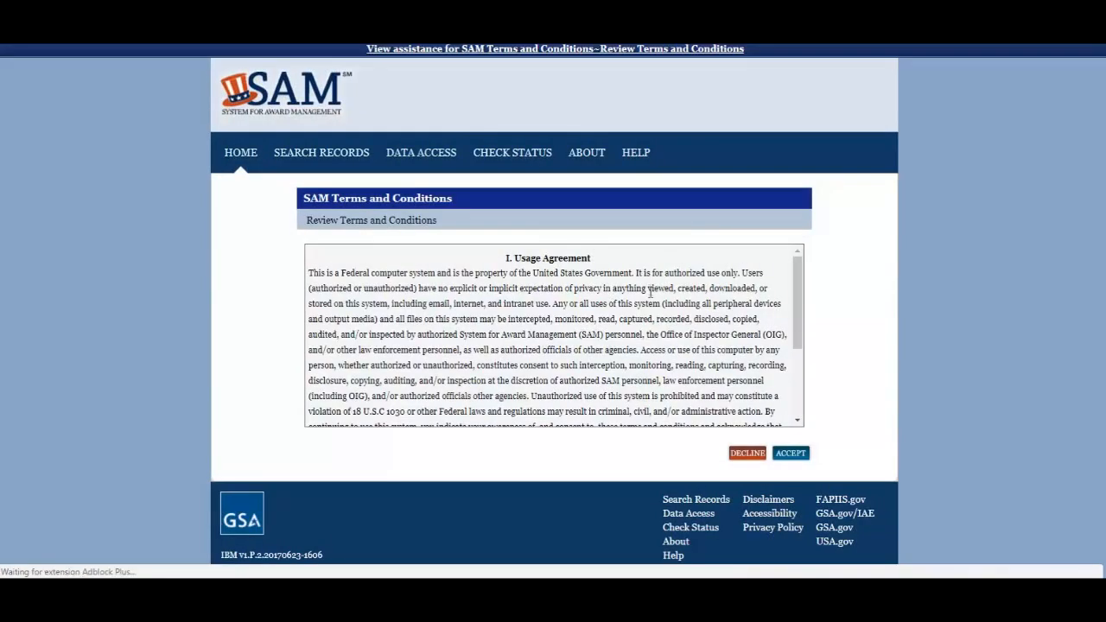
pyautogui.scroll(-5, 651, 293)
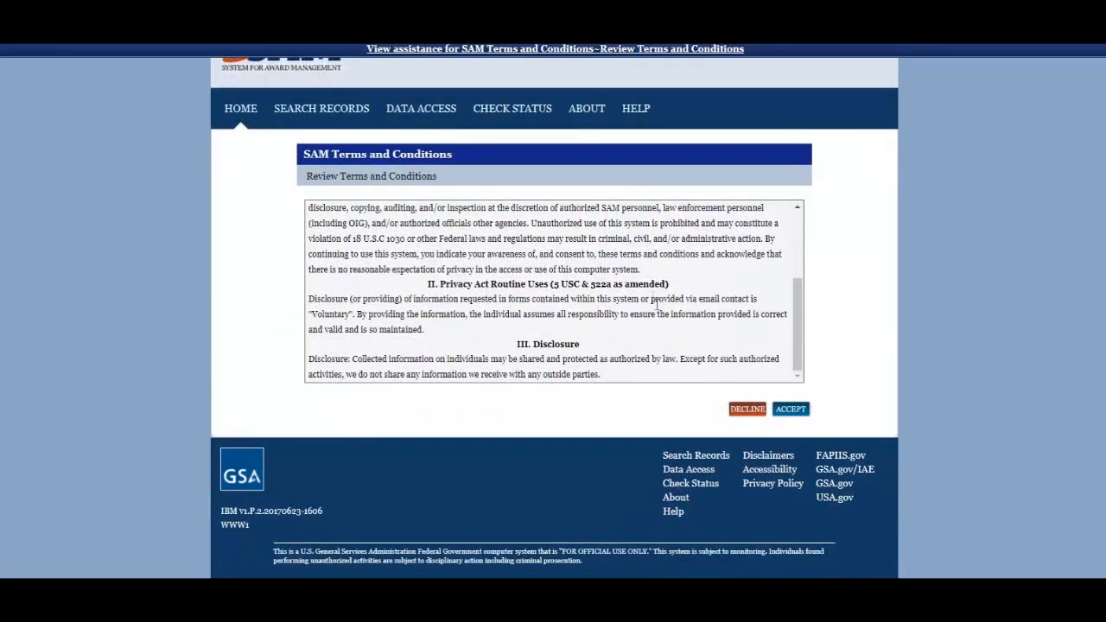
pyautogui.click(790, 411)
pyautogui.scroll(-1, 246, 196)
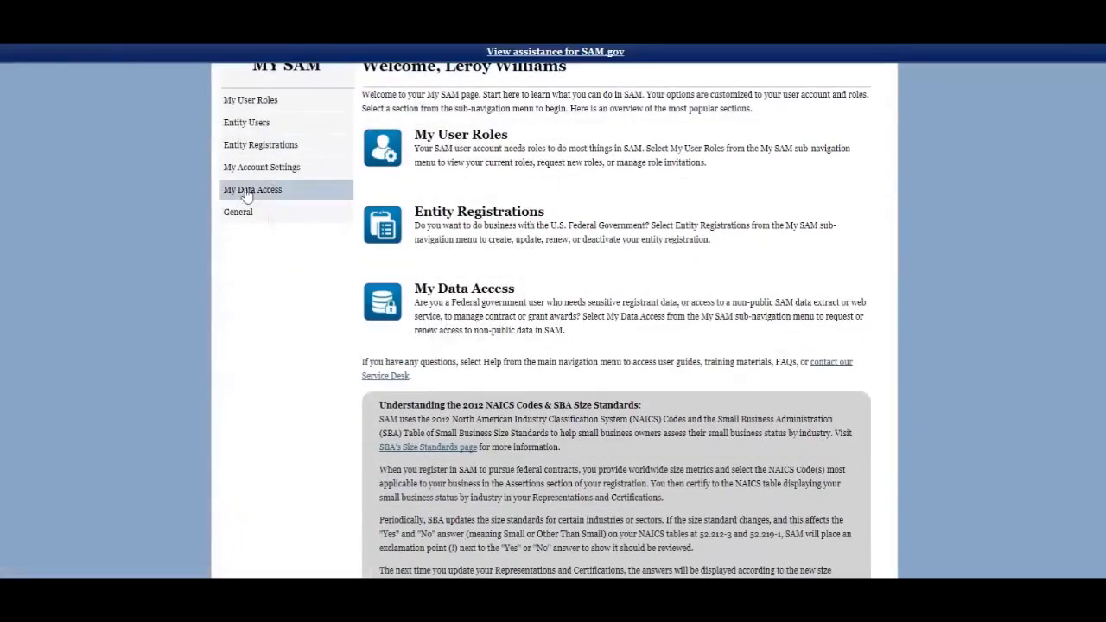
# Open Entity Registrations > Existing Entity Registrations and reload the list until it loads.
pyautogui.click(246, 144)
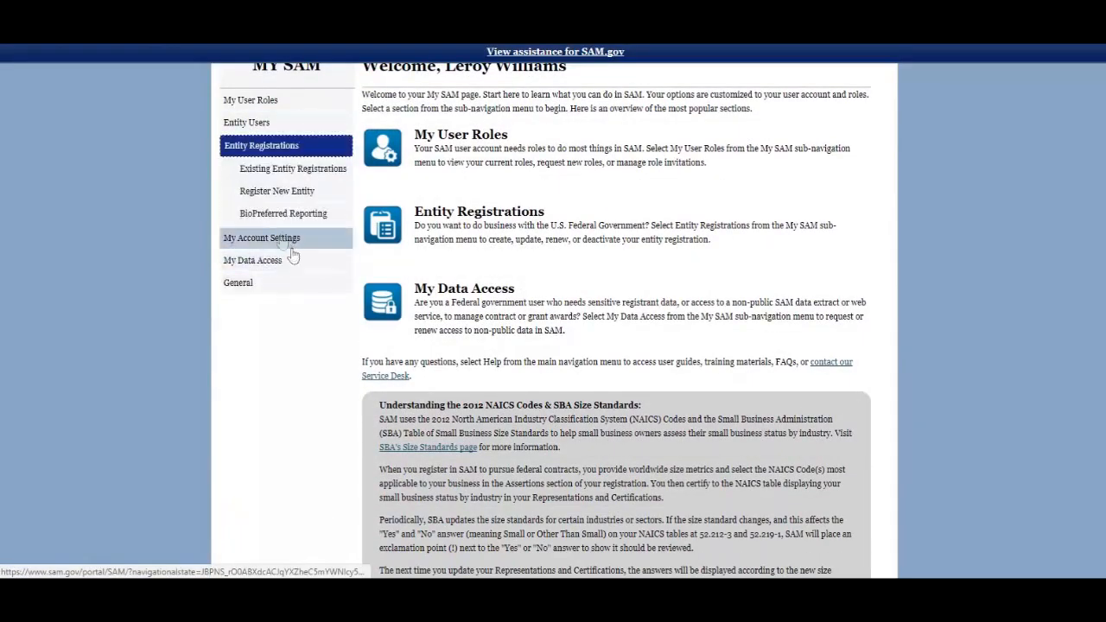
pyautogui.click(278, 170)
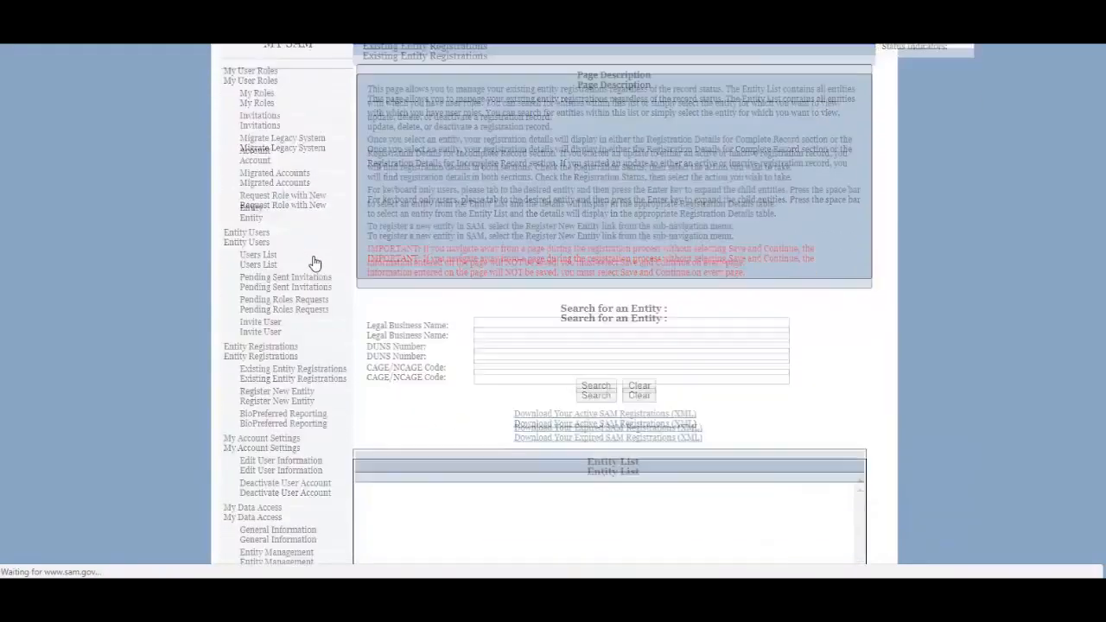
pyautogui.scroll(-3, 298, 259)
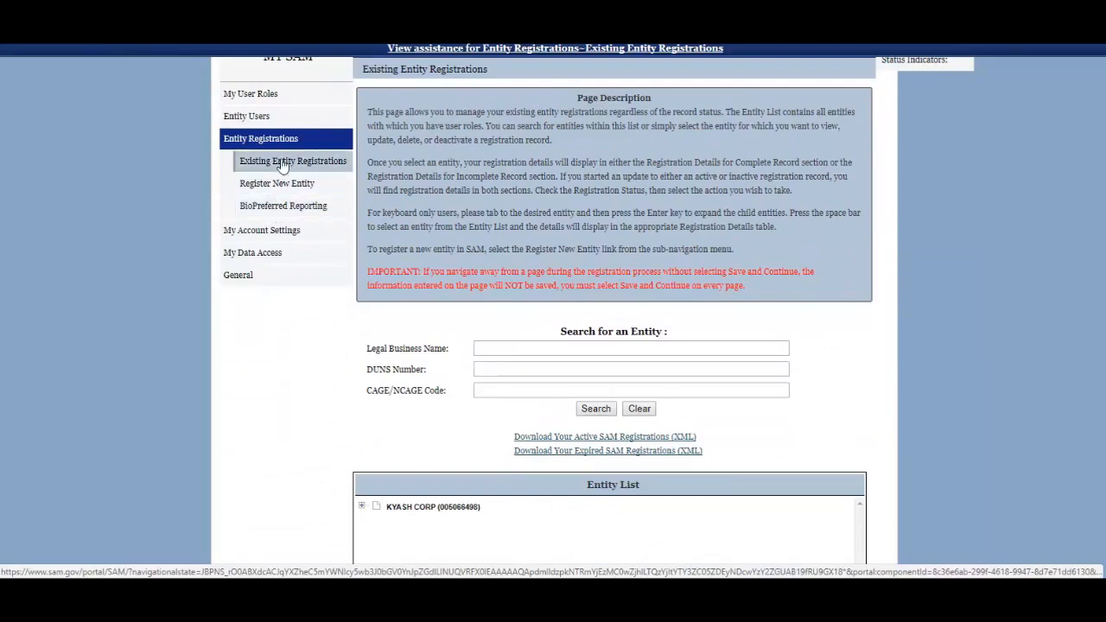
pyautogui.scroll(-9, 407, 279)
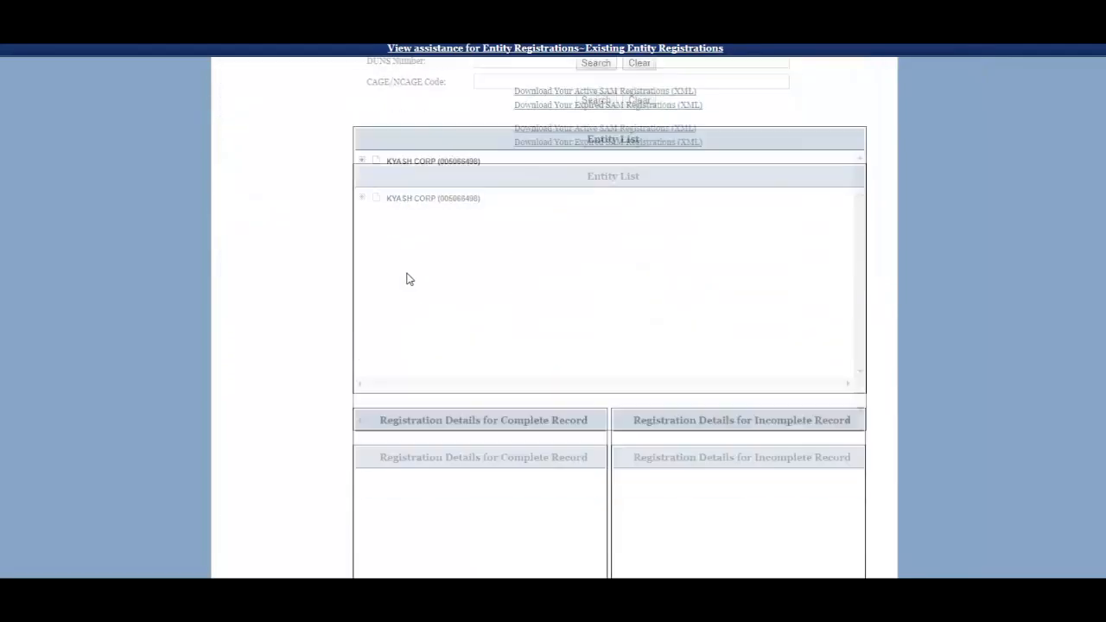
pyautogui.scroll(12, 407, 280)
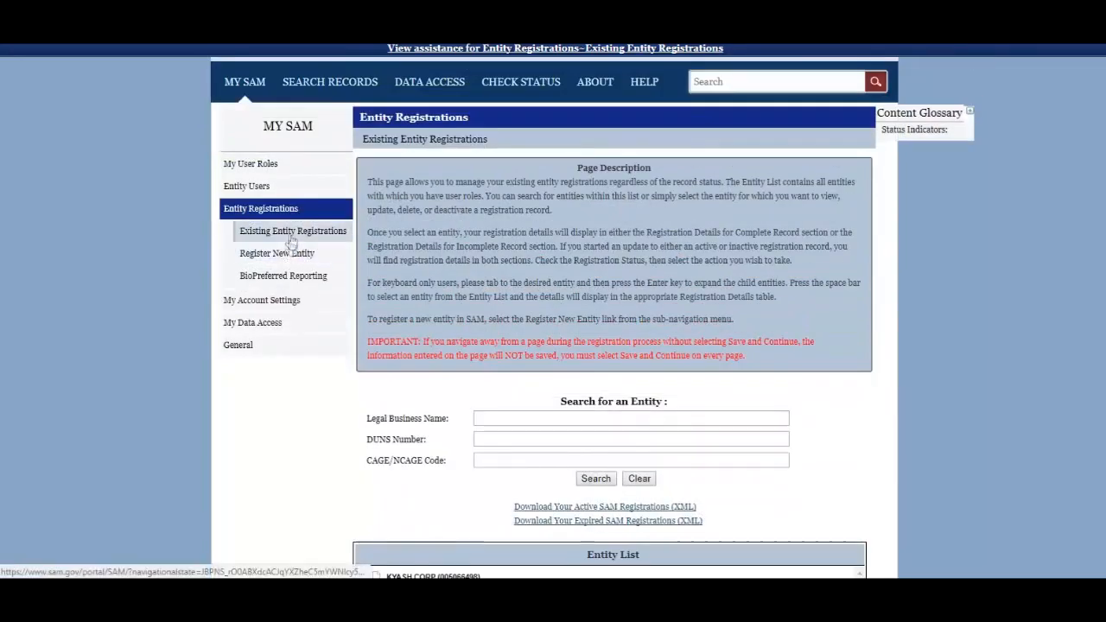
pyautogui.click(290, 237)
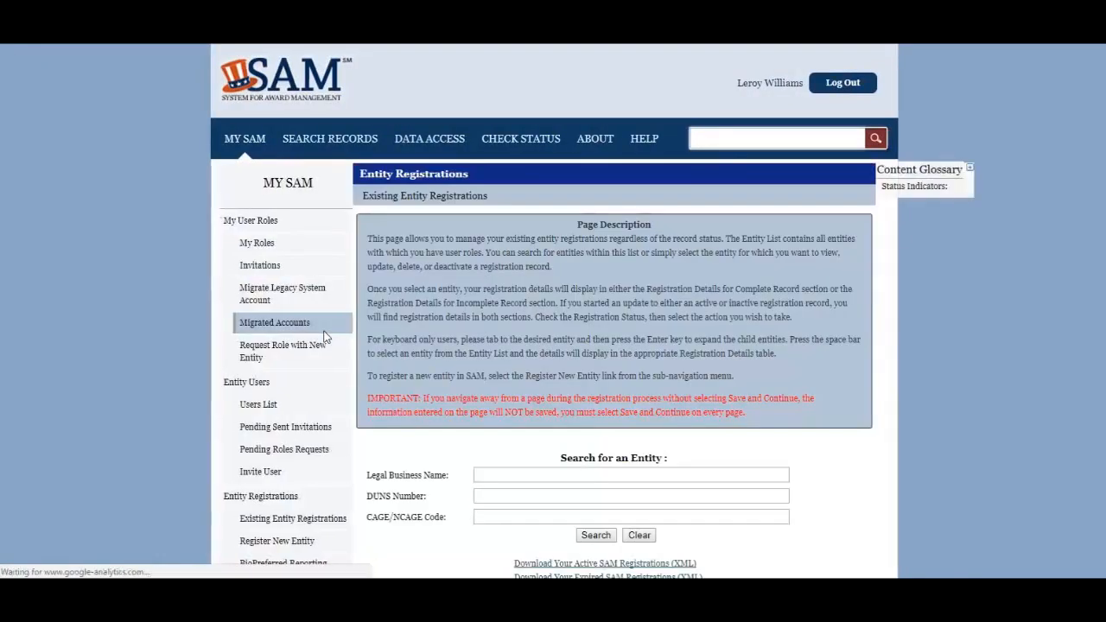
pyautogui.scroll(-2, 323, 337)
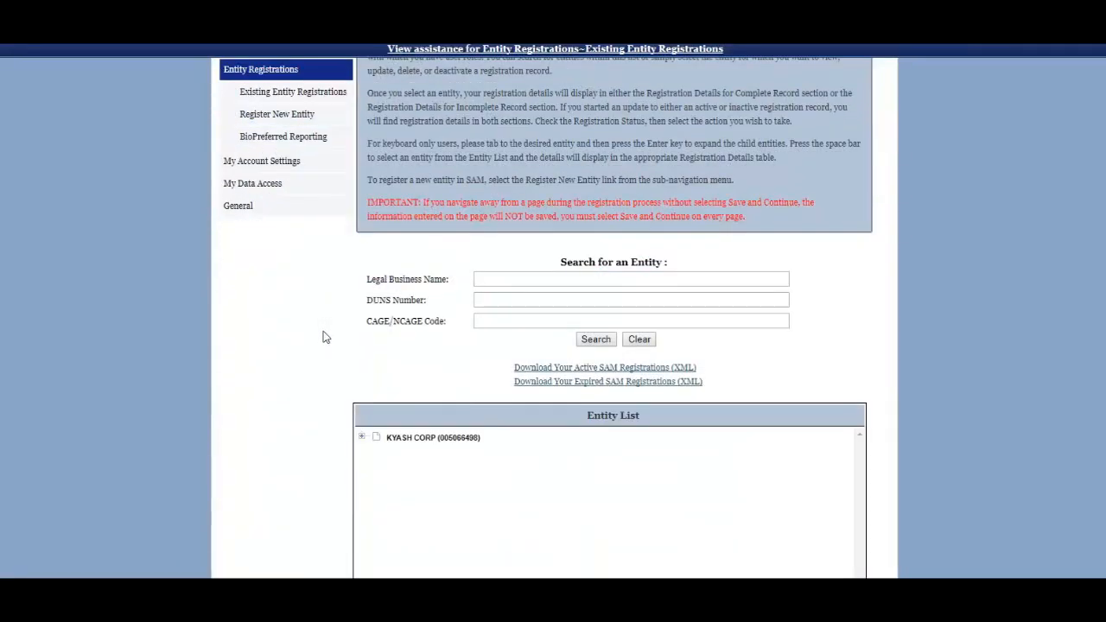
pyautogui.scroll(-5, 323, 331)
pyautogui.scroll(6, 321, 325)
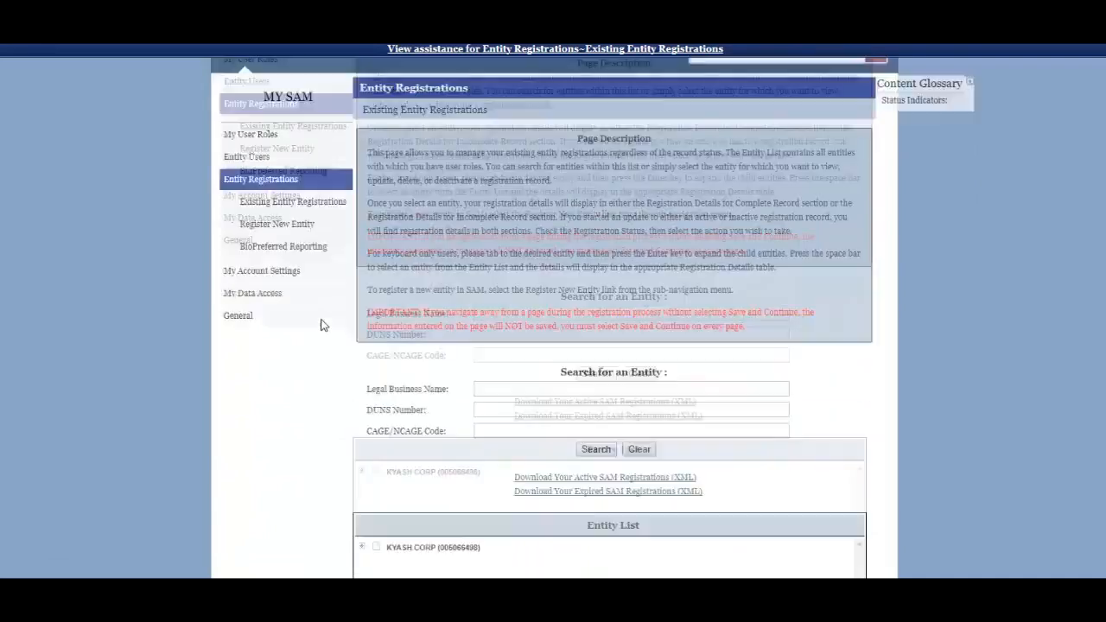
pyautogui.scroll(1, 323, 326)
pyautogui.click(293, 233)
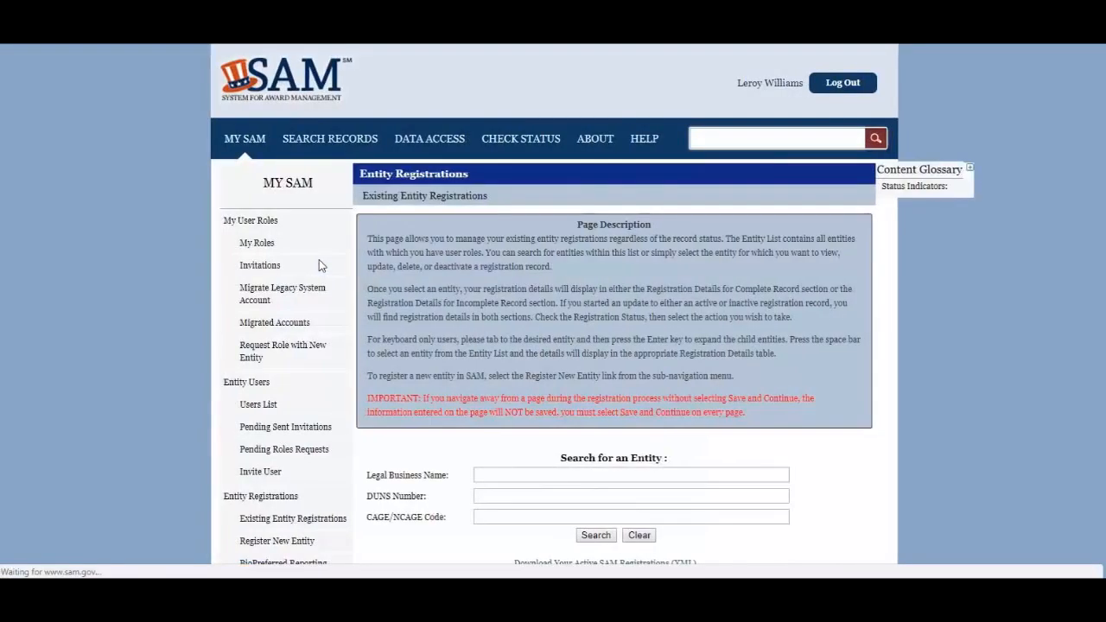
# Open KYASH CORP from the Entity List to see its Active and Work In Progress records.
pyautogui.scroll(-1, 319, 265)
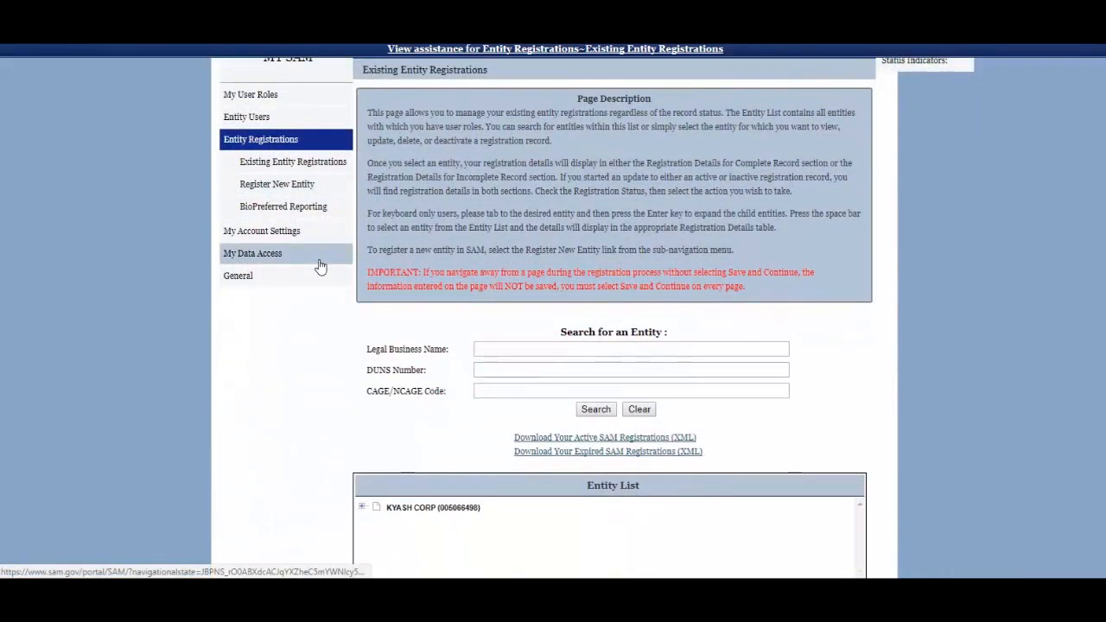
pyautogui.scroll(-3, 370, 314)
pyautogui.scroll(-3, 452, 239)
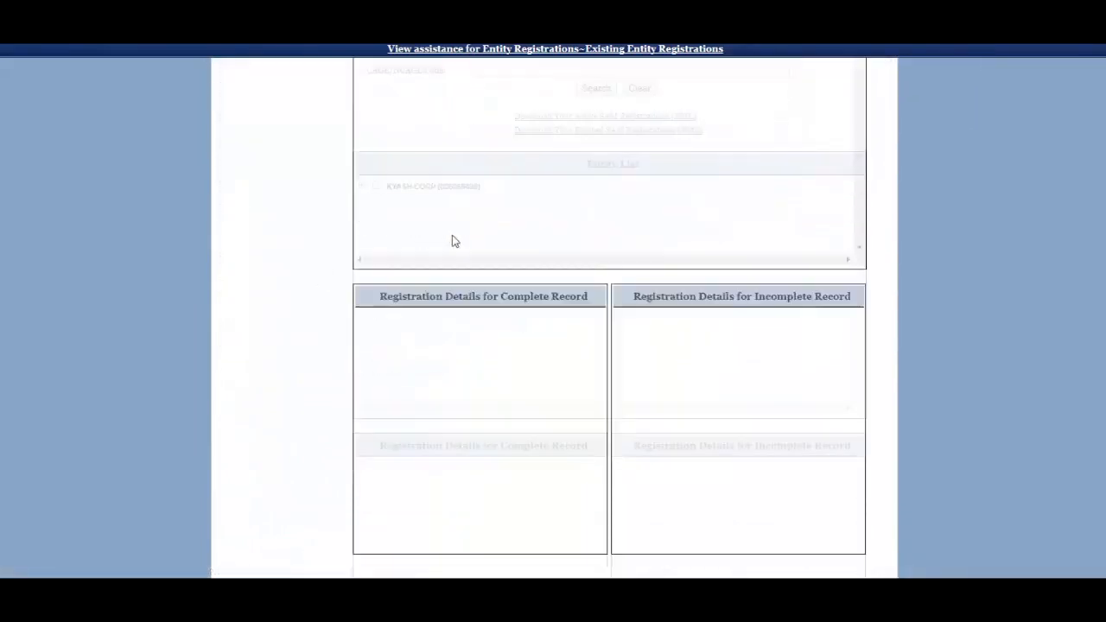
pyautogui.scroll(4, 456, 241)
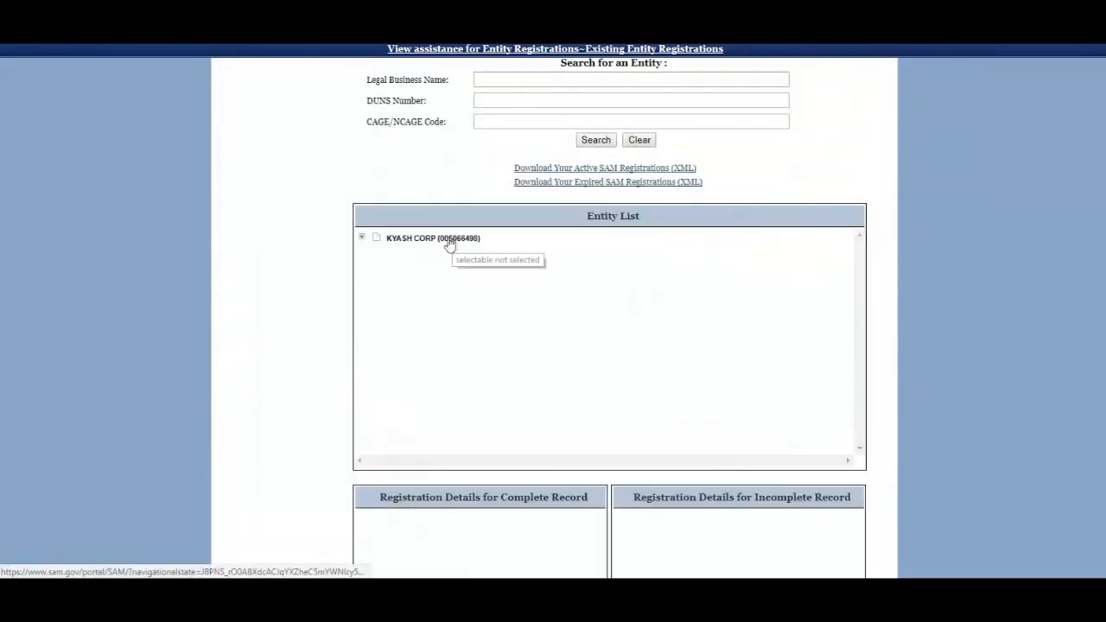
pyautogui.click(433, 241)
pyautogui.scroll(-3, 541, 264)
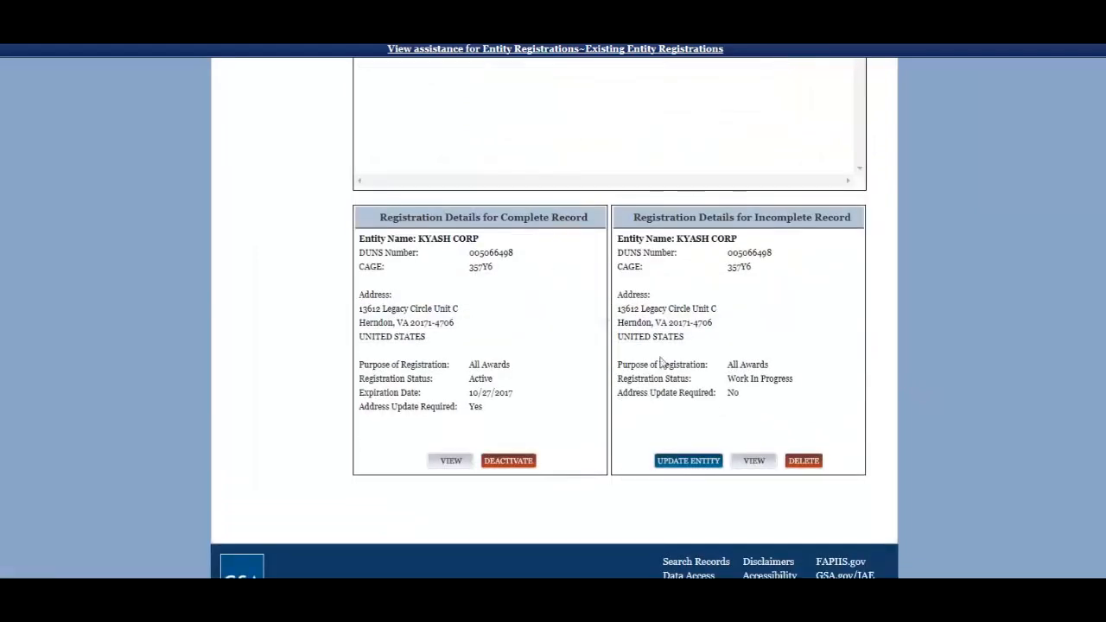
# Resume the incomplete KYASH CORP registration and expand the Representations and Certifications FAR sections.
pyautogui.click(694, 460)
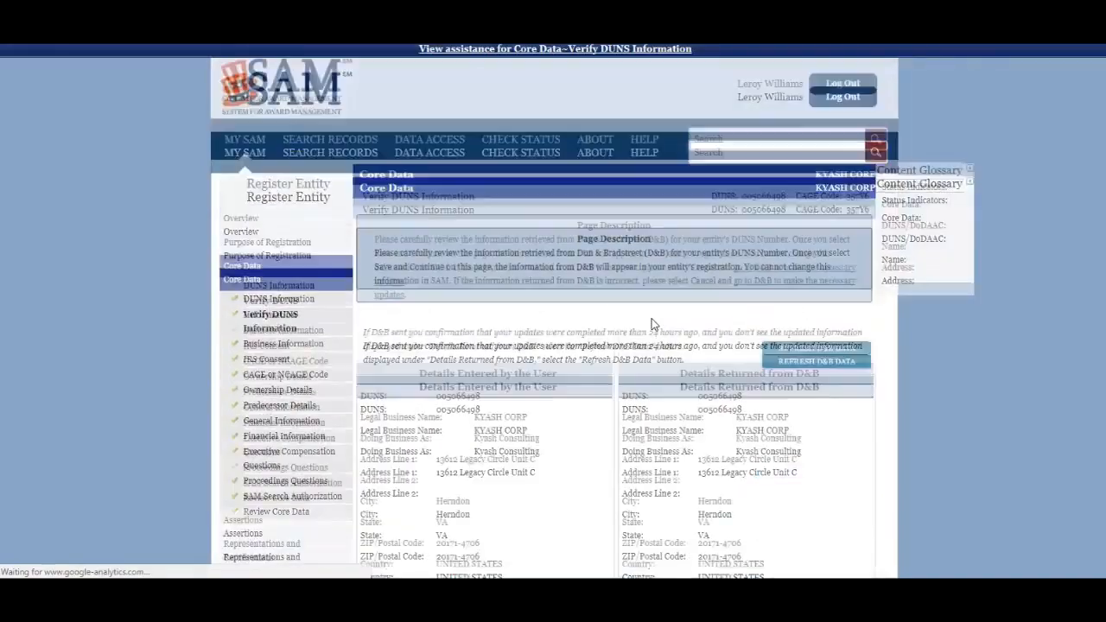
pyautogui.scroll(-2, 654, 322)
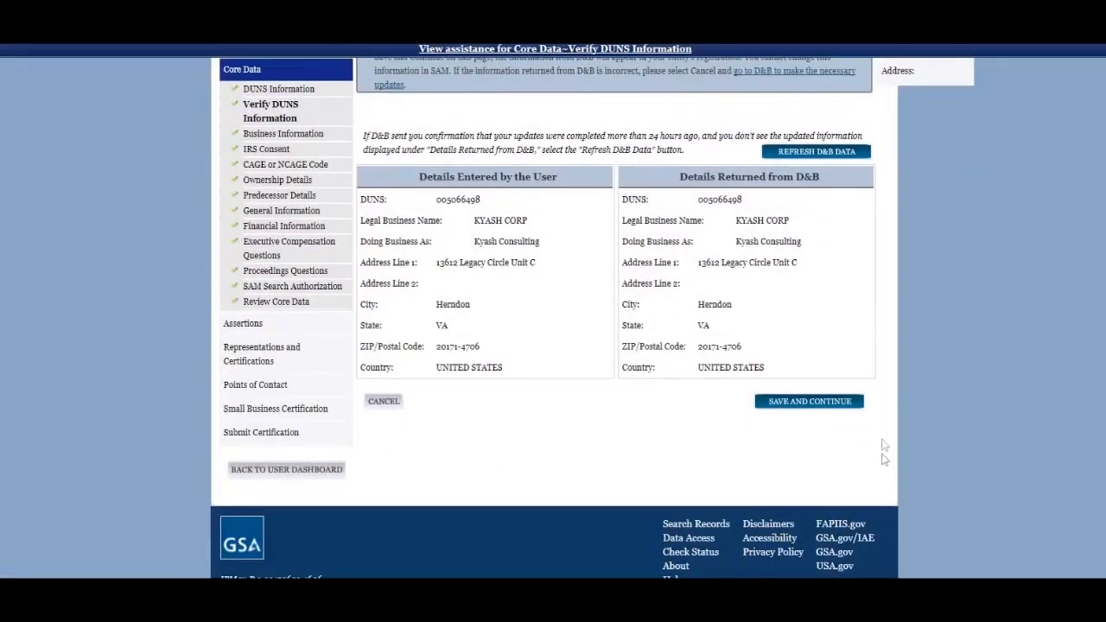
pyautogui.click(250, 354)
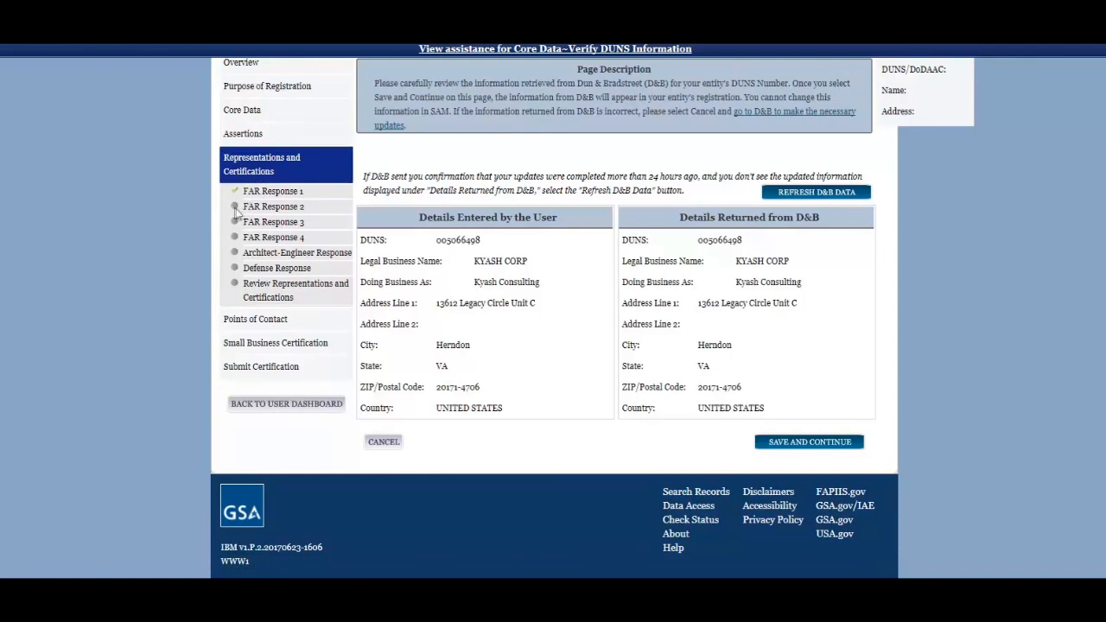
pyautogui.scroll(1, 282, 220)
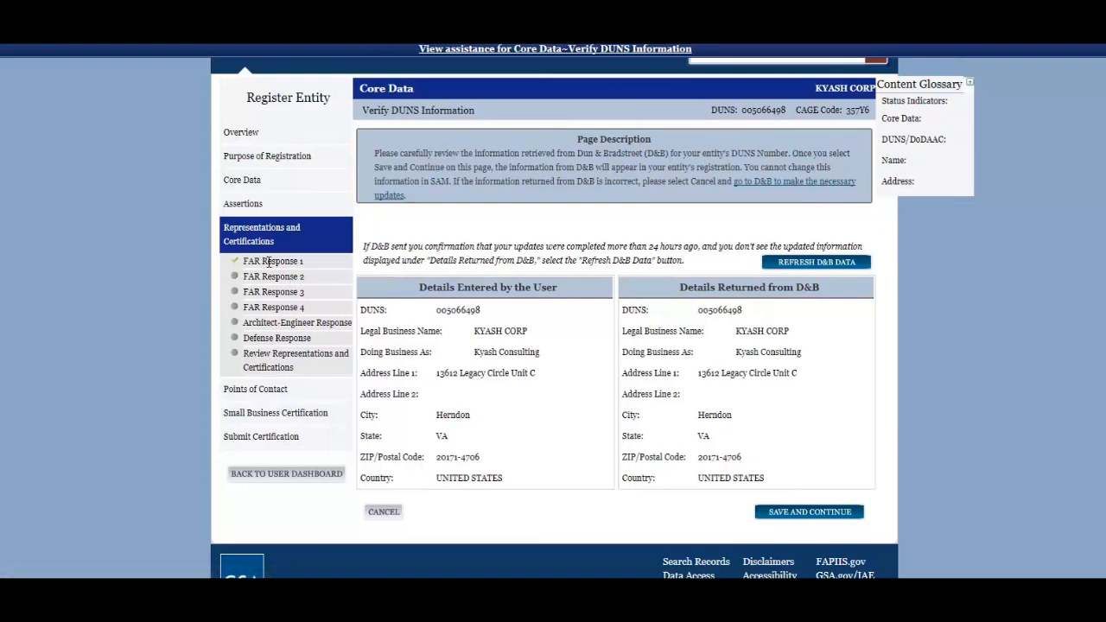
pyautogui.click(232, 246)
pyautogui.click(234, 247)
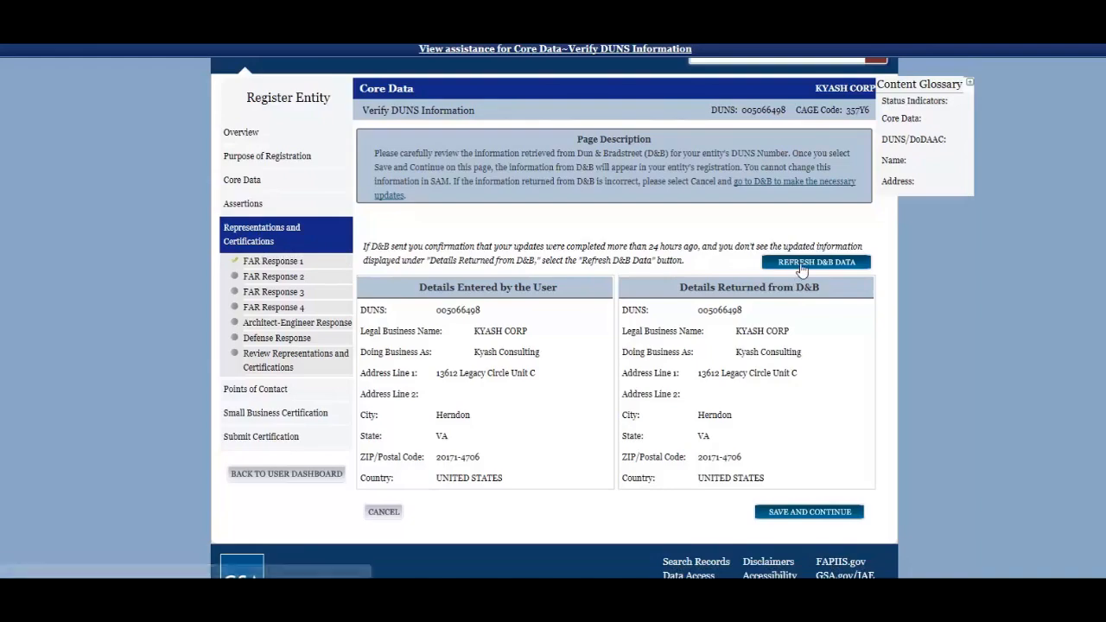
# Accept the D&B-returned details on the Verify DUNS Information page.
pyautogui.click(826, 518)
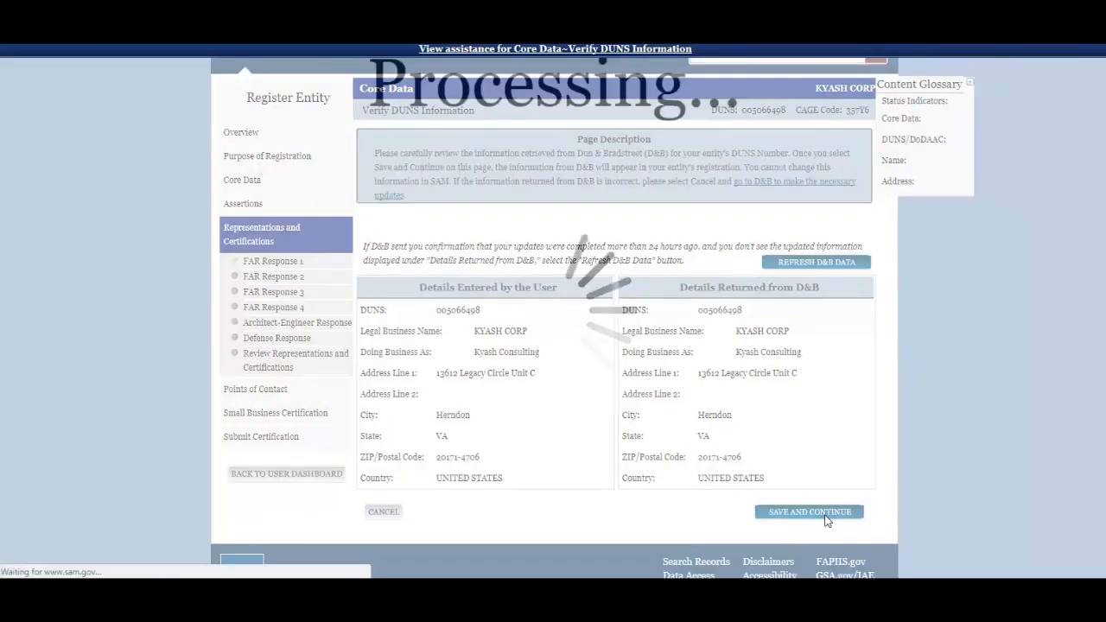
pyautogui.scroll(-5, 817, 517)
pyautogui.scroll(3, 807, 515)
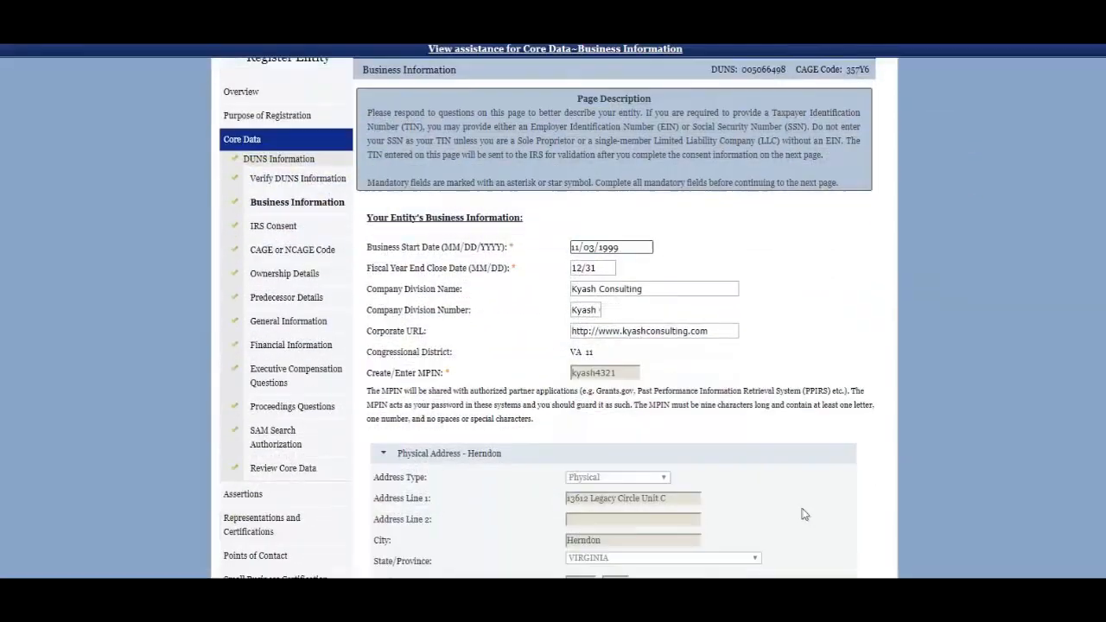
pyautogui.scroll(-4, 793, 512)
pyautogui.scroll(-6, 789, 502)
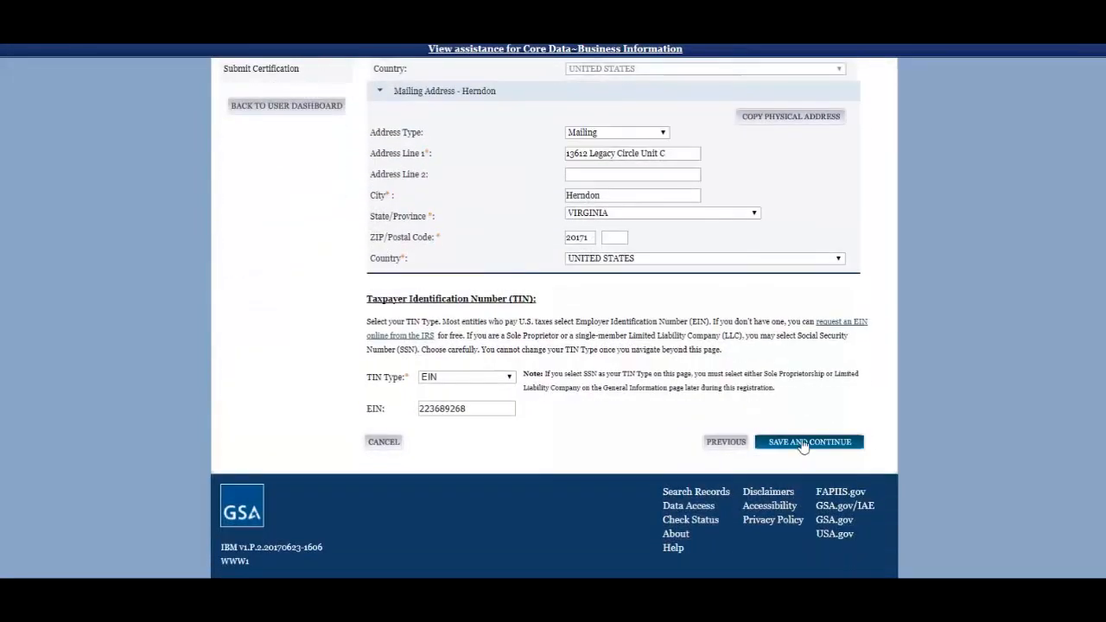
# Save Business Information and submit the IRS Consent form, which is rejected for MPIN mismatch.
pyautogui.click(803, 443)
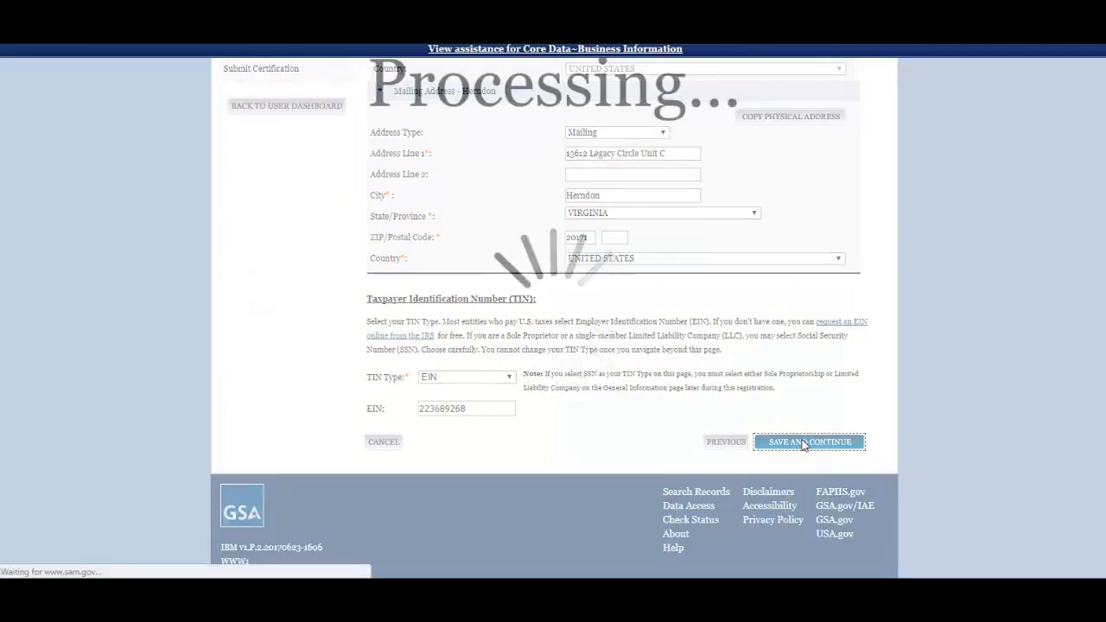
pyautogui.scroll(-5, 802, 444)
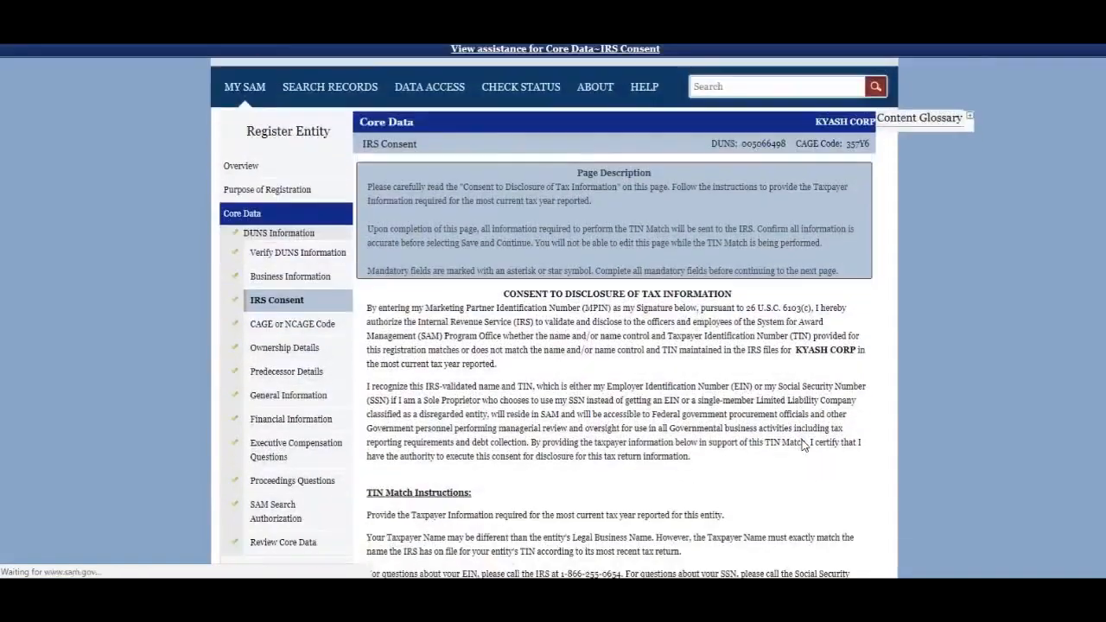
pyautogui.scroll(-5, 802, 444)
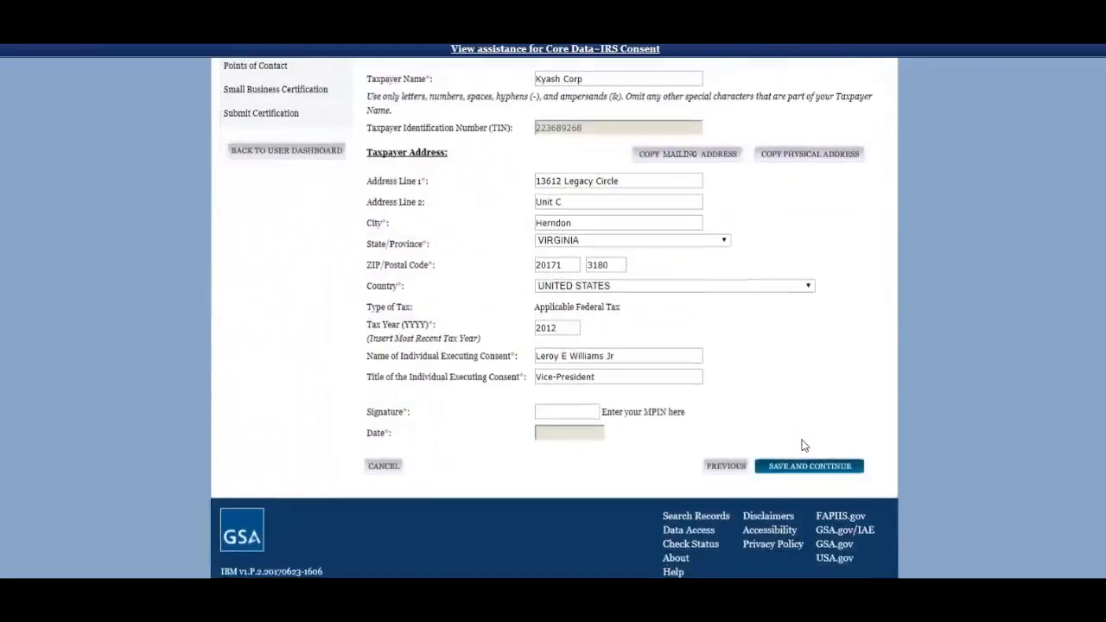
pyautogui.click(803, 442)
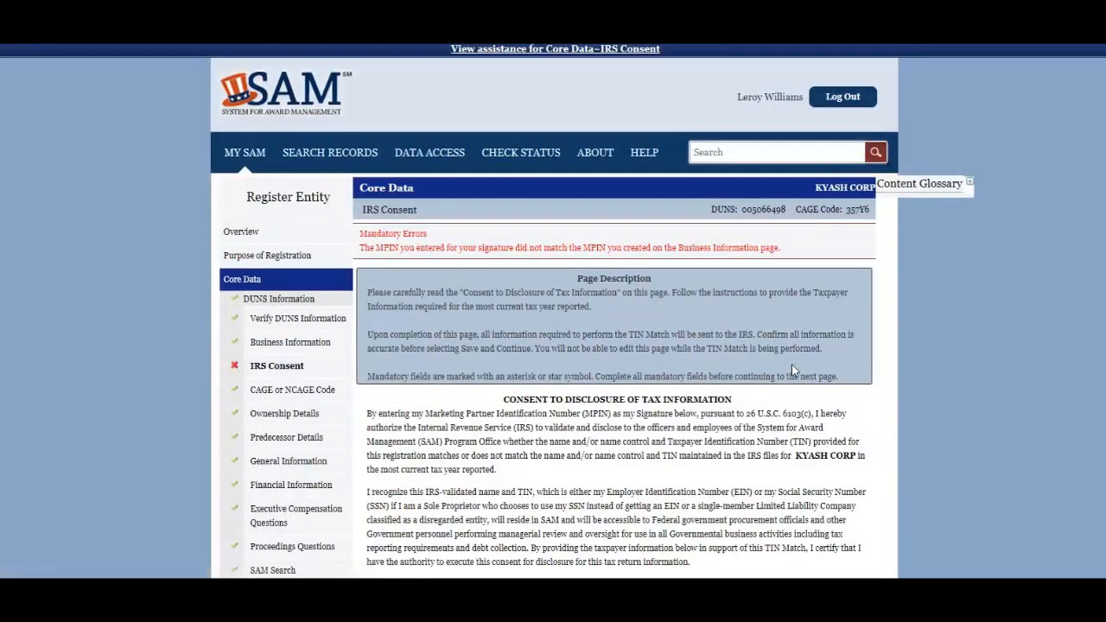
# Go to the IRS Consent Signature field flagged with the MPIN mismatch error.
pyautogui.scroll(-1, 792, 370)
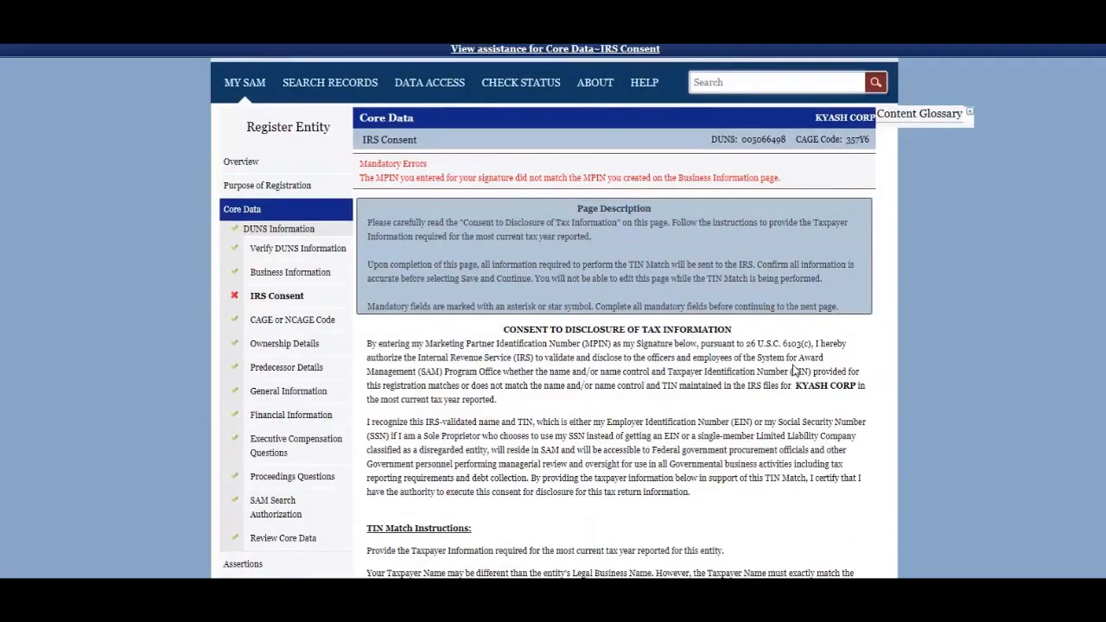
pyautogui.scroll(-1, 792, 370)
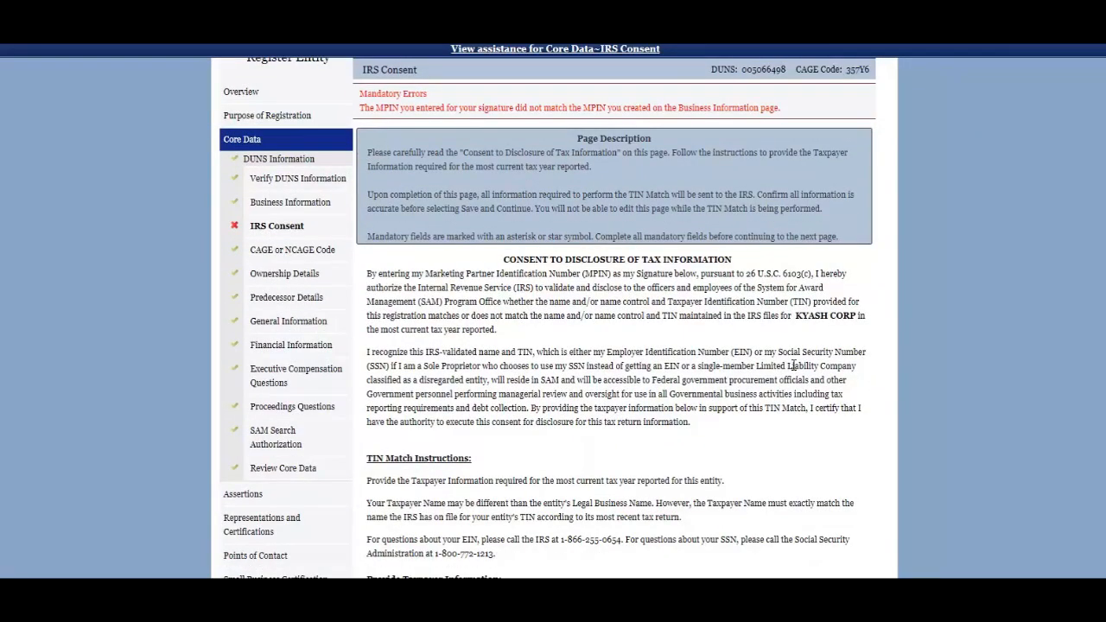
pyautogui.scroll(-2, 792, 365)
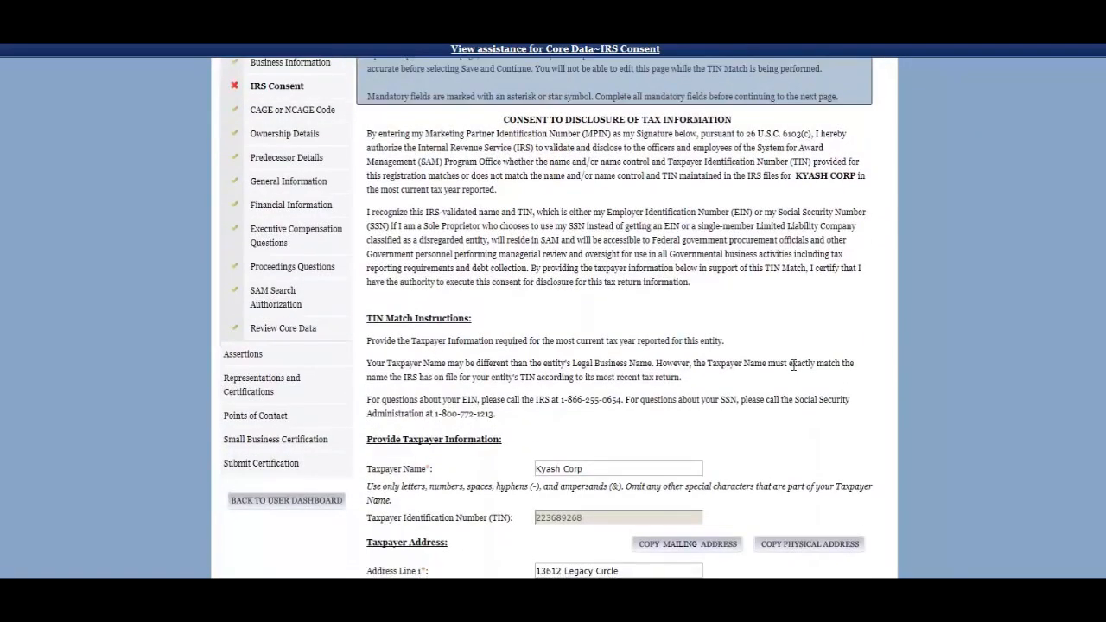
pyautogui.scroll(-3, 792, 365)
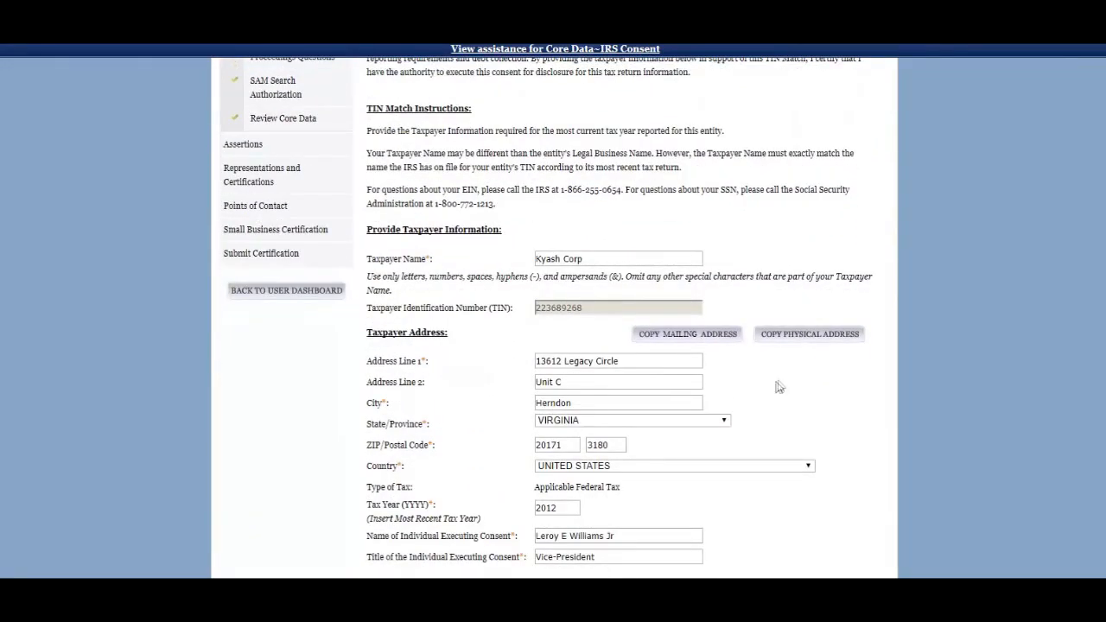
pyautogui.scroll(-2, 779, 387)
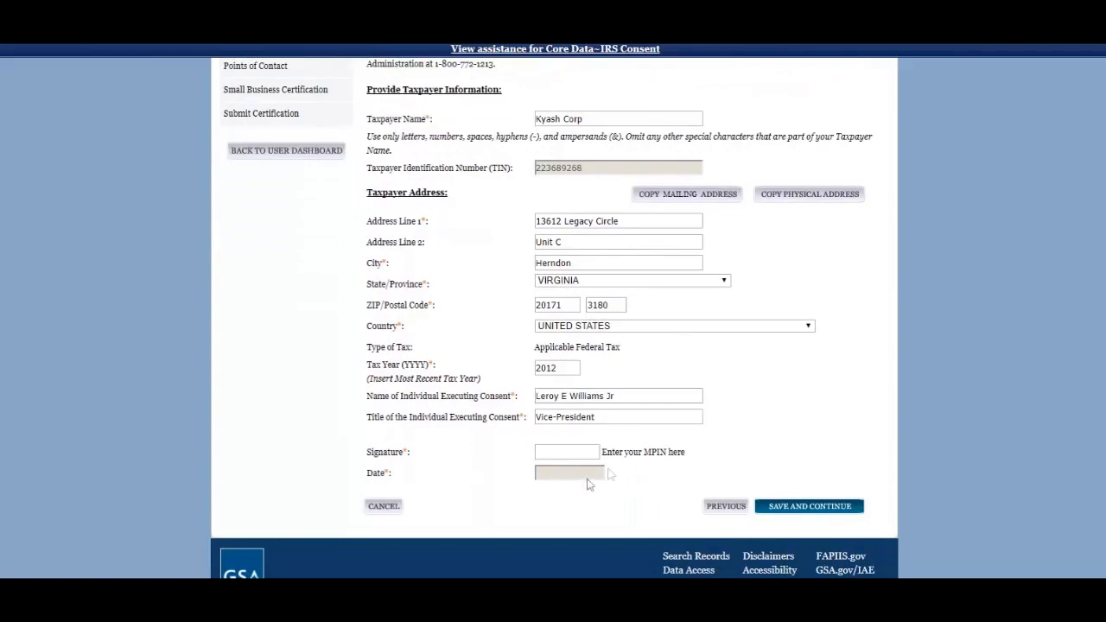
pyautogui.click(584, 446)
# Return to the Core Data Business Information page to check the MPIN.
pyautogui.scroll(7, 584, 446)
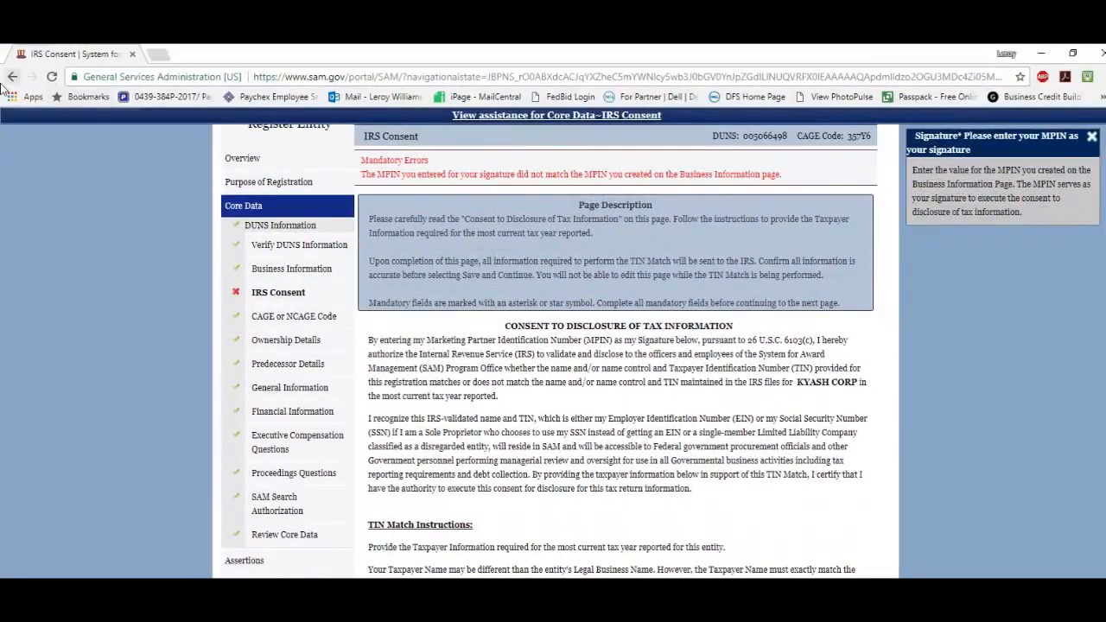
pyautogui.scroll(2, 179, 178)
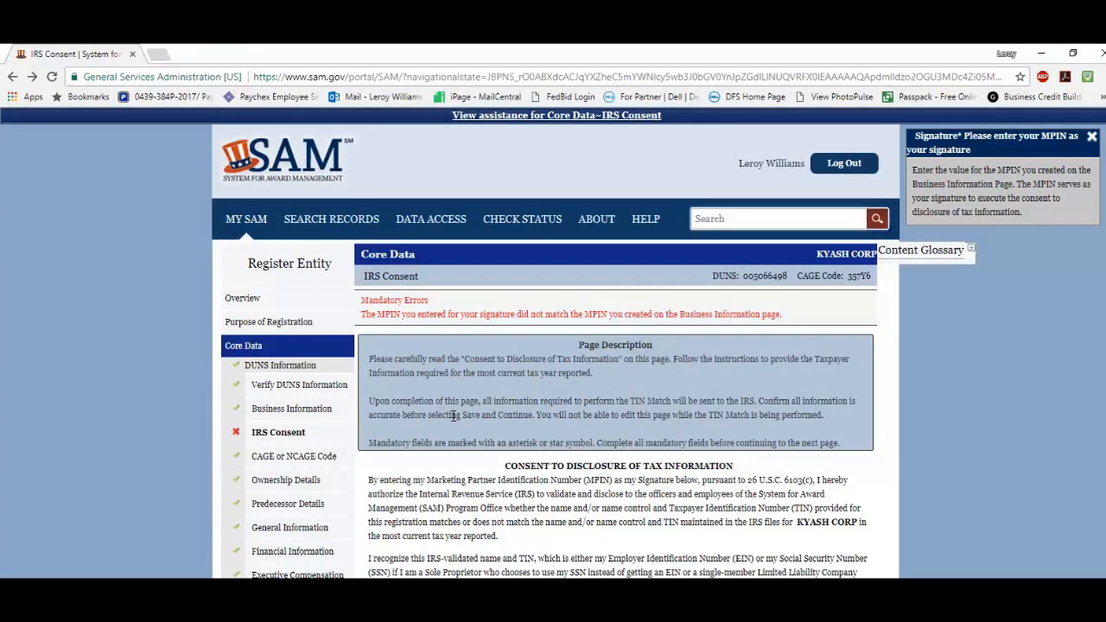
pyautogui.scroll(-3, 453, 416)
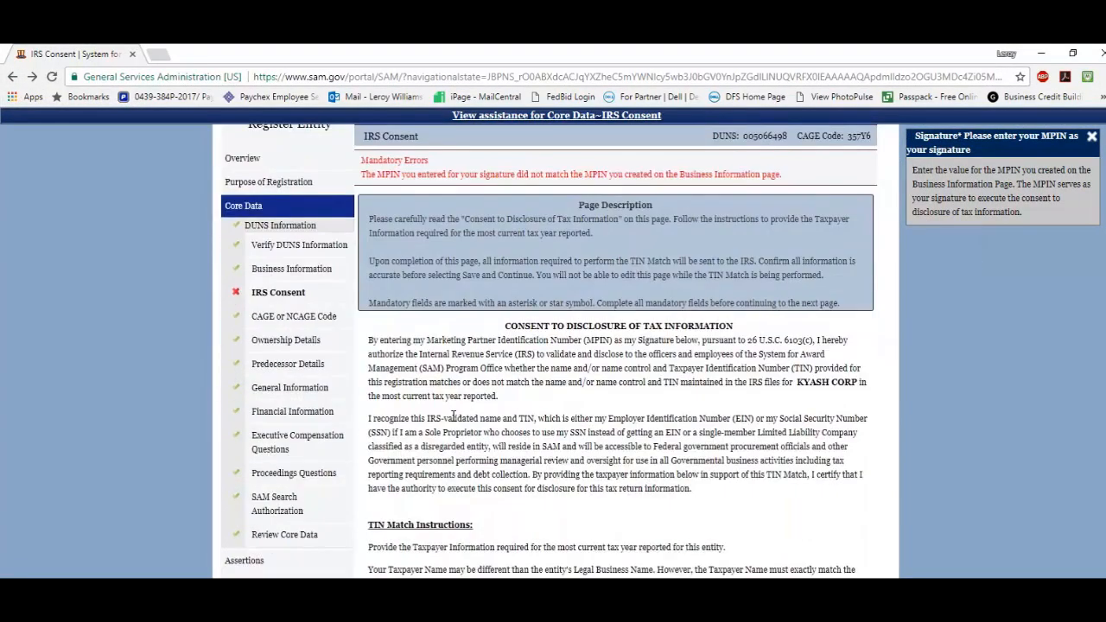
pyautogui.scroll(-5, 453, 417)
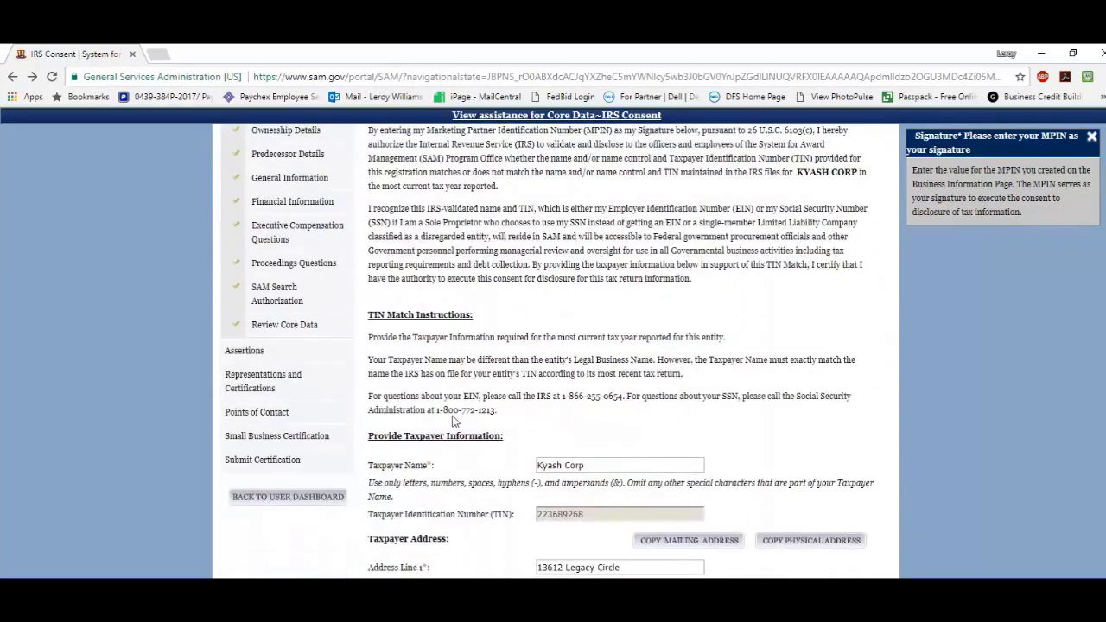
pyautogui.scroll(-8, 452, 421)
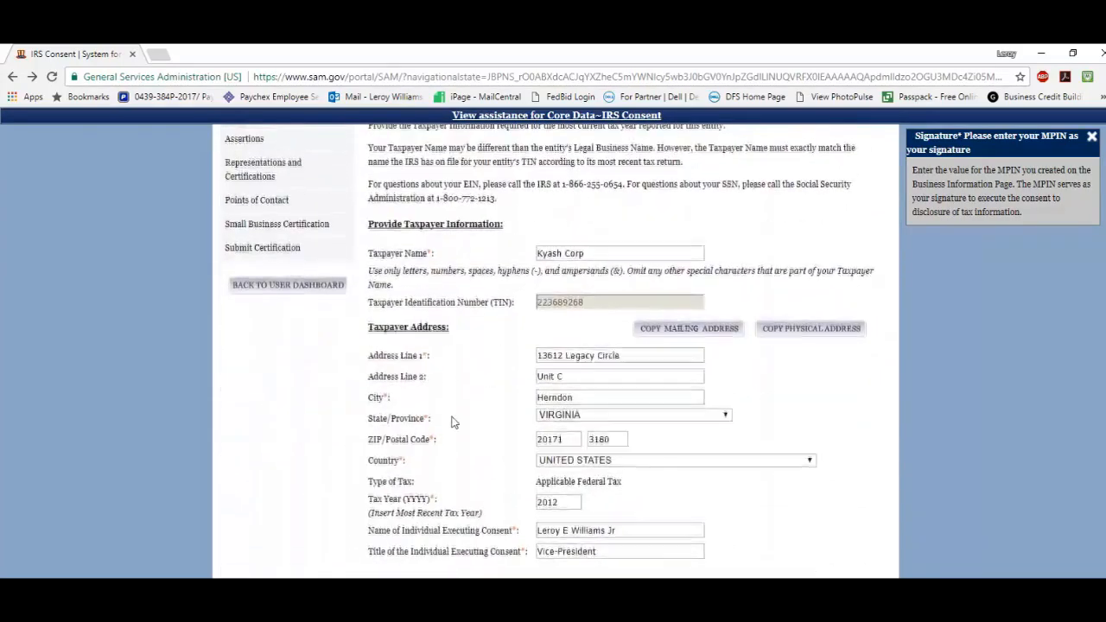
pyautogui.click(10, 76)
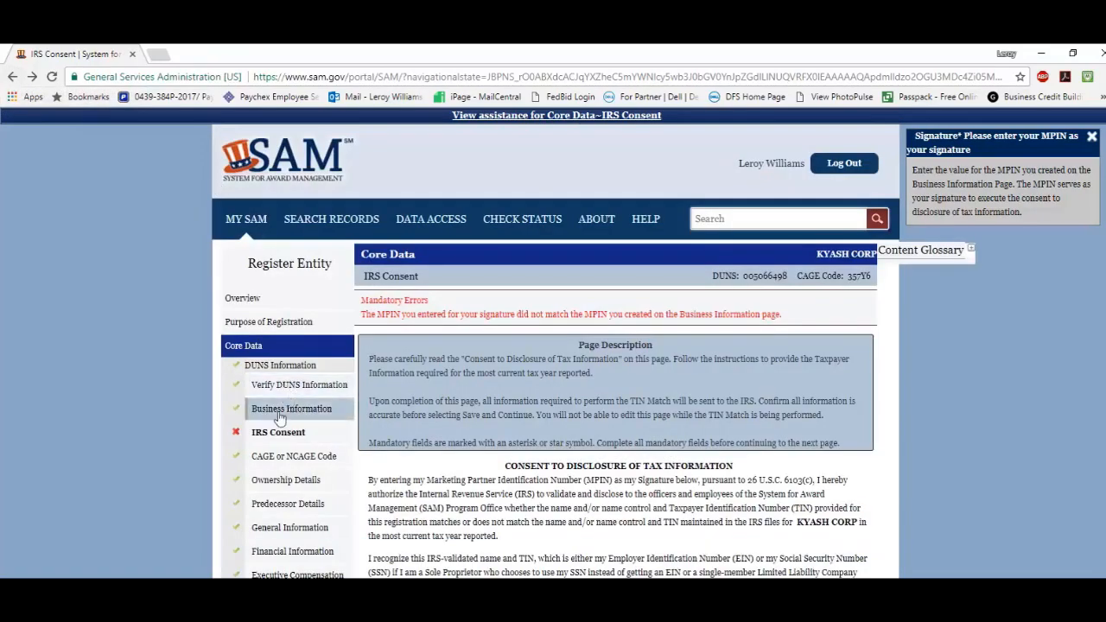
pyautogui.click(276, 414)
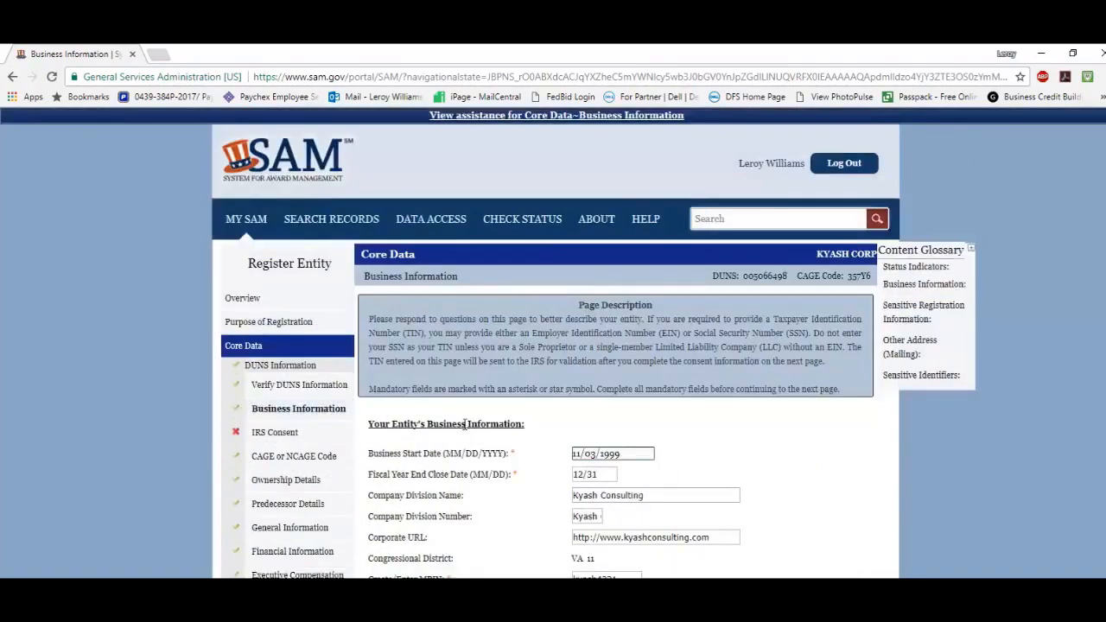
# Save Business Information again to get back to IRS Consent.
pyautogui.scroll(-3, 465, 424)
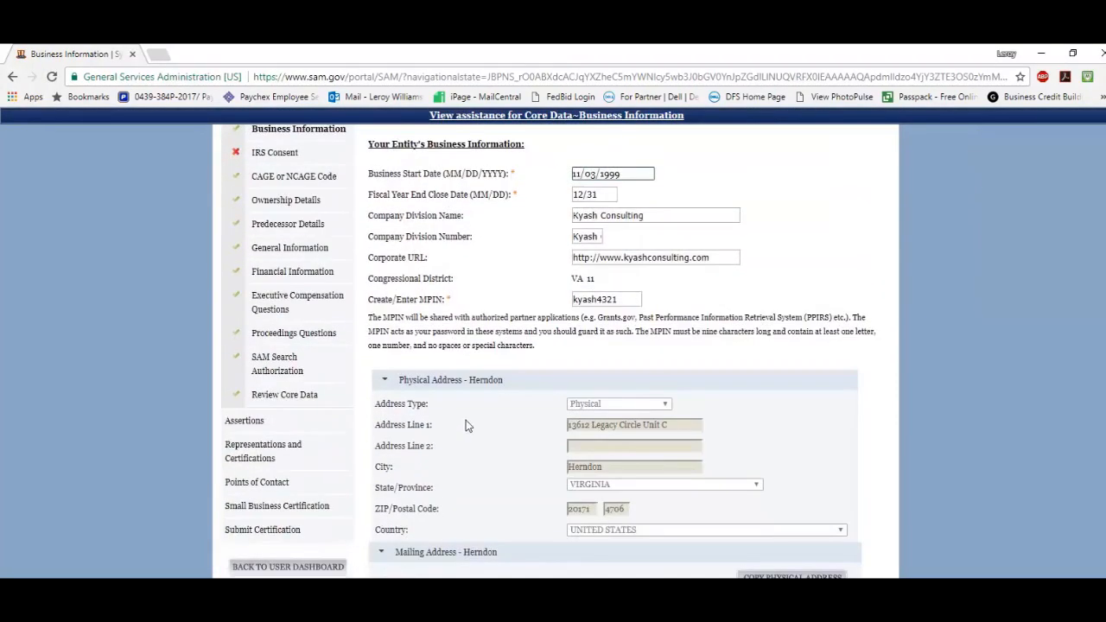
pyautogui.scroll(-6, 465, 424)
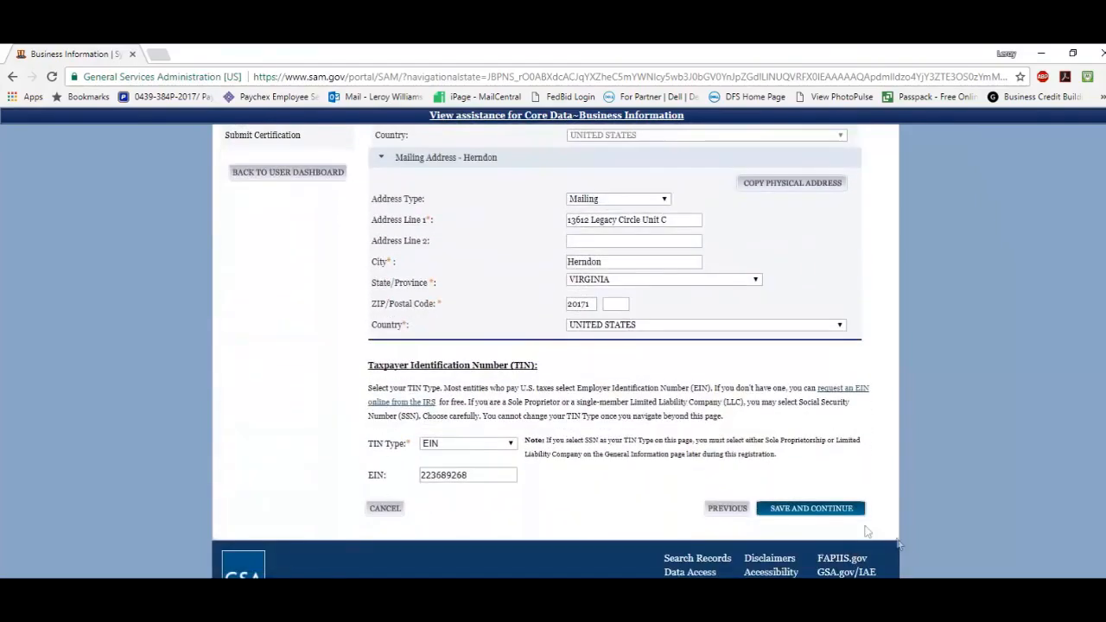
pyautogui.click(817, 513)
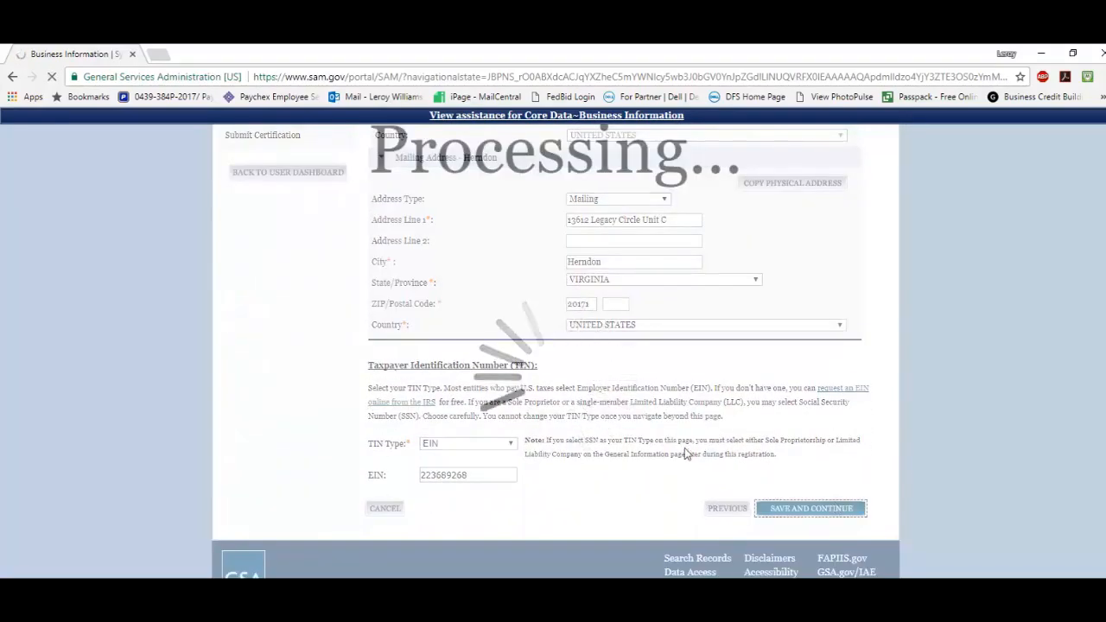
# Sign IRS Consent with the MPIN, date it 9/28/2017, and save it.
pyautogui.scroll(-2, 686, 451)
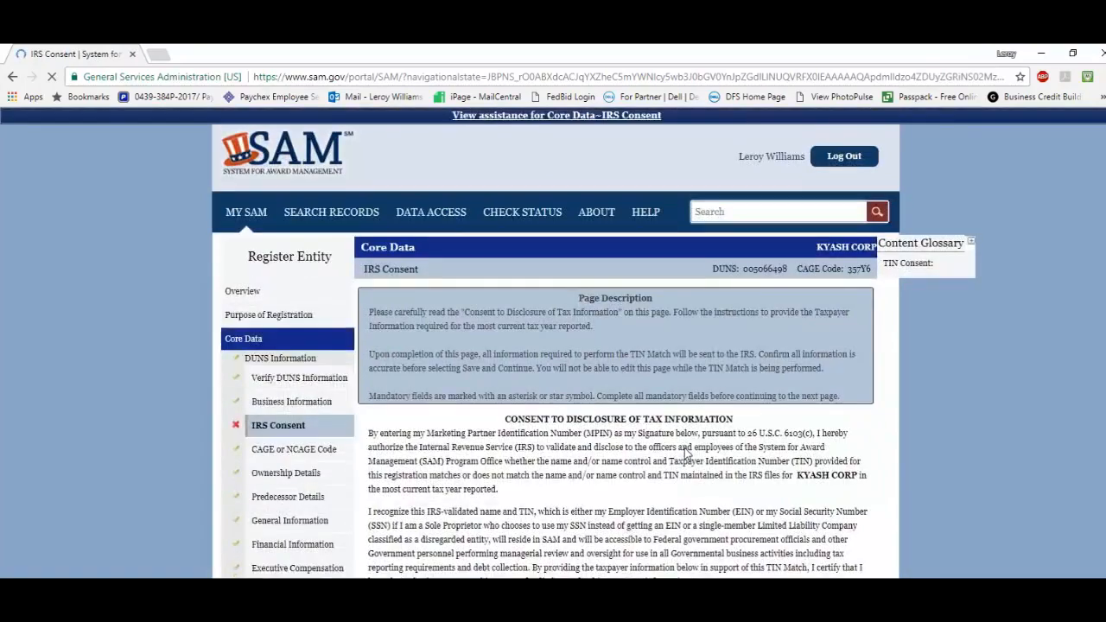
pyautogui.scroll(-7, 685, 452)
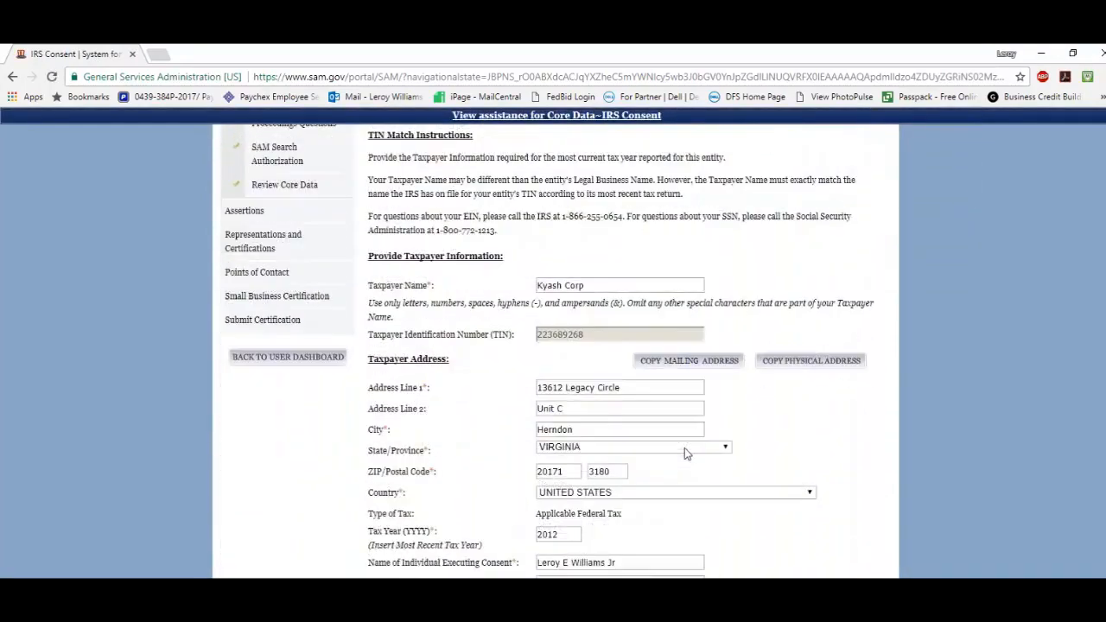
pyautogui.scroll(-2, 684, 451)
pyautogui.click(575, 453)
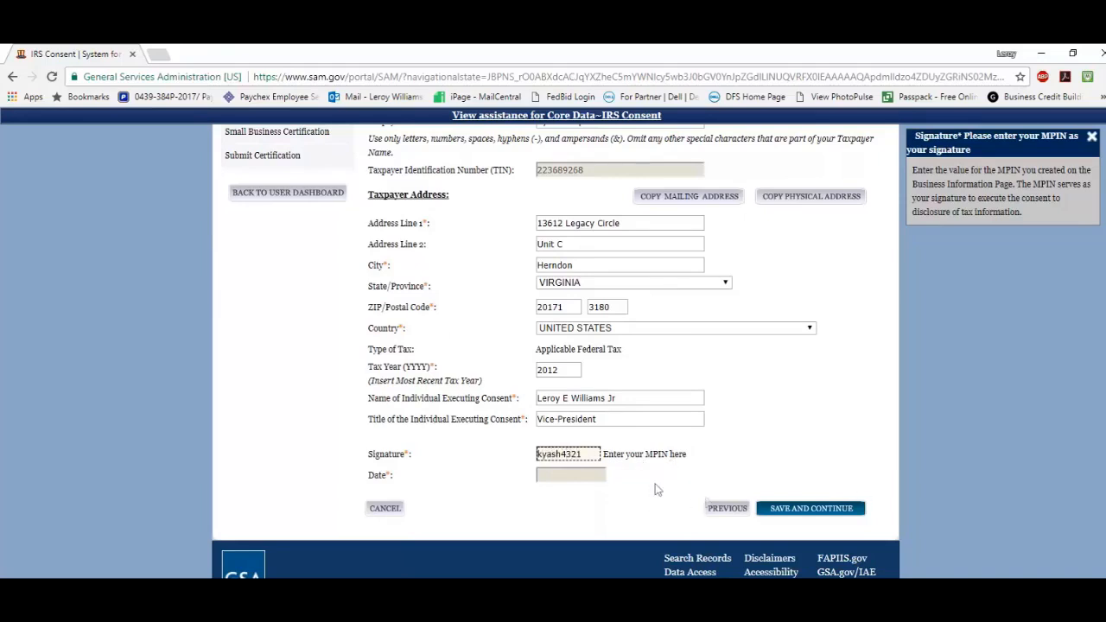
pyautogui.click(590, 473)
pyautogui.click(791, 510)
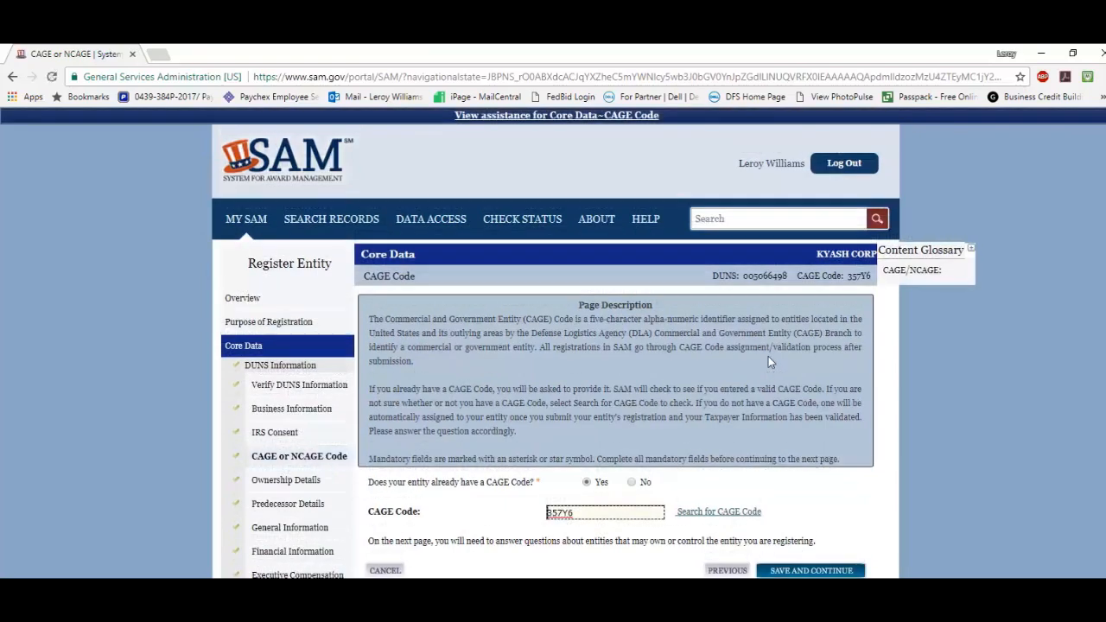
# Save the existing CAGE Code, ownership and predecessor answers unchanged.
pyautogui.scroll(-3, 768, 361)
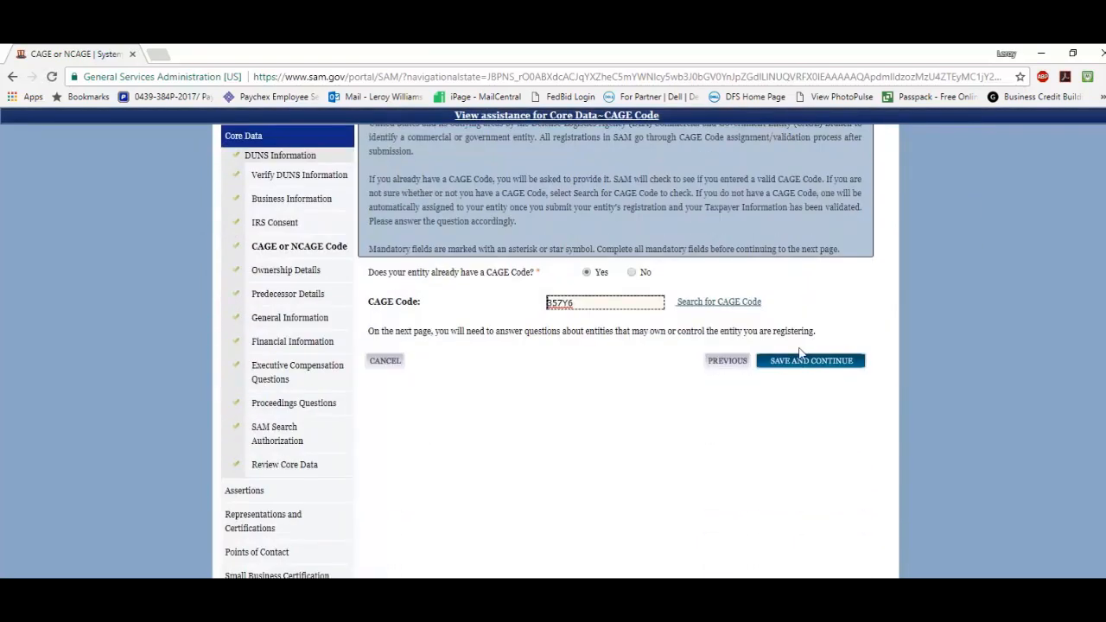
pyautogui.click(801, 361)
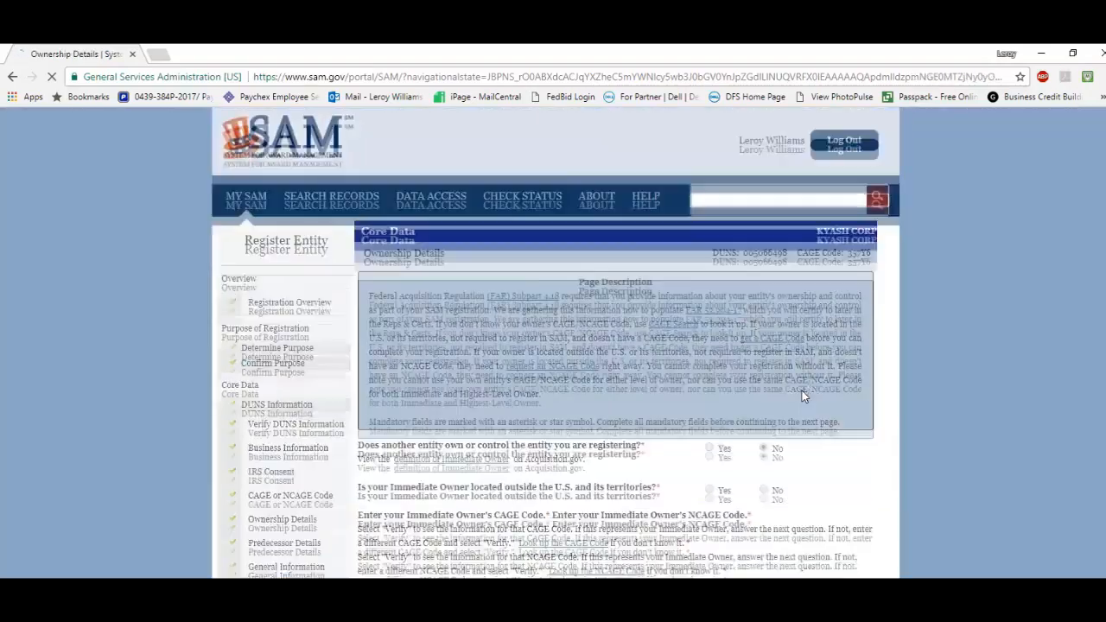
pyautogui.scroll(-3, 808, 393)
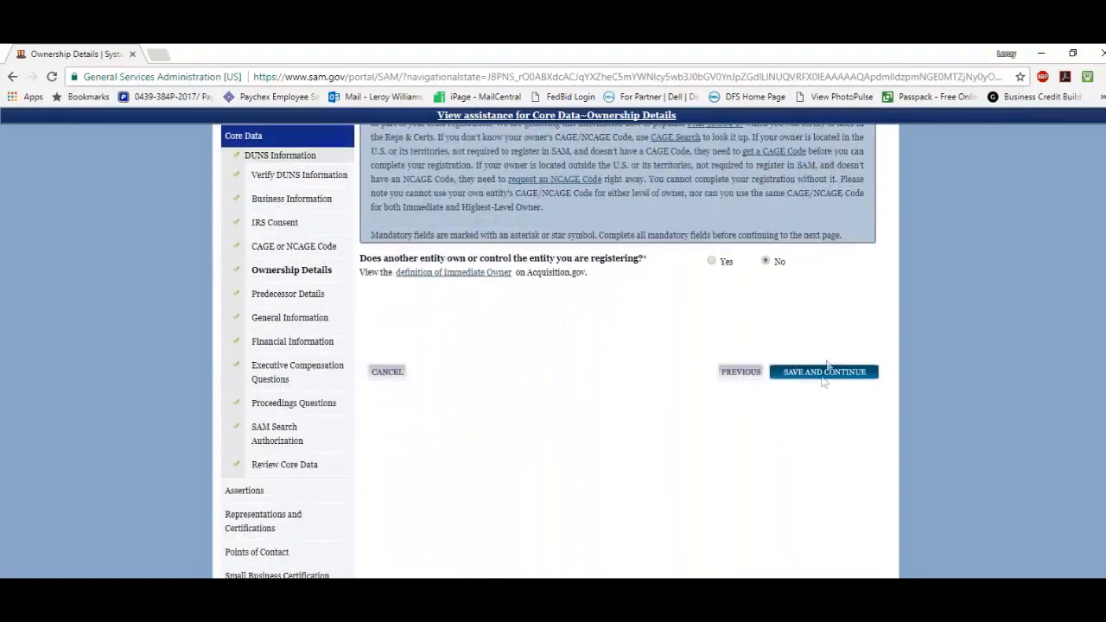
pyautogui.click(813, 374)
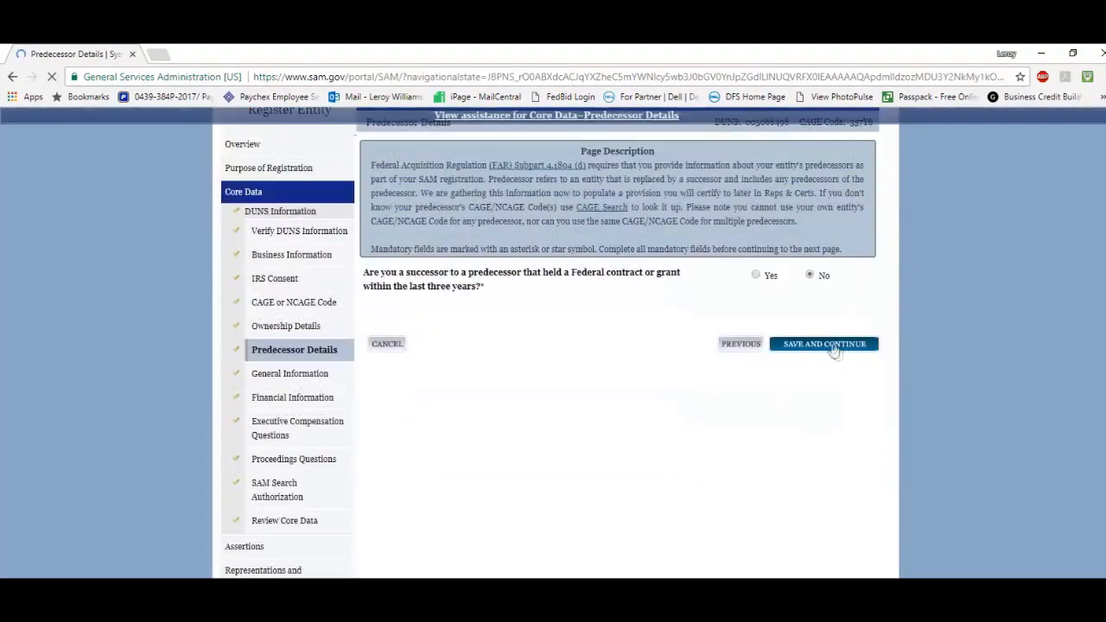
pyautogui.scroll(-3, 832, 423)
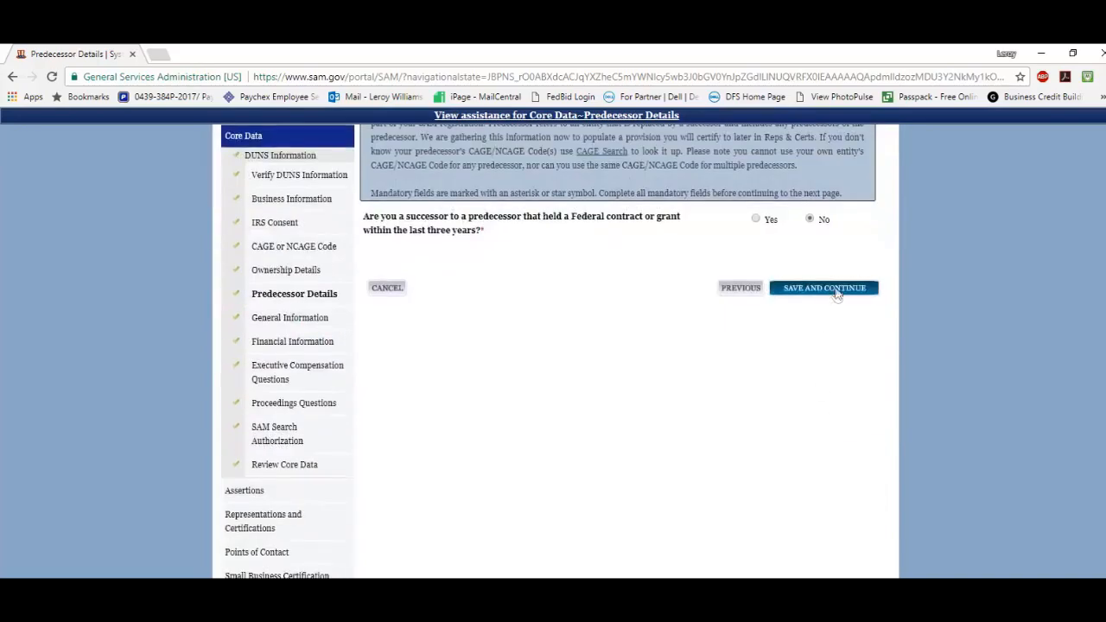
pyautogui.click(836, 291)
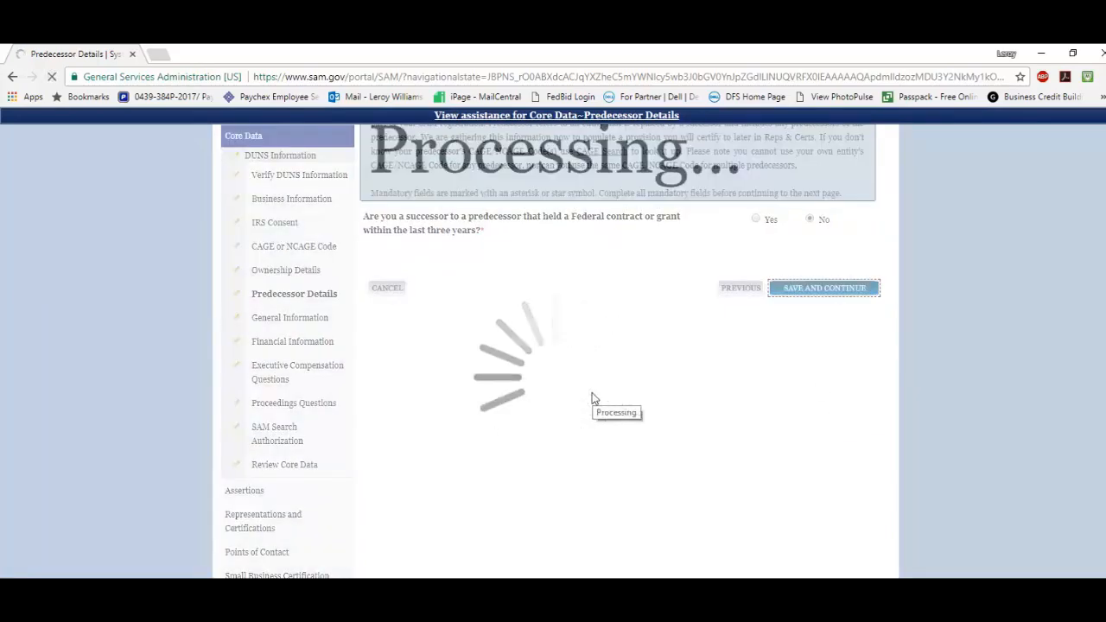
# Save General Information, Executive Compensation, Proceedings and SAM Search Authorization with public search kept checked.
pyautogui.scroll(-4, 684, 400)
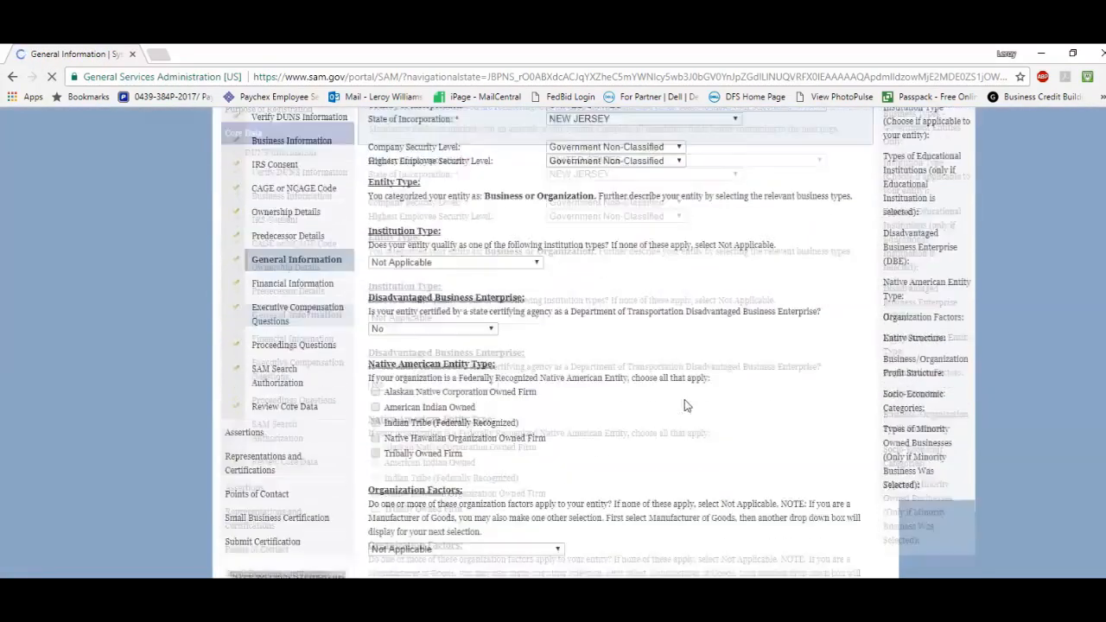
pyautogui.scroll(-8, 674, 411)
pyautogui.click(788, 507)
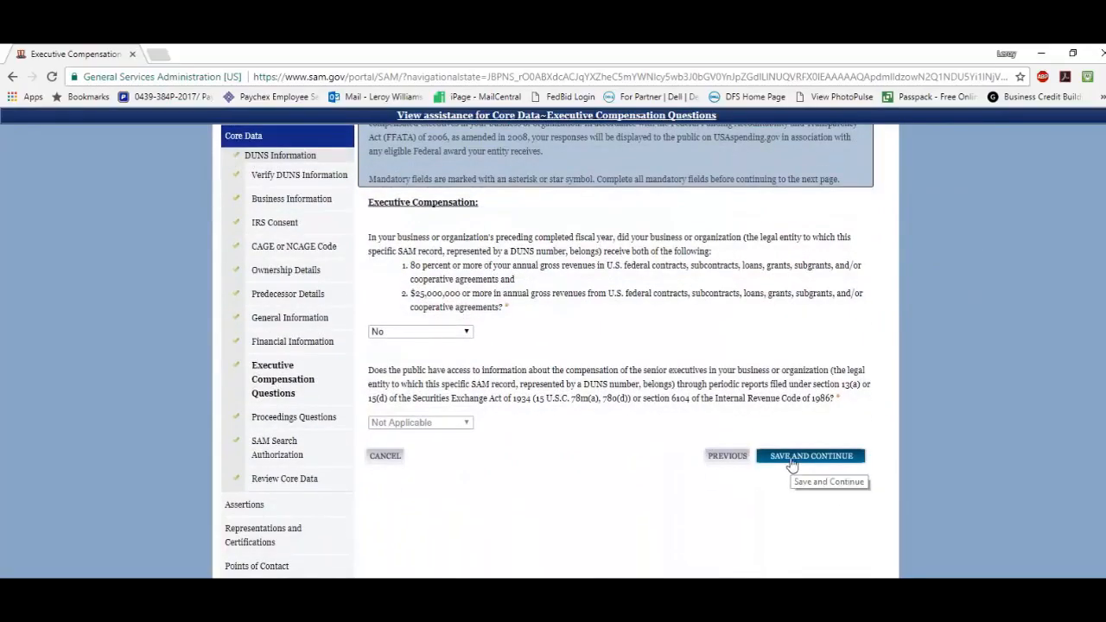
pyautogui.click(799, 460)
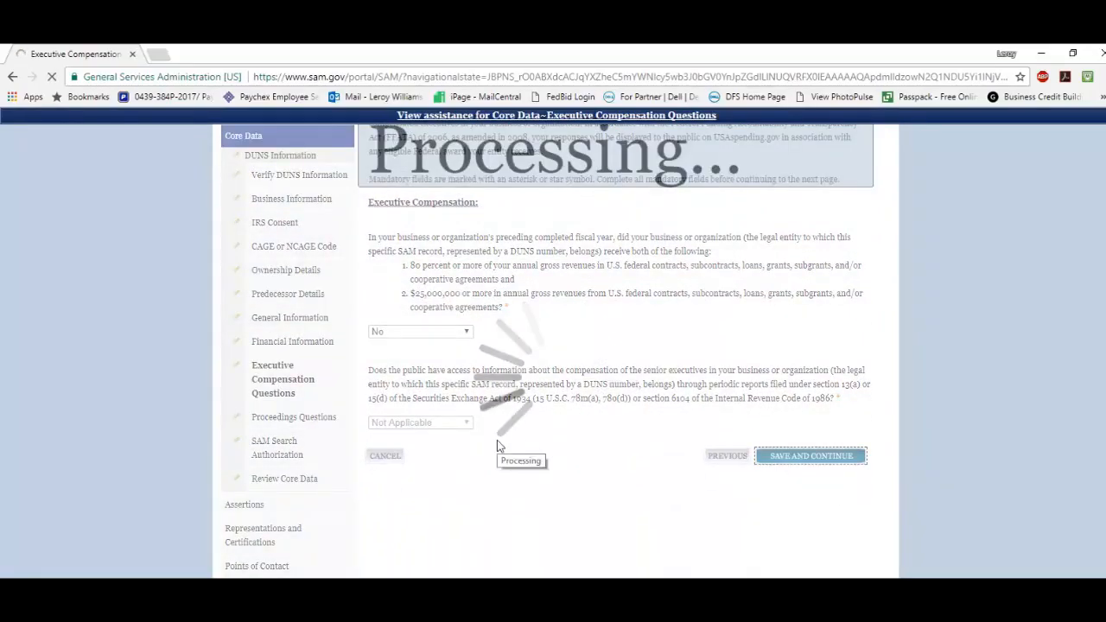
pyautogui.scroll(-4, 500, 440)
pyautogui.scroll(-5, 674, 481)
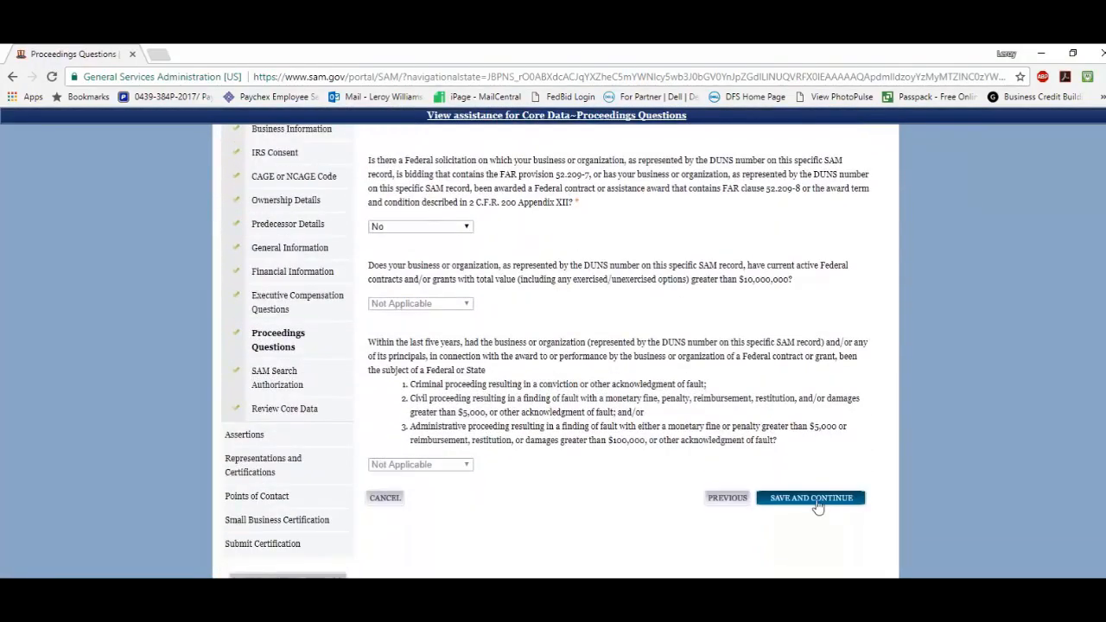
pyautogui.click(812, 499)
pyautogui.scroll(-3, 650, 500)
pyautogui.scroll(-1, 797, 470)
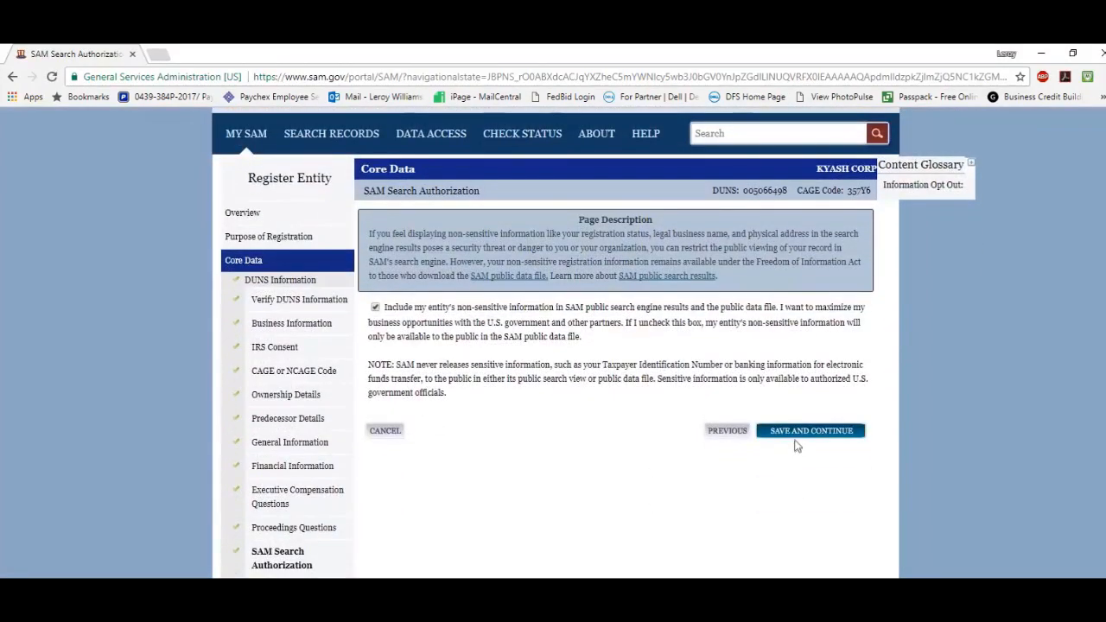
pyautogui.click(796, 432)
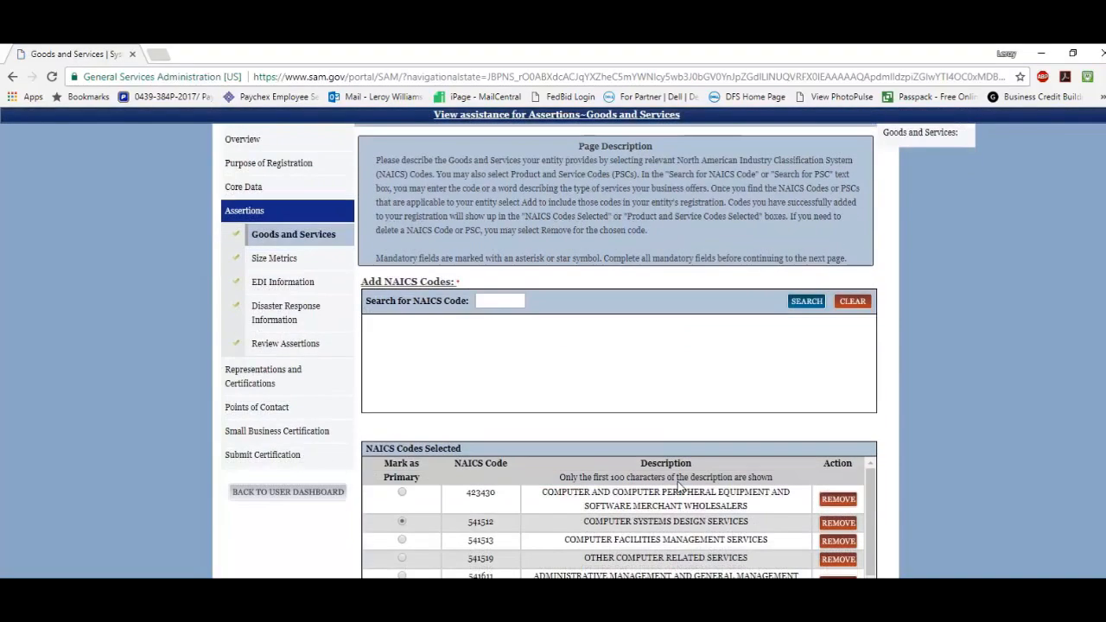
# Save the Goods and Services codes and the Size Metrics page.
pyautogui.scroll(3, 677, 481)
pyautogui.scroll(-3, 677, 481)
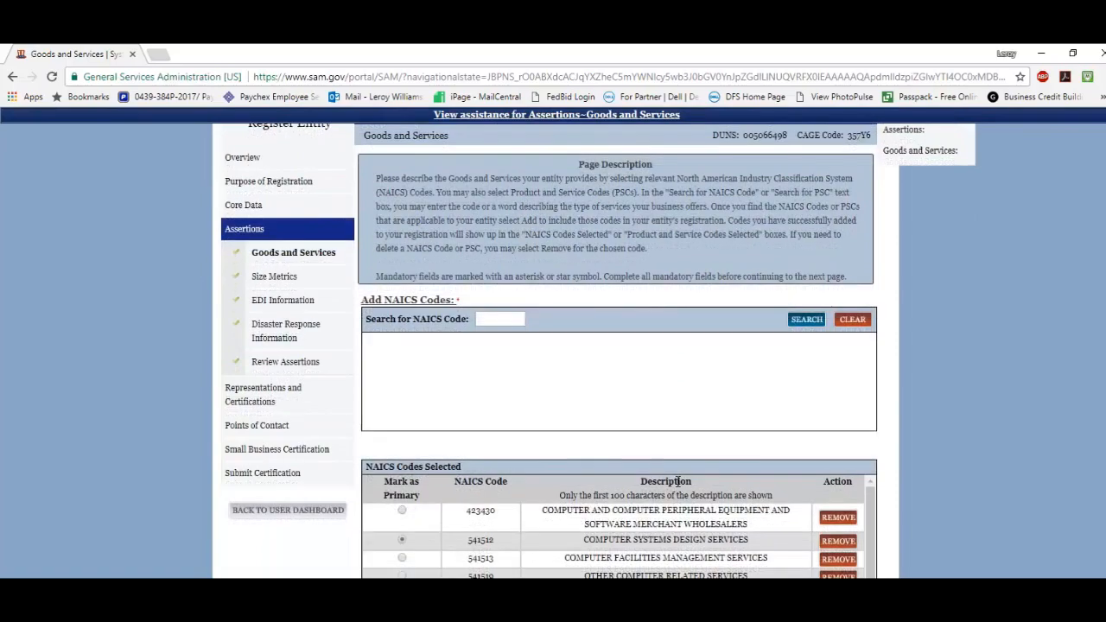
pyautogui.scroll(-6, 604, 480)
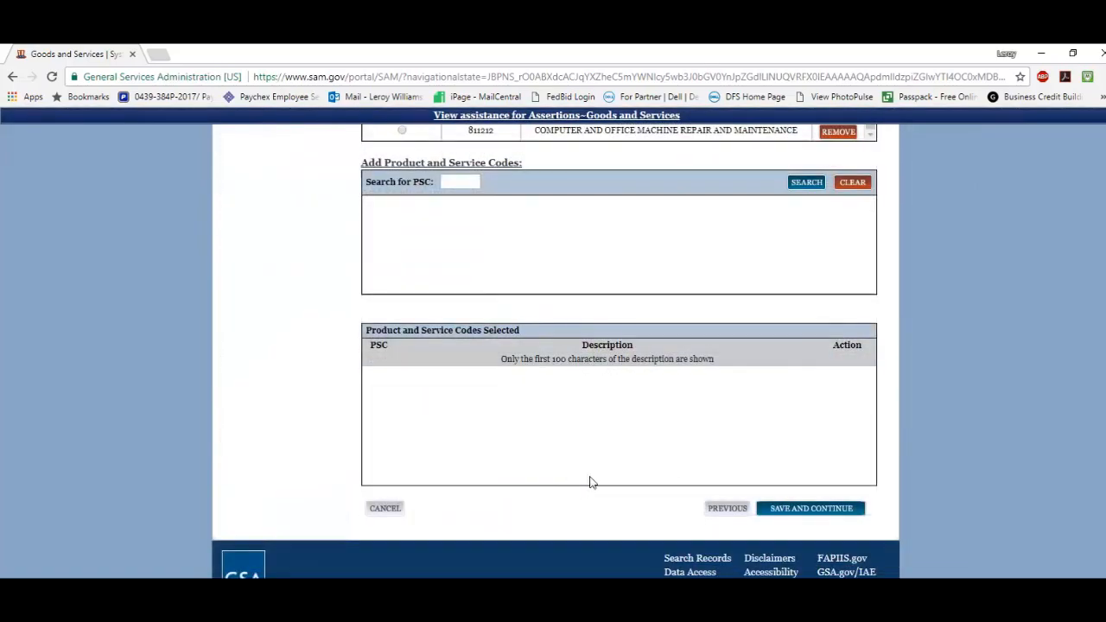
pyautogui.click(813, 509)
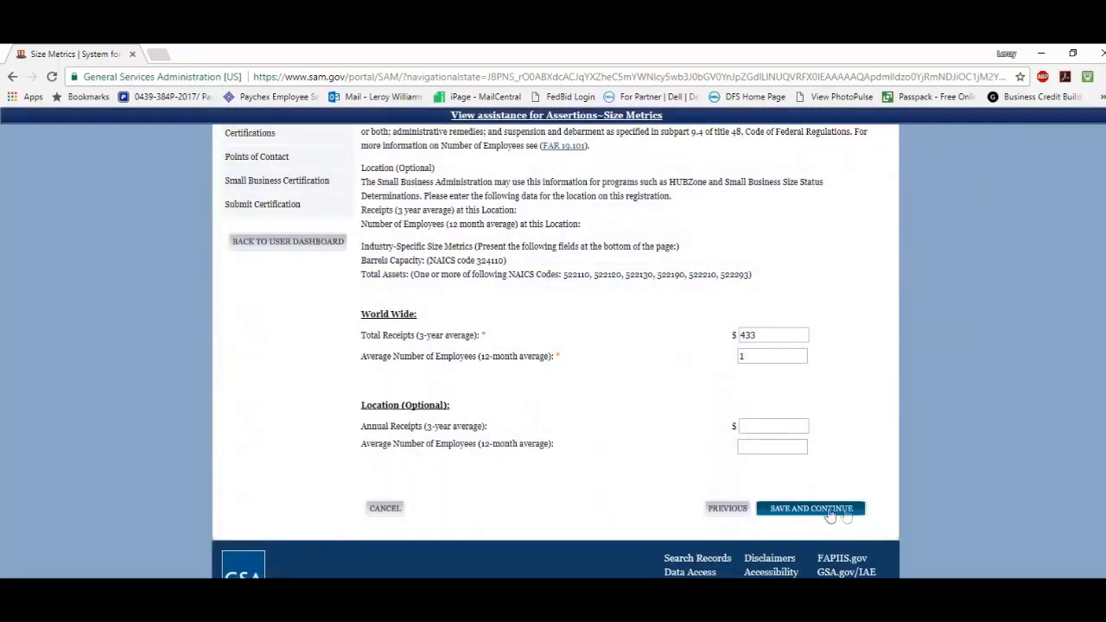
pyautogui.click(829, 512)
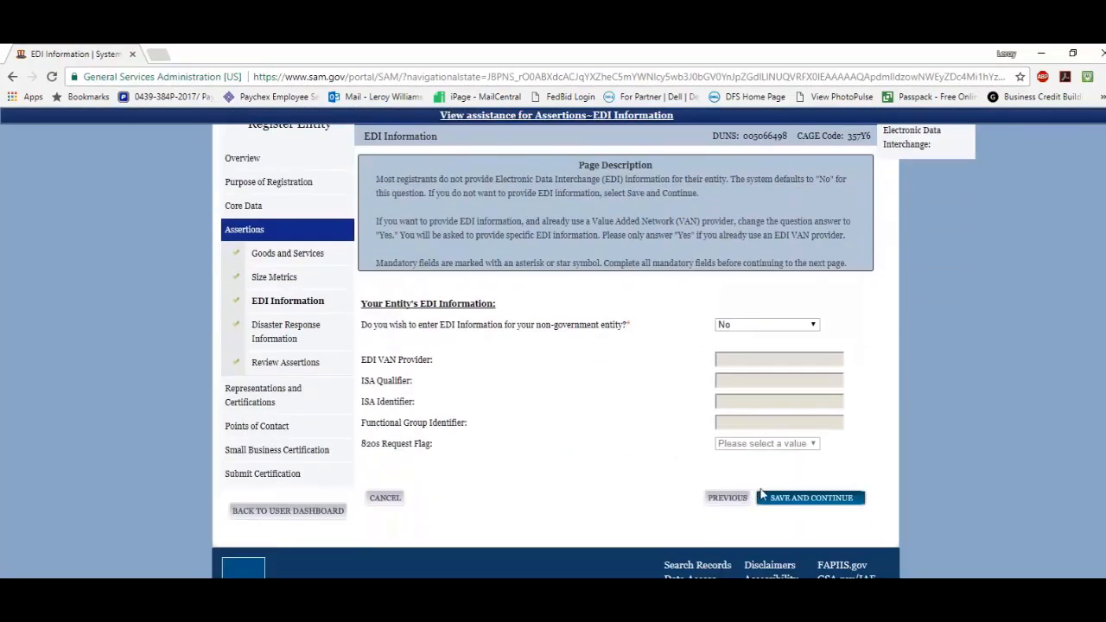
# Save EDI Information and Disaster Response with No, deferring the Dell Update with Remind me later.
pyautogui.click(764, 497)
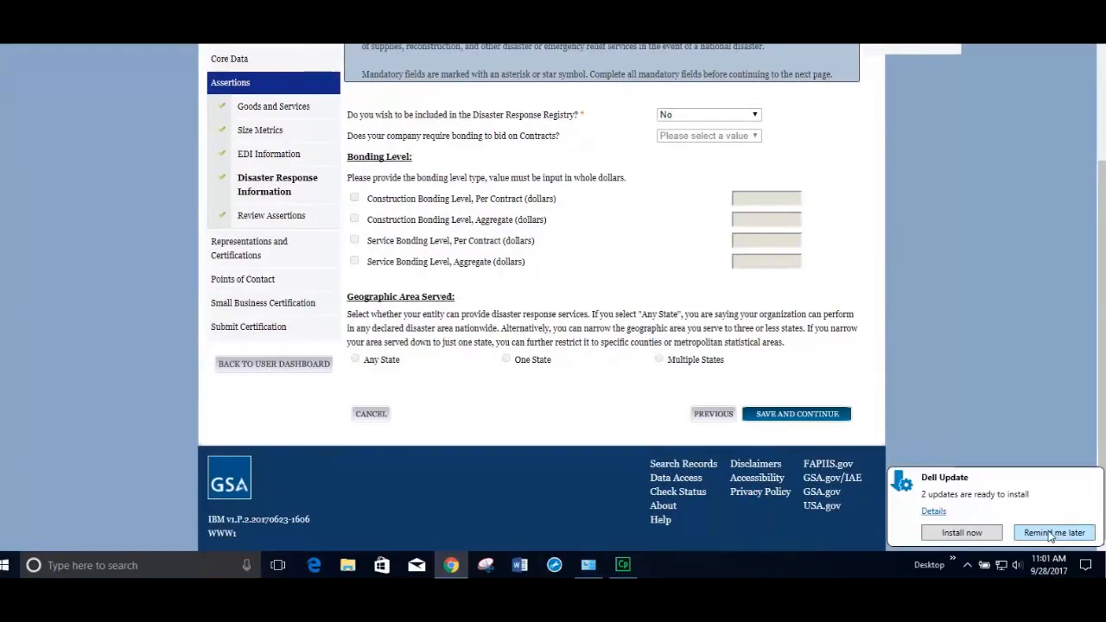
pyautogui.click(1052, 532)
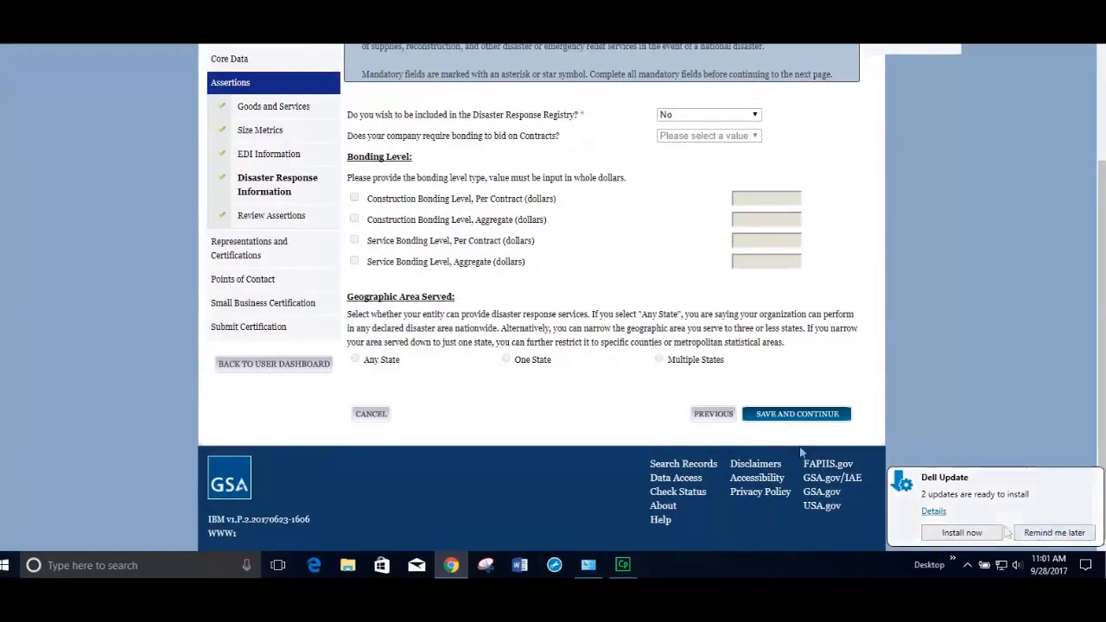
pyautogui.click(778, 418)
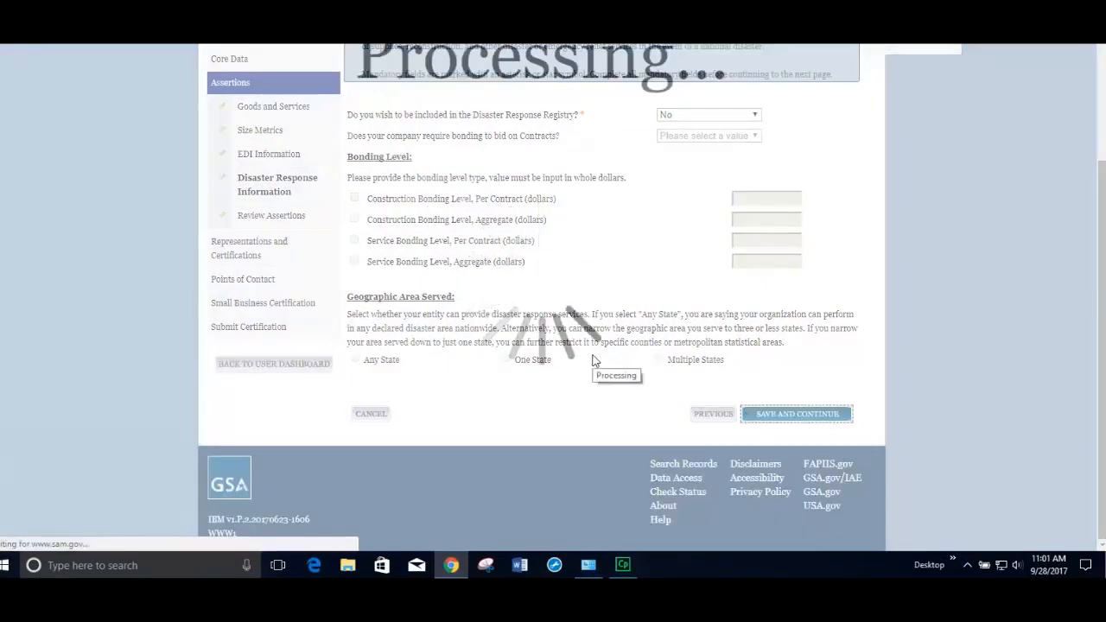
pyautogui.scroll(-8, 592, 356)
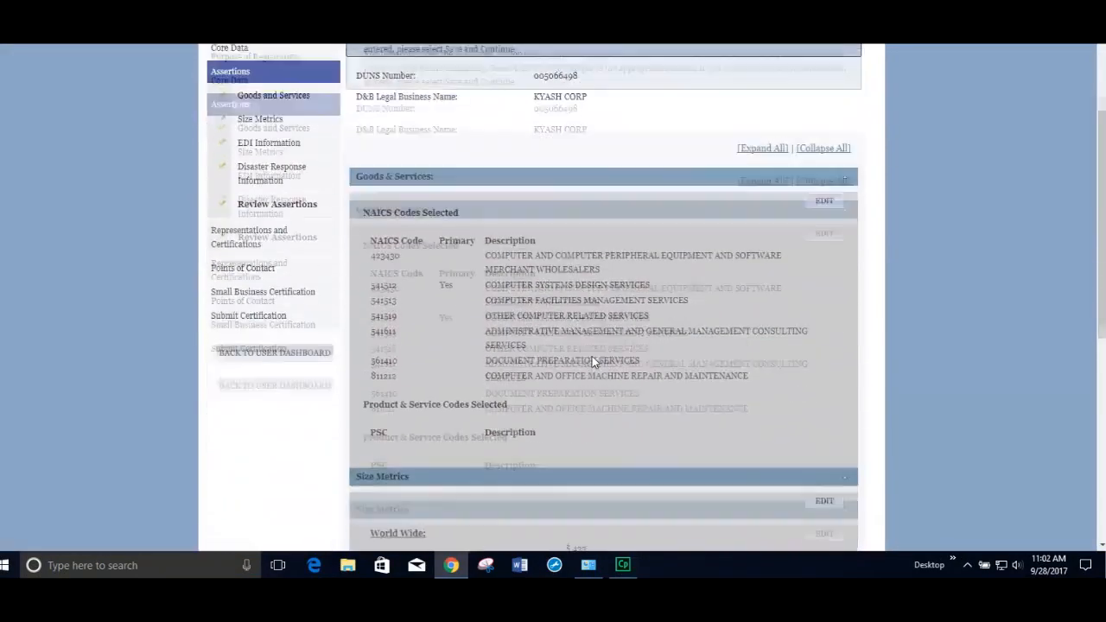
pyautogui.click(803, 415)
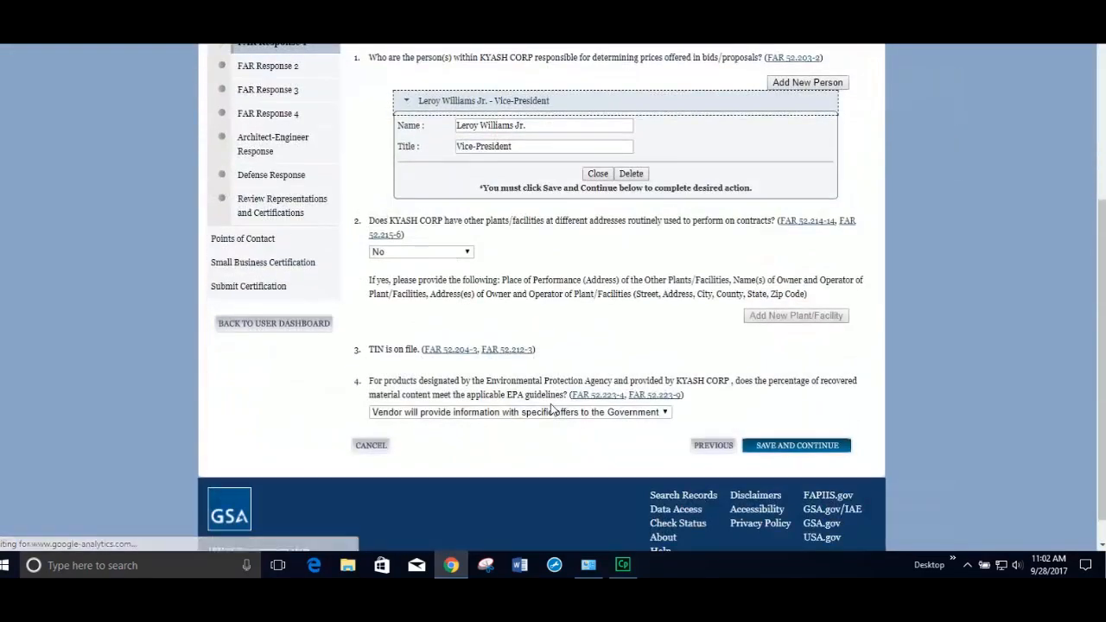
pyautogui.click(782, 445)
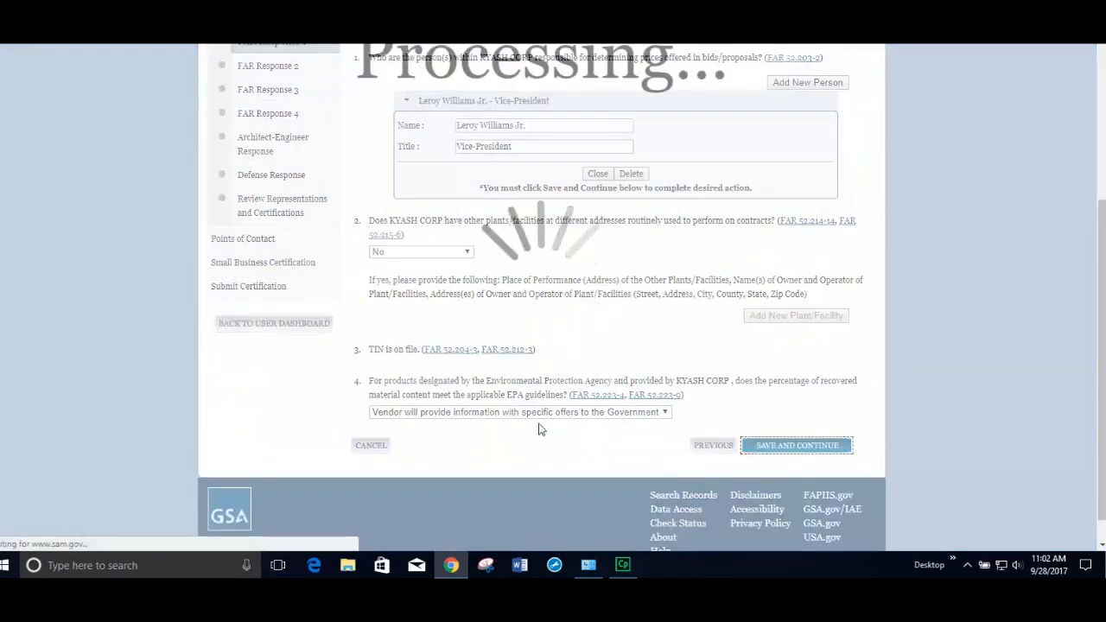
pyautogui.scroll(-4, 539, 429)
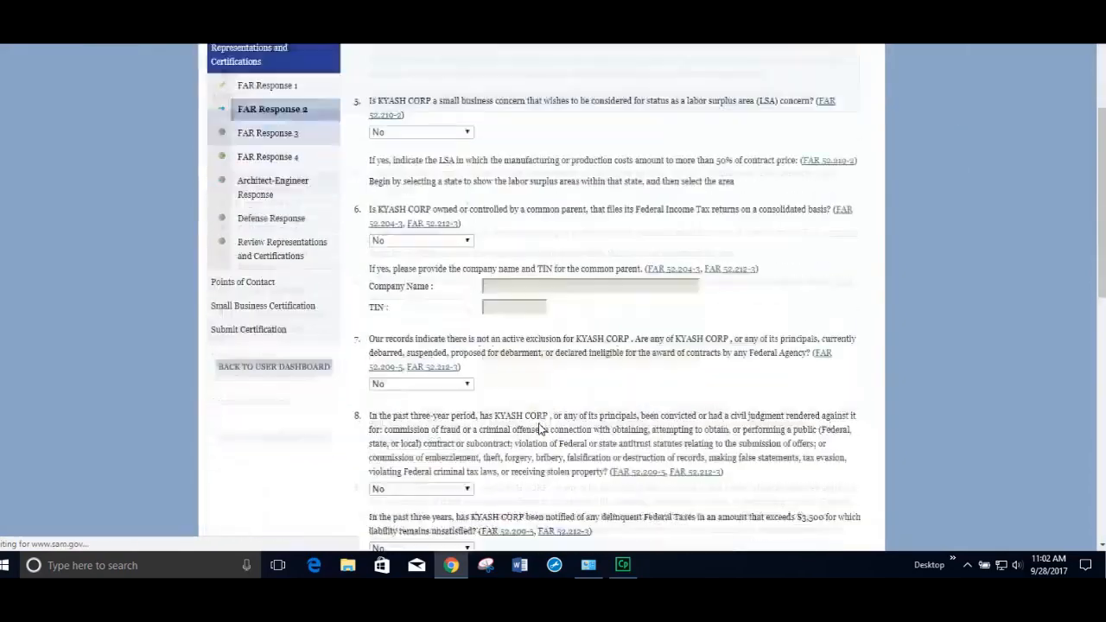
pyautogui.scroll(-5, 539, 428)
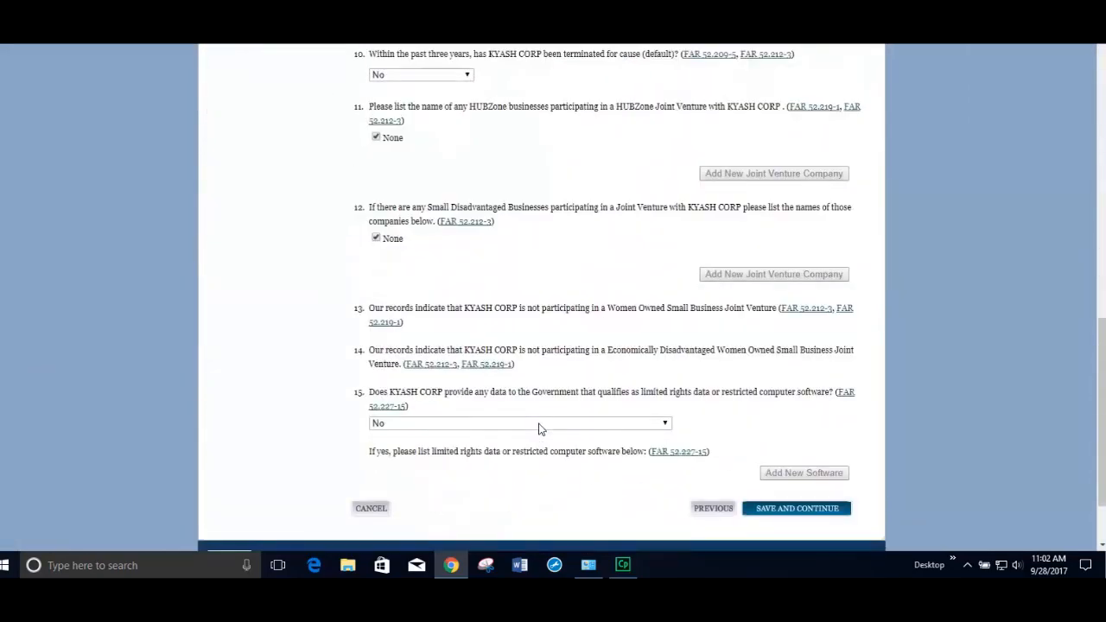
pyautogui.scroll(7, 539, 428)
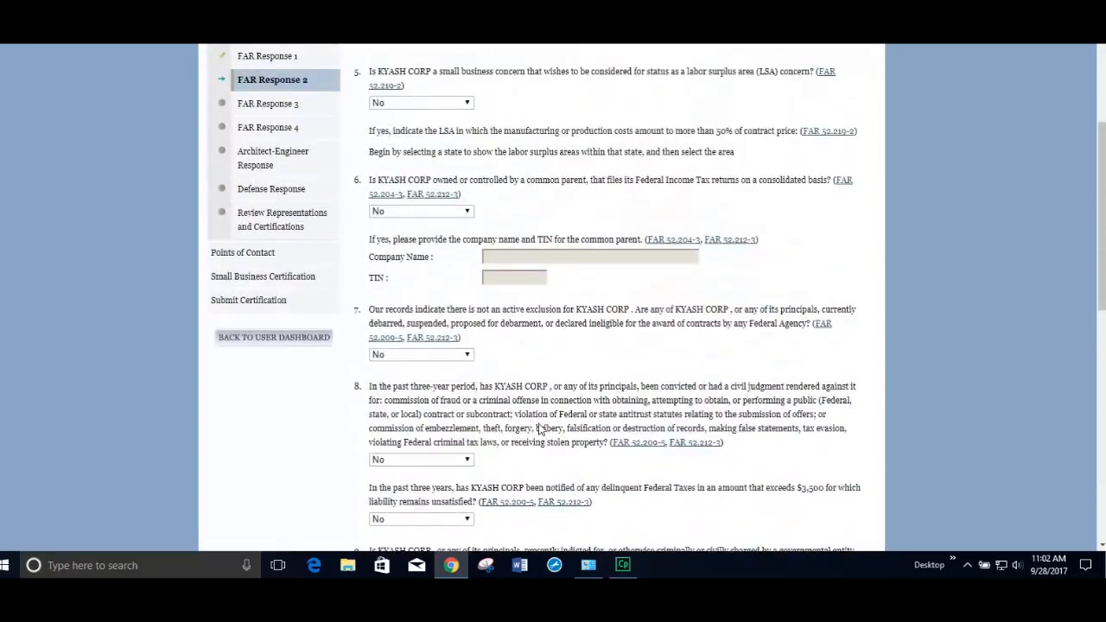
pyautogui.scroll(1, 539, 429)
pyautogui.scroll(-6, 539, 428)
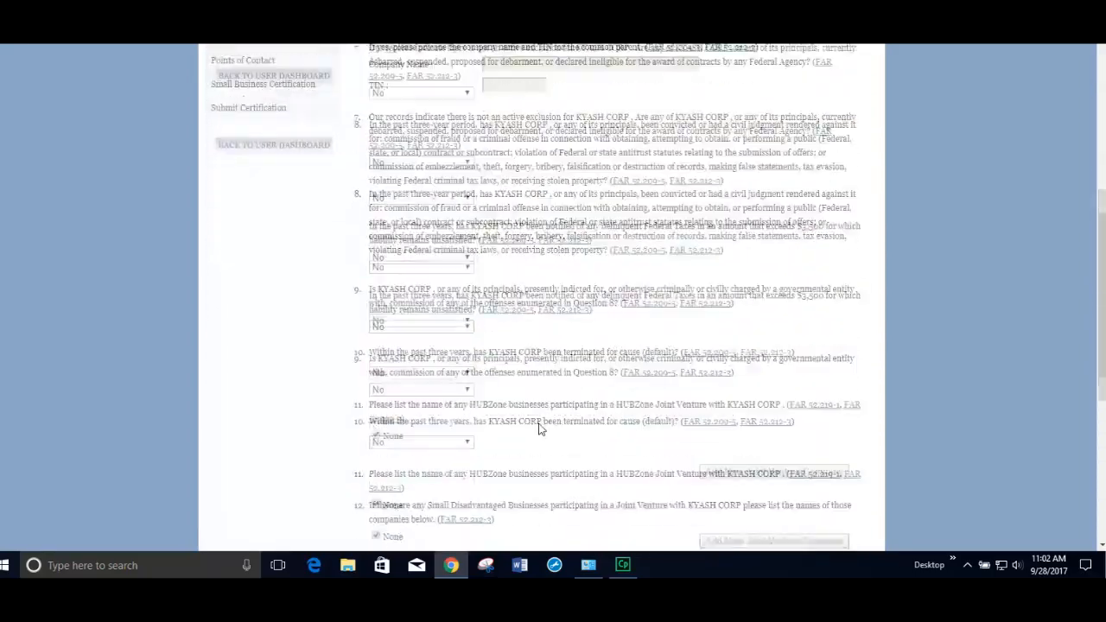
pyautogui.scroll(-2, 539, 428)
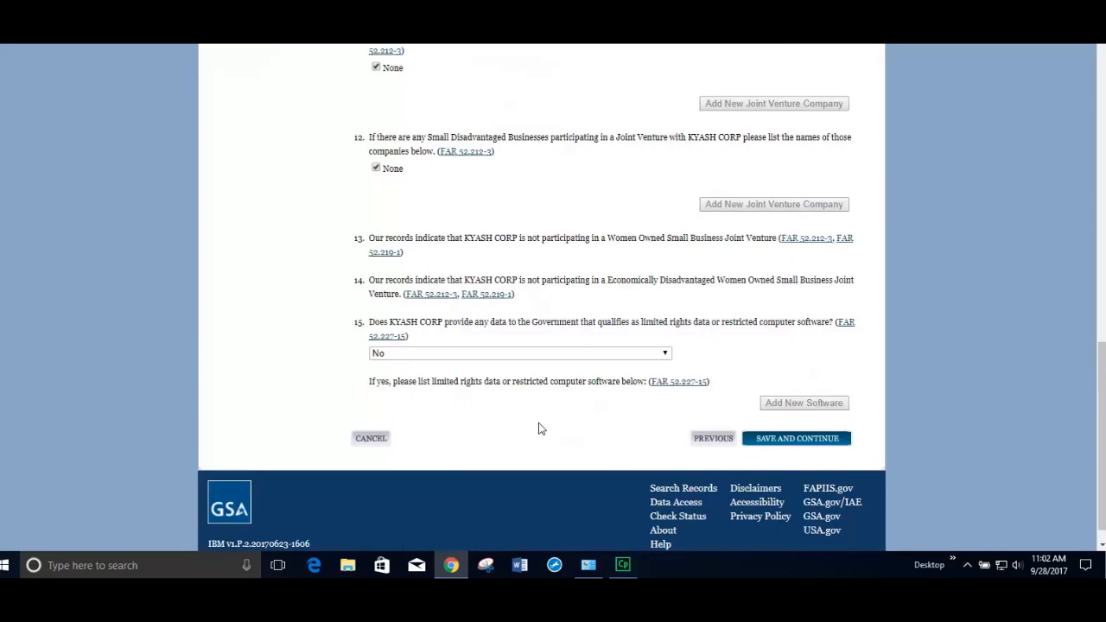
# Save the FAR Response 2 answers to move on to FAR Response 3.
pyautogui.click(802, 439)
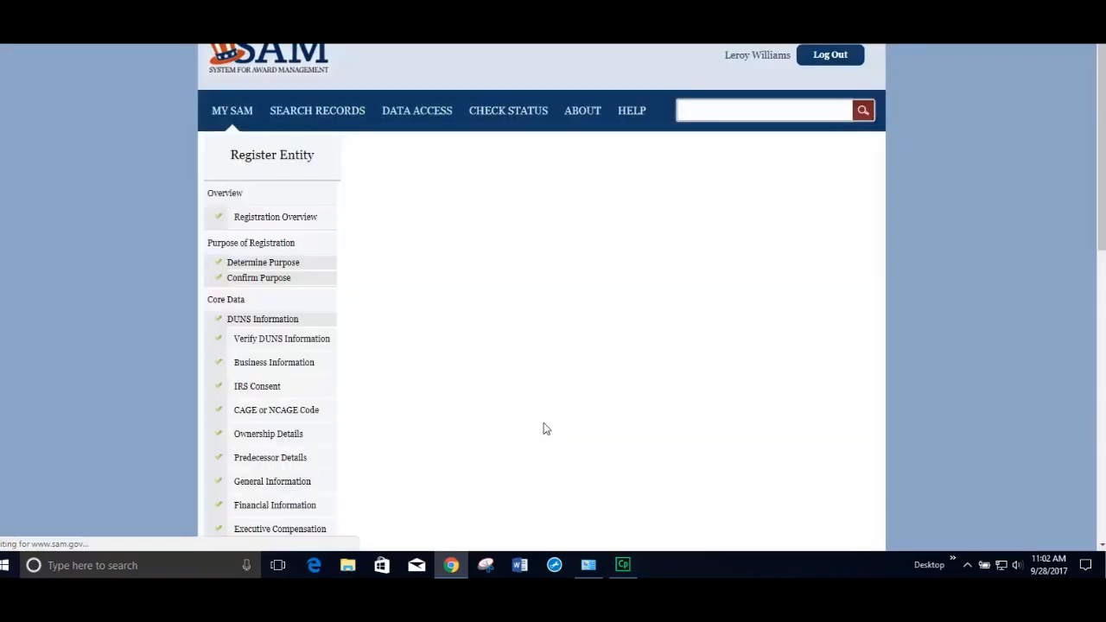
pyautogui.scroll(-3, 544, 426)
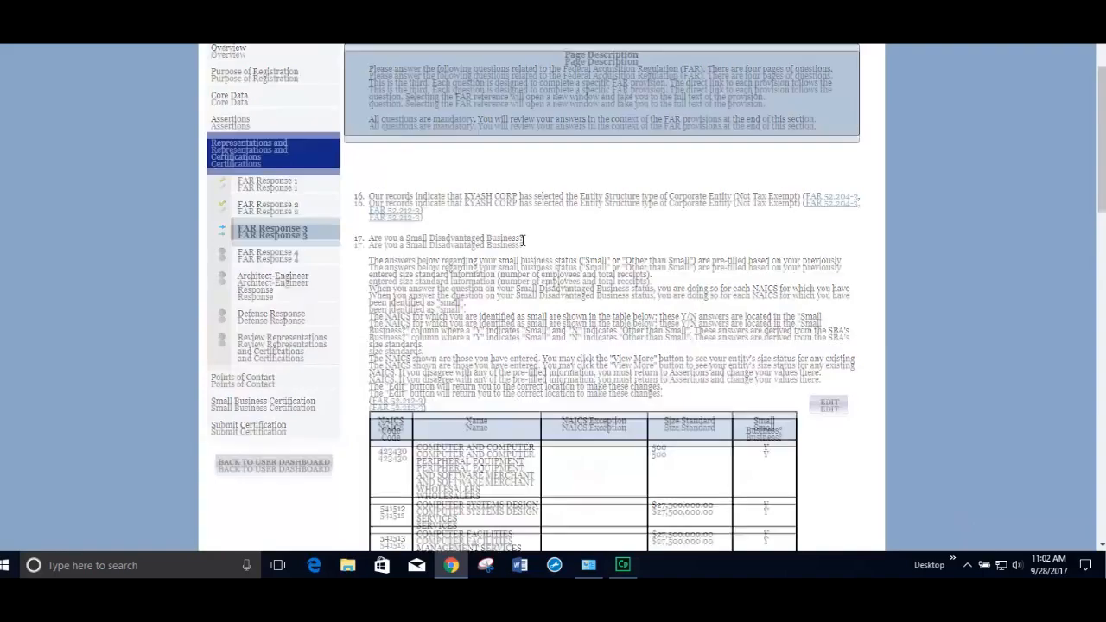
pyautogui.scroll(2, 522, 240)
pyautogui.scroll(-4, 522, 240)
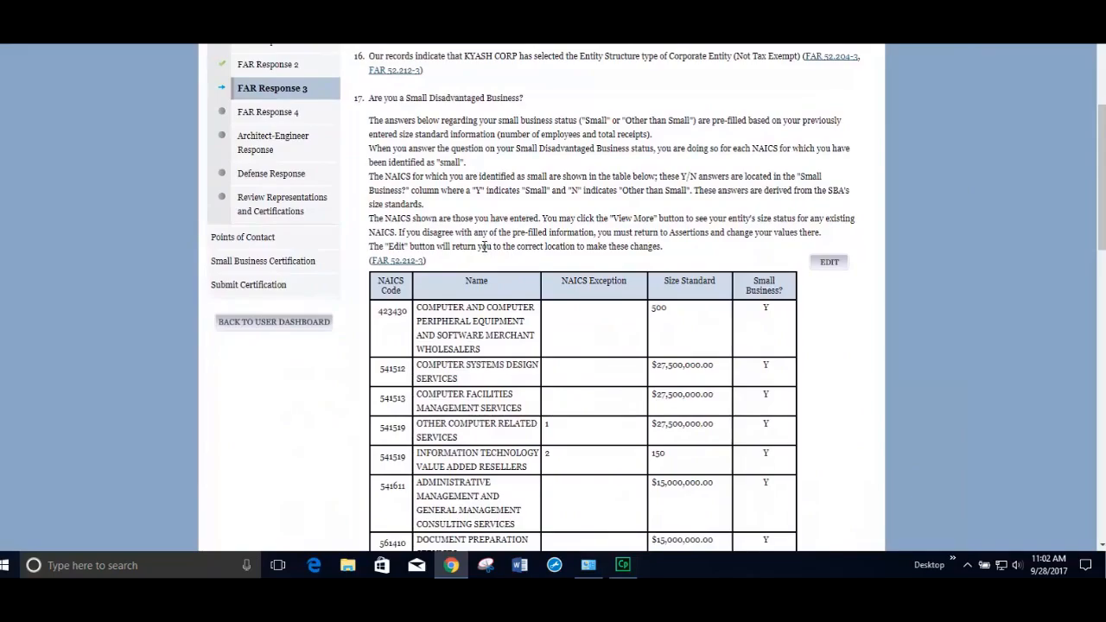
# Review question 17's NAICS size-standard table (answered Yes) and question 19 (No) in FAR Response 3.
pyautogui.scroll(-3, 484, 246)
pyautogui.scroll(2, 484, 251)
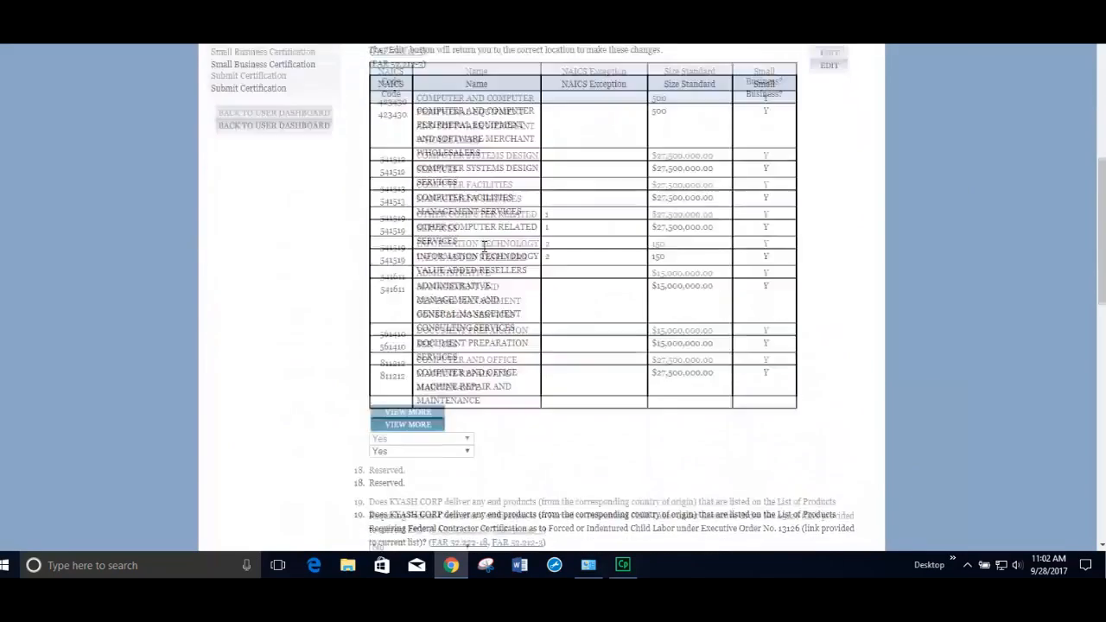
pyautogui.scroll(-2, 484, 250)
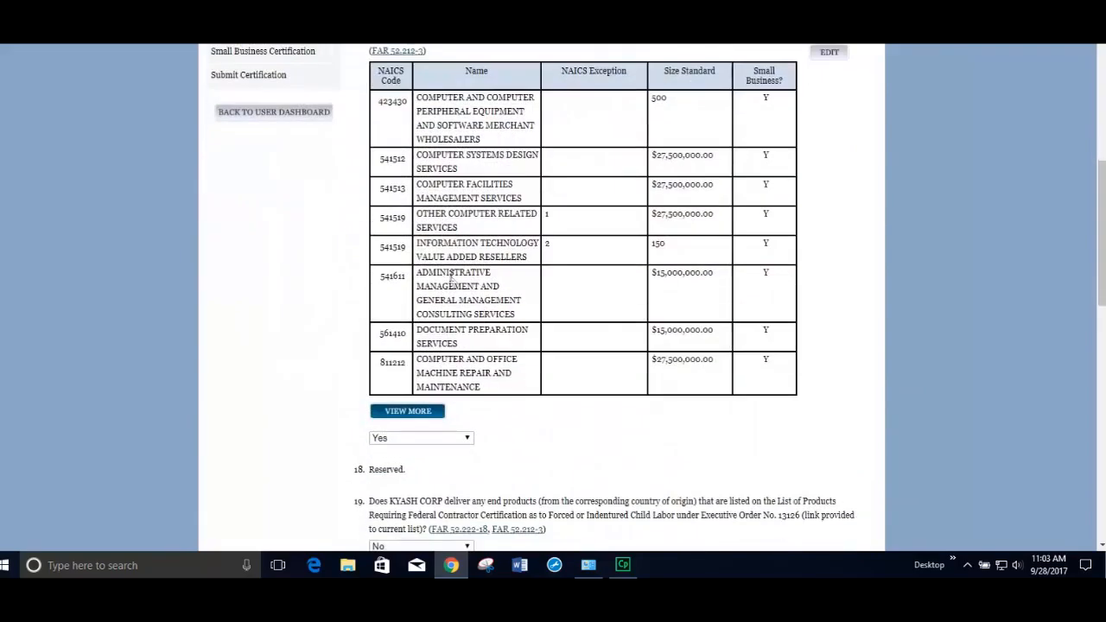
pyautogui.scroll(1, 511, 361)
pyautogui.scroll(1, 489, 386)
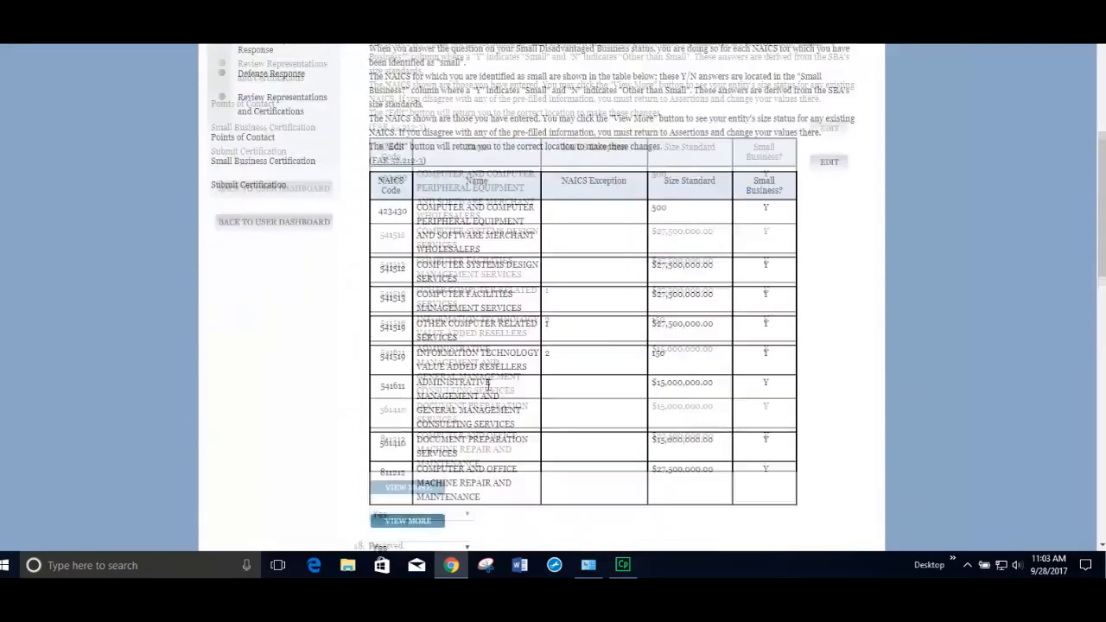
pyautogui.scroll(-3, 488, 386)
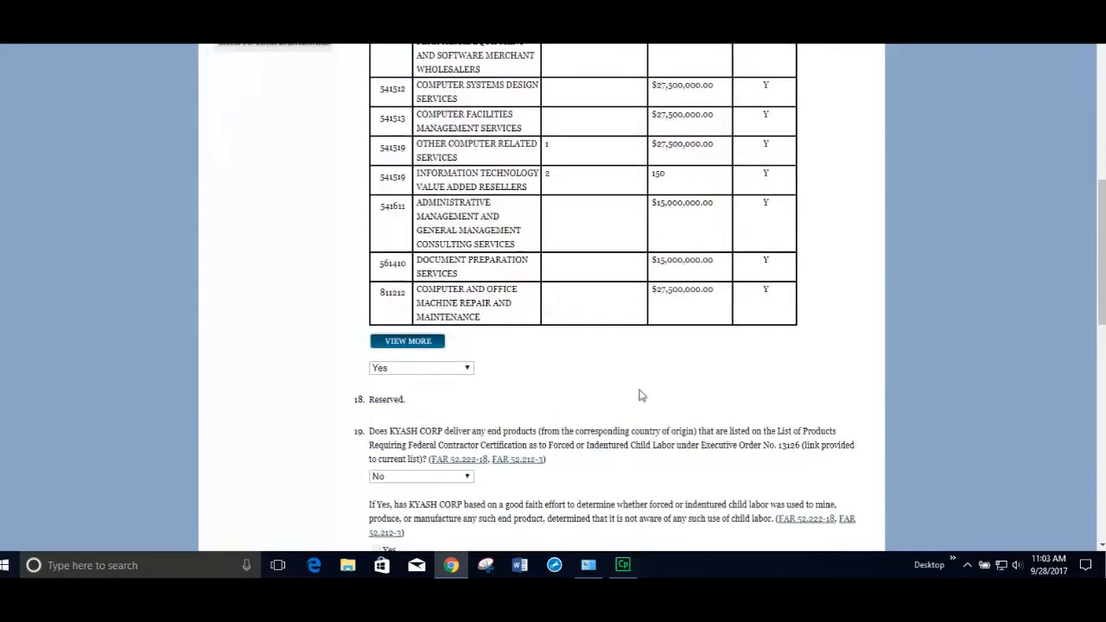
pyautogui.scroll(1, 607, 394)
pyautogui.scroll(3, 607, 394)
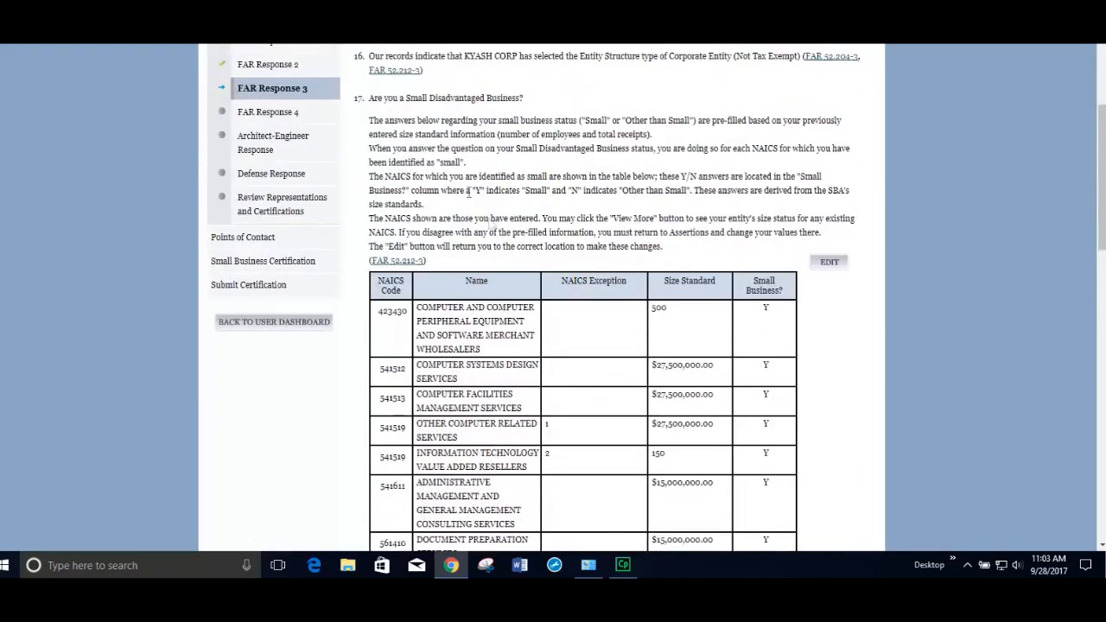
pyautogui.scroll(2, 445, 143)
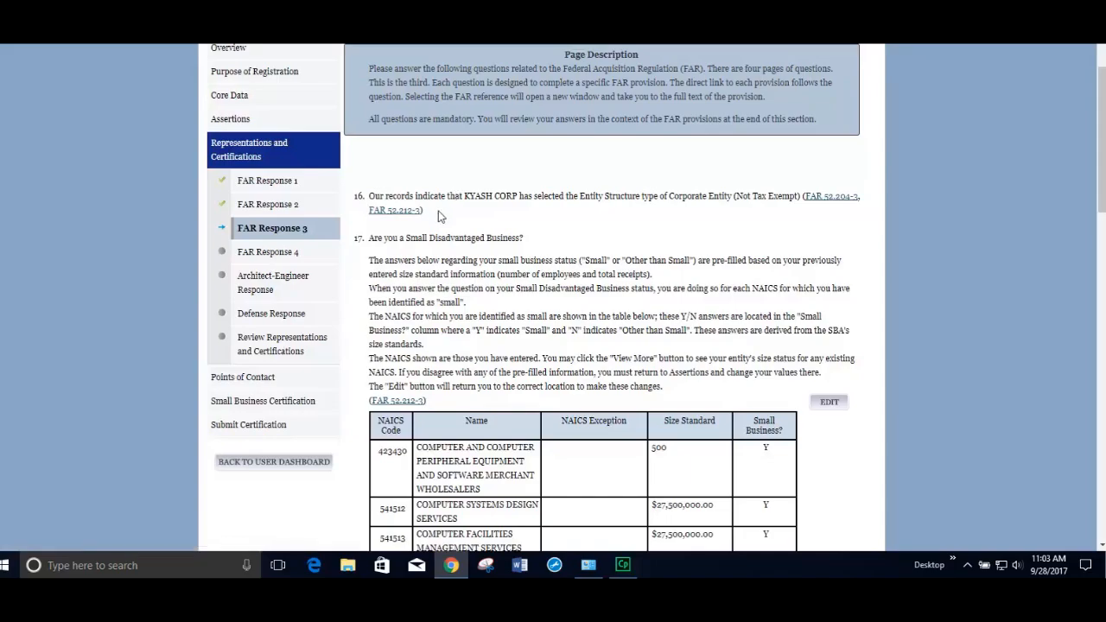
pyautogui.scroll(-1, 438, 215)
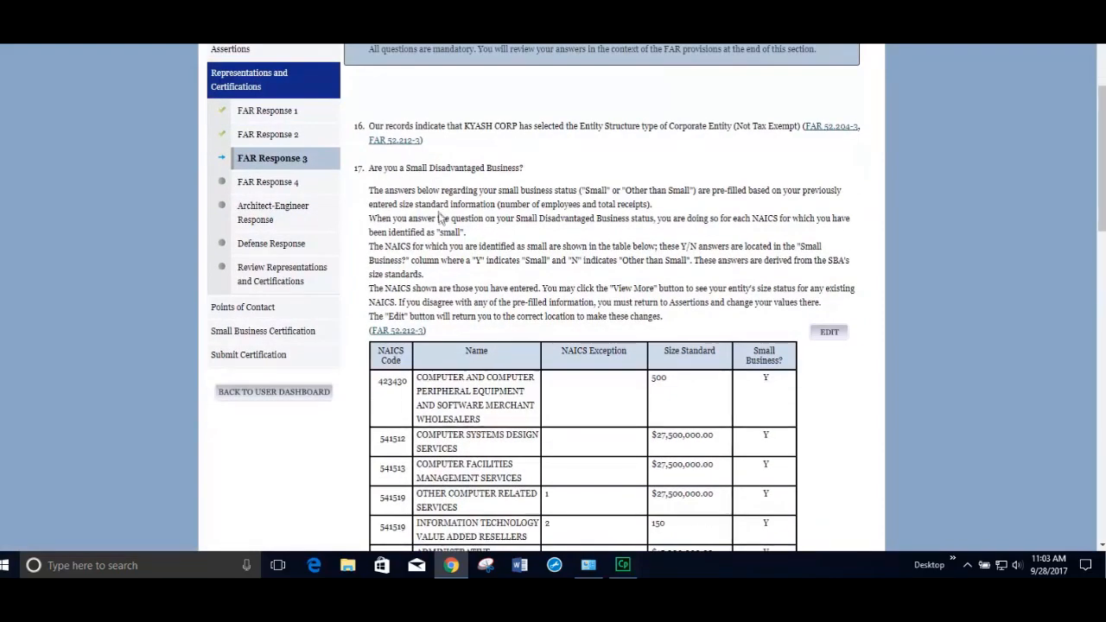
pyautogui.scroll(-1, 447, 251)
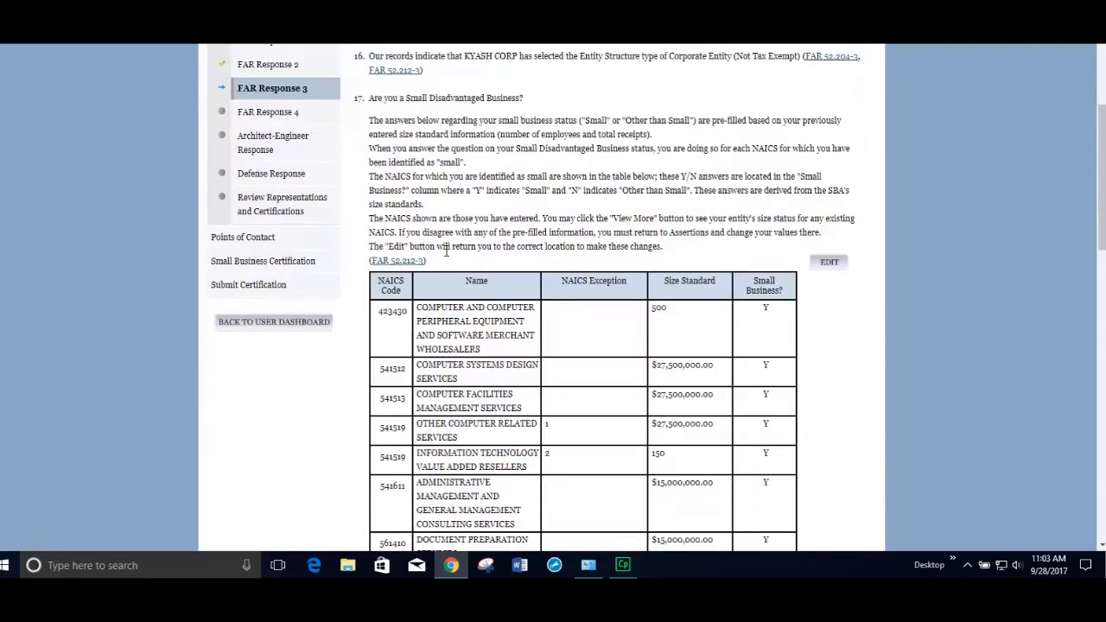
pyautogui.scroll(-2, 447, 250)
pyautogui.scroll(-1, 446, 254)
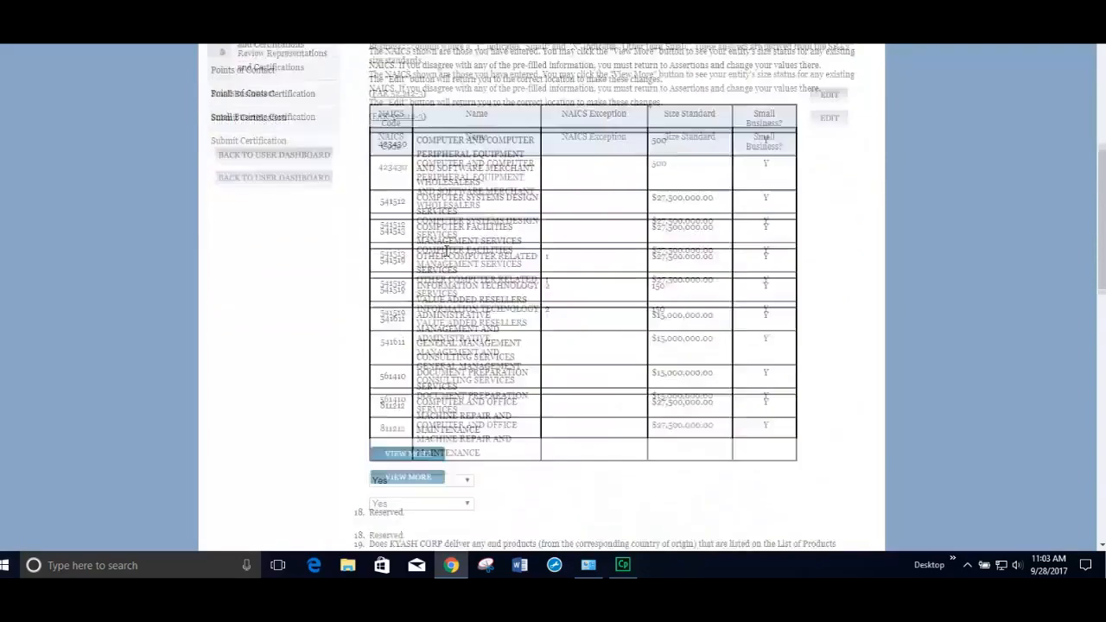
pyautogui.scroll(-1, 447, 257)
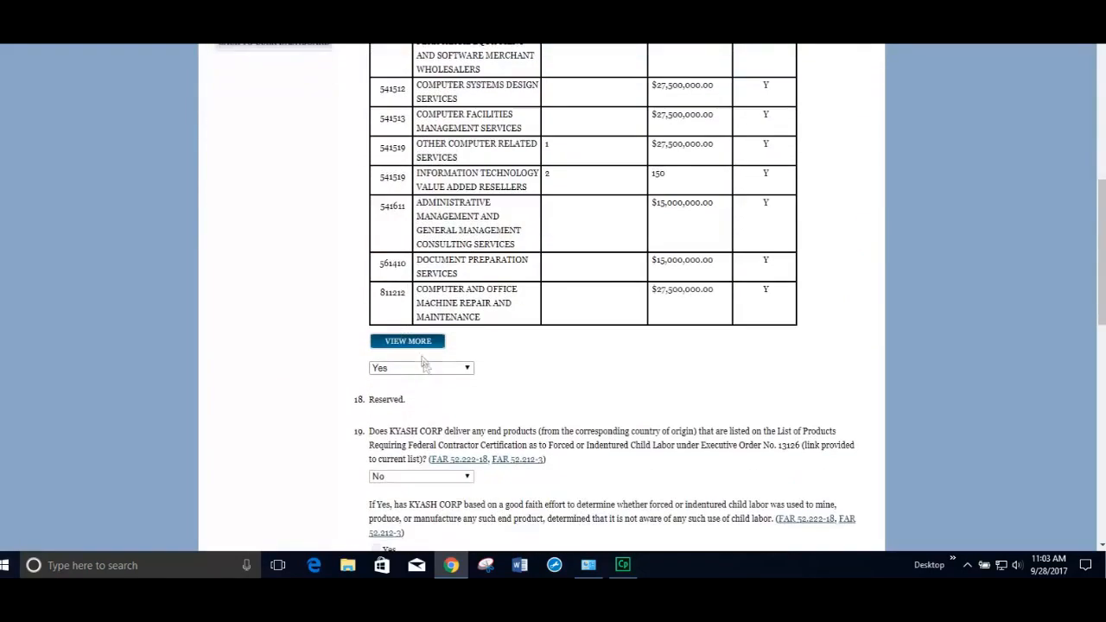
pyautogui.moveTo(468, 372)
pyautogui.scroll(-2, 605, 398)
pyautogui.scroll(-1, 561, 378)
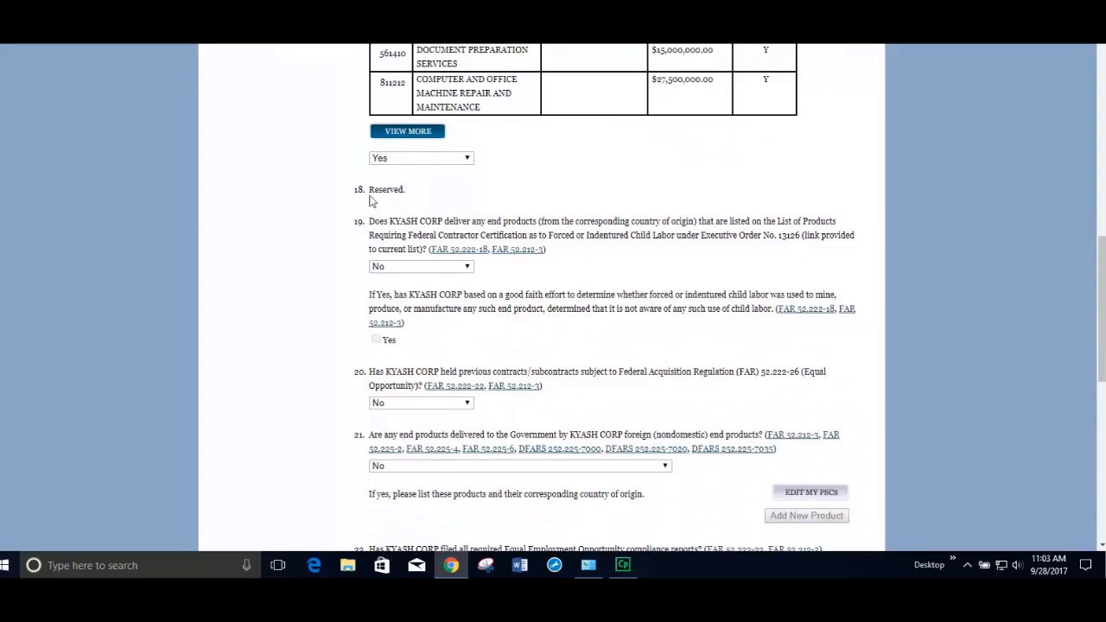
pyautogui.scroll(5, 413, 207)
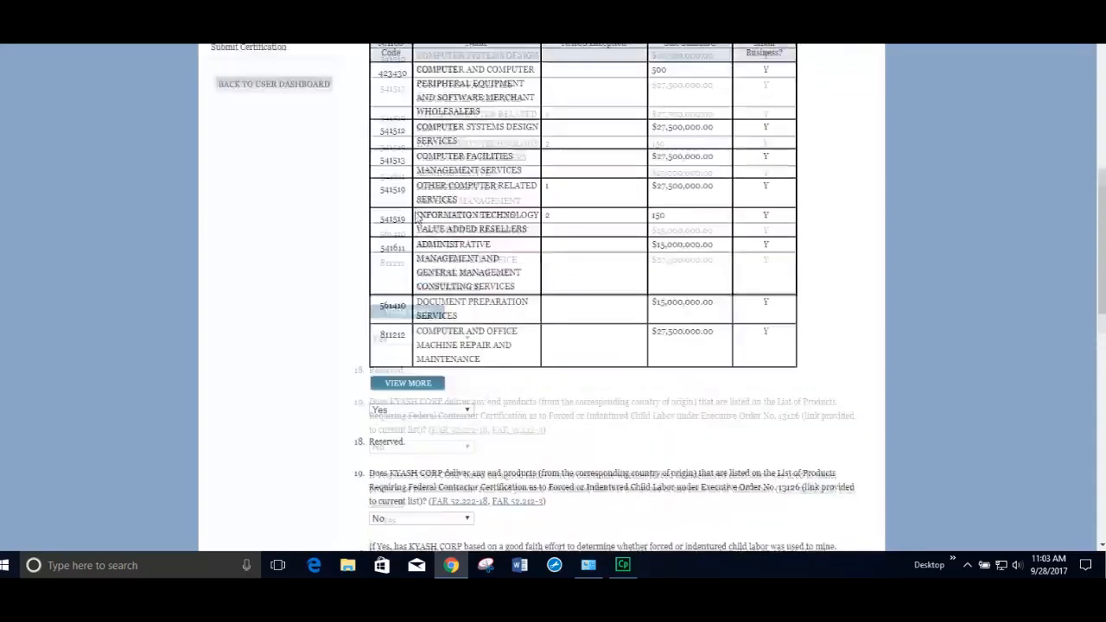
pyautogui.scroll(-5, 415, 226)
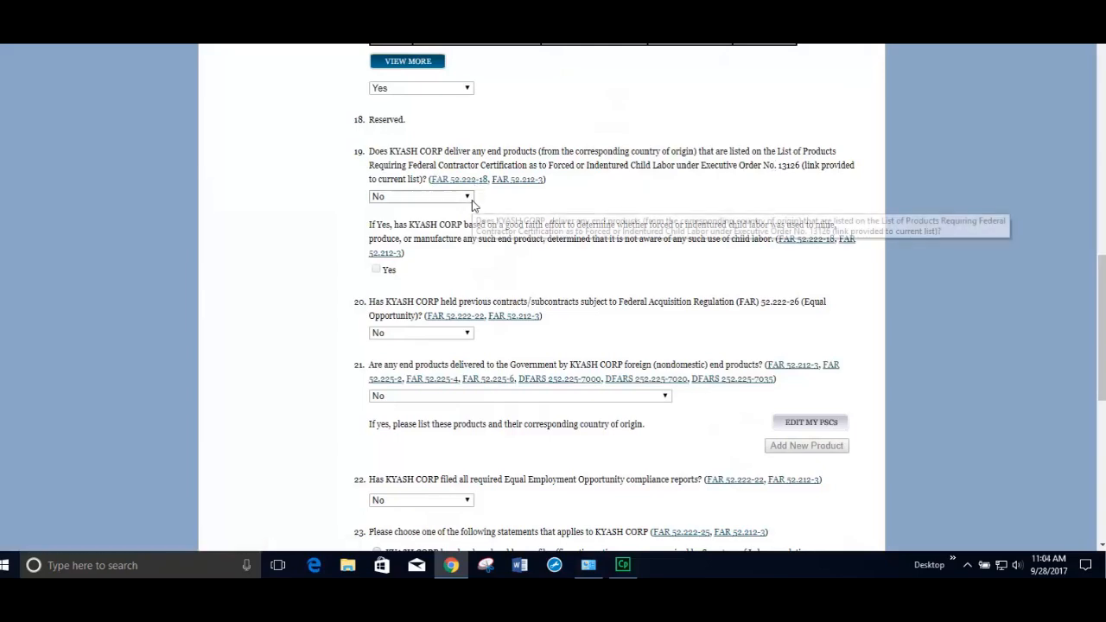
pyautogui.scroll(-2, 472, 204)
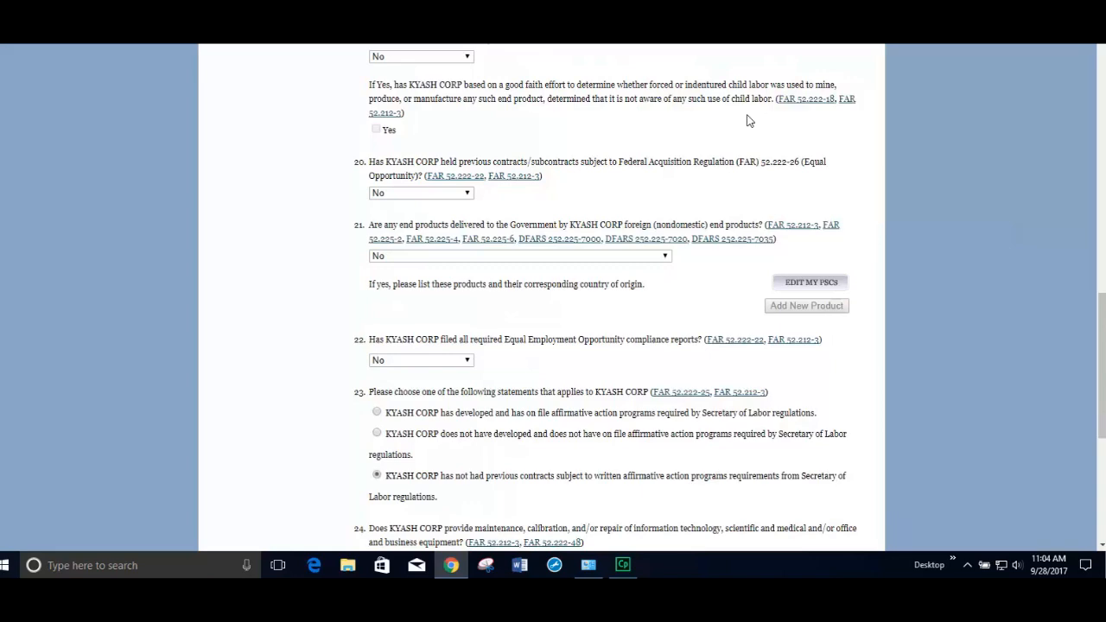
pyautogui.scroll(1, 755, 134)
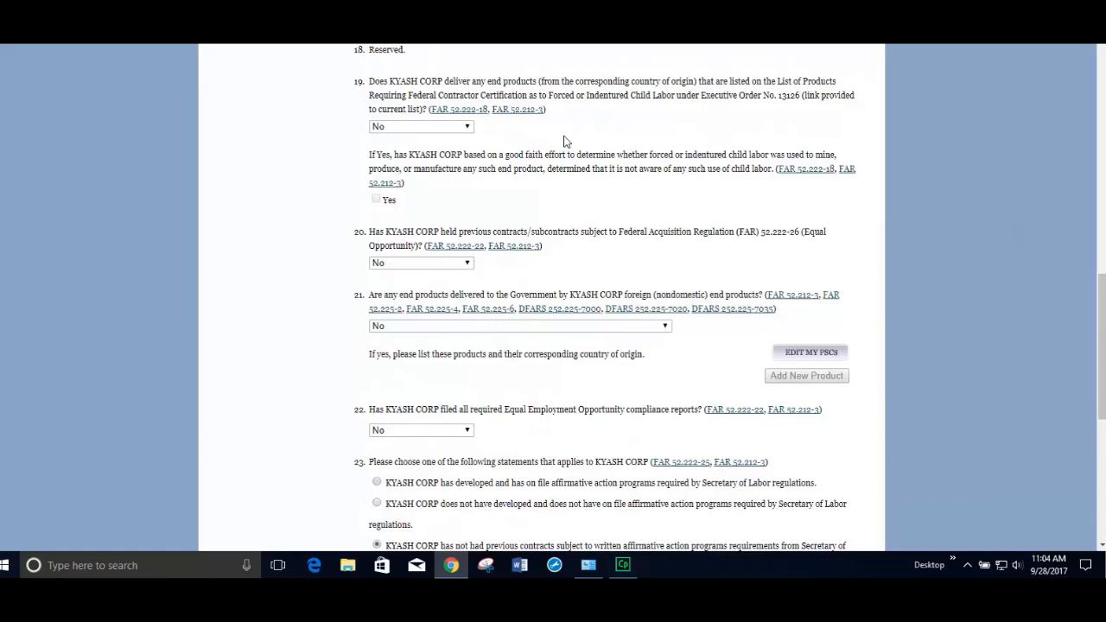
pyautogui.scroll(-1, 566, 141)
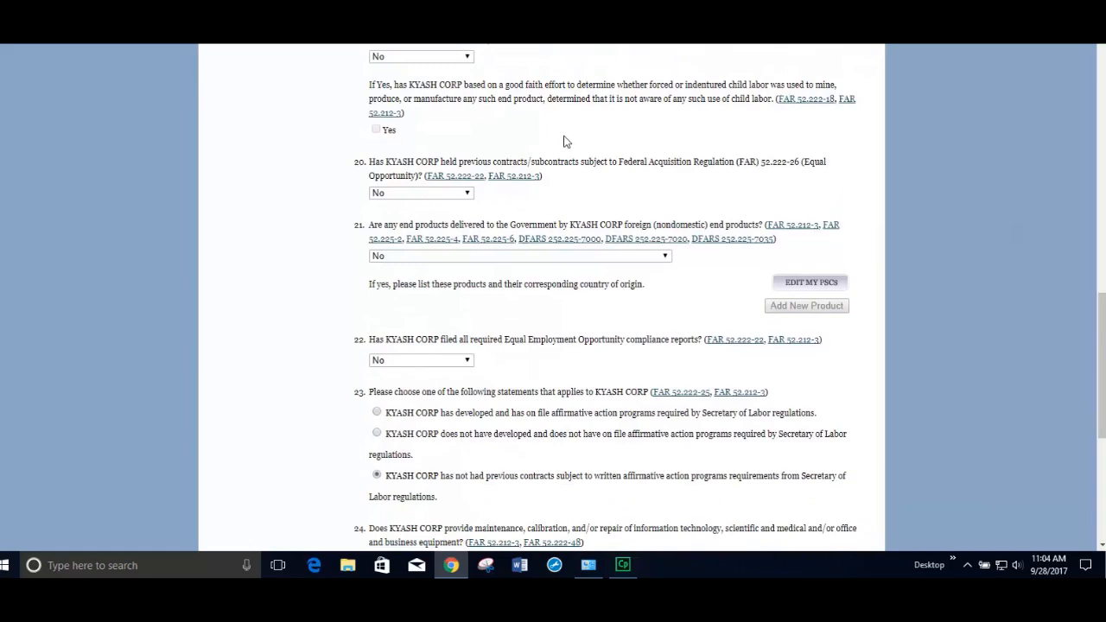
pyautogui.scroll(1, 565, 141)
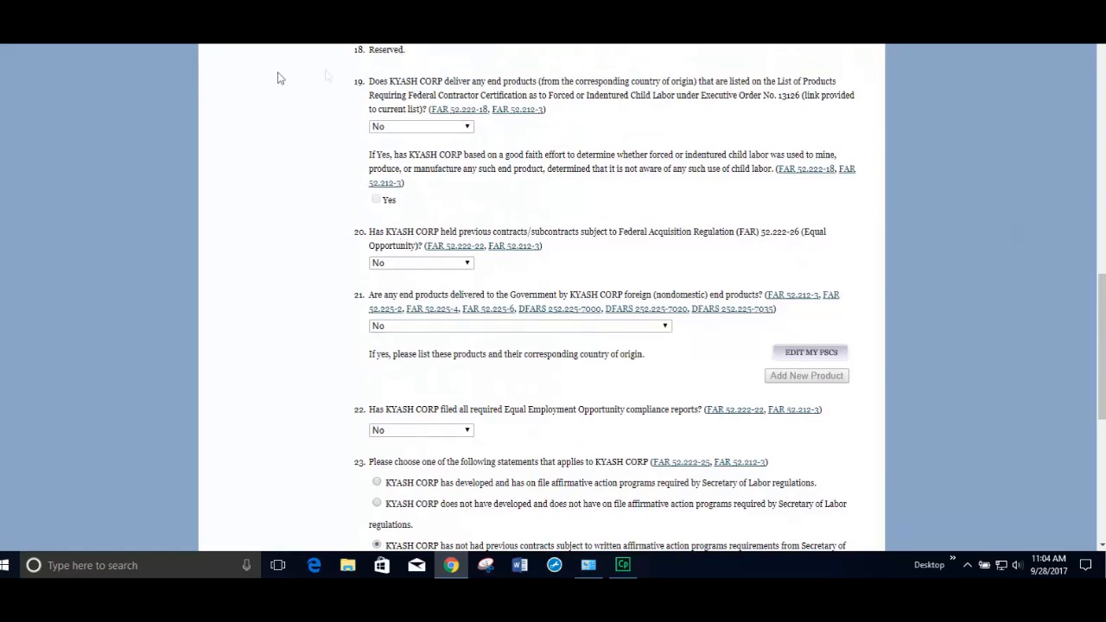
pyautogui.scroll(-1, 568, 198)
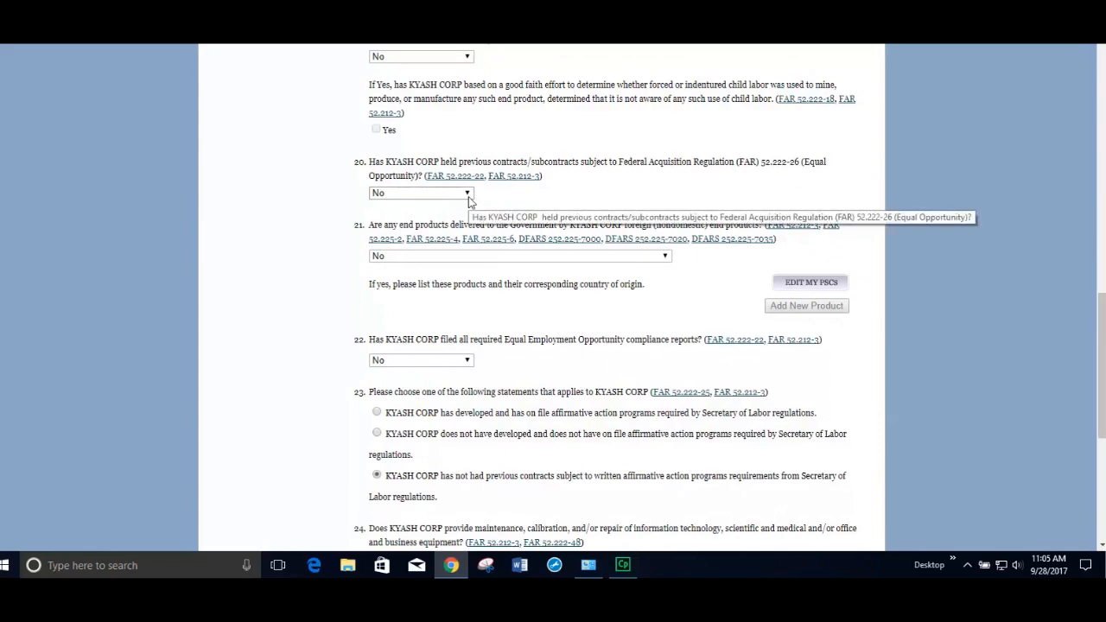
pyautogui.scroll(-1, 469, 203)
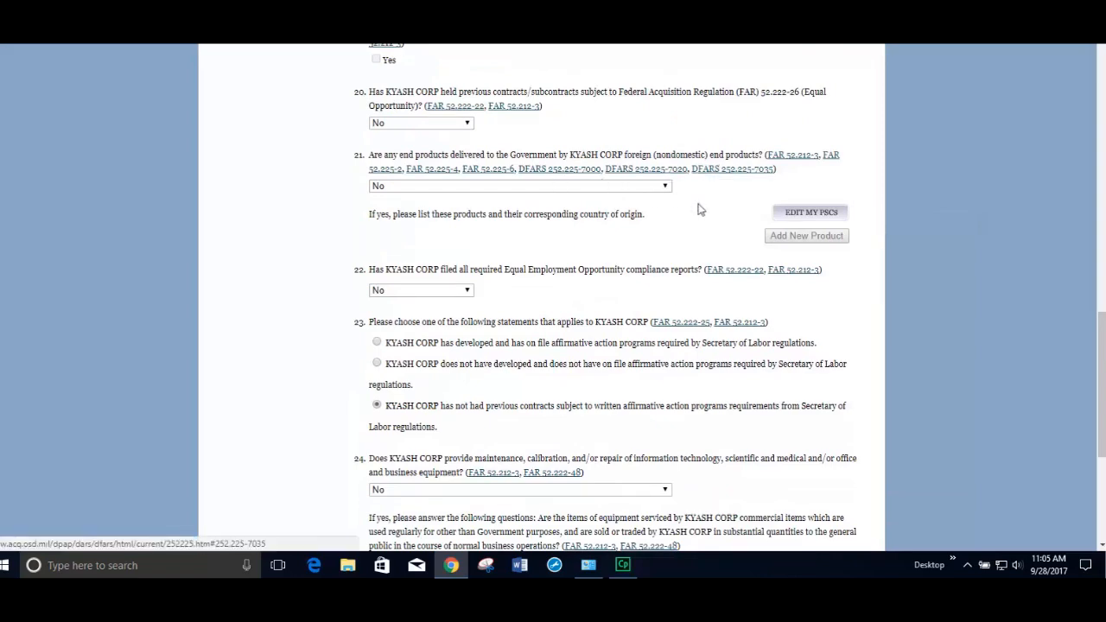
pyautogui.scroll(-1, 666, 199)
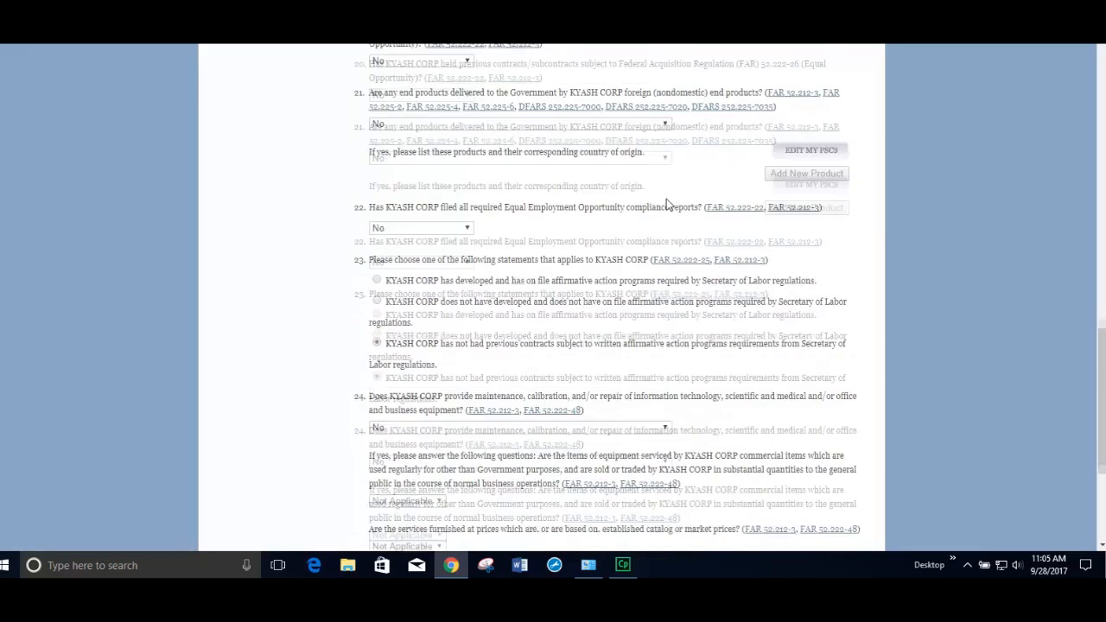
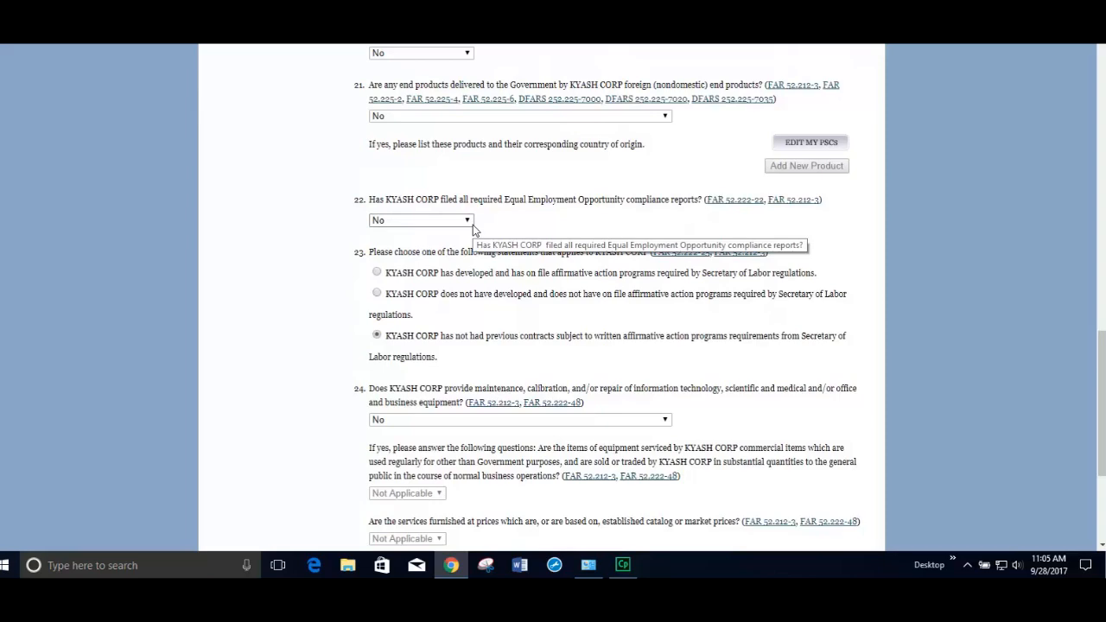
# Save the FAR Response 3 answers to advance to FAR Response 4.
pyautogui.scroll(-1, 564, 244)
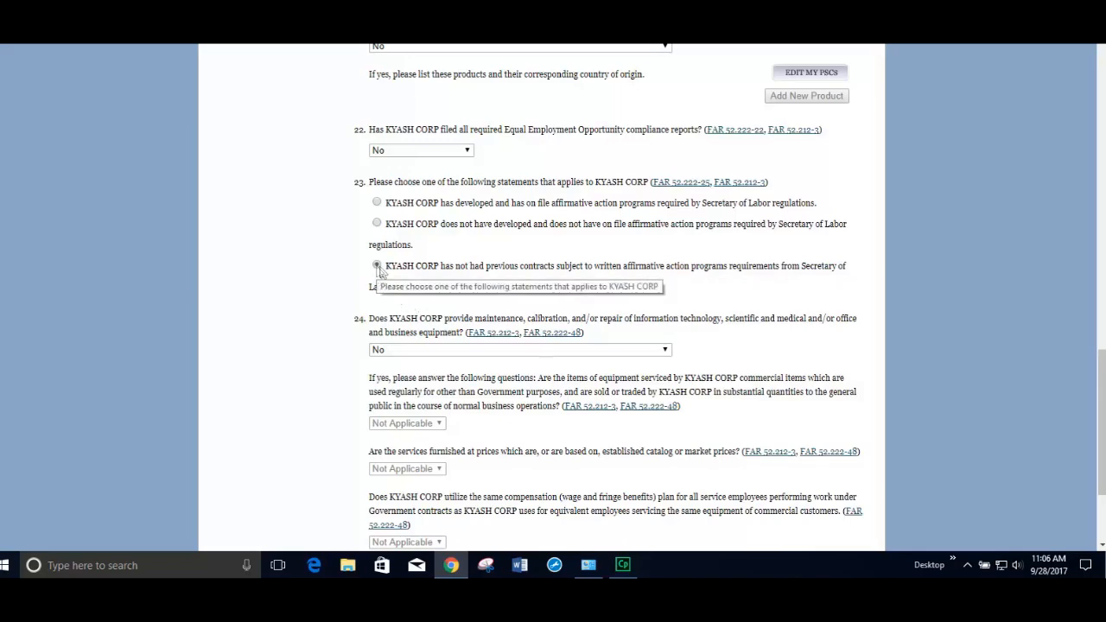
pyautogui.scroll(-2, 423, 293)
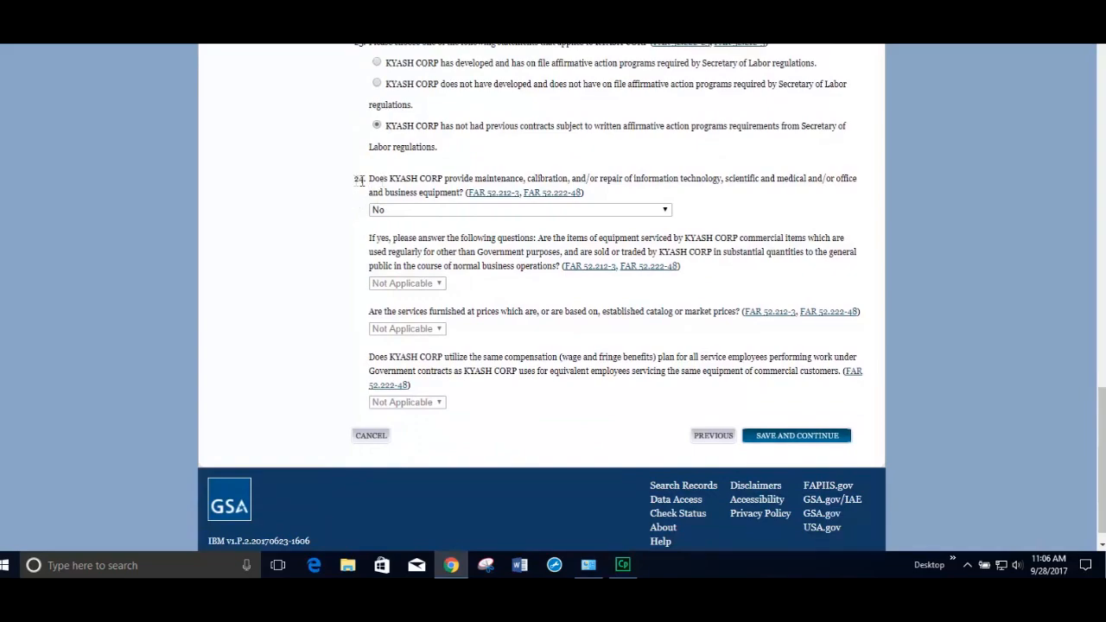
pyautogui.scroll(2, 368, 164)
pyautogui.scroll(-2, 370, 156)
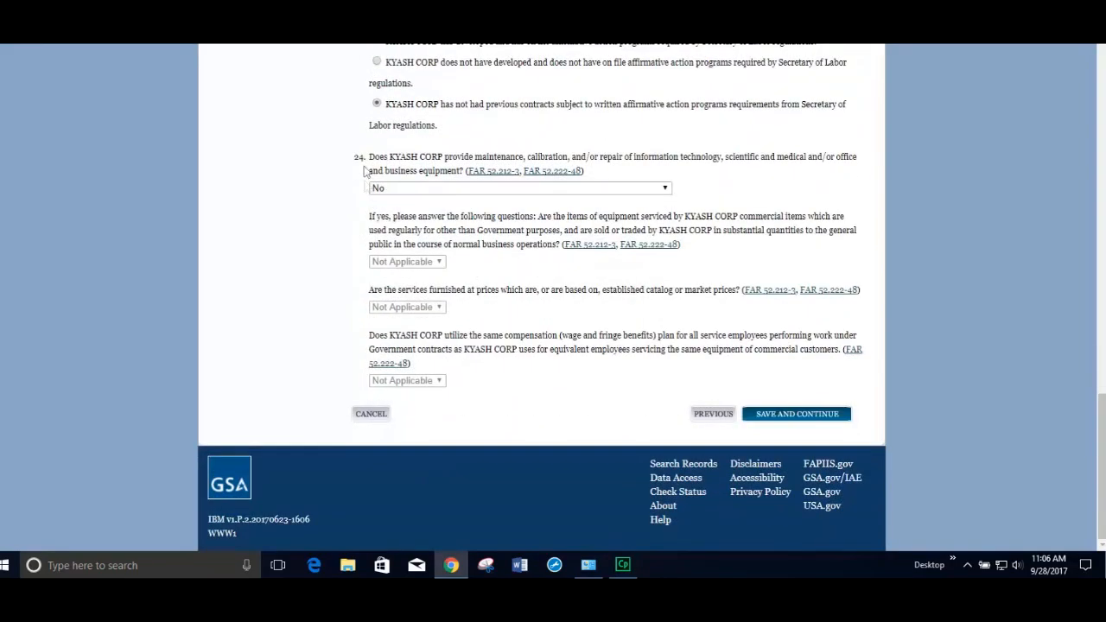
pyautogui.scroll(1, 376, 162)
pyautogui.scroll(-1, 377, 162)
pyautogui.click(804, 414)
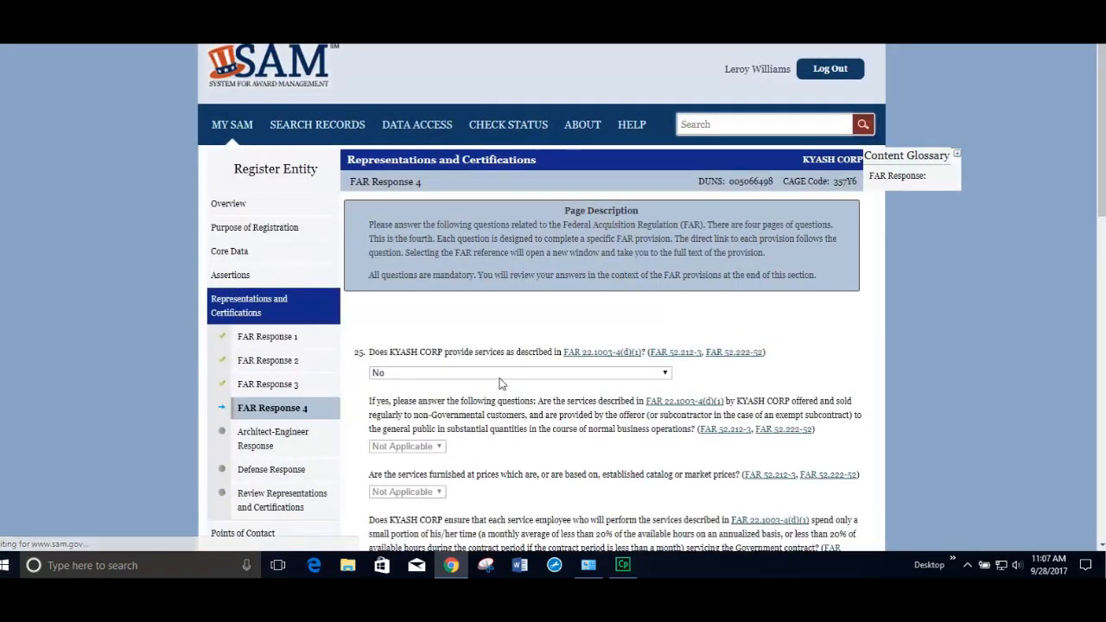
# Review FAR Response 4 questions 25–32, with 27, 28, 30 and 31 answered No.
pyautogui.scroll(-3, 303, 428)
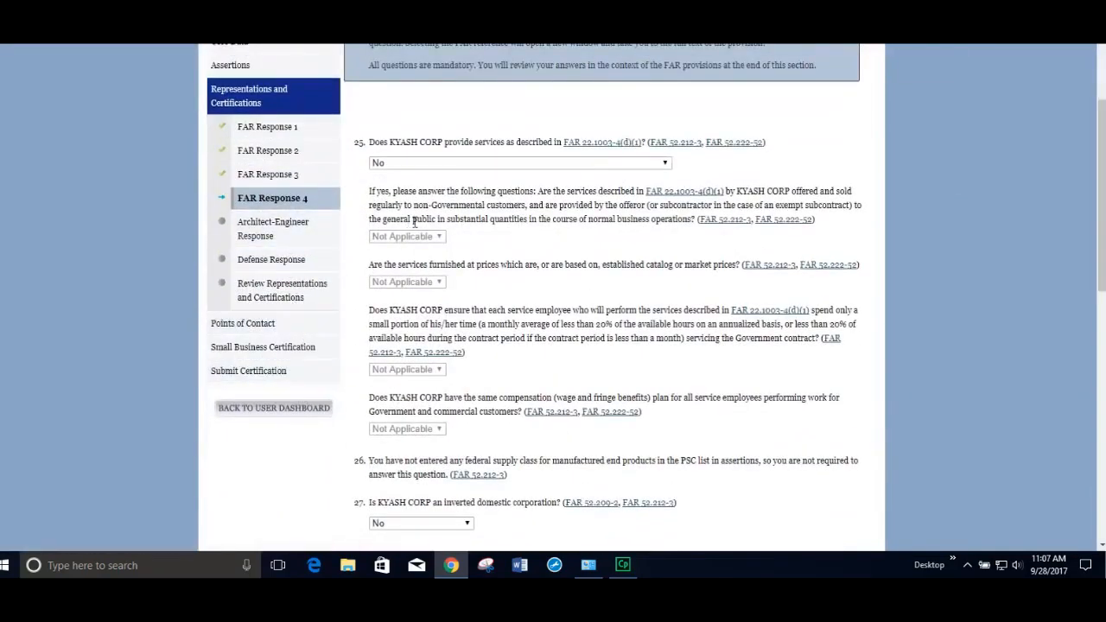
pyautogui.scroll(1, 414, 227)
pyautogui.scroll(1, 414, 227)
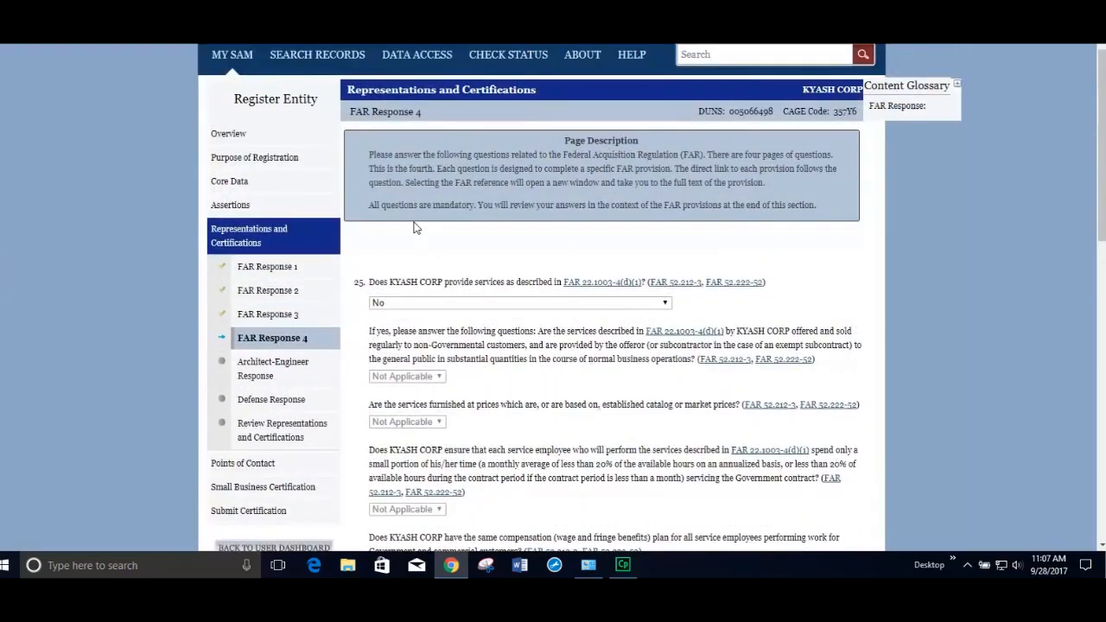
pyautogui.scroll(-1, 415, 227)
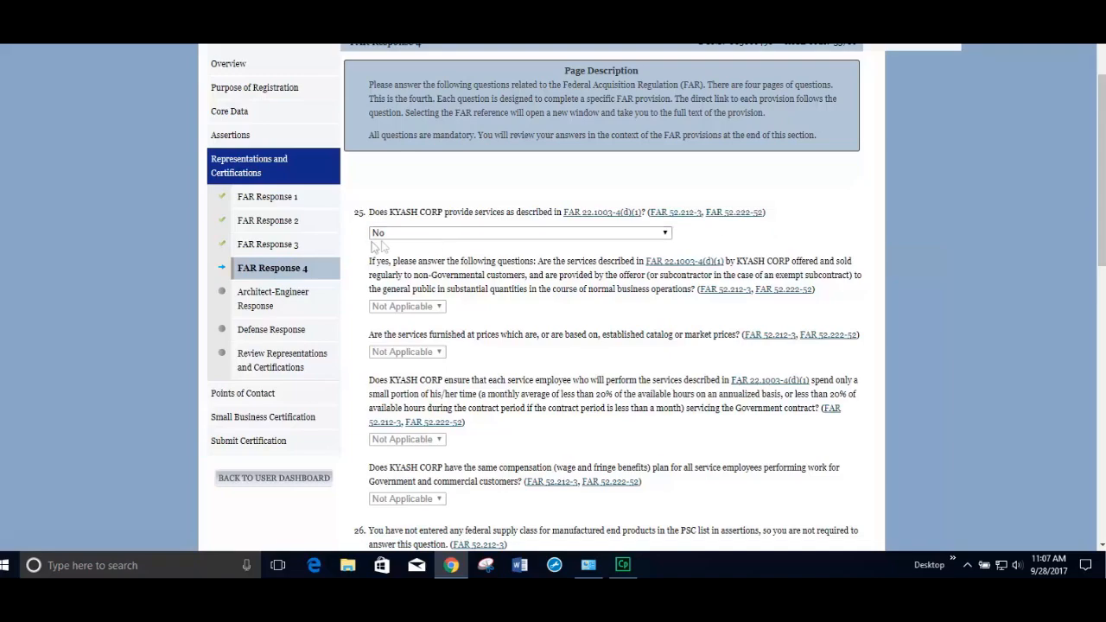
pyautogui.scroll(-3, 518, 238)
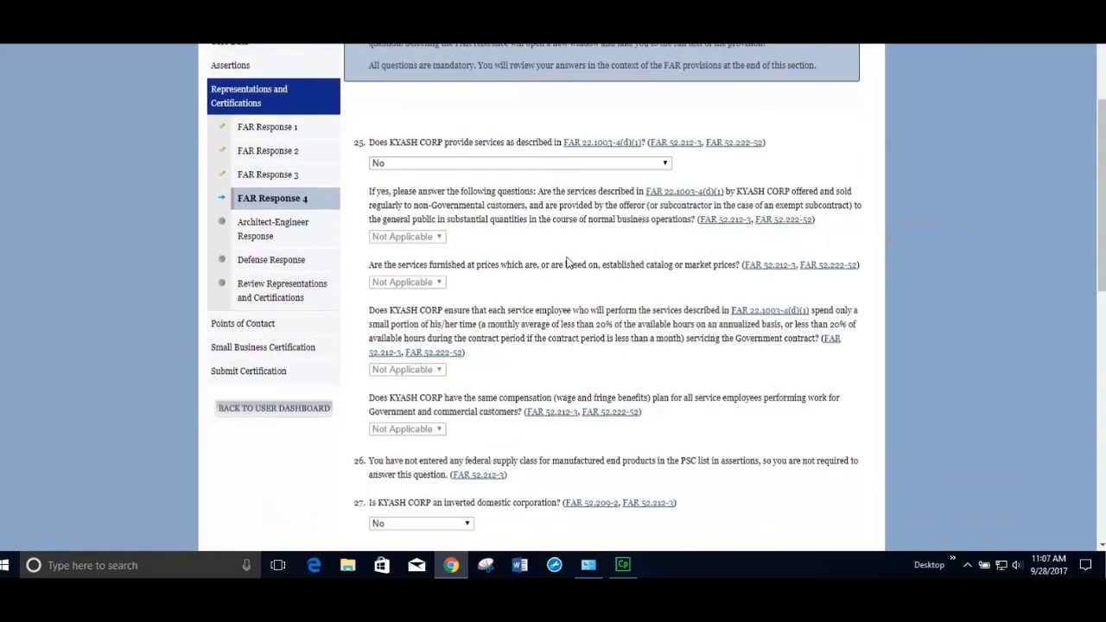
pyautogui.scroll(-2, 483, 257)
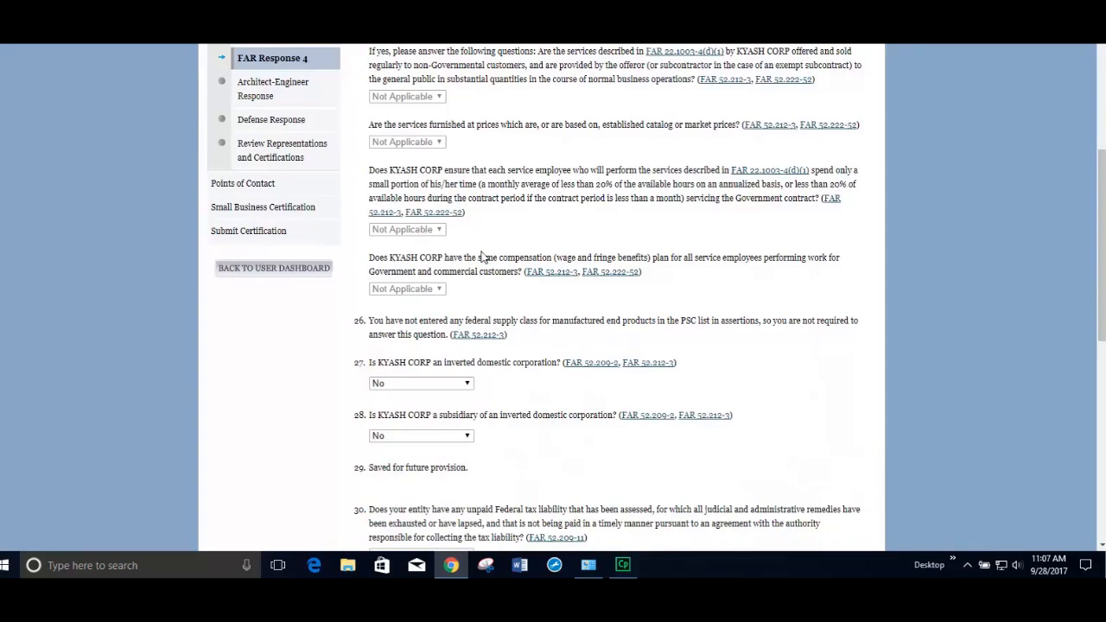
pyautogui.scroll(2, 482, 256)
pyautogui.scroll(-2, 482, 256)
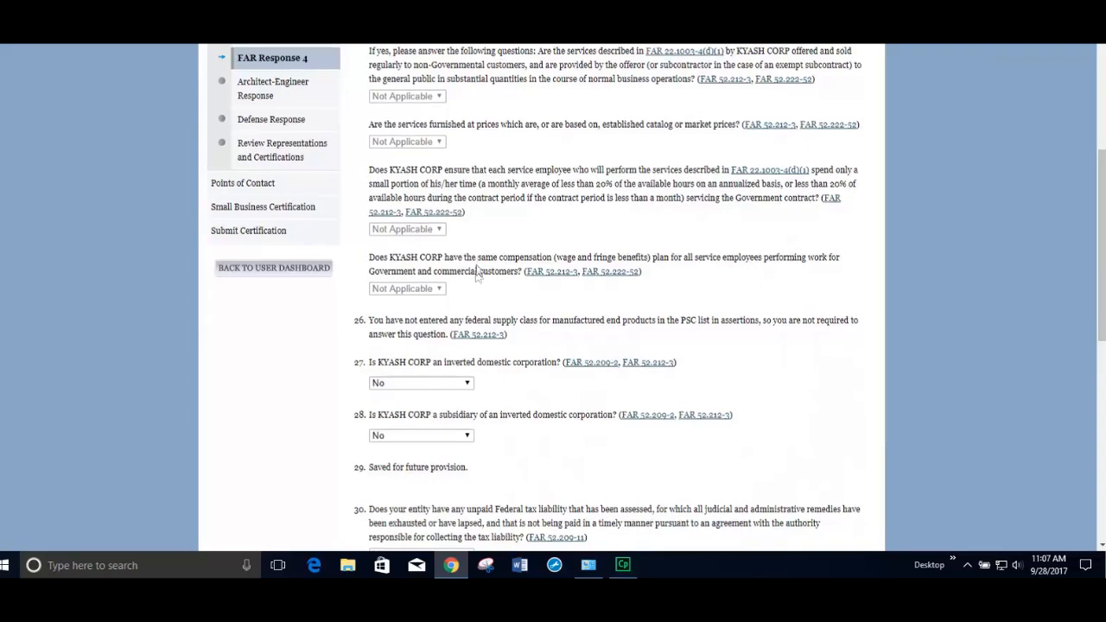
pyautogui.scroll(-2, 432, 268)
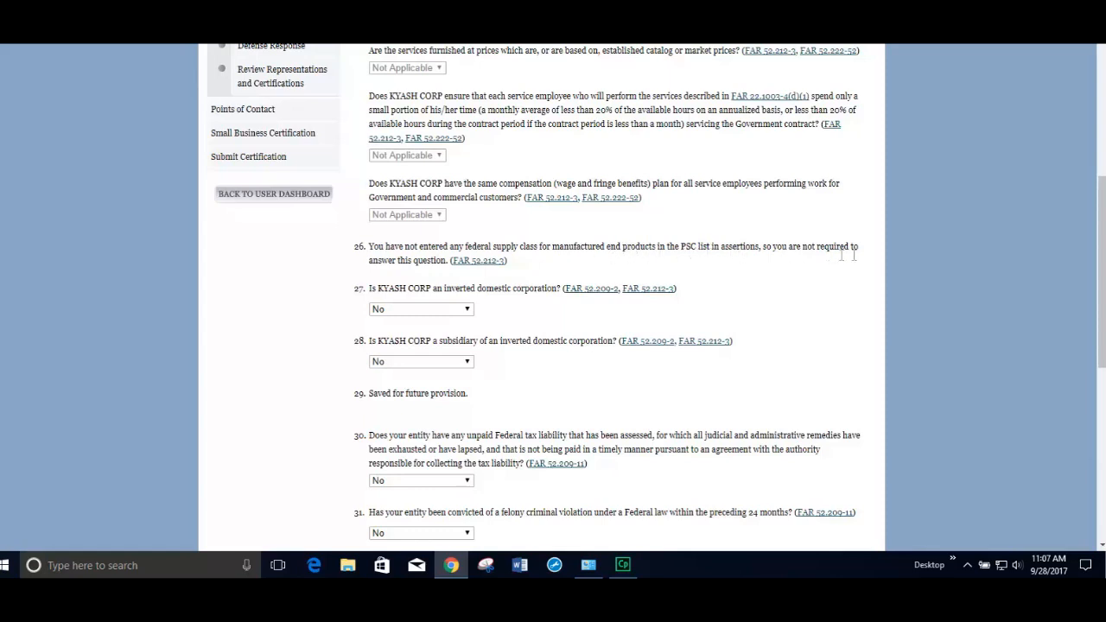
pyautogui.scroll(-1, 506, 264)
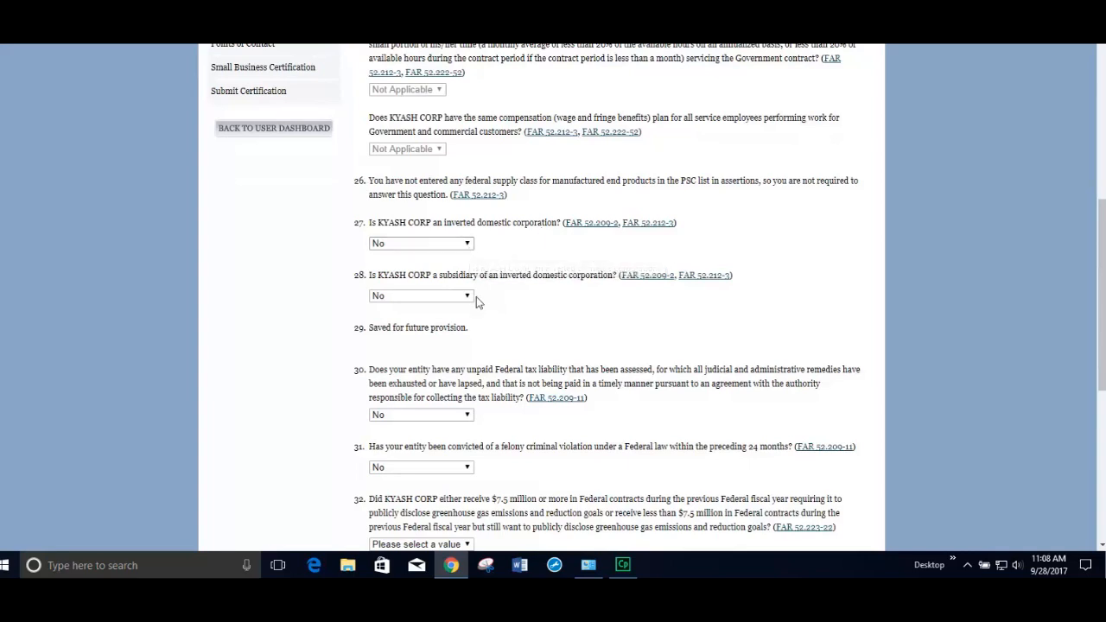
pyautogui.scroll(-1, 469, 250)
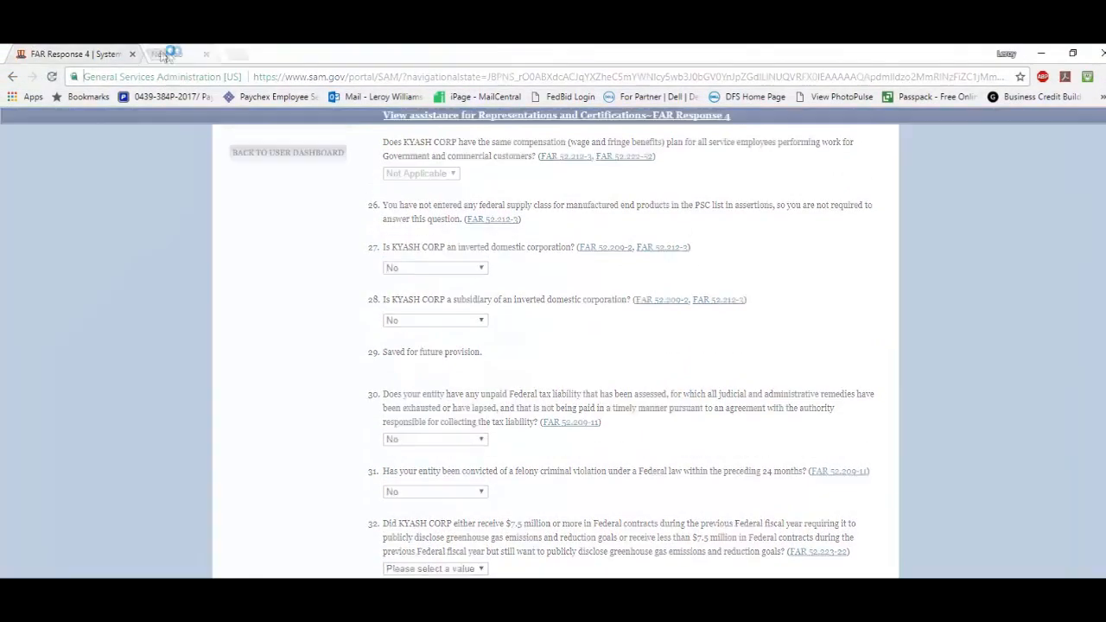
# Search Google for 'inverted domestic corporation' in a new browser tab.
pyautogui.click(155, 54)
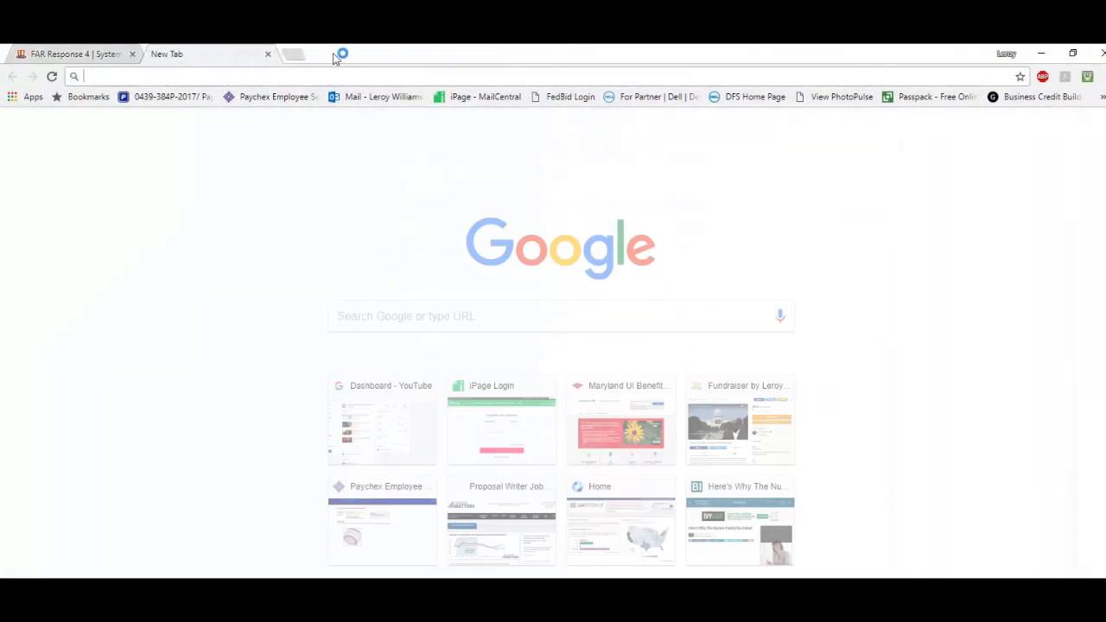
pyautogui.write('inver')
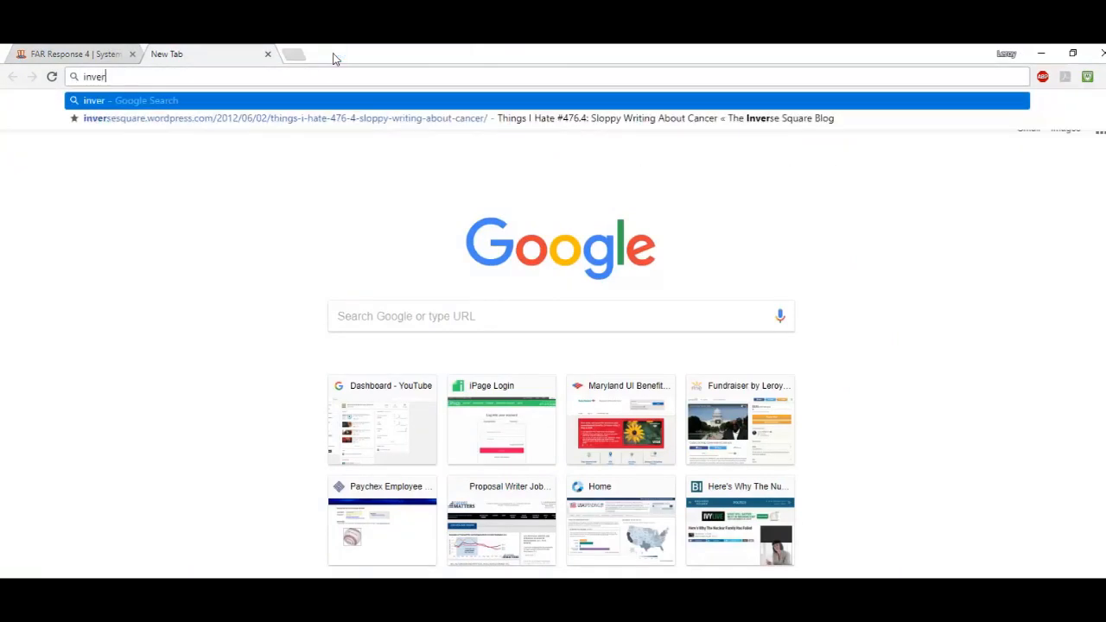
pyautogui.write('ted domes')
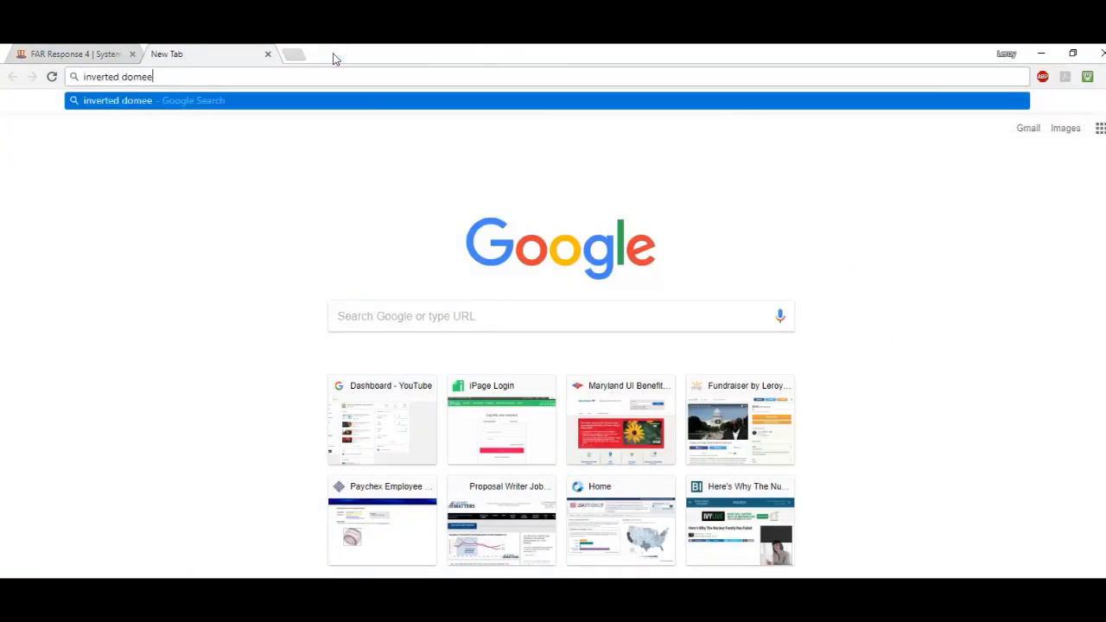
pyautogui.write('tic corporation')
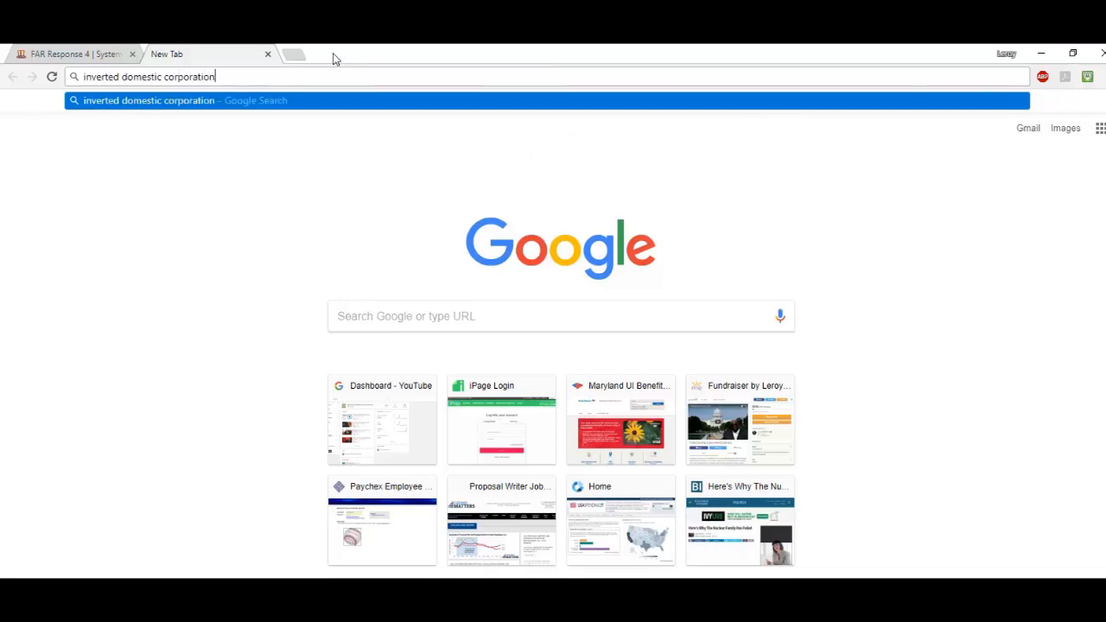
pyautogui.press('Return')
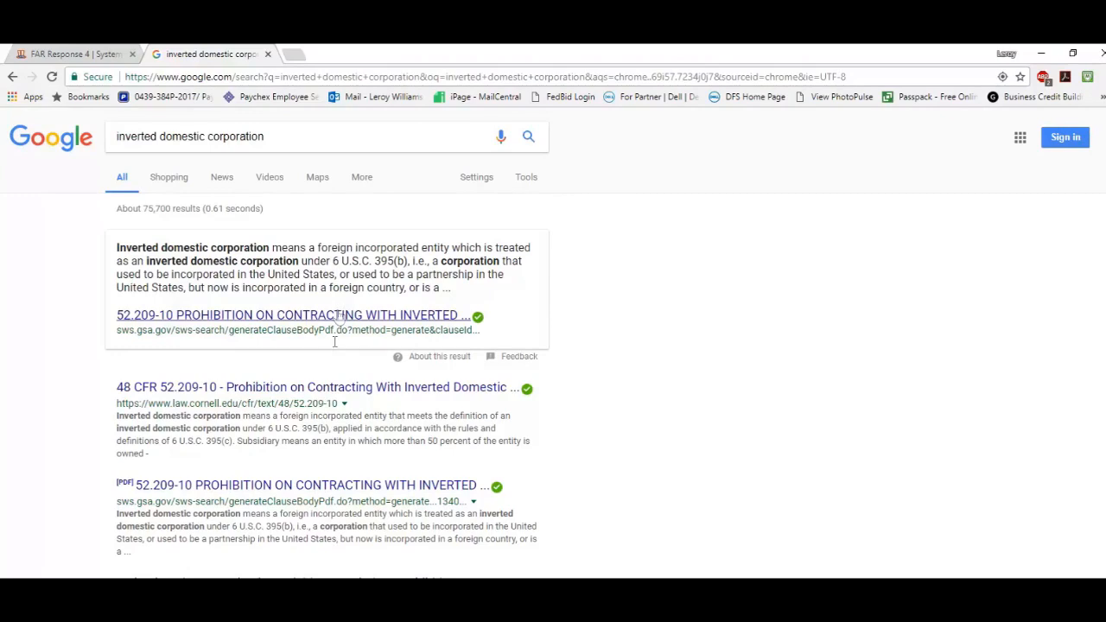
# Read 48 CFR 52.209-10's definitions on Cornell LII, then return to FAR Response 4.
pyautogui.click(326, 388)
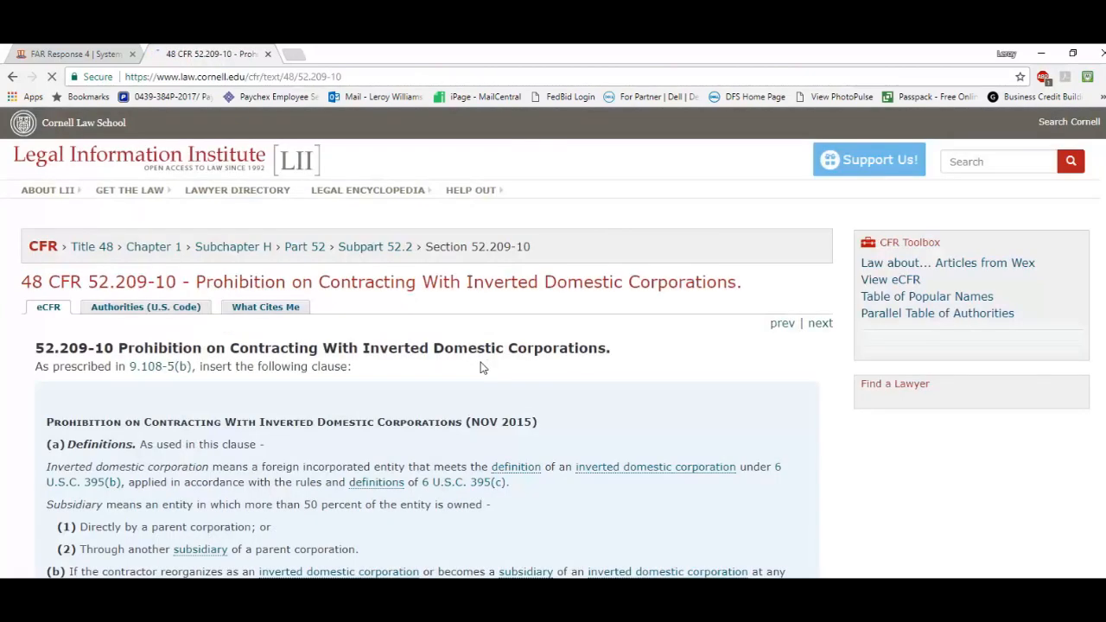
pyautogui.scroll(-1, 470, 352)
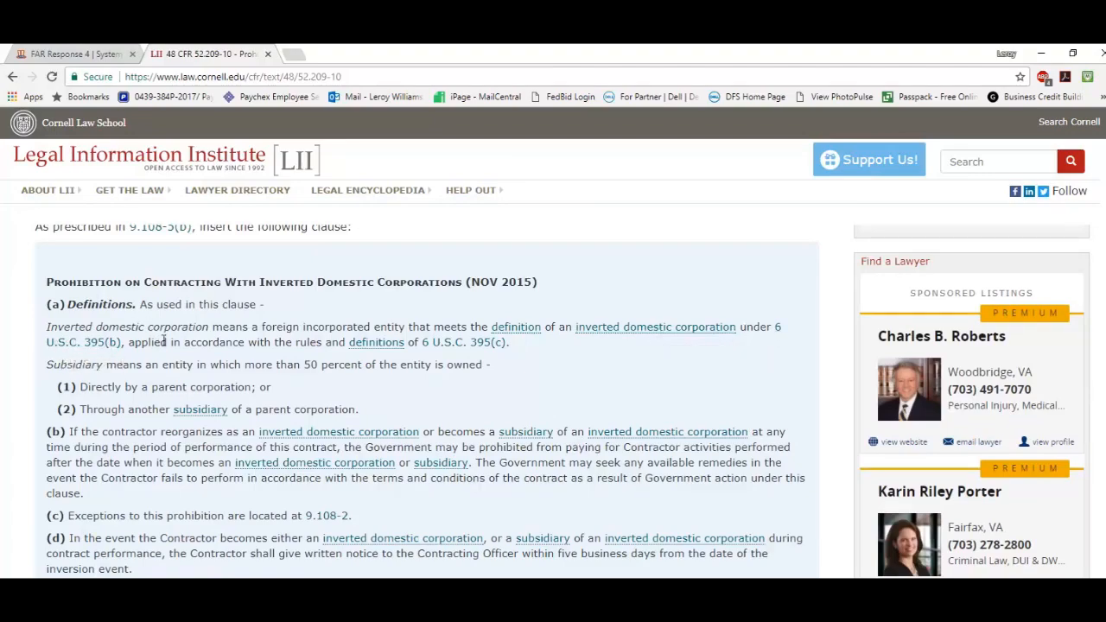
pyautogui.scroll(-1, 165, 341)
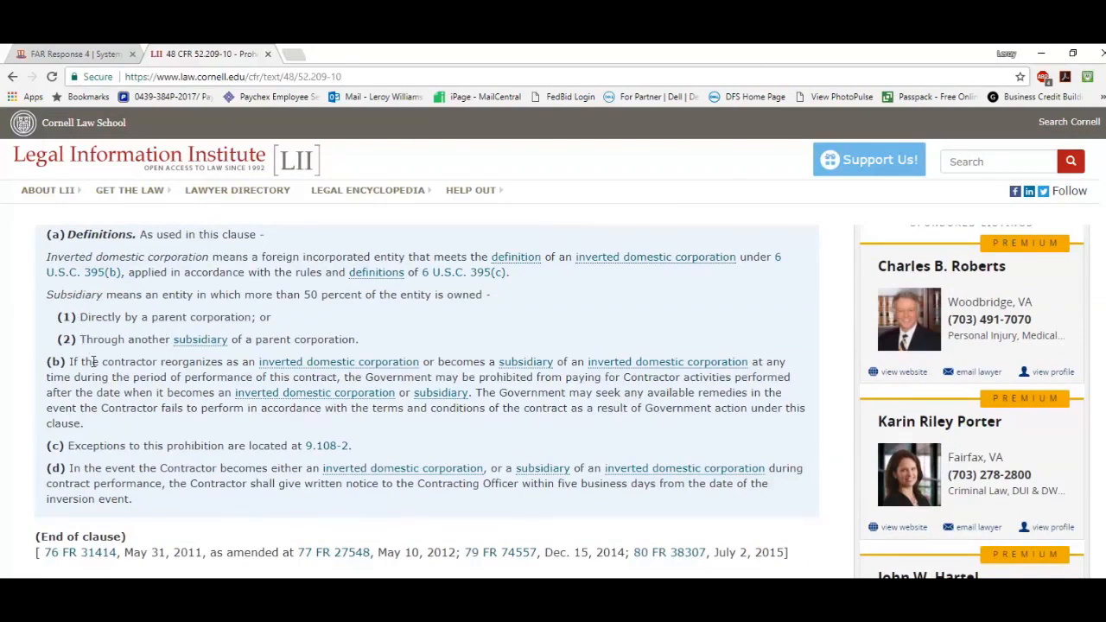
pyautogui.click(72, 56)
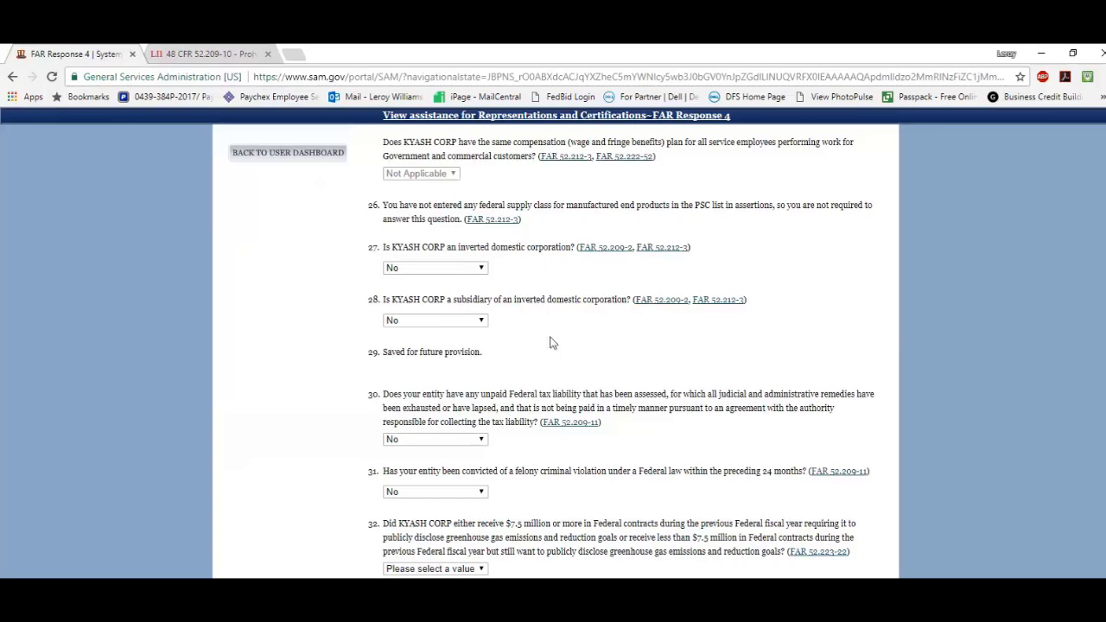
# Answer question 32 on greenhouse gas disclosure with No and save FAR Response 4.
pyautogui.scroll(-1, 475, 393)
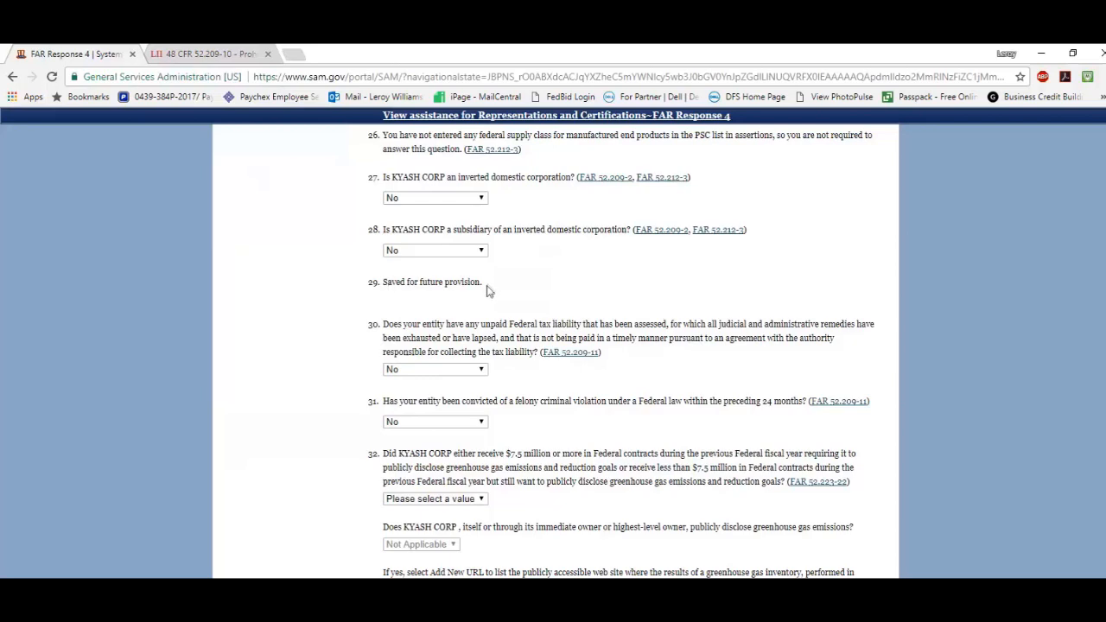
pyautogui.scroll(-1, 482, 289)
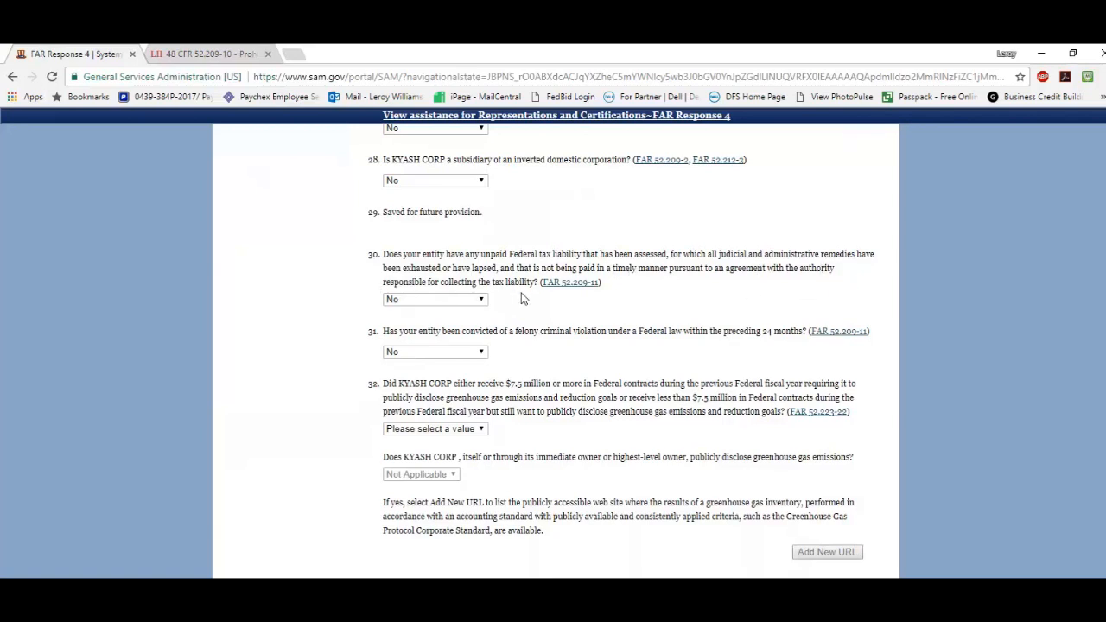
pyautogui.scroll(-3, 477, 315)
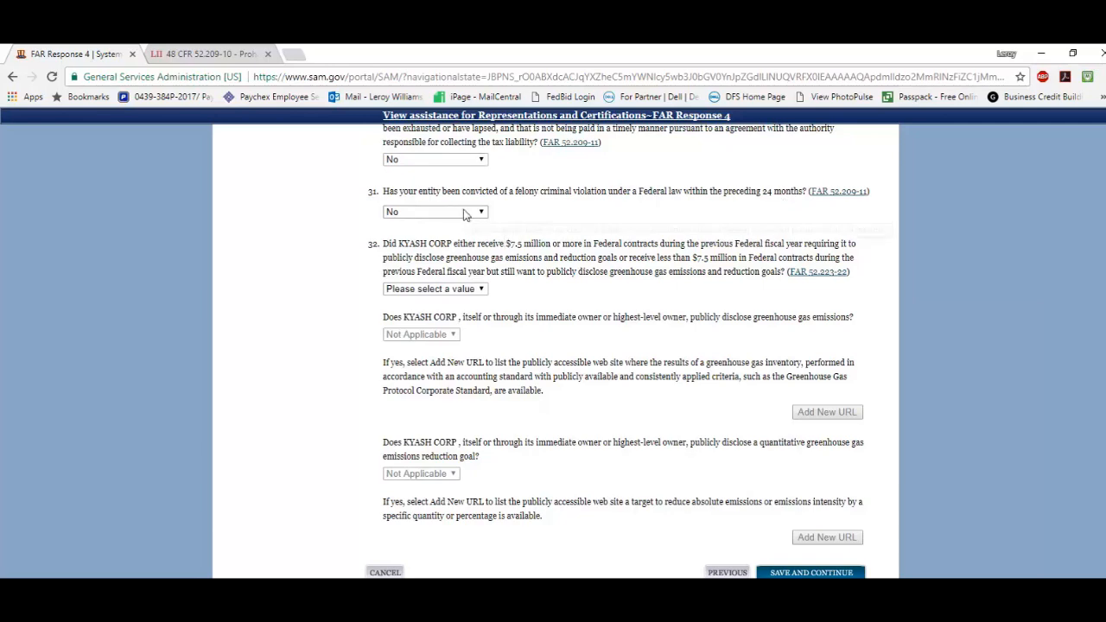
pyautogui.scroll(-1, 393, 194)
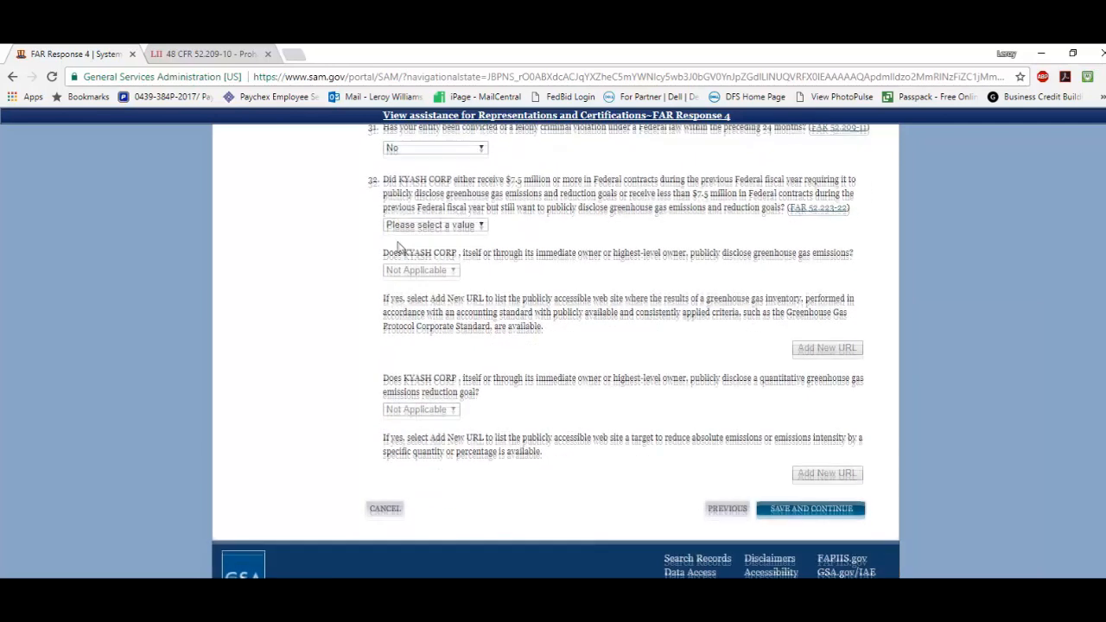
pyautogui.scroll(1, 389, 190)
pyautogui.scroll(-1, 389, 190)
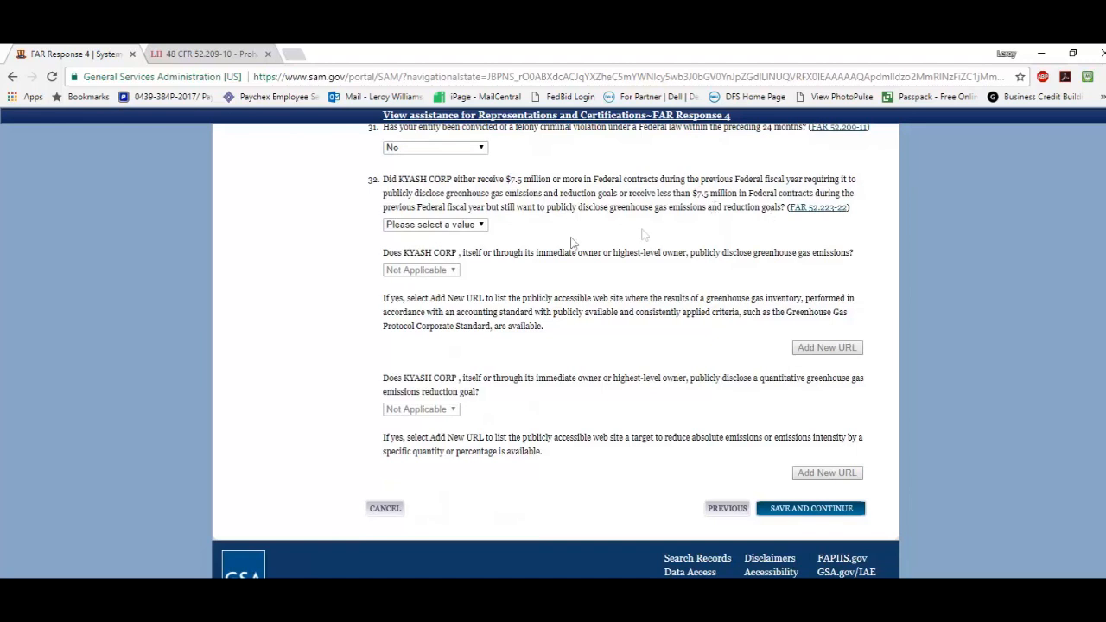
pyautogui.click(480, 226)
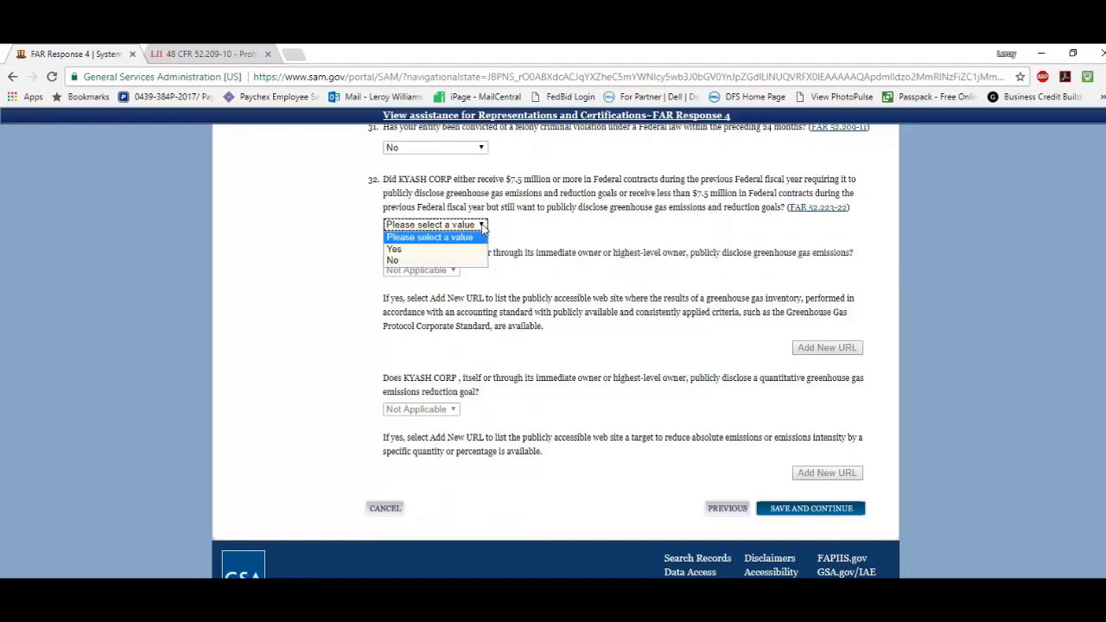
pyautogui.click(437, 260)
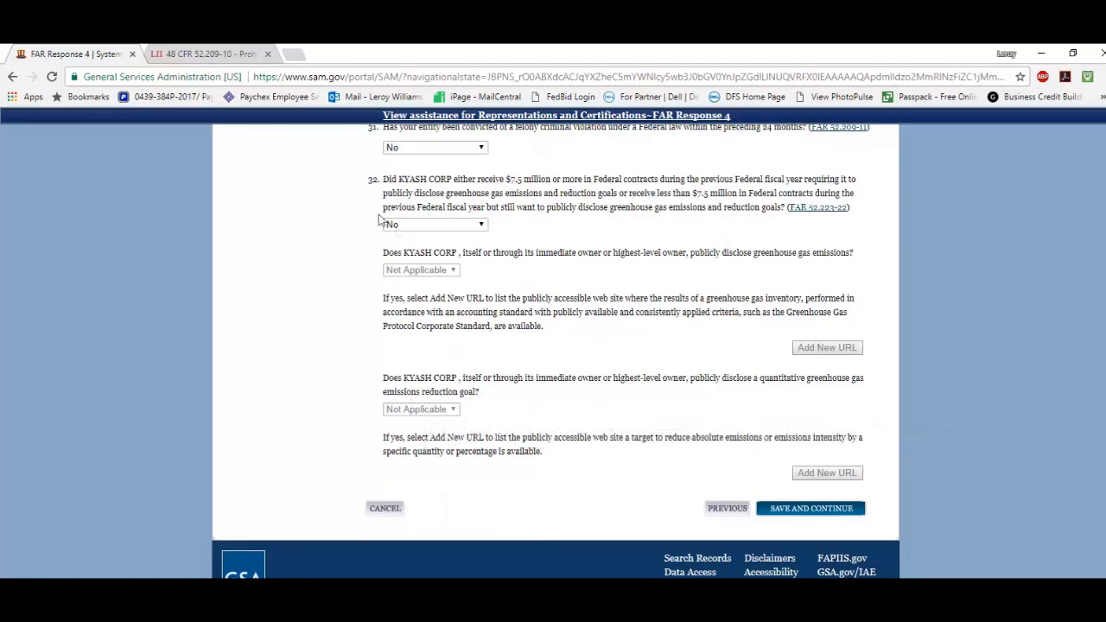
pyautogui.click(810, 514)
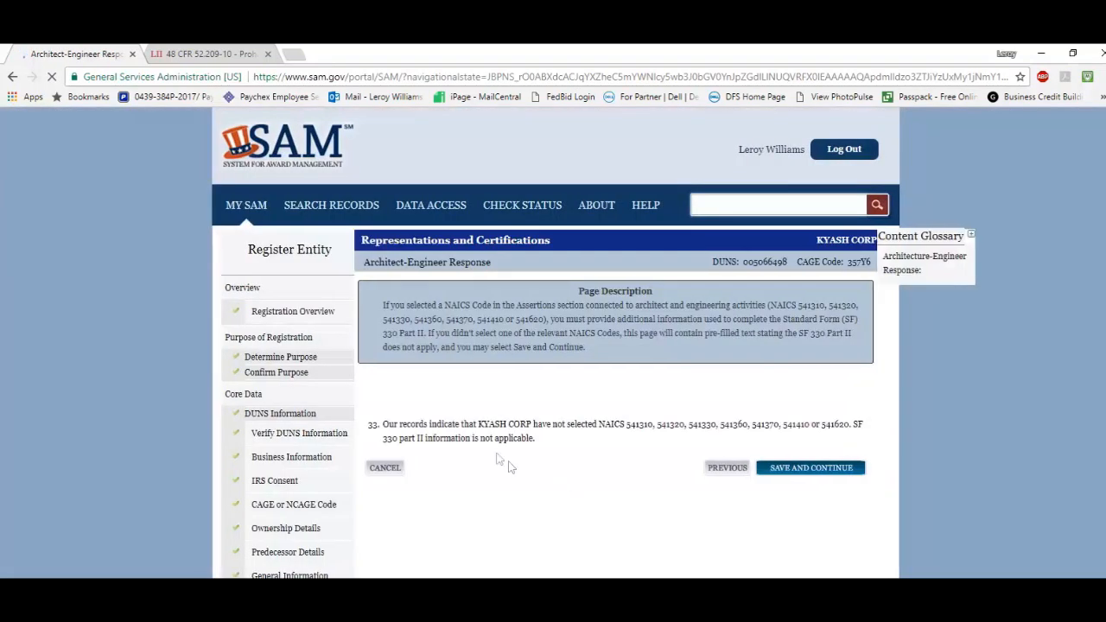
# Save the Architect-Engineer Response, where SF 330 Part II does not apply to KYASH CORP.
pyautogui.scroll(-1, 495, 453)
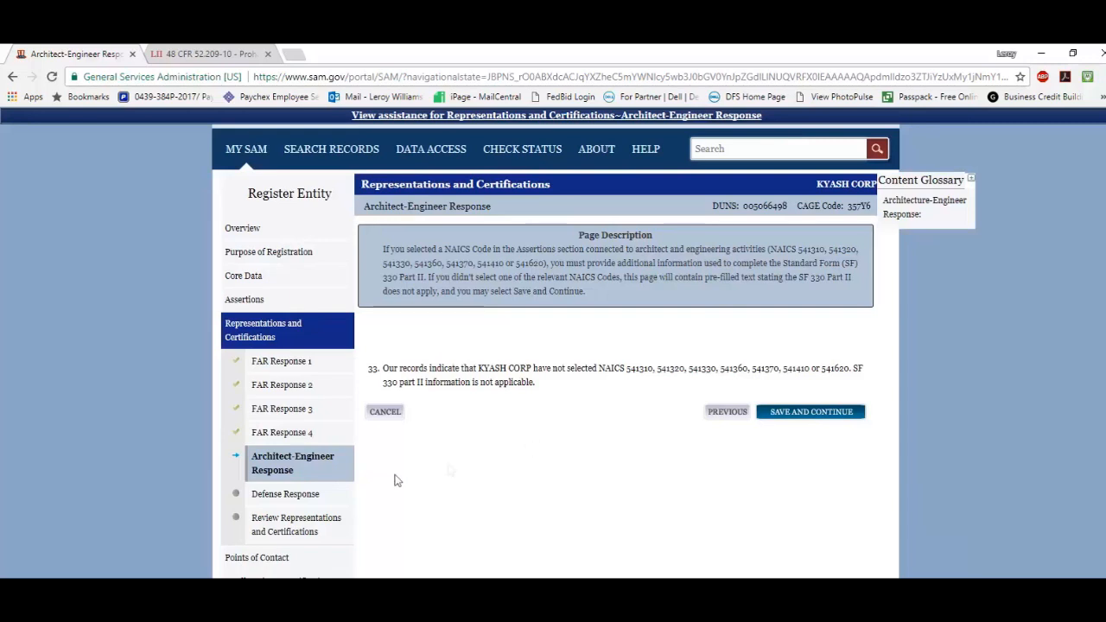
pyautogui.click(805, 416)
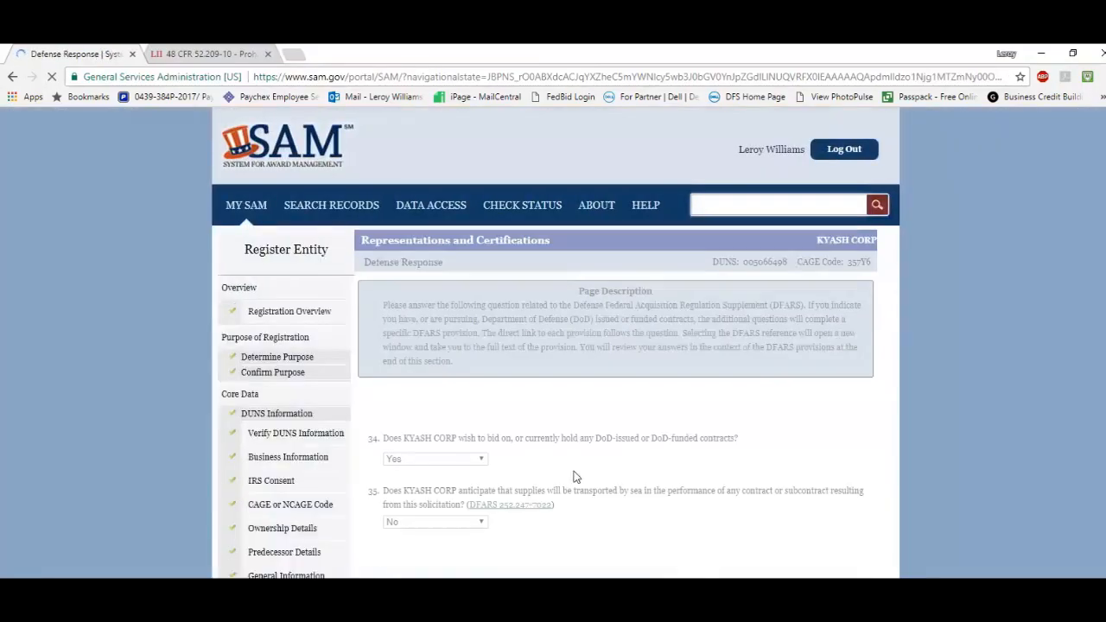
# Review Defense Response questions 34–41: question 34 Yes, the rest No.
pyautogui.scroll(-3, 573, 474)
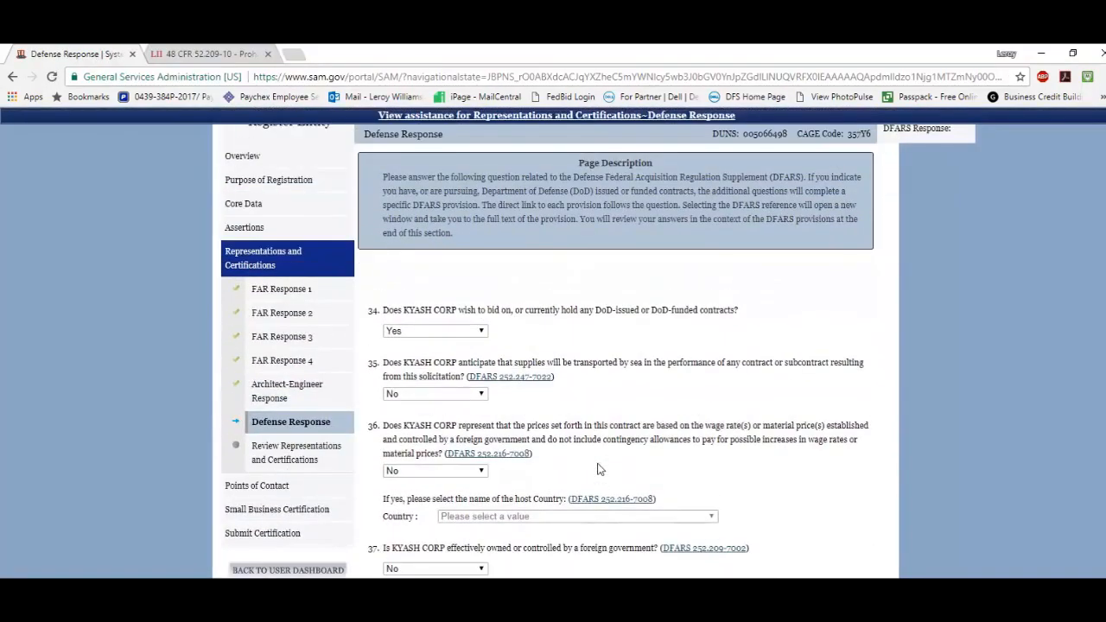
pyautogui.scroll(1, 599, 466)
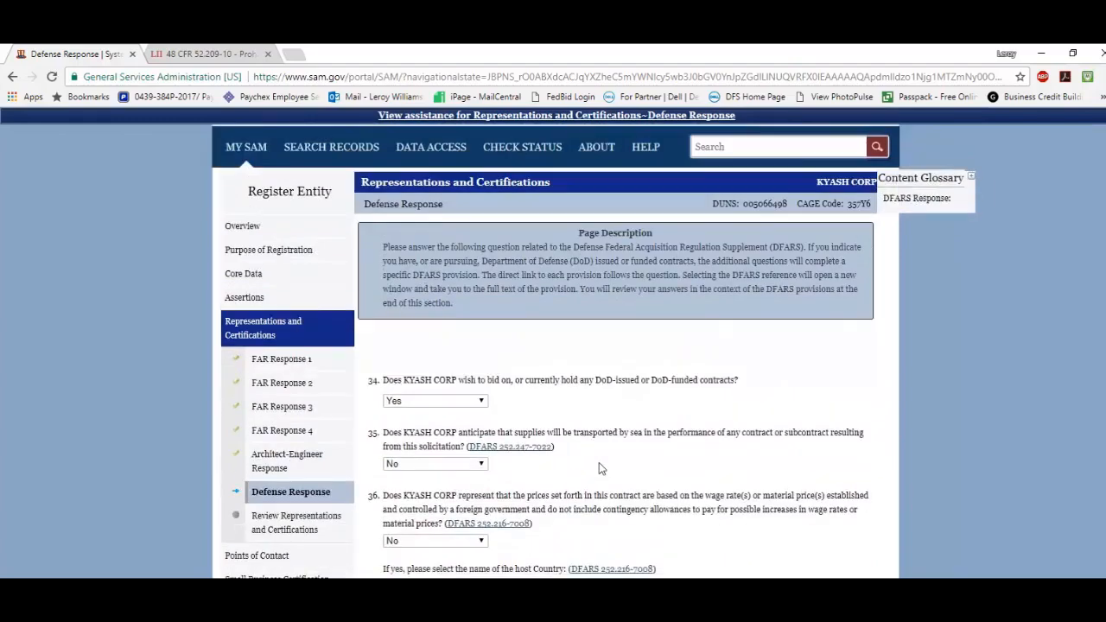
pyautogui.scroll(-1, 600, 466)
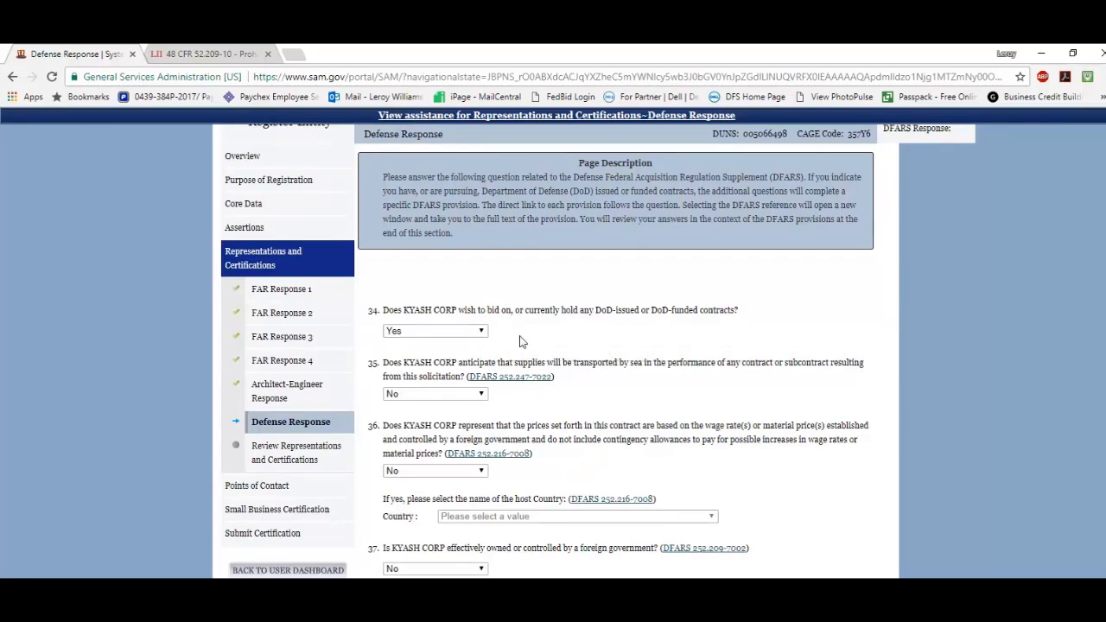
pyautogui.scroll(-1, 519, 341)
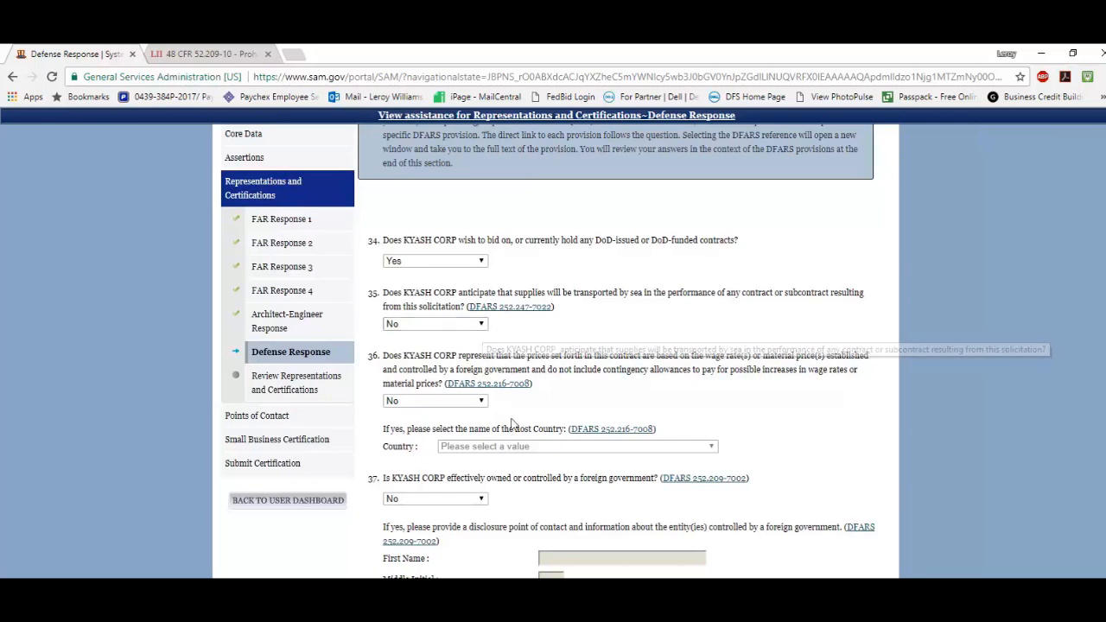
pyautogui.scroll(-2, 512, 424)
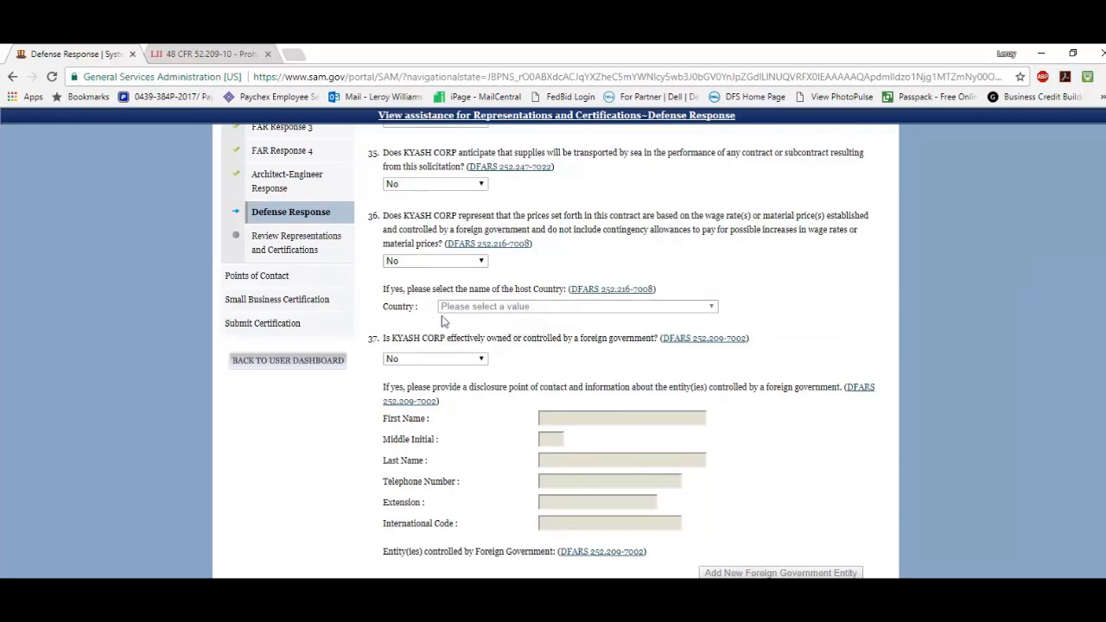
pyautogui.scroll(-2, 441, 319)
pyautogui.scroll(1, 442, 318)
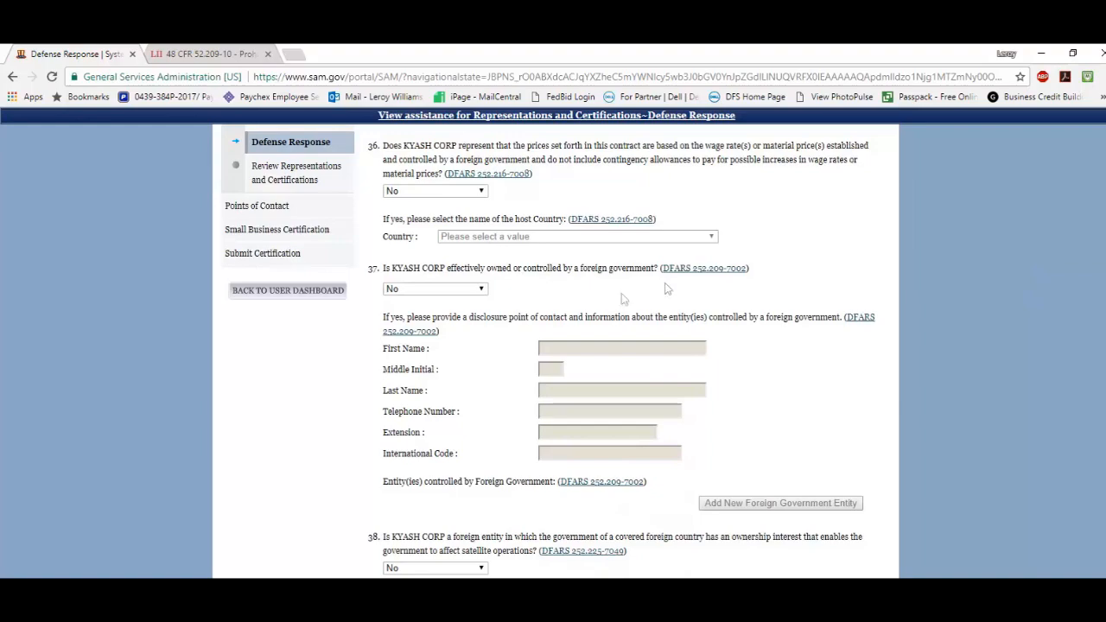
pyautogui.scroll(-1, 472, 300)
pyautogui.scroll(-3, 472, 300)
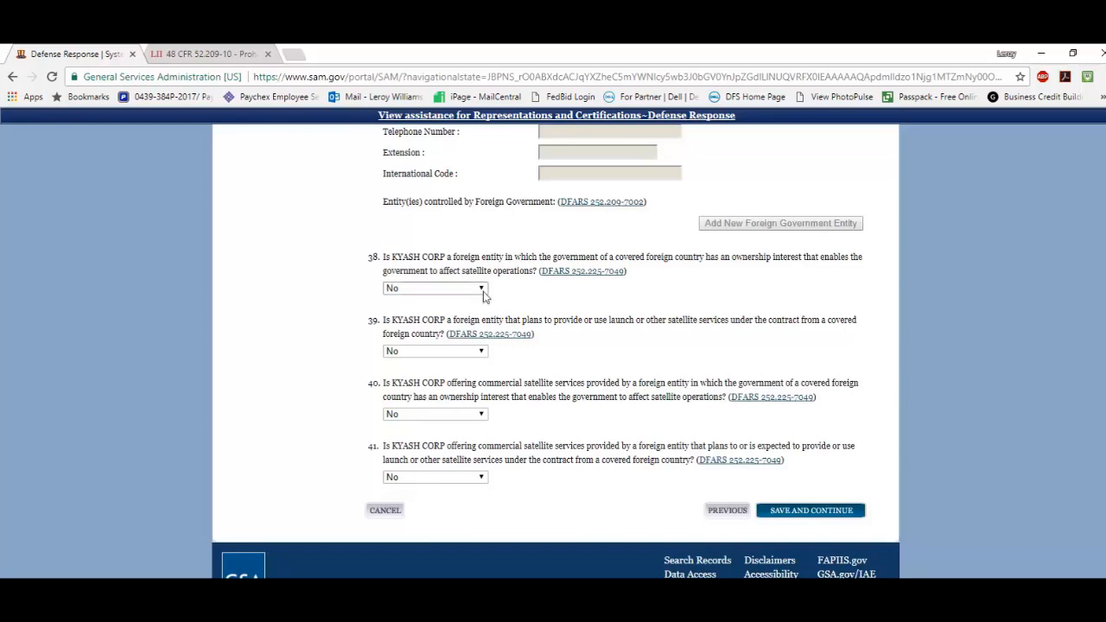
# Confirm satellite questions 38–41 are No and save the Defense Response page.
pyautogui.scroll(-1, 485, 300)
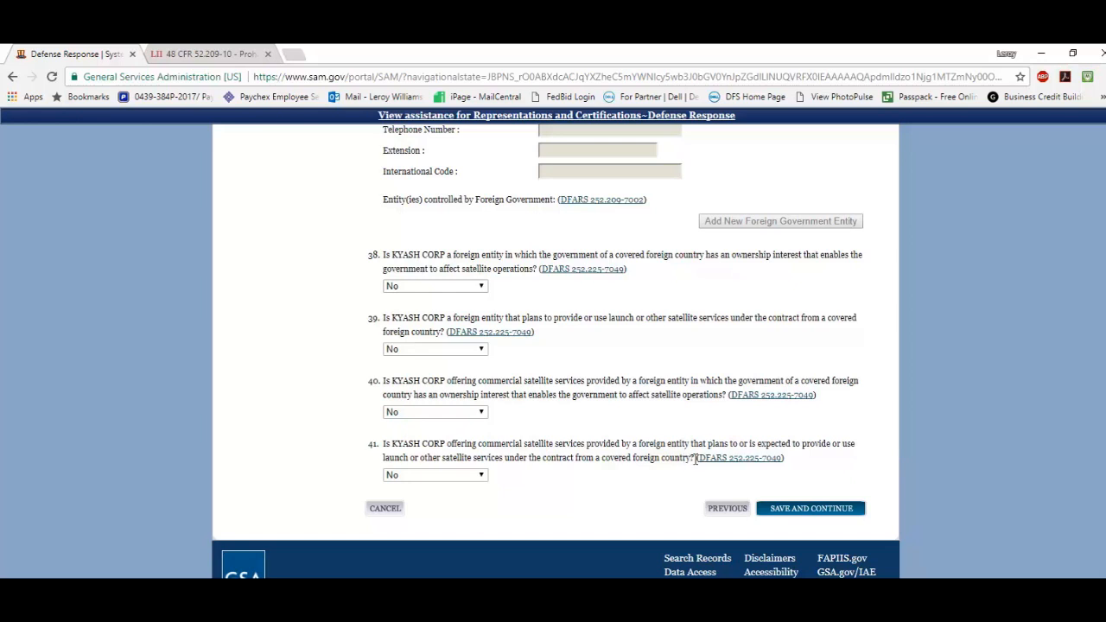
pyautogui.click(801, 512)
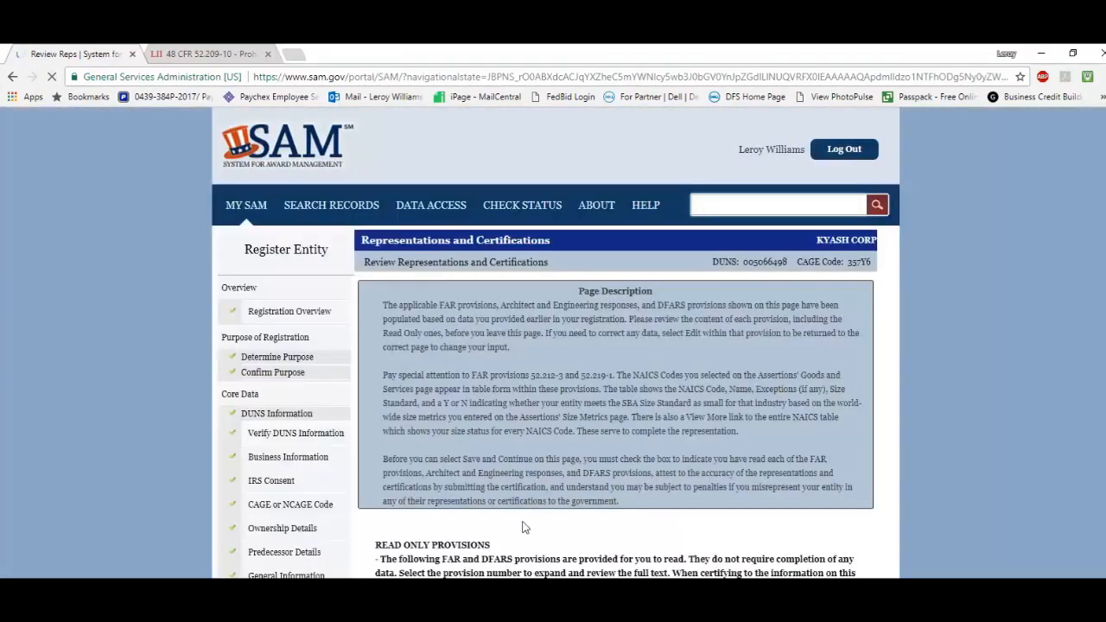
# Scroll through the Read Only Provisions list of FAR and DFARS clauses.
pyautogui.scroll(-3, 522, 526)
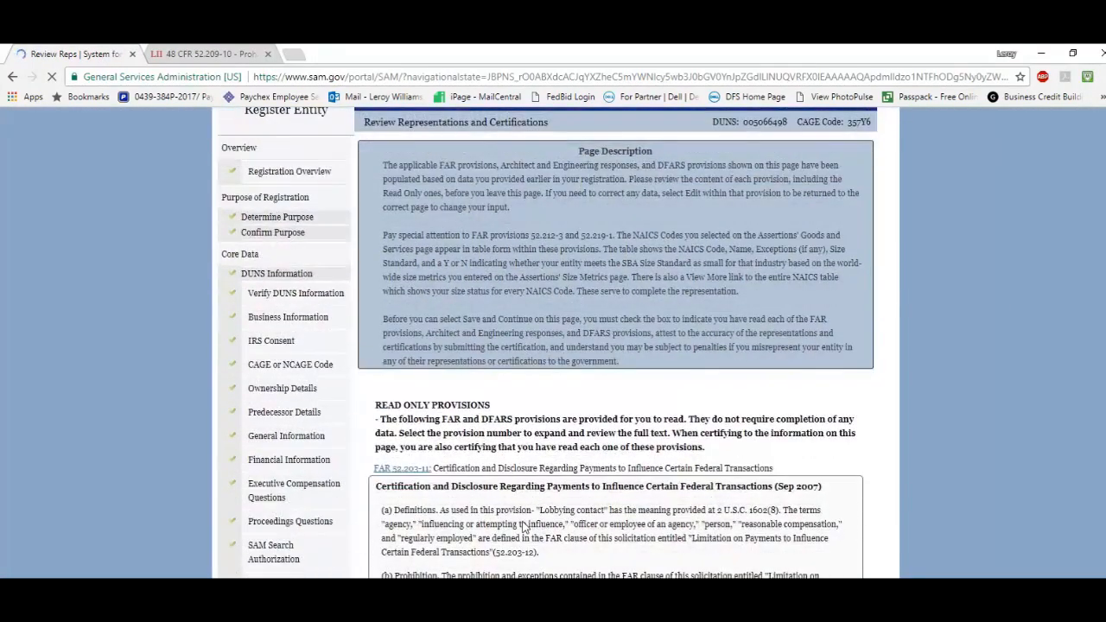
pyautogui.scroll(-5, 522, 527)
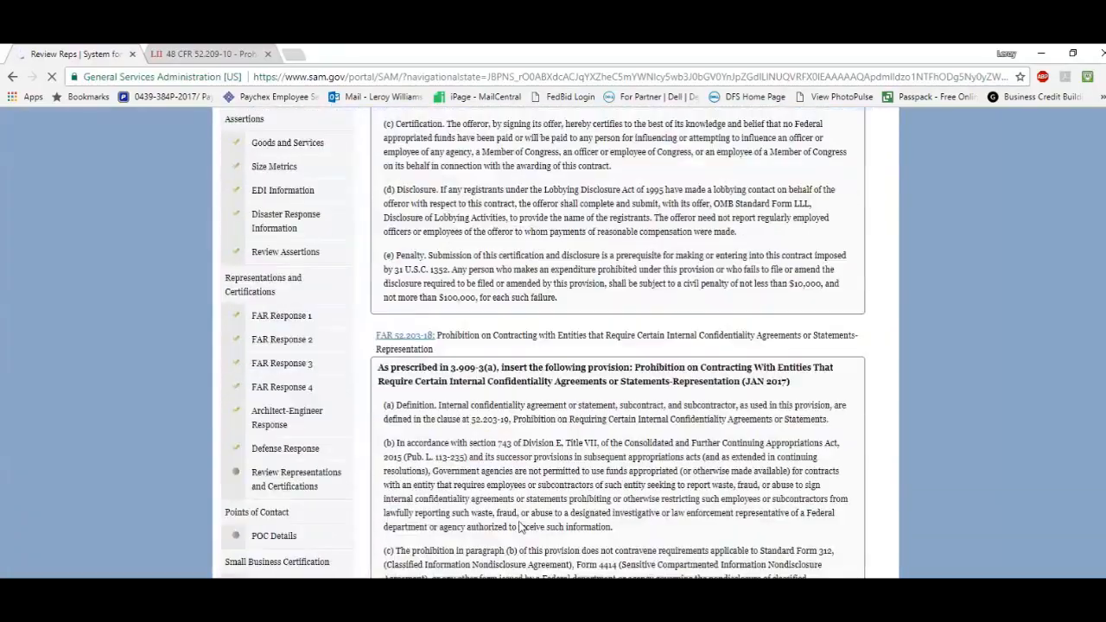
pyautogui.scroll(-1, 520, 527)
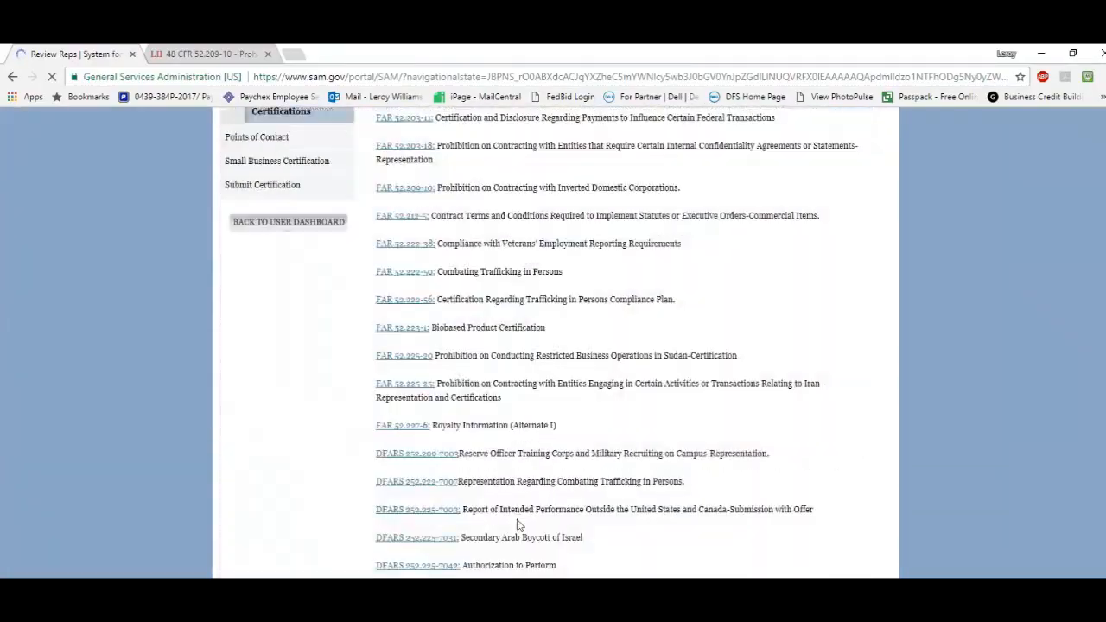
pyautogui.scroll(-5, 516, 516)
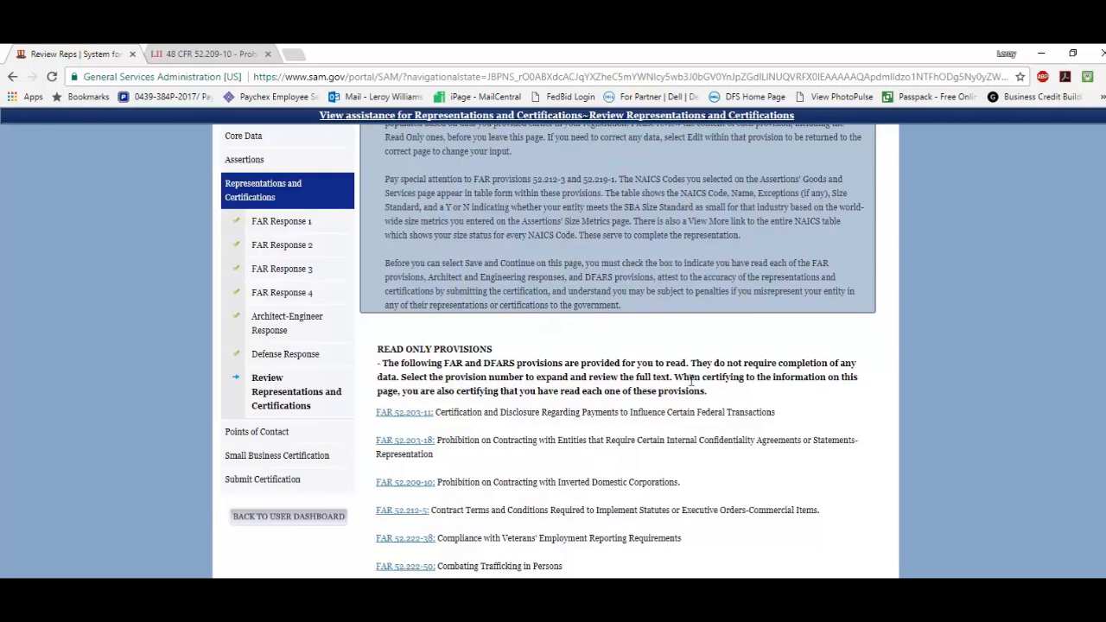
pyautogui.scroll(-1, 692, 385)
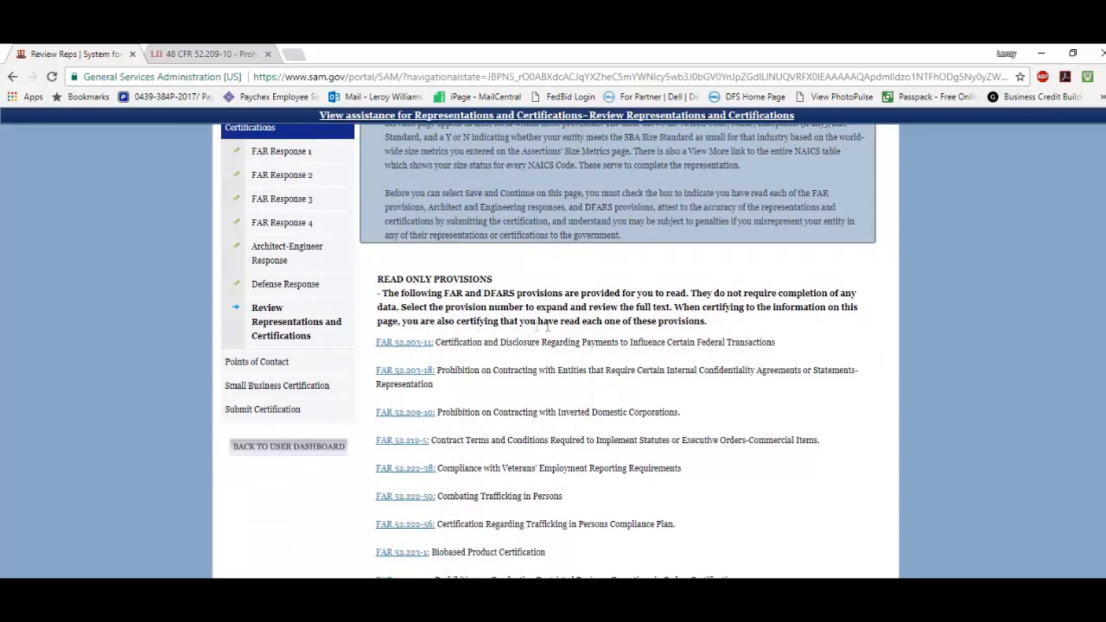
pyautogui.scroll(-1, 697, 324)
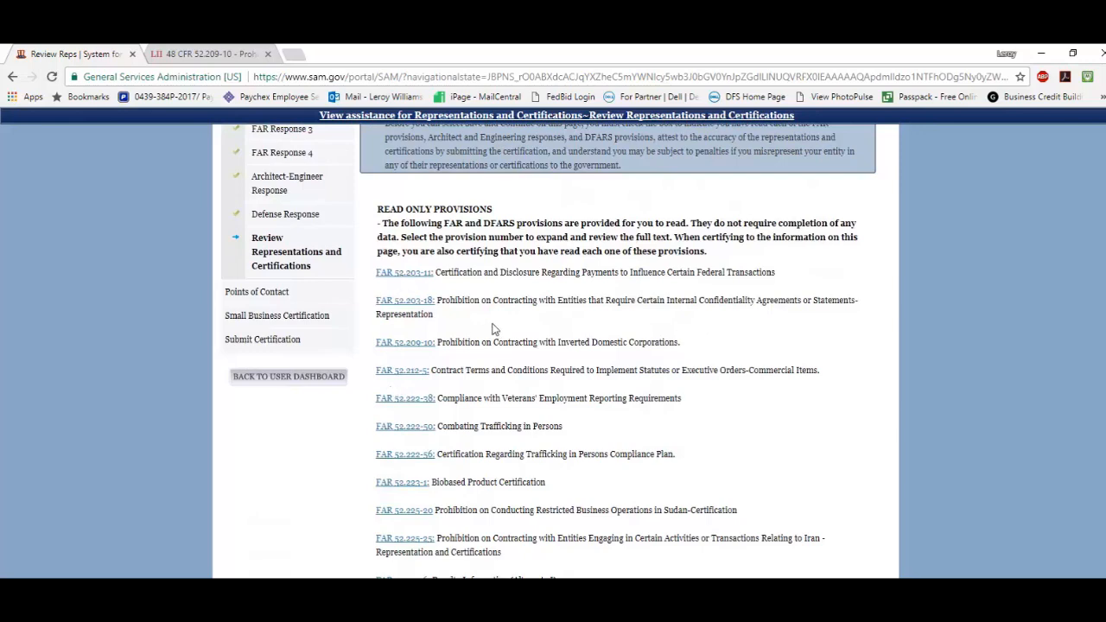
pyautogui.scroll(-1, 495, 329)
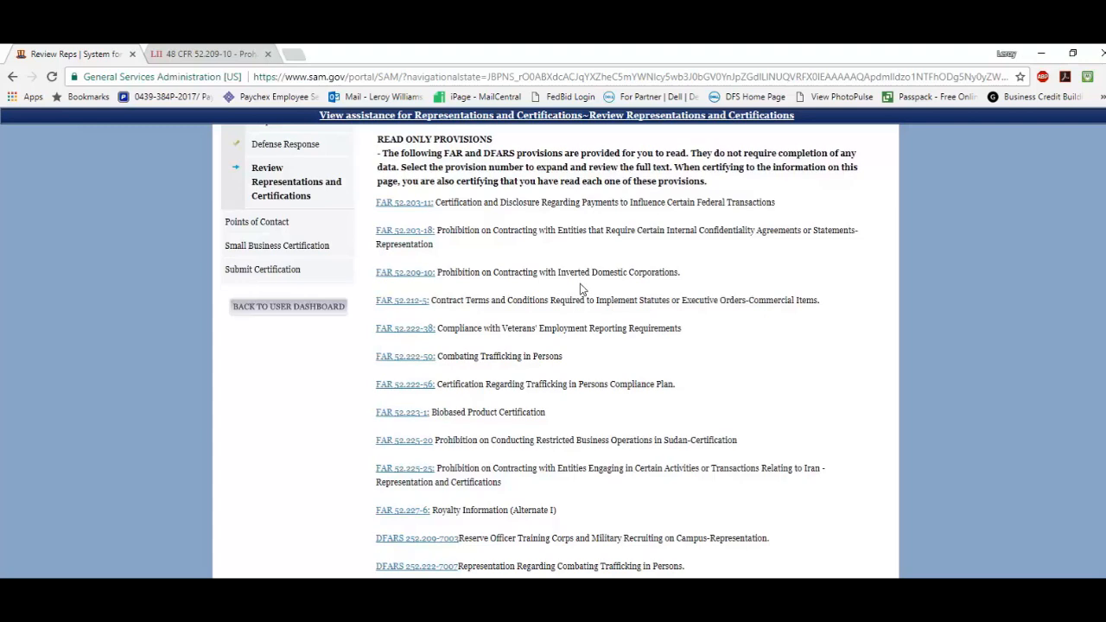
# Read the user-completed FAR and DFARS provisions through DFARS 252.247-7022 to the attestation statement.
pyautogui.scroll(-1, 580, 283)
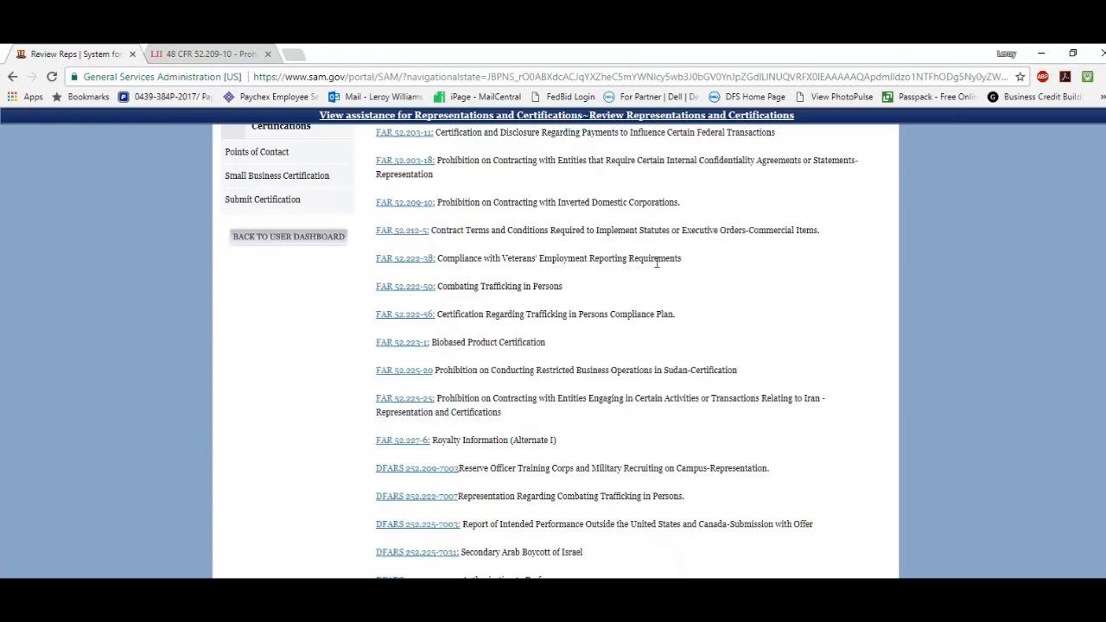
pyautogui.scroll(-1, 688, 266)
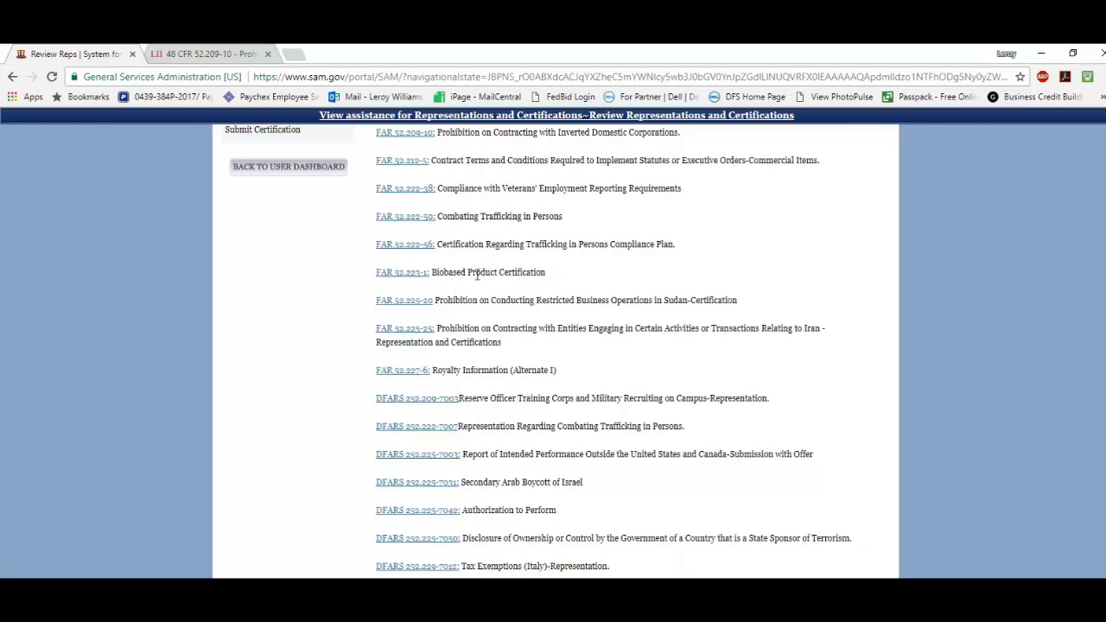
pyautogui.scroll(-1, 566, 279)
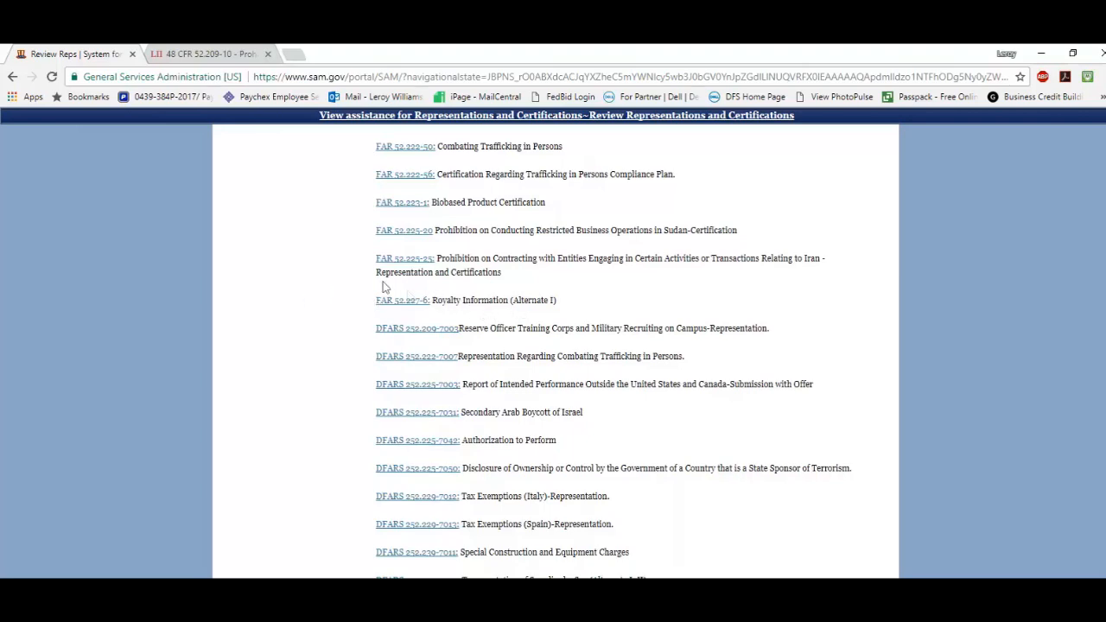
pyautogui.scroll(-2, 415, 272)
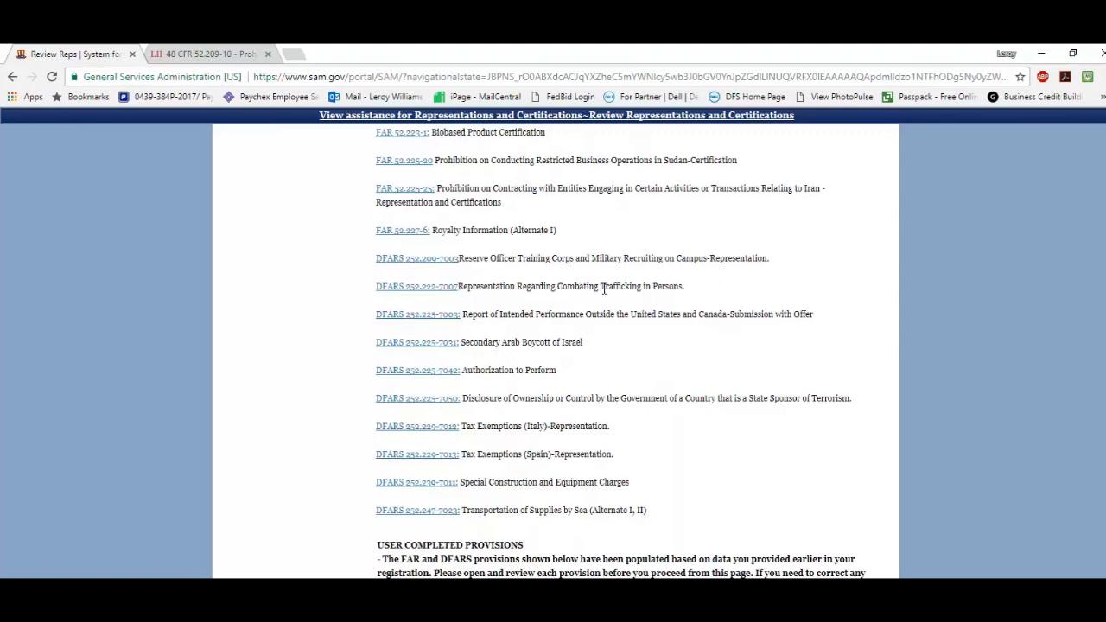
pyautogui.scroll(1, 683, 299)
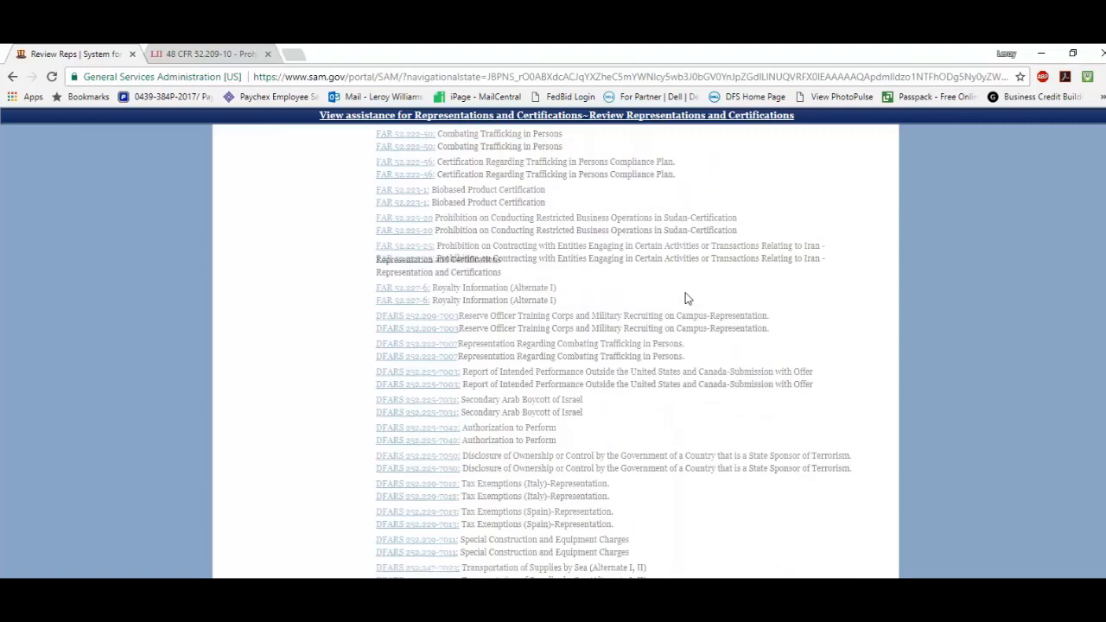
pyautogui.scroll(-1, 684, 298)
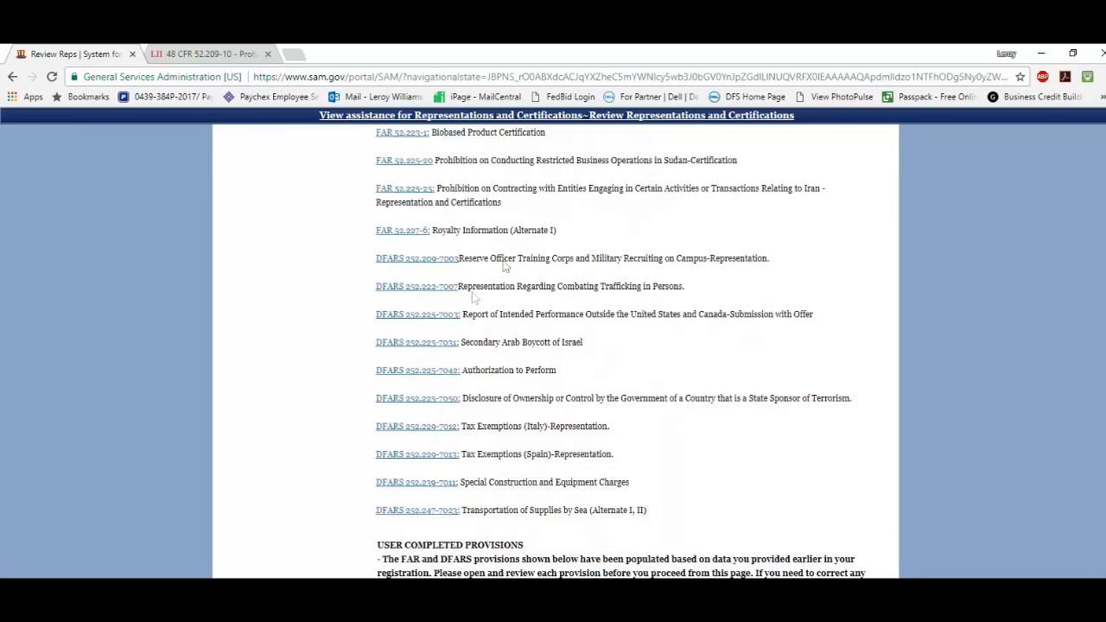
pyautogui.scroll(1, 498, 305)
pyautogui.scroll(-1, 499, 305)
pyautogui.scroll(-3, 588, 348)
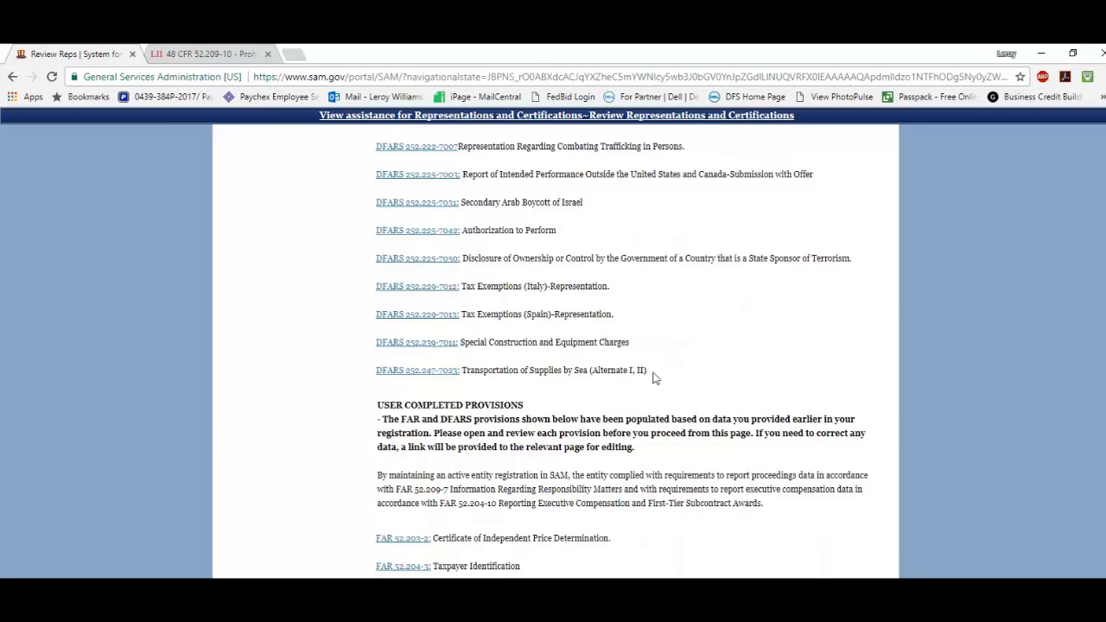
pyautogui.scroll(-2, 640, 376)
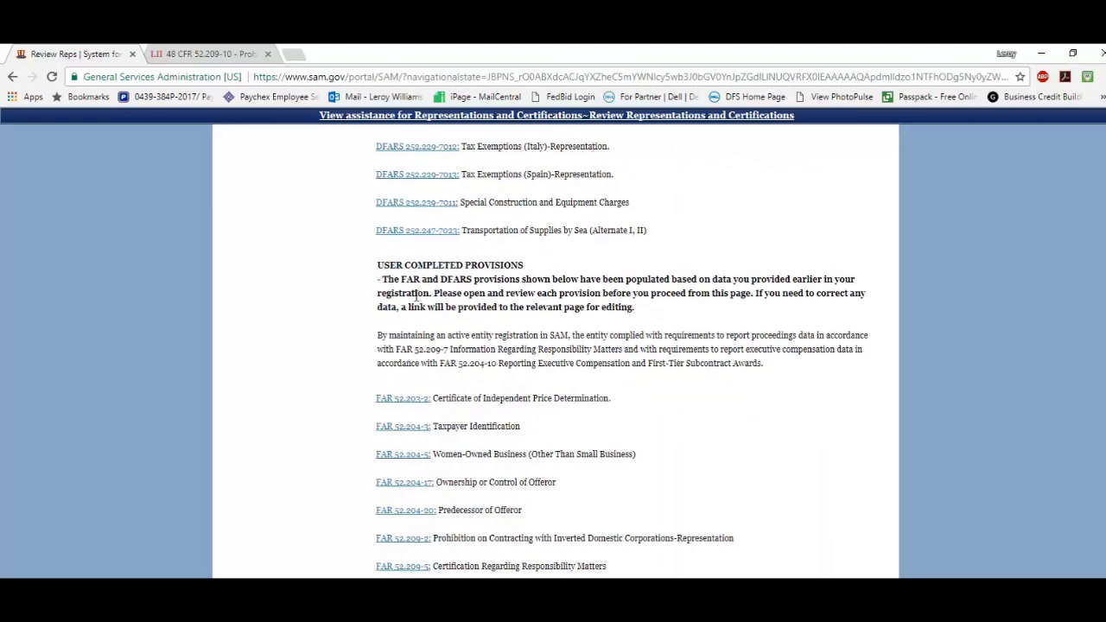
pyautogui.scroll(-1, 521, 276)
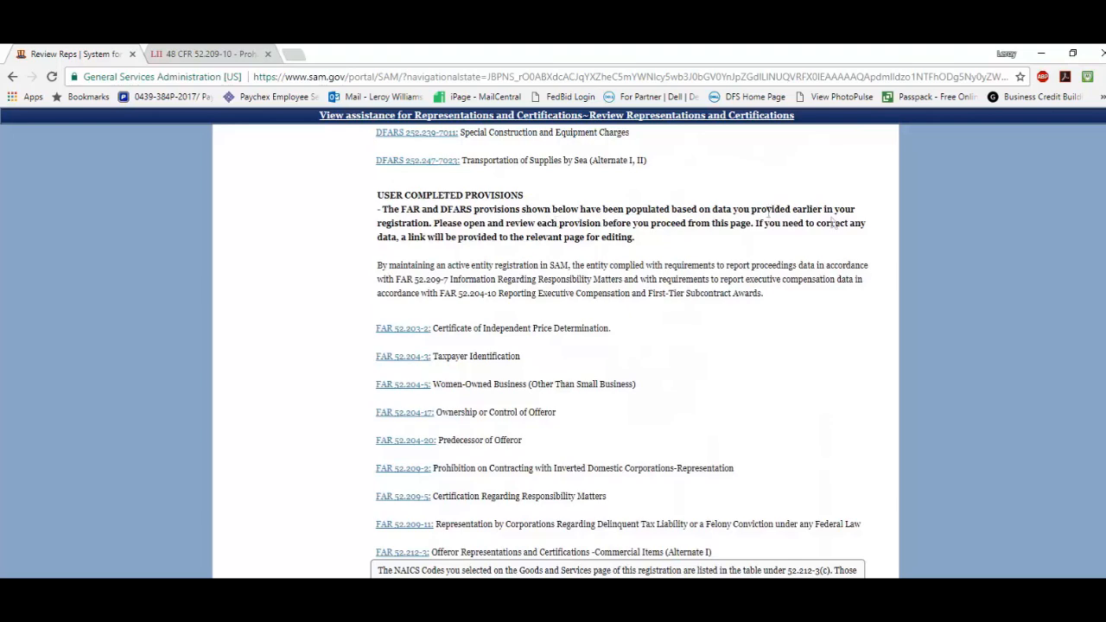
pyautogui.scroll(-1, 514, 235)
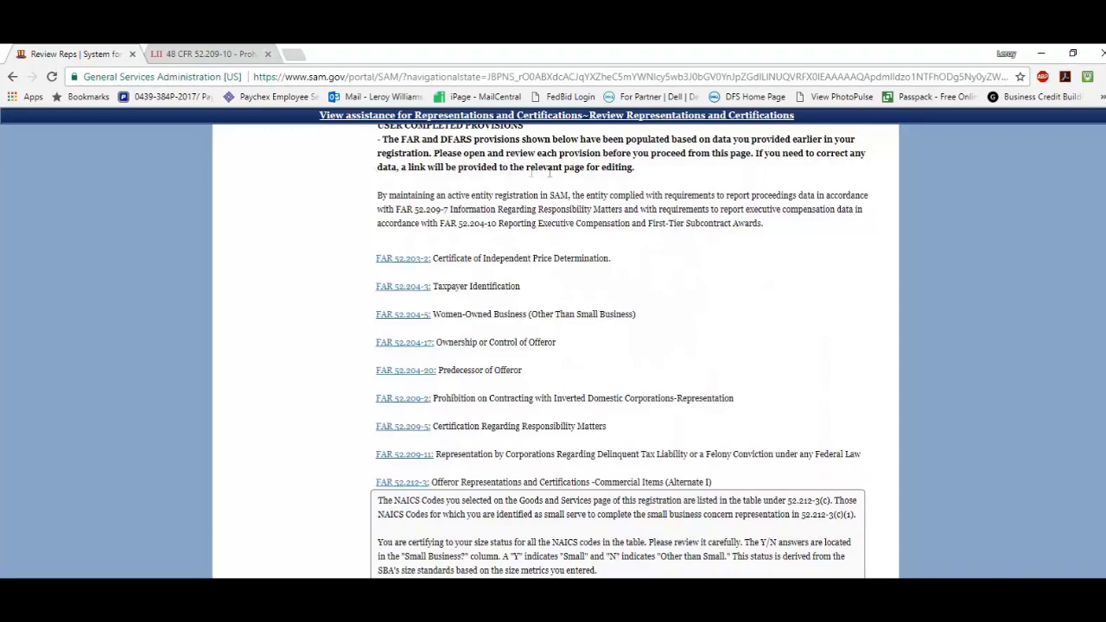
pyautogui.scroll(-2, 634, 182)
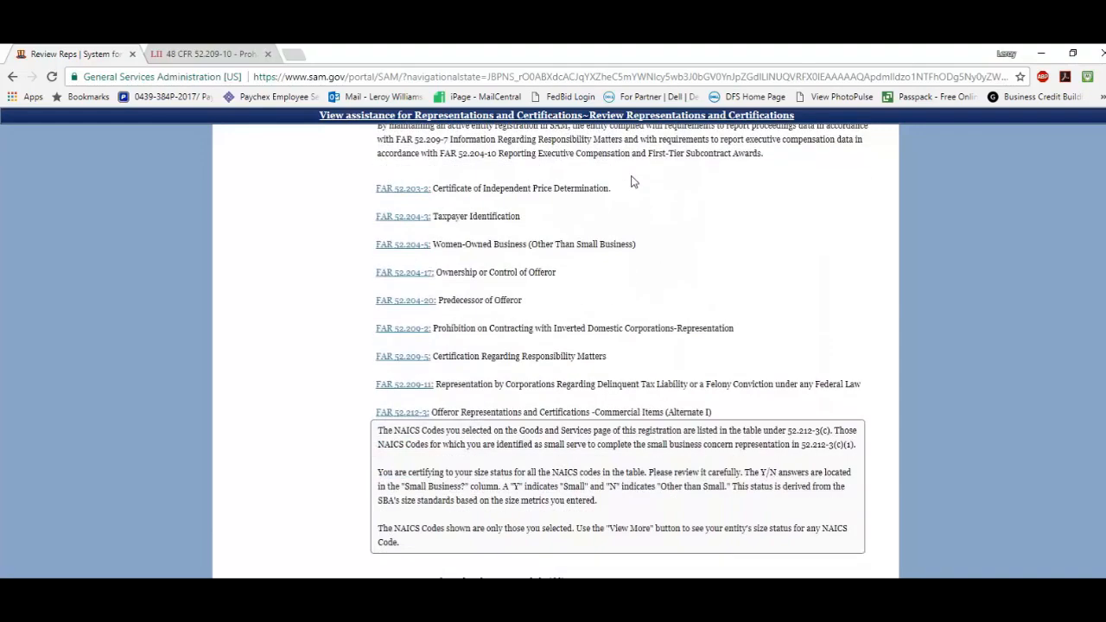
pyautogui.scroll(2, 632, 182)
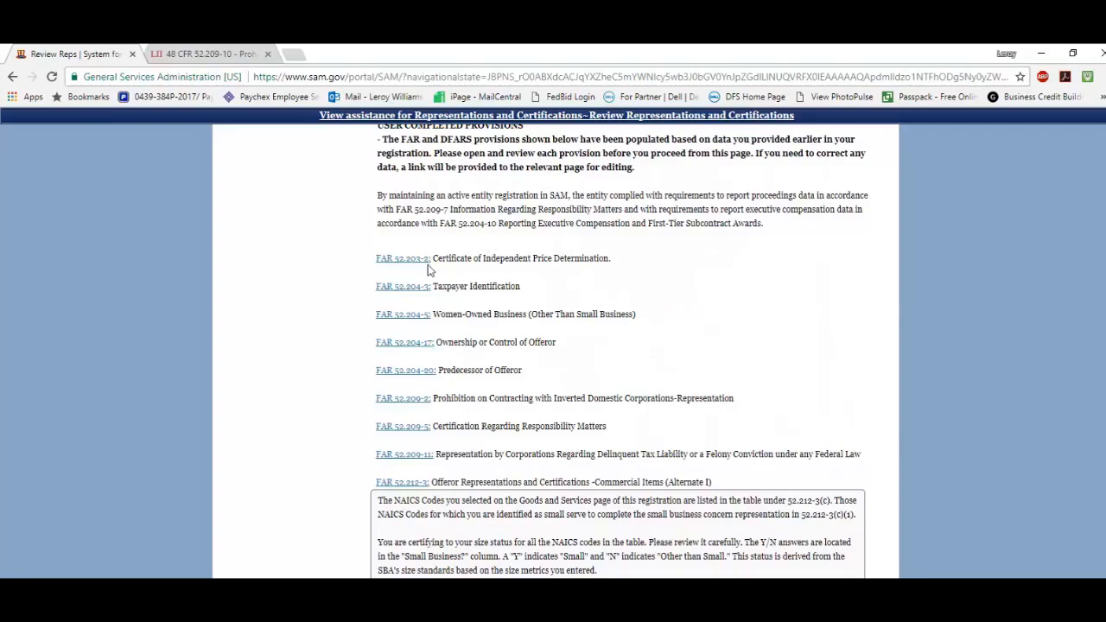
pyautogui.scroll(-5, 400, 288)
pyautogui.scroll(2, 398, 290)
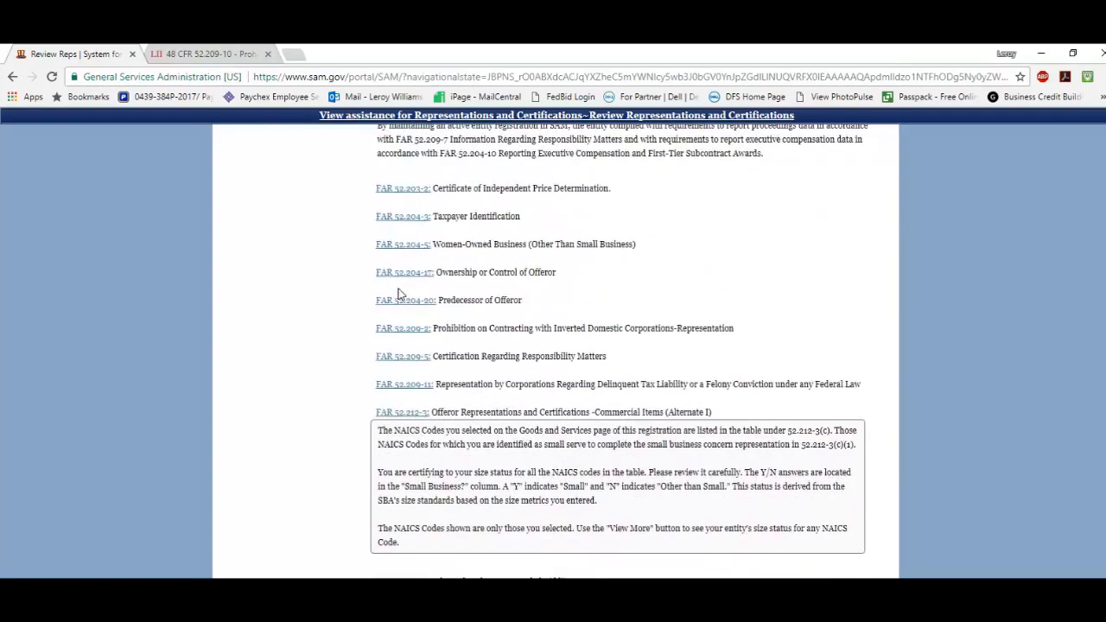
pyautogui.scroll(-3, 398, 291)
pyautogui.scroll(-2, 407, 301)
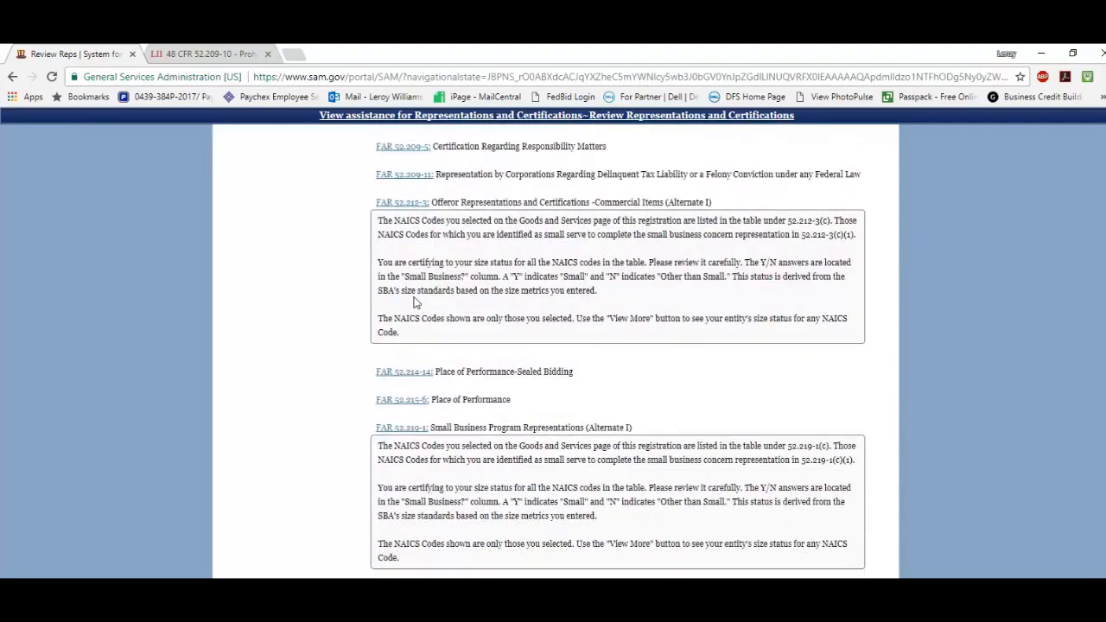
pyautogui.scroll(-2, 414, 302)
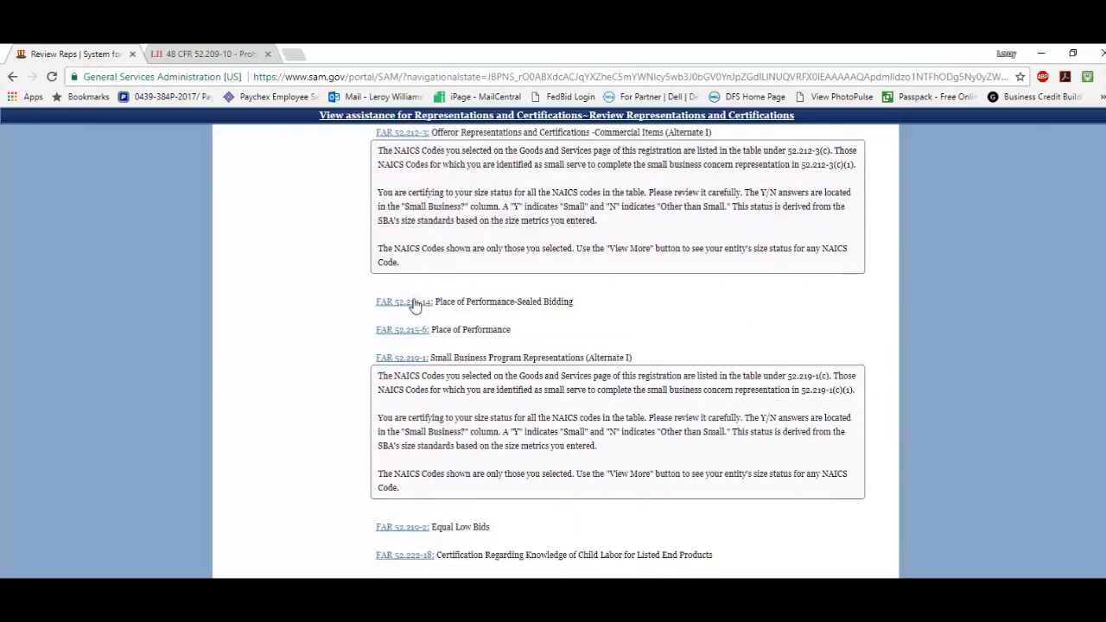
pyautogui.scroll(-2, 415, 304)
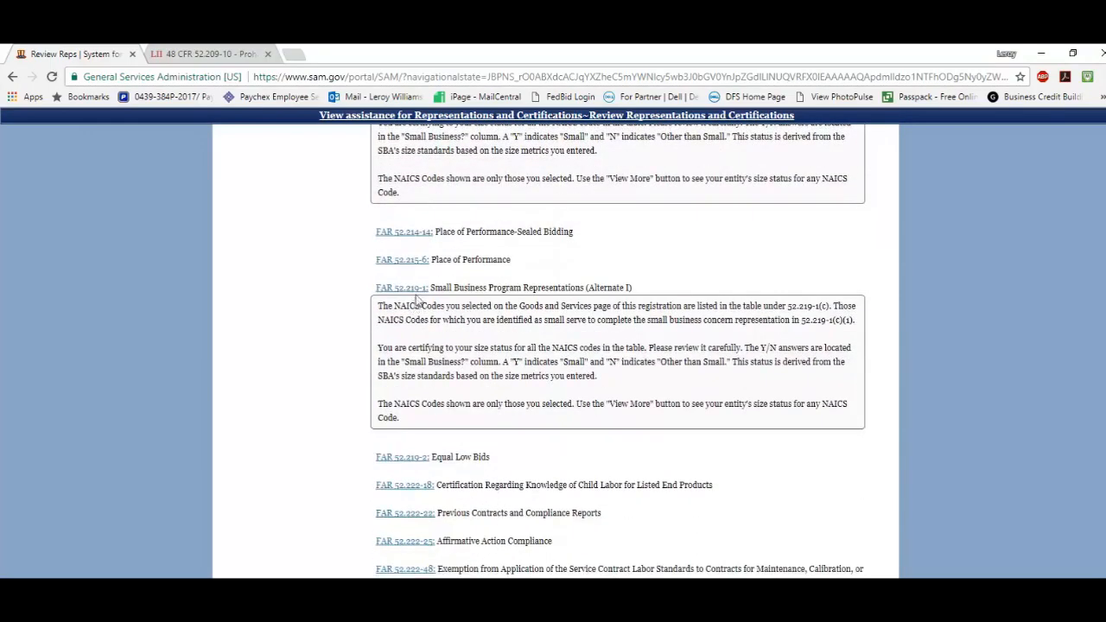
pyautogui.scroll(-2, 415, 298)
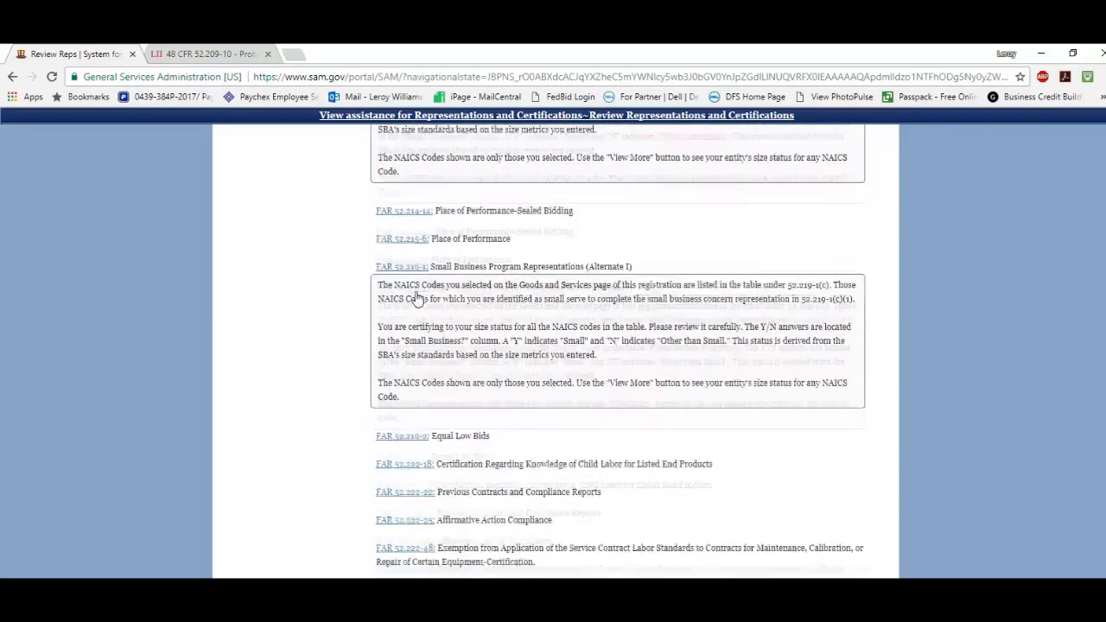
pyautogui.scroll(-2, 415, 294)
pyautogui.scroll(12, 416, 296)
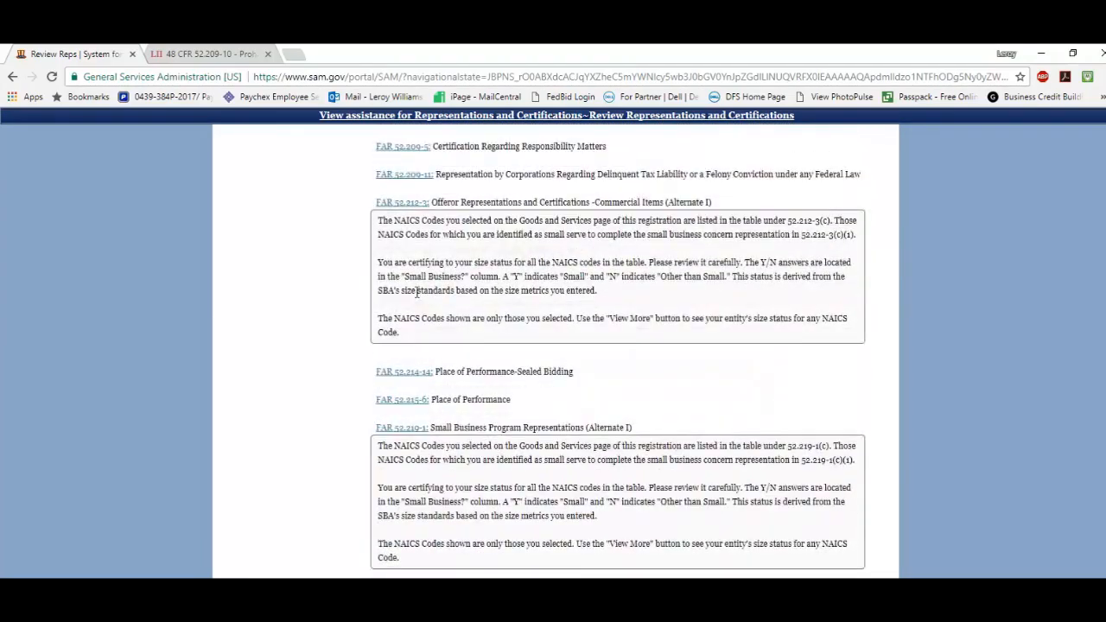
pyautogui.scroll(4, 416, 297)
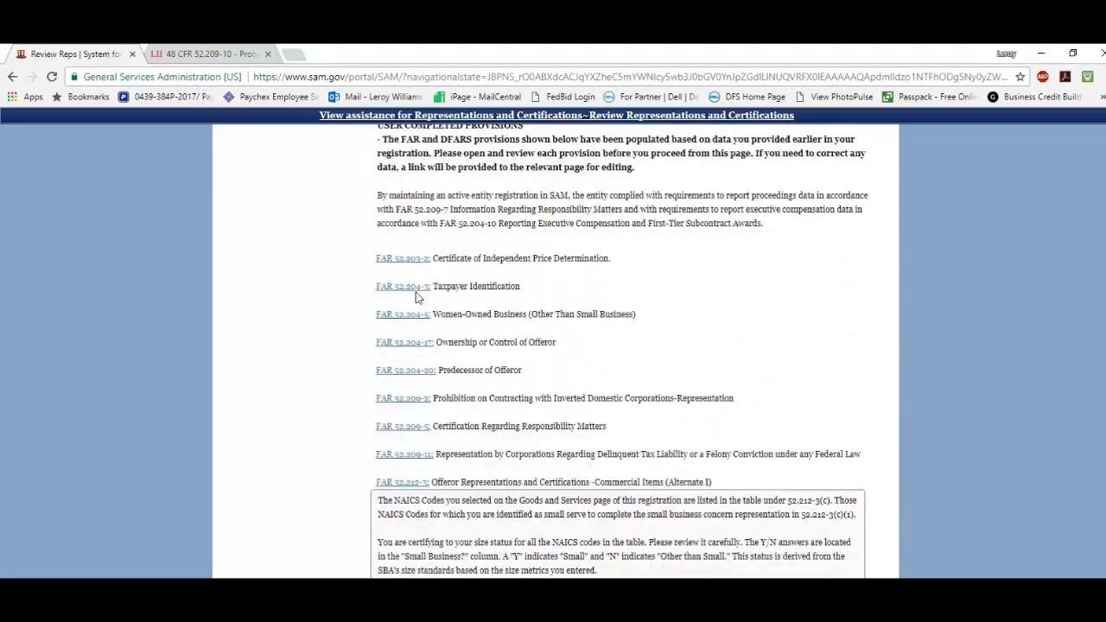
pyautogui.scroll(-2, 415, 297)
pyautogui.scroll(-6, 416, 298)
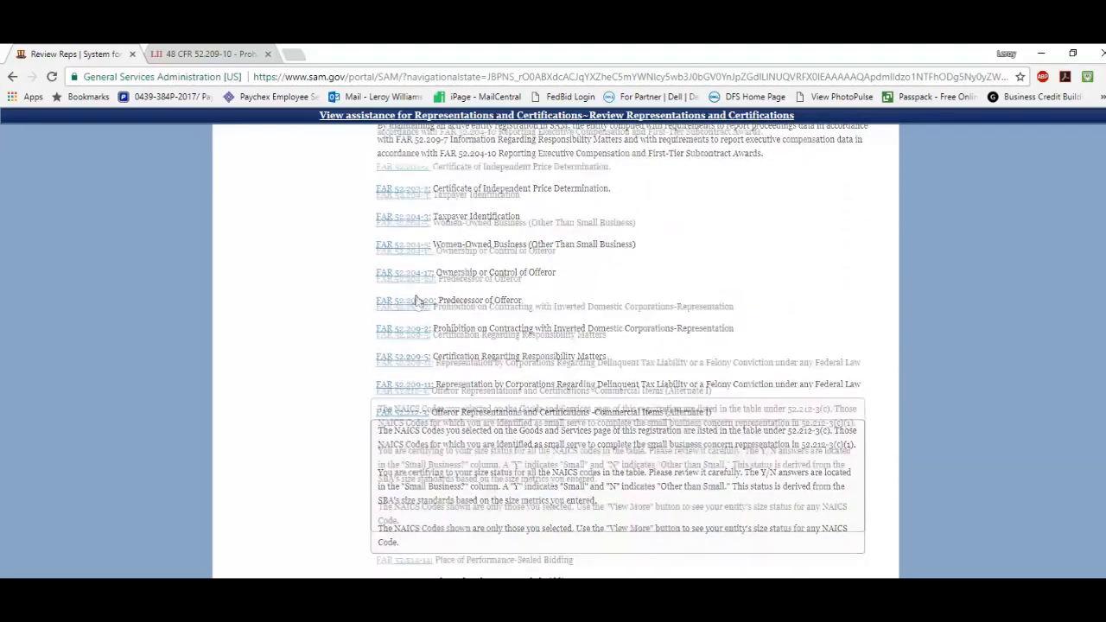
pyautogui.scroll(-6, 416, 299)
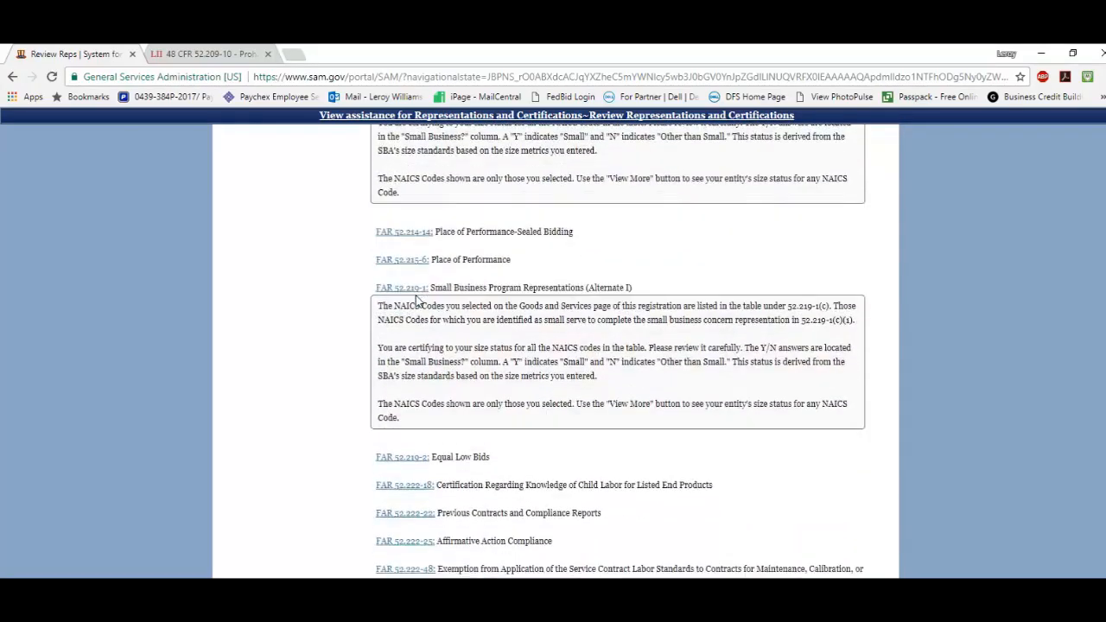
pyautogui.scroll(-6, 416, 300)
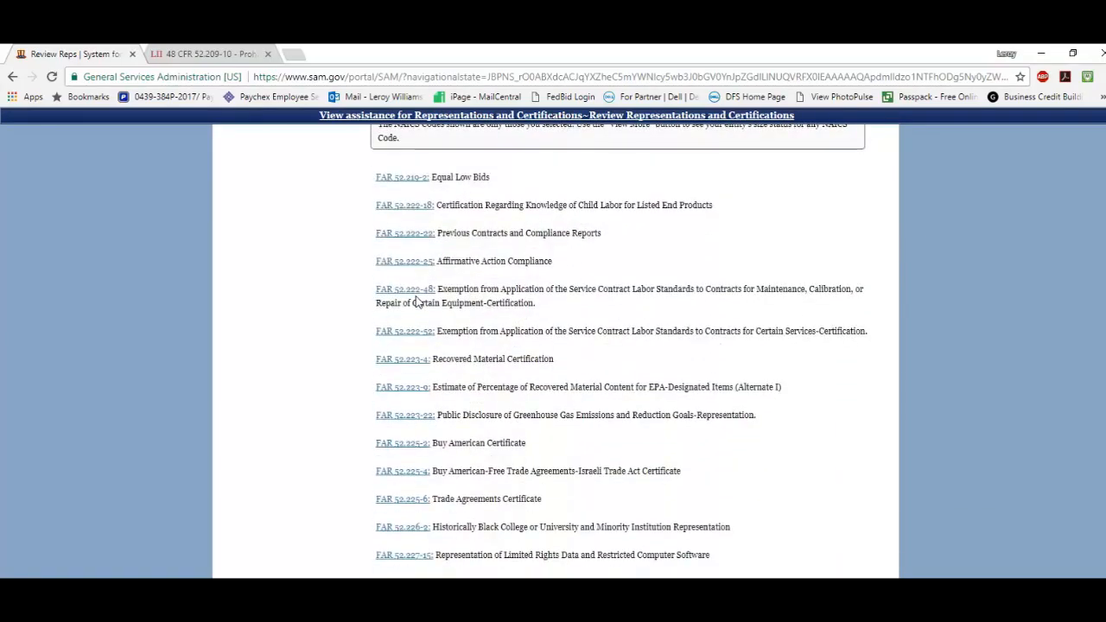
pyautogui.scroll(-4, 416, 300)
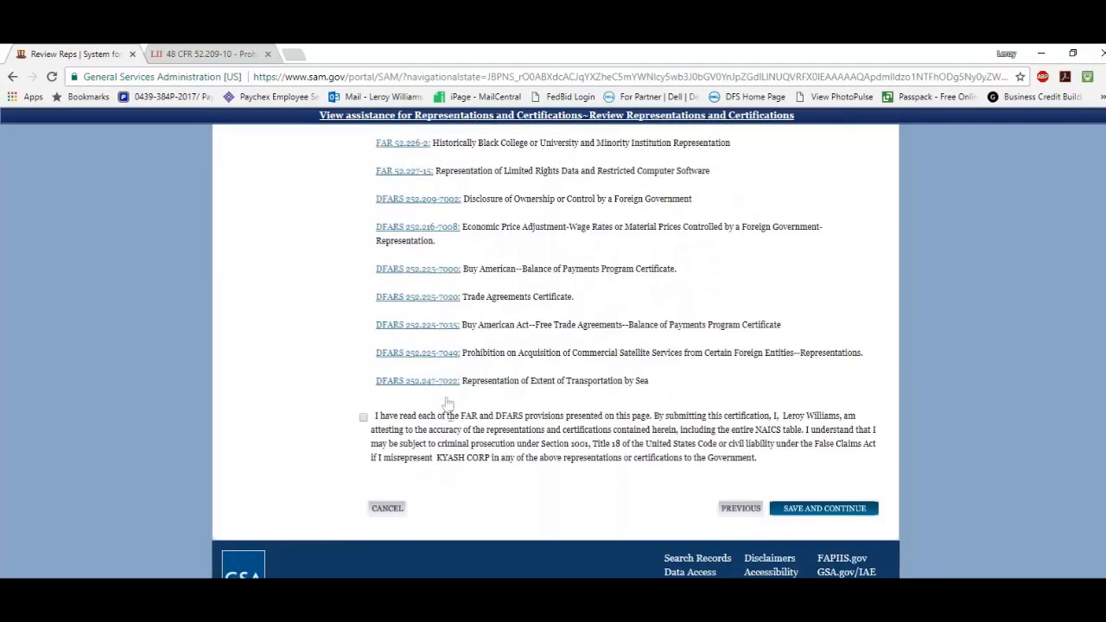
# Certify having read all FAR and DFARS provisions and save Representations and Certifications.
pyautogui.click(363, 418)
pyautogui.scroll(1, 548, 420)
pyautogui.scroll(2, 547, 420)
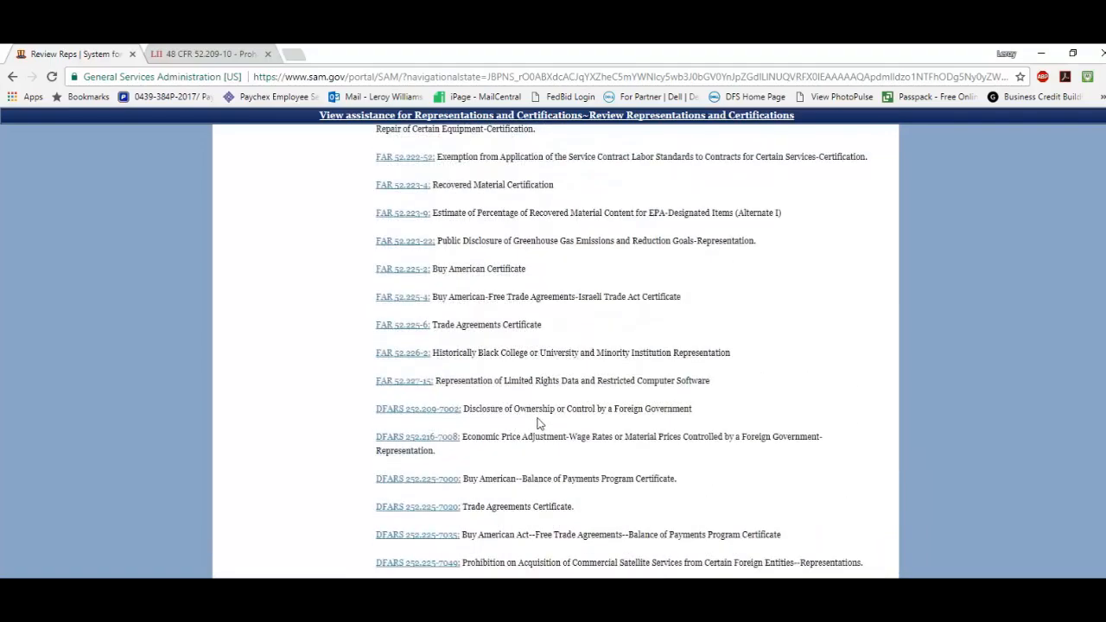
pyautogui.scroll(-3, 467, 393)
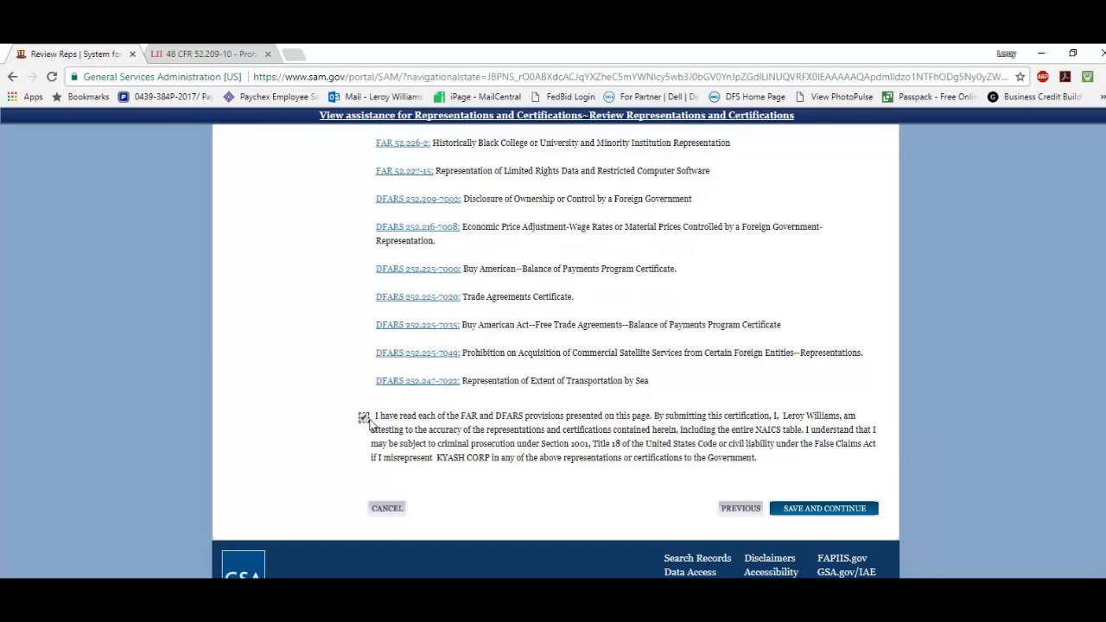
pyautogui.click(832, 510)
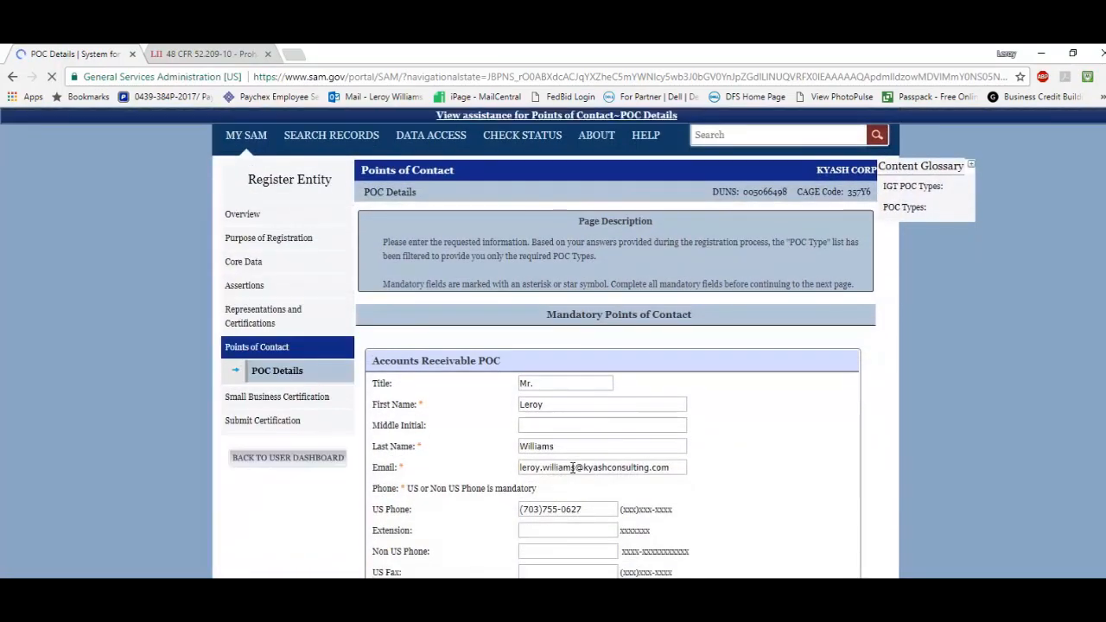
# Review the prefilled Accounts Receivable, Electronic Business and Government Business POCs, then save and continue.
pyautogui.scroll(-3, 605, 466)
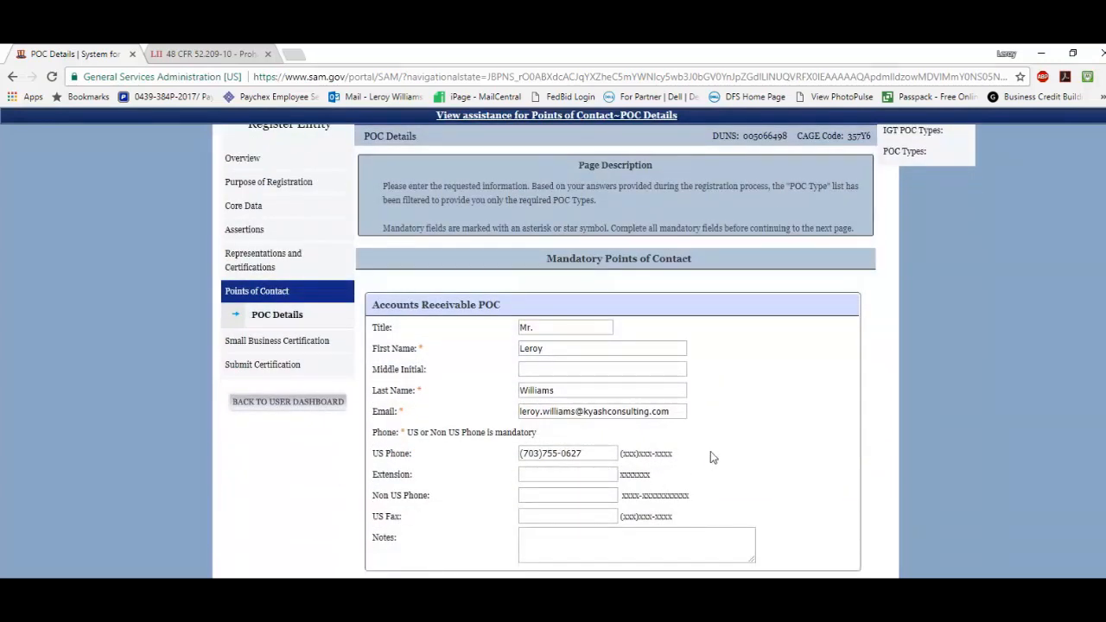
pyautogui.scroll(-1, 562, 426)
pyautogui.scroll(1, 566, 416)
pyautogui.scroll(-1, 568, 406)
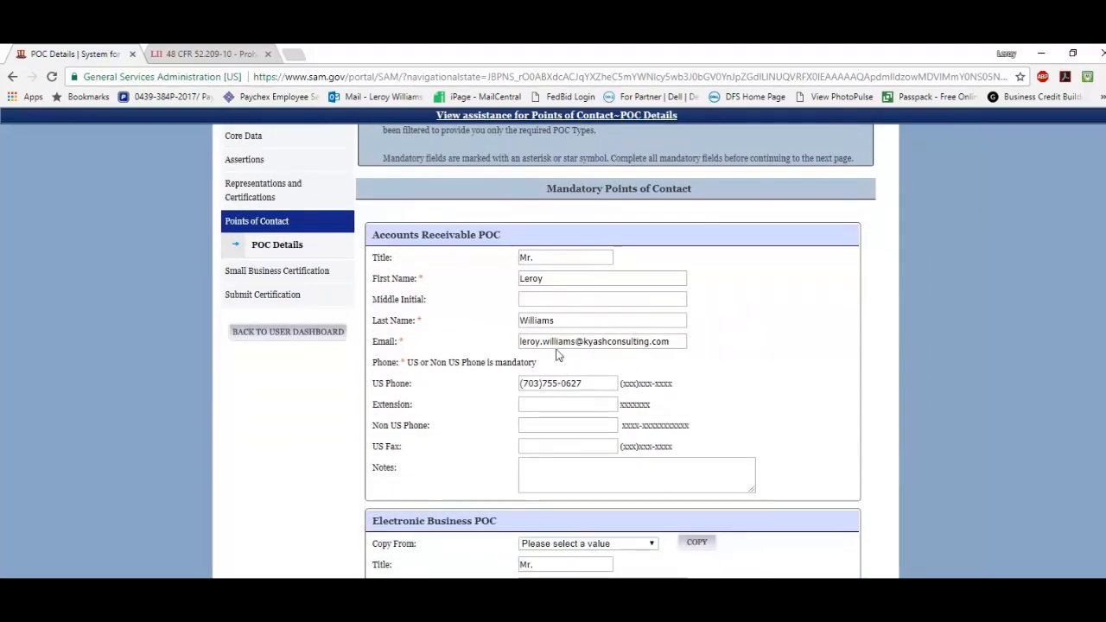
pyautogui.scroll(-1, 557, 354)
pyautogui.scroll(-1, 557, 354)
pyautogui.scroll(-2, 570, 326)
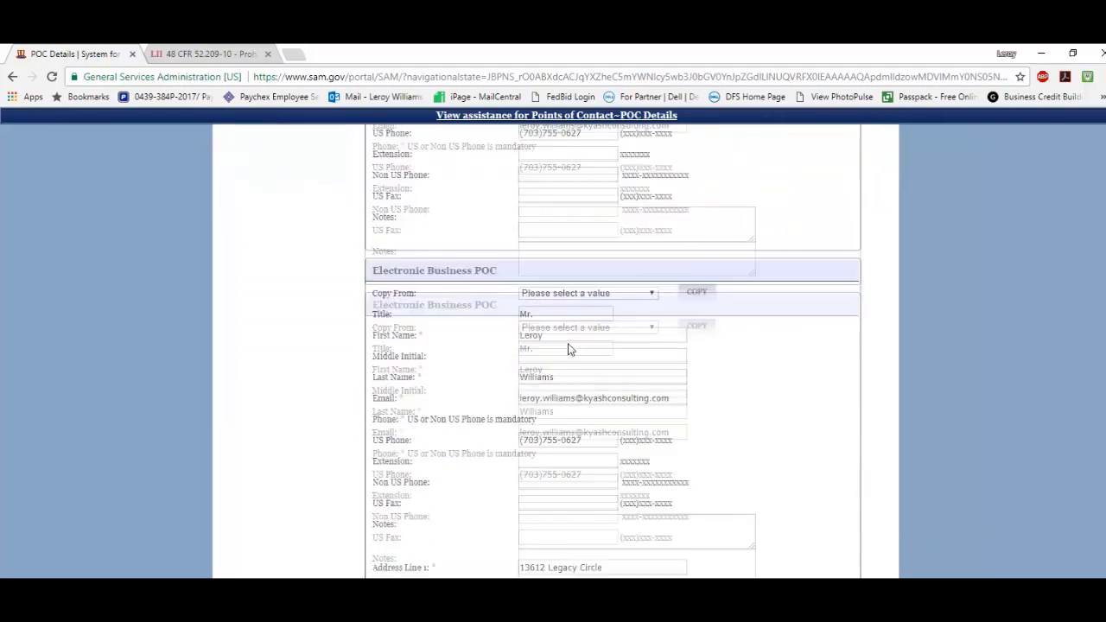
pyautogui.scroll(-1, 568, 345)
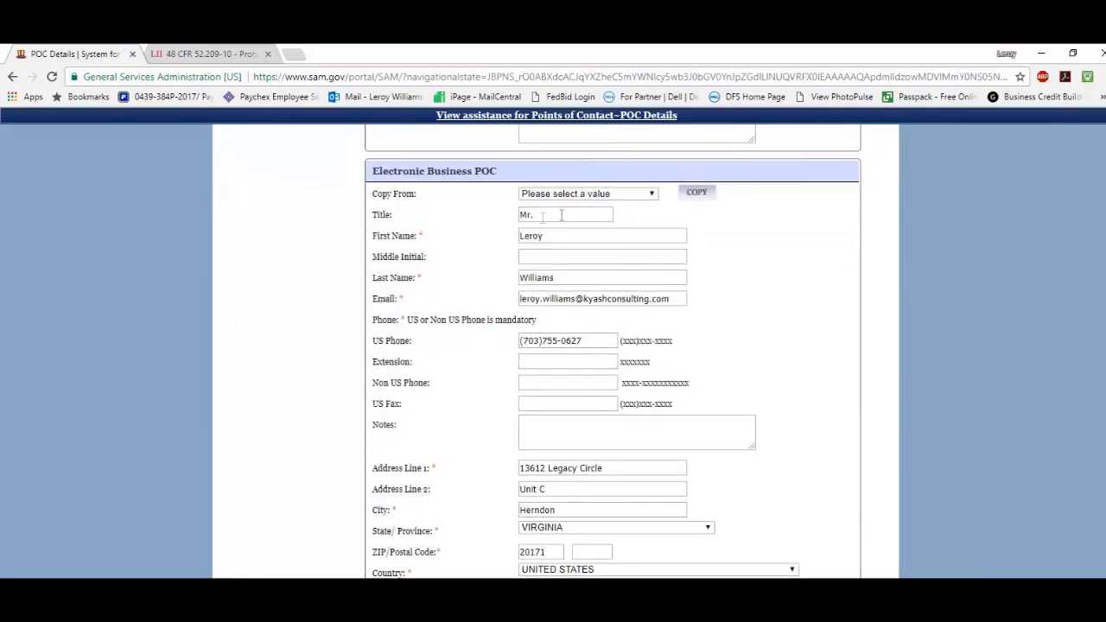
pyautogui.scroll(-1, 550, 320)
pyautogui.scroll(6, 548, 316)
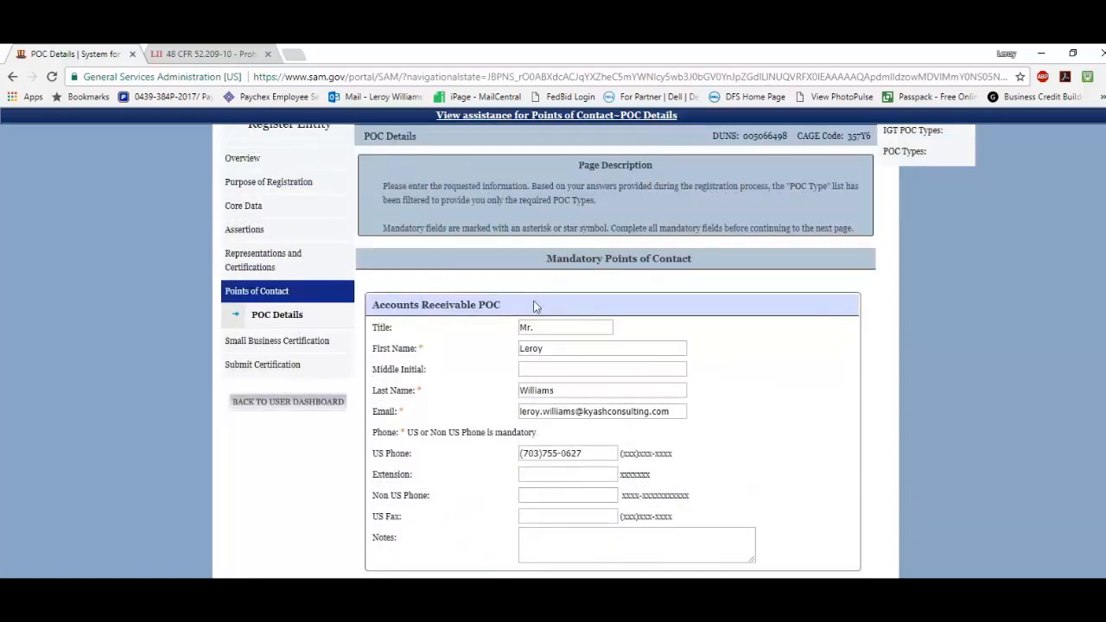
pyautogui.scroll(-3, 513, 312)
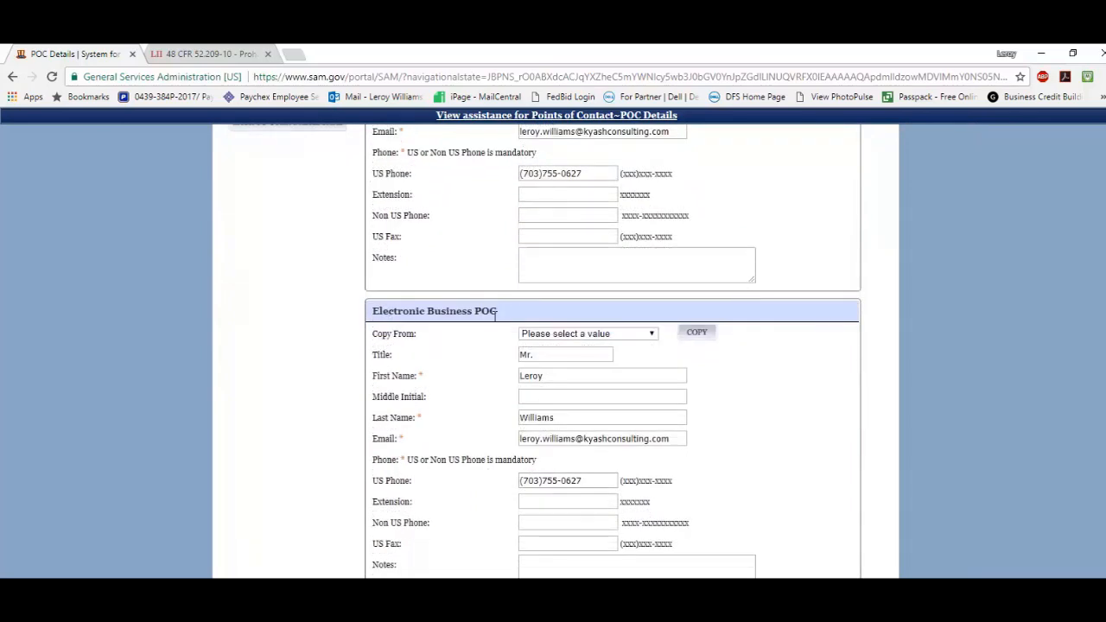
pyautogui.scroll(-5, 510, 318)
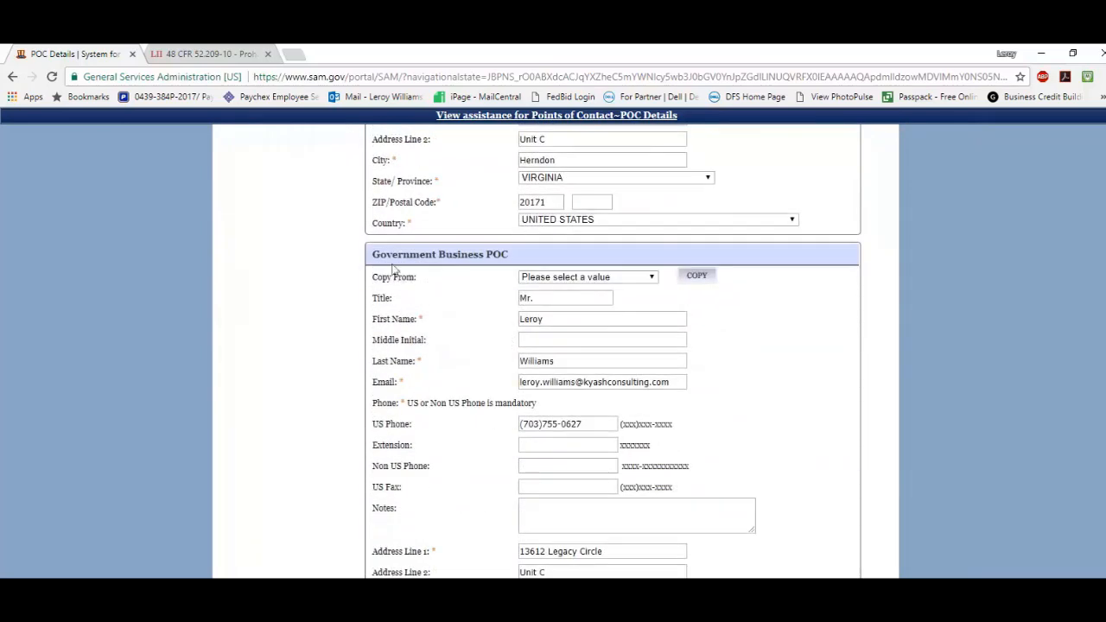
pyautogui.scroll(-4, 531, 255)
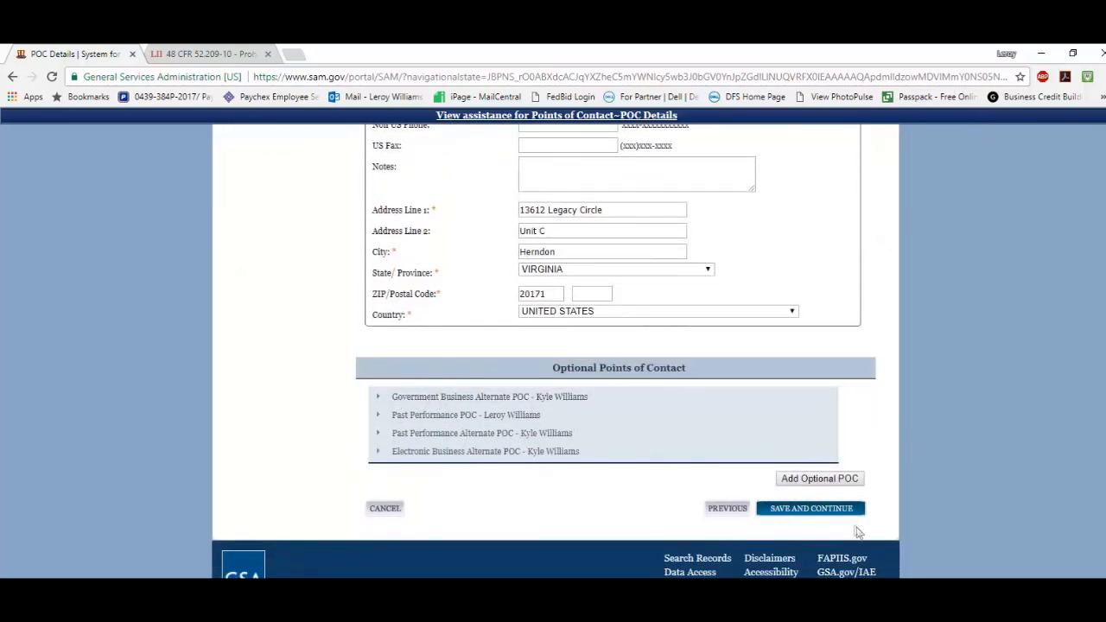
pyautogui.click(819, 509)
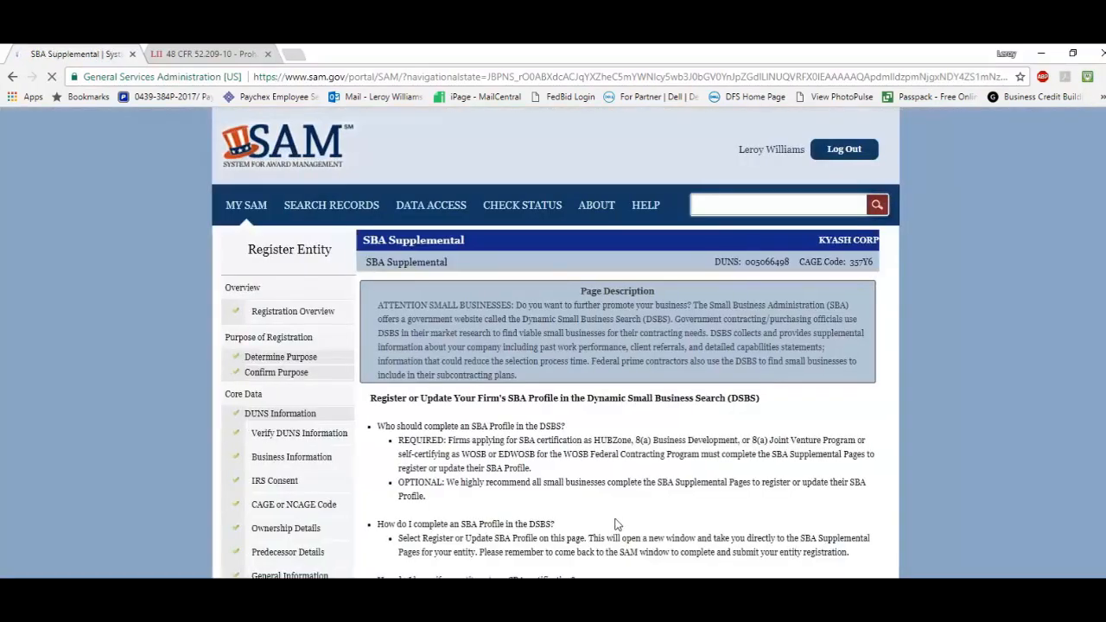
# Skip the SBA Dynamic Small Business Search profile and save the SBA Supplemental step.
pyautogui.scroll(-1, 612, 523)
pyautogui.scroll(-1, 598, 498)
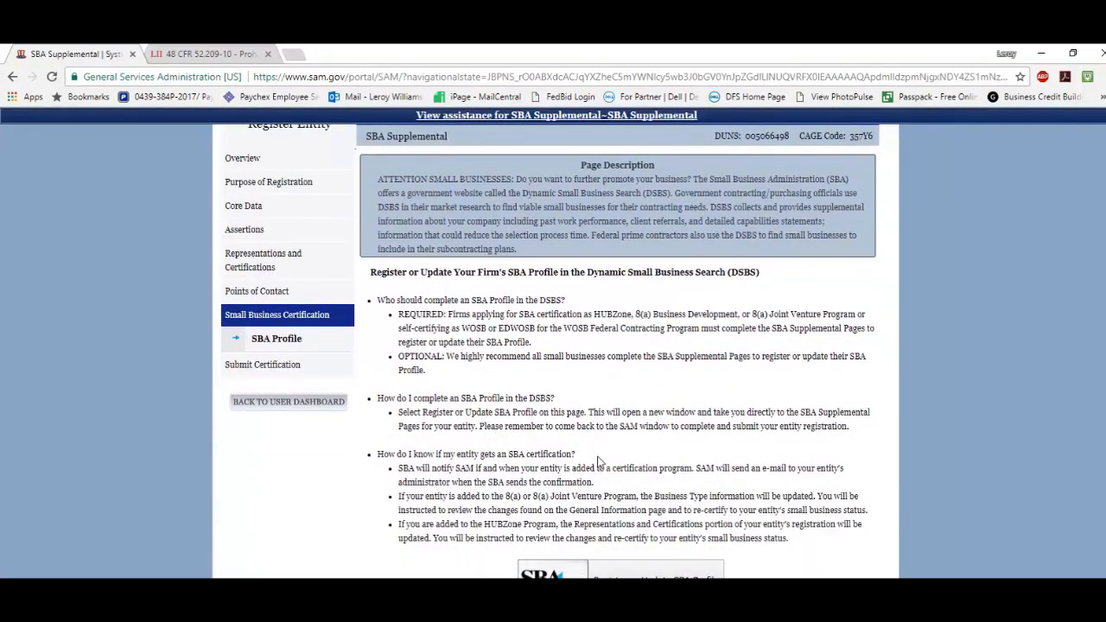
pyautogui.scroll(-1, 598, 462)
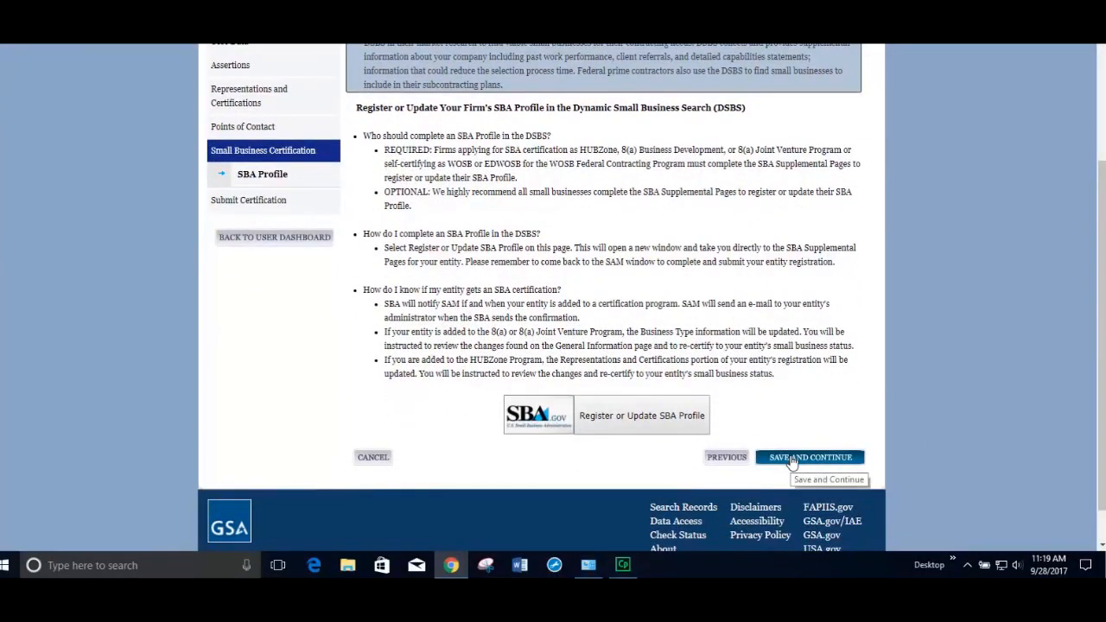
pyautogui.click(791, 461)
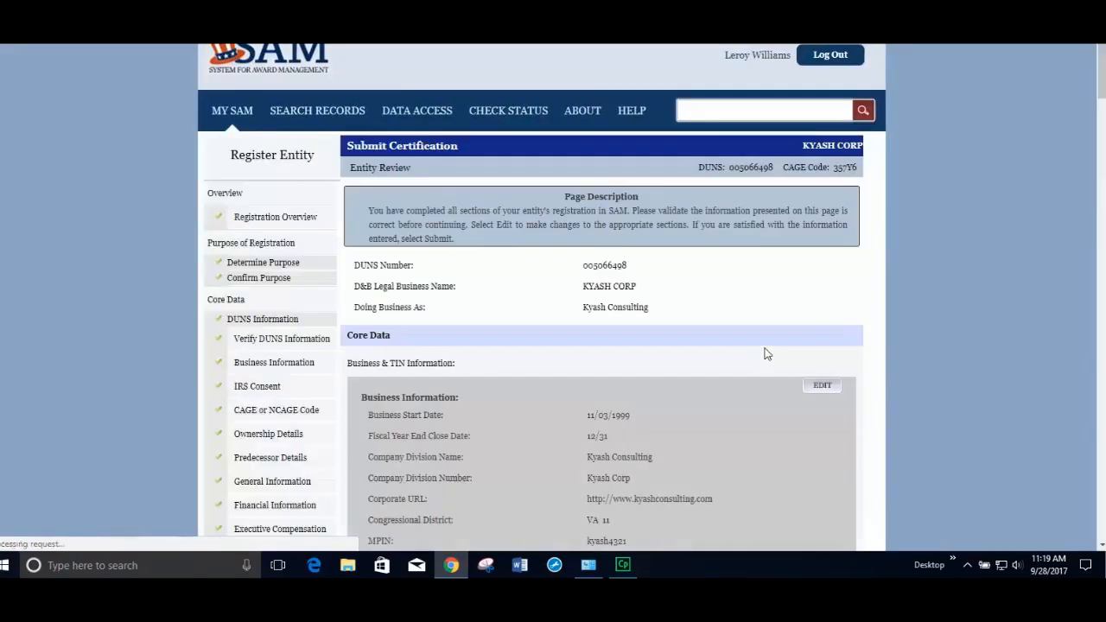
# Read through KYASH CORP's Entity Review from Core Data down to Representations and Certifications.
pyautogui.scroll(-1, 768, 341)
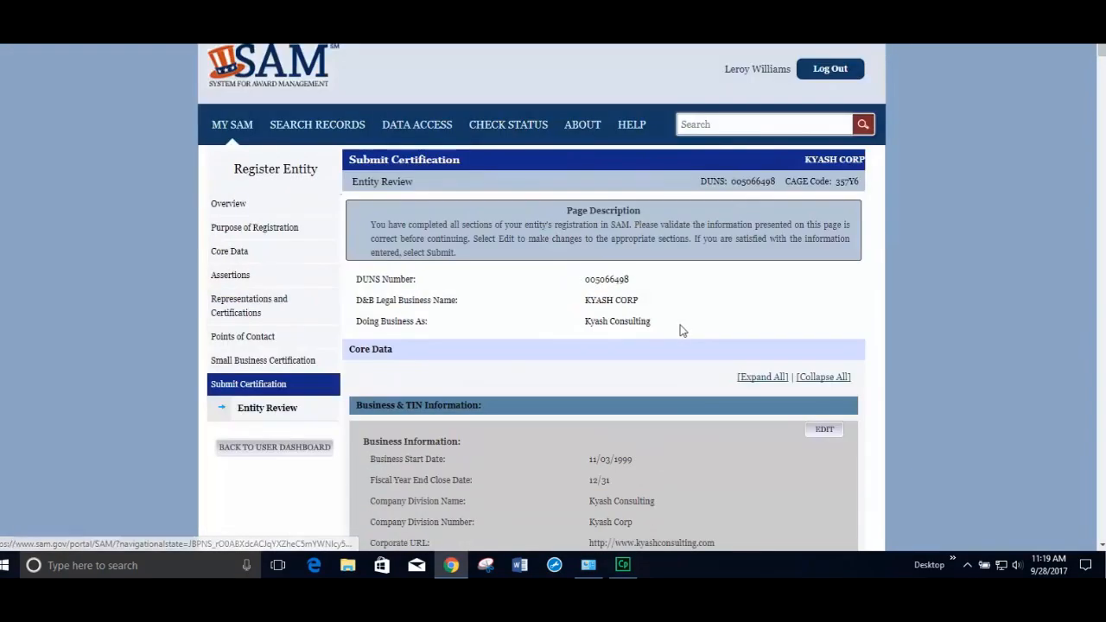
pyautogui.scroll(-7, 678, 335)
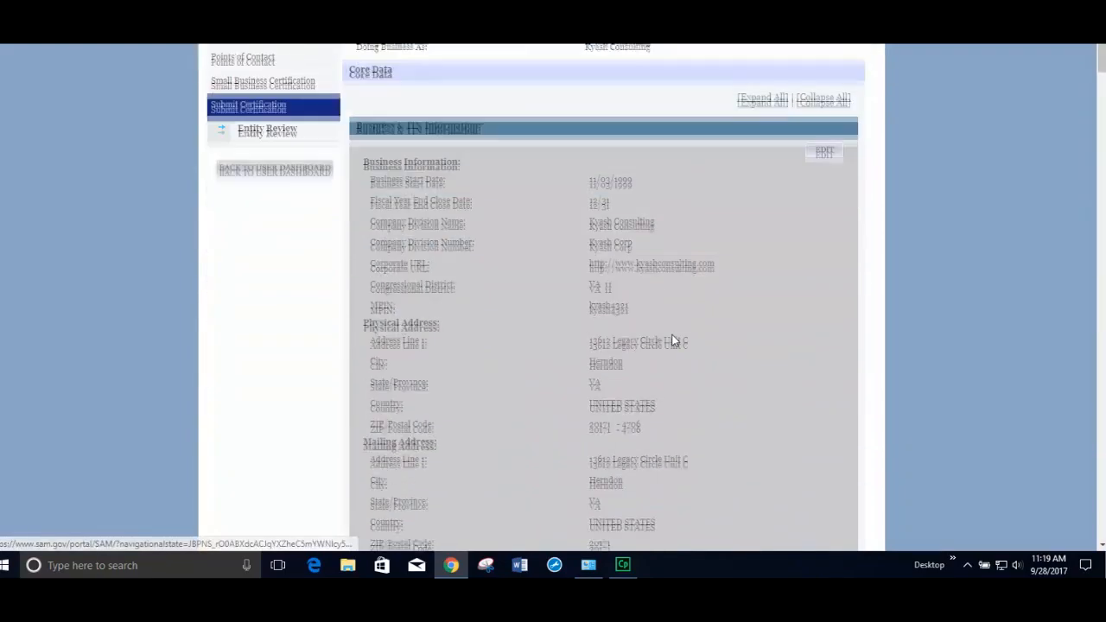
pyautogui.scroll(-1, 674, 340)
pyautogui.scroll(5, 672, 338)
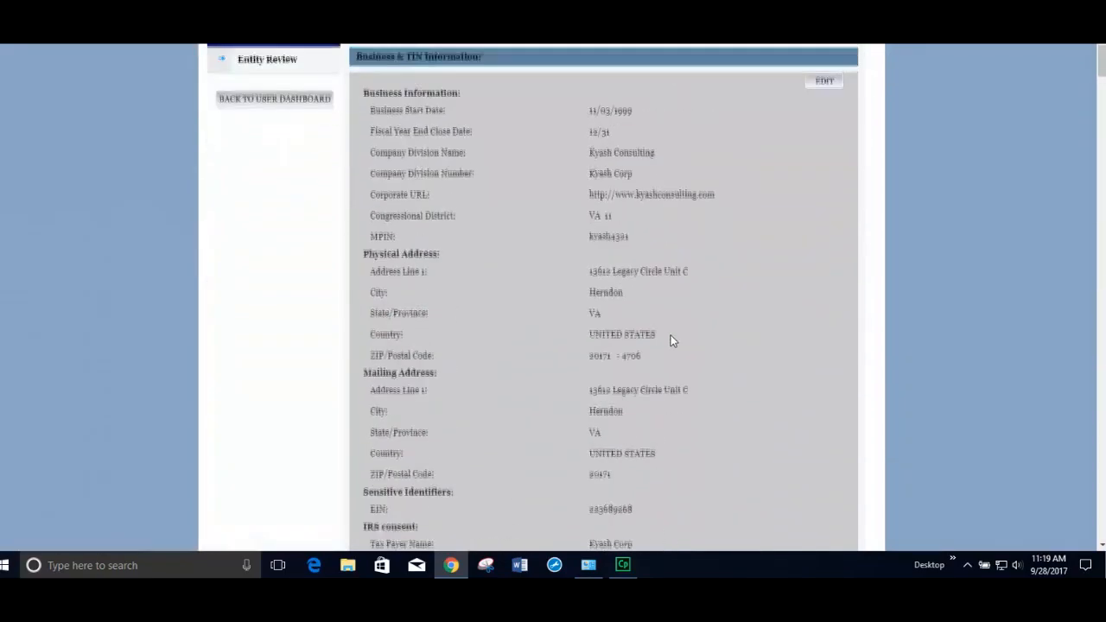
pyautogui.scroll(-5, 670, 342)
pyautogui.scroll(-10, 666, 338)
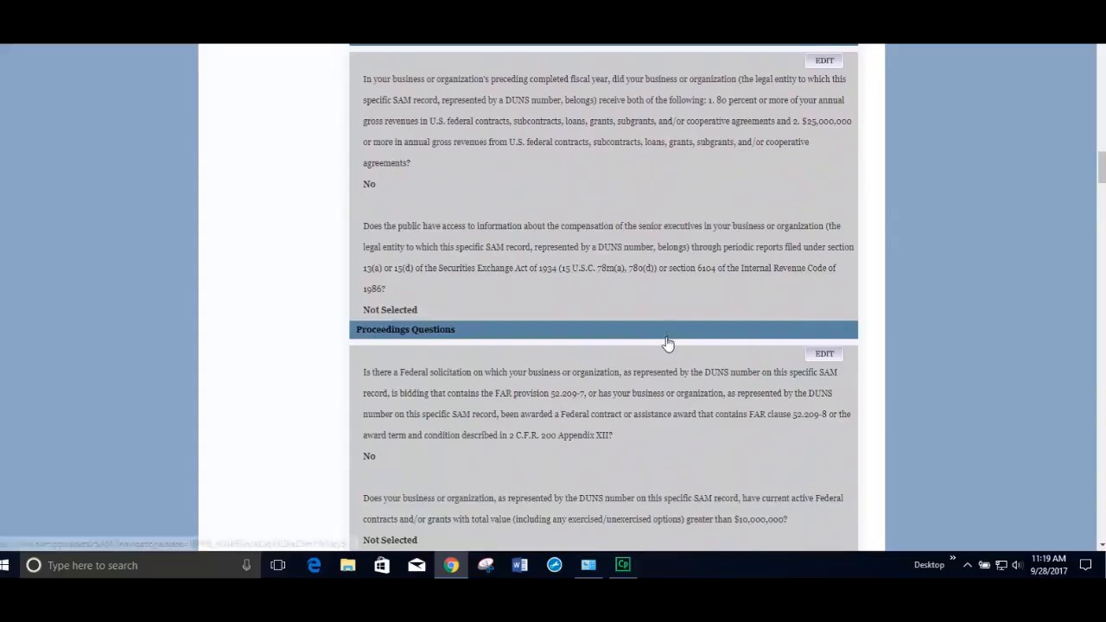
pyautogui.scroll(-3, 666, 344)
pyautogui.scroll(-3, 666, 344)
pyautogui.scroll(-6, 665, 344)
pyautogui.scroll(-3, 665, 344)
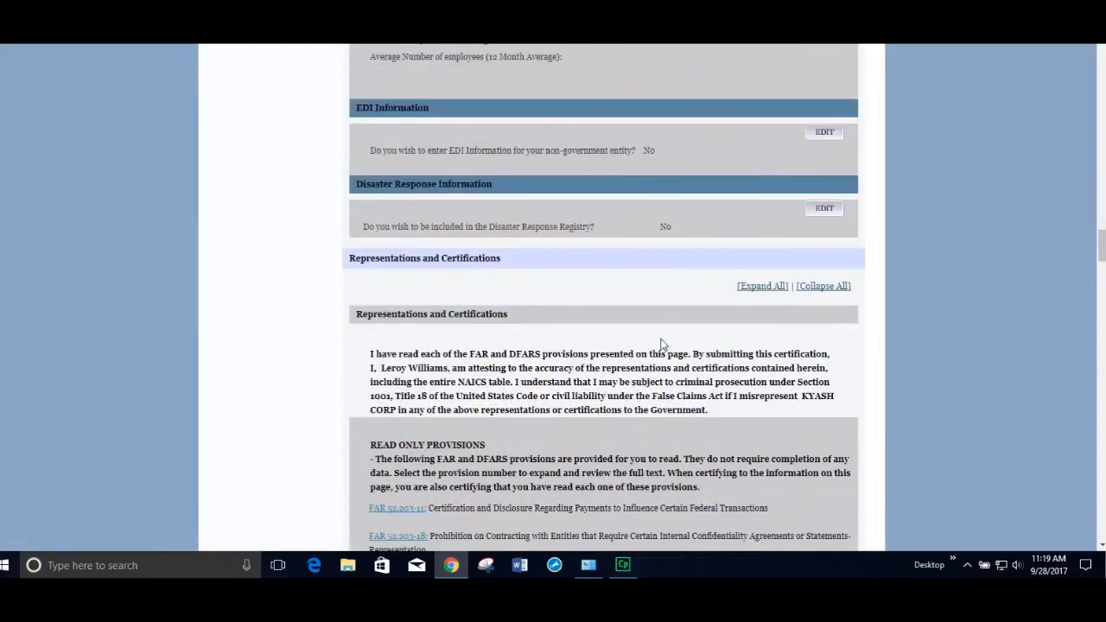
pyautogui.scroll(-1, 661, 344)
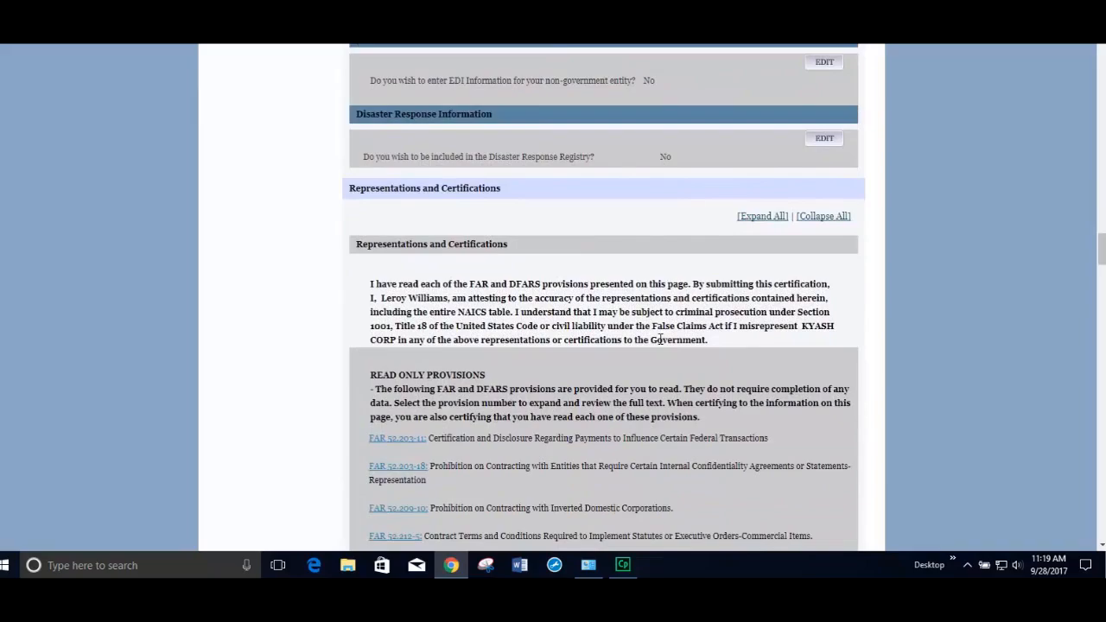
pyautogui.scroll(-1, 661, 341)
pyautogui.scroll(-1, 659, 344)
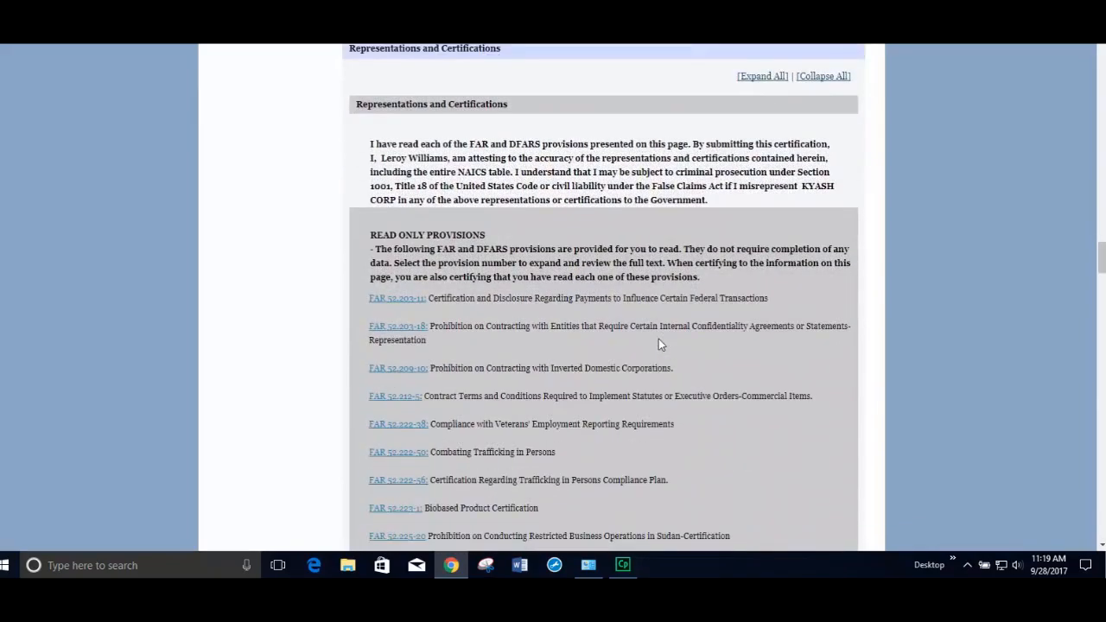
pyautogui.scroll(-4, 658, 339)
pyautogui.scroll(-10, 657, 339)
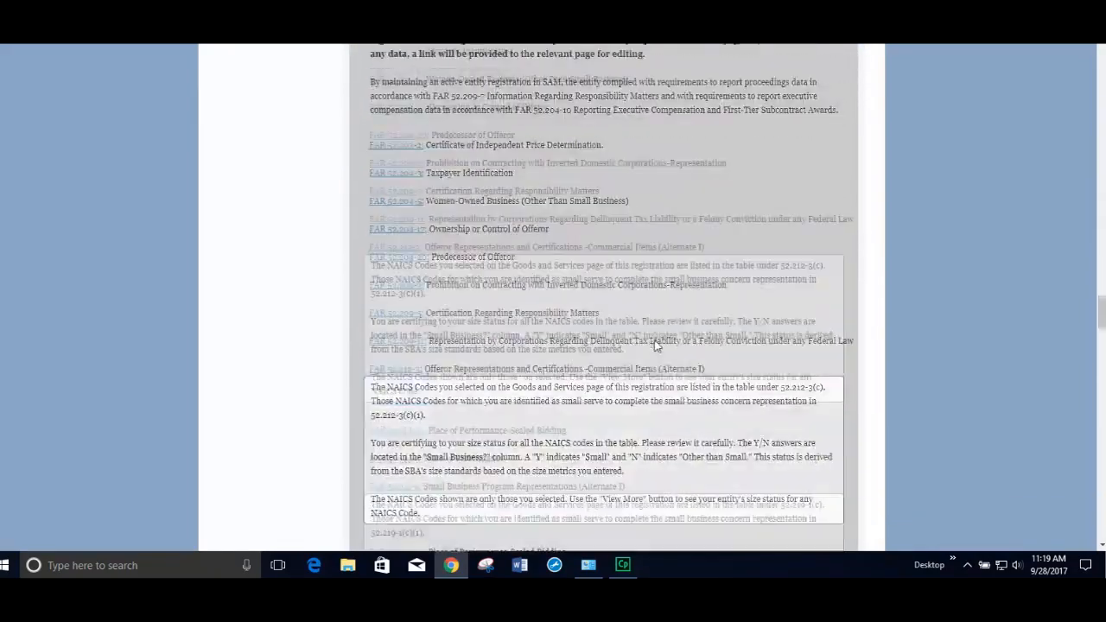
pyautogui.scroll(-10, 653, 346)
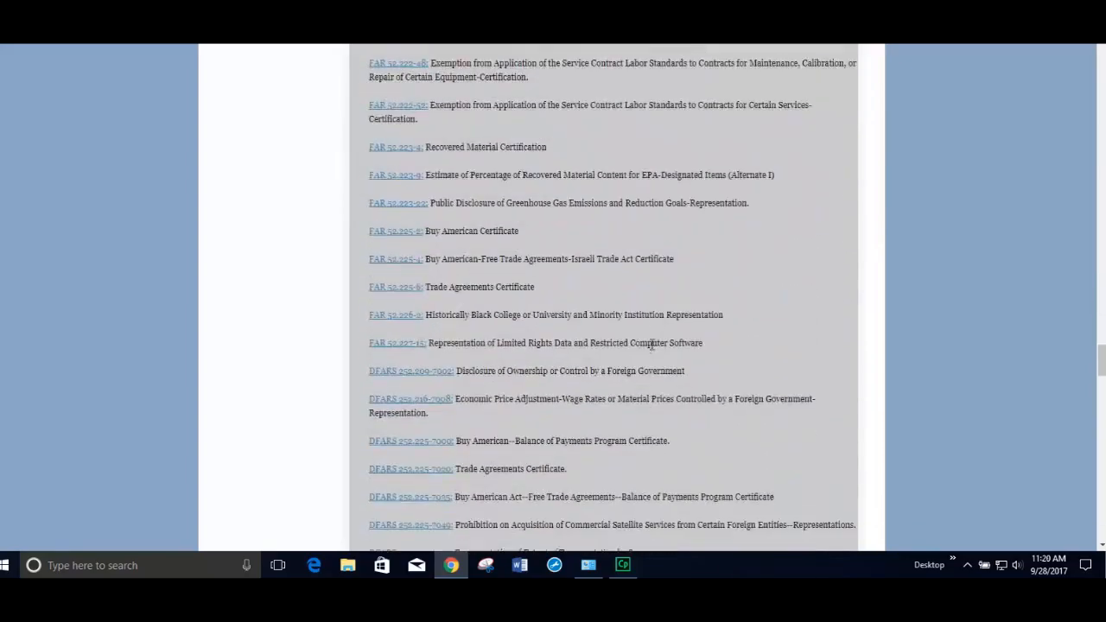
pyautogui.scroll(-1, 652, 348)
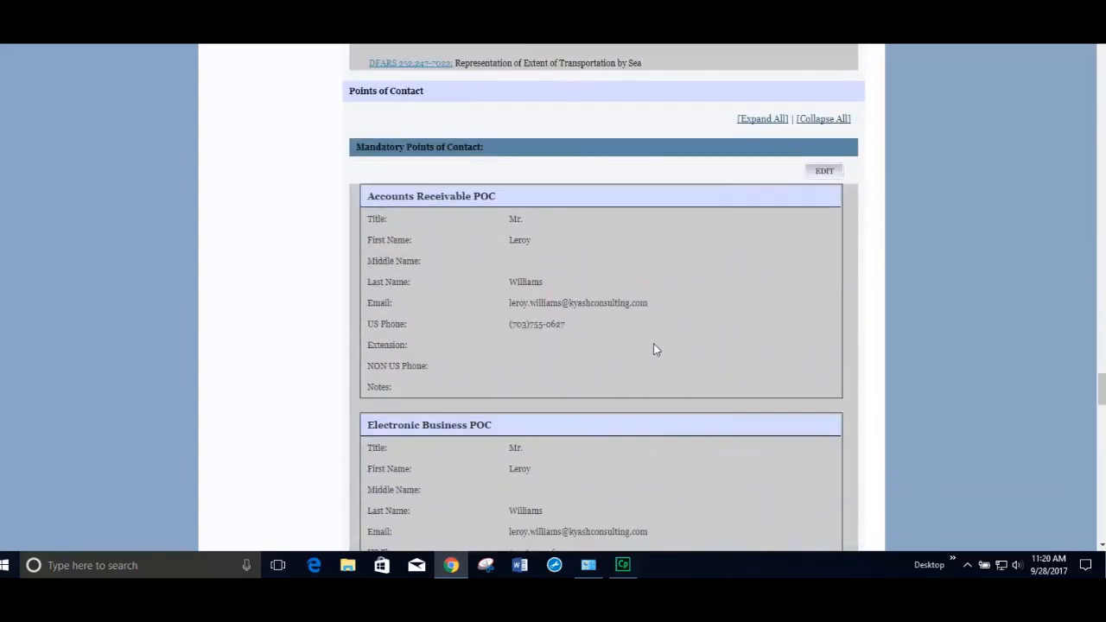
pyautogui.scroll(-3, 654, 348)
pyautogui.scroll(-8, 654, 349)
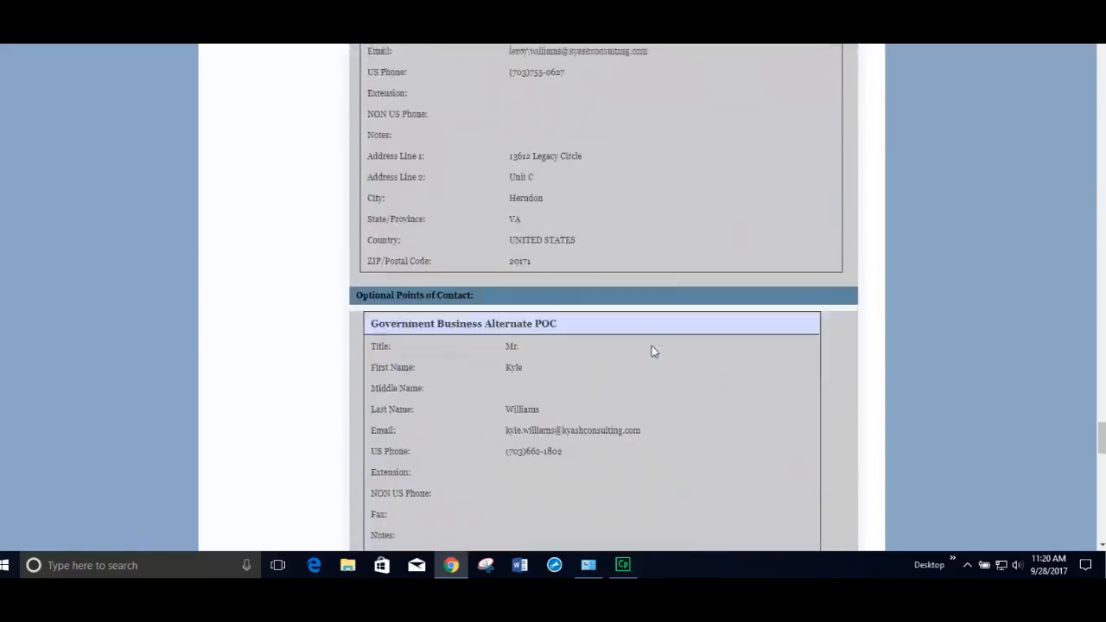
pyautogui.scroll(1, 653, 347)
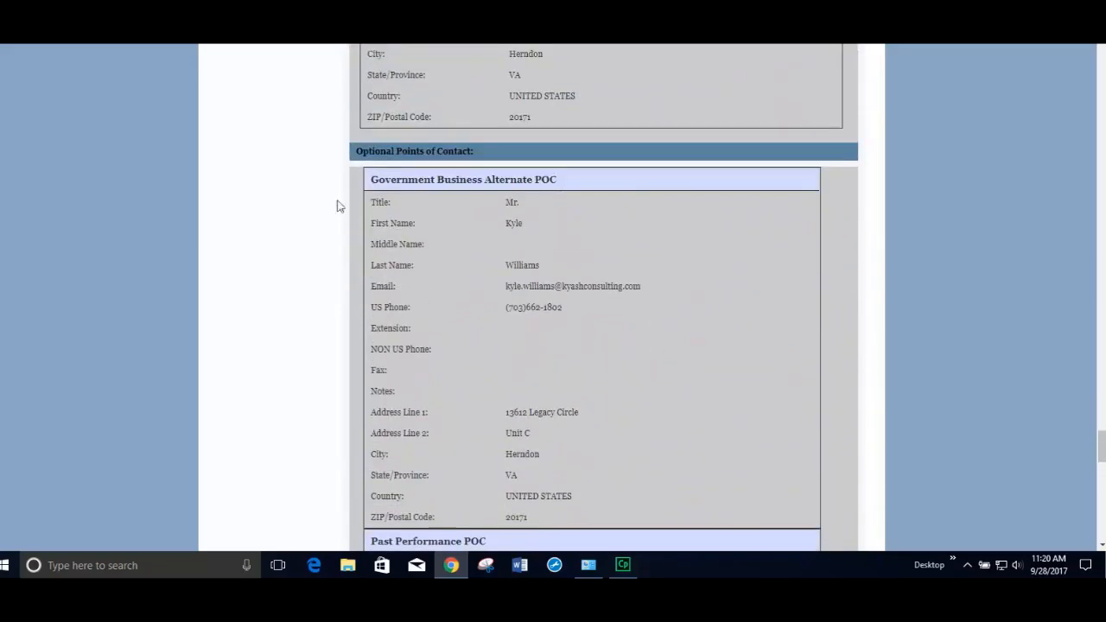
pyautogui.scroll(-1, 654, 222)
pyautogui.scroll(-1, 561, 216)
pyautogui.scroll(2, 527, 147)
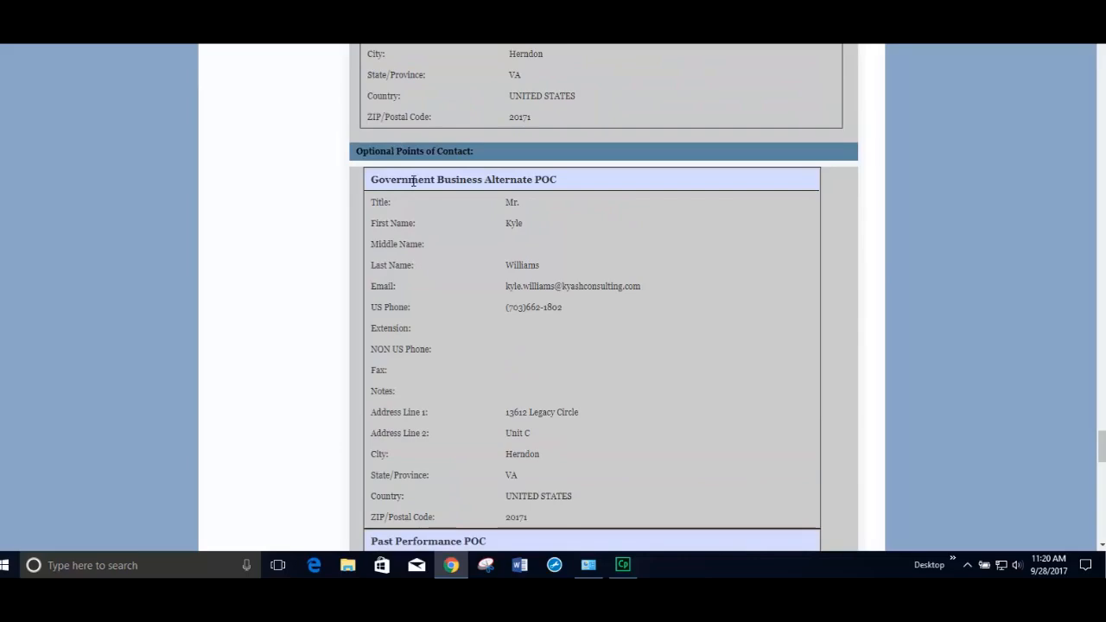
pyautogui.scroll(-3, 571, 181)
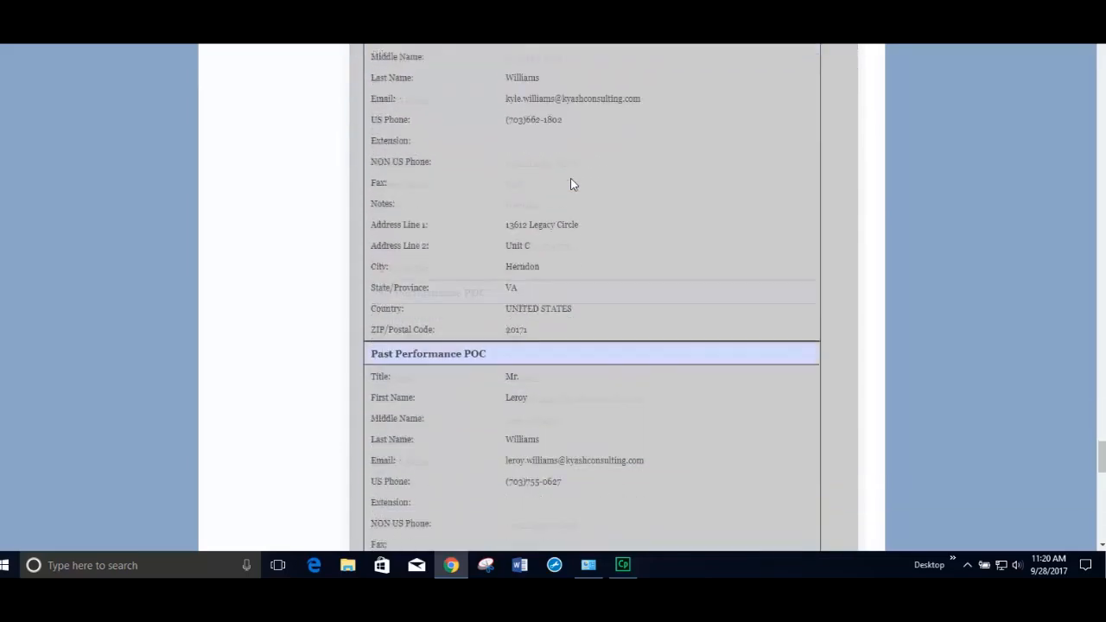
pyautogui.scroll(-4, 494, 270)
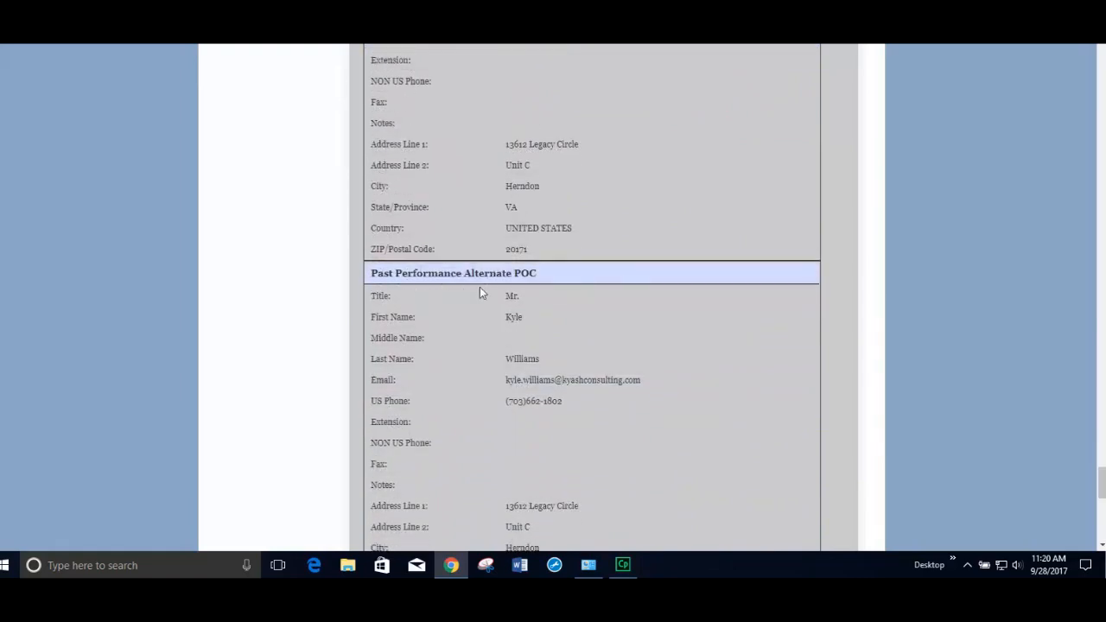
pyautogui.scroll(-1, 481, 294)
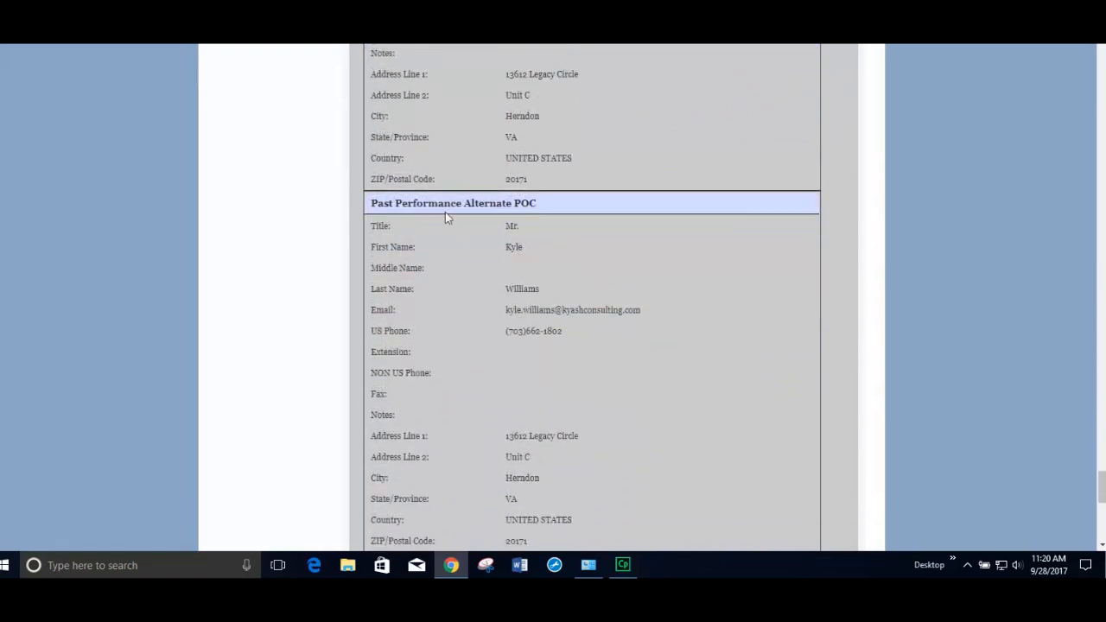
pyautogui.scroll(-4, 488, 220)
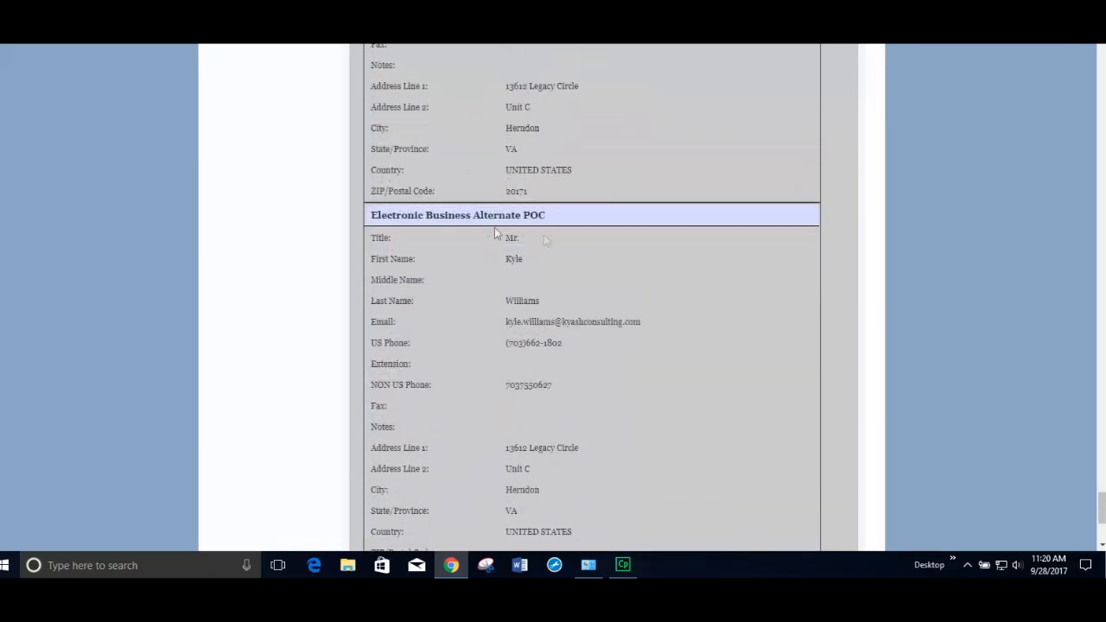
pyautogui.scroll(-3, 561, 240)
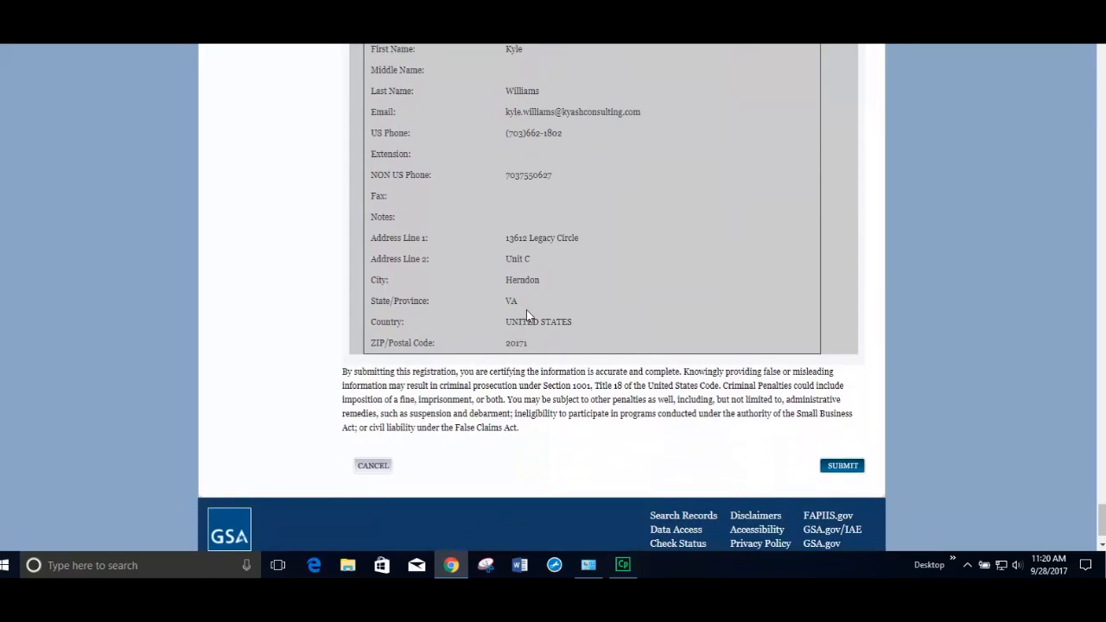
# Read the certification statement at the bottom of Entity Review and submit the registration.
pyautogui.scroll(-1, 586, 388)
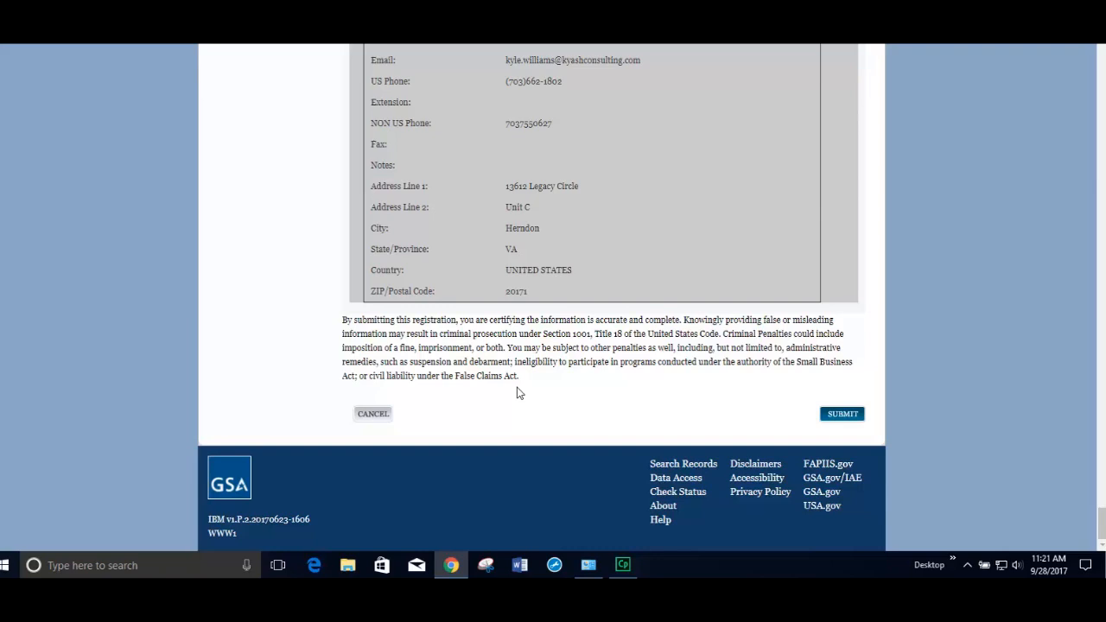
pyautogui.click(842, 416)
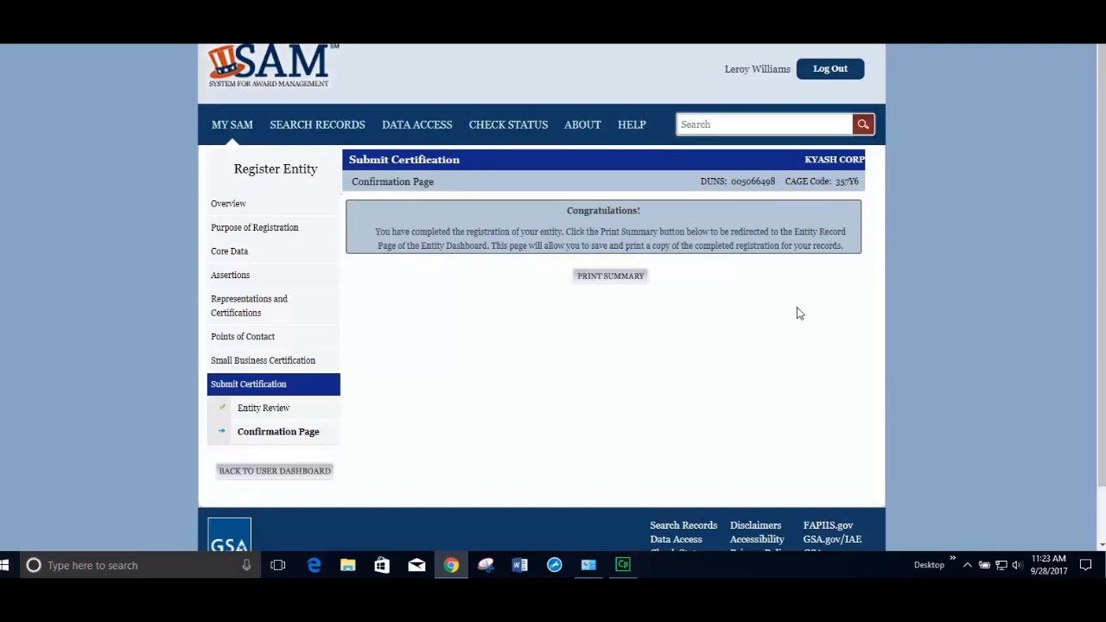
# Check the Congratulations confirmation page showing KYASH CORP's DUNS and CAGE code.
pyautogui.scroll(-2, 787, 317)
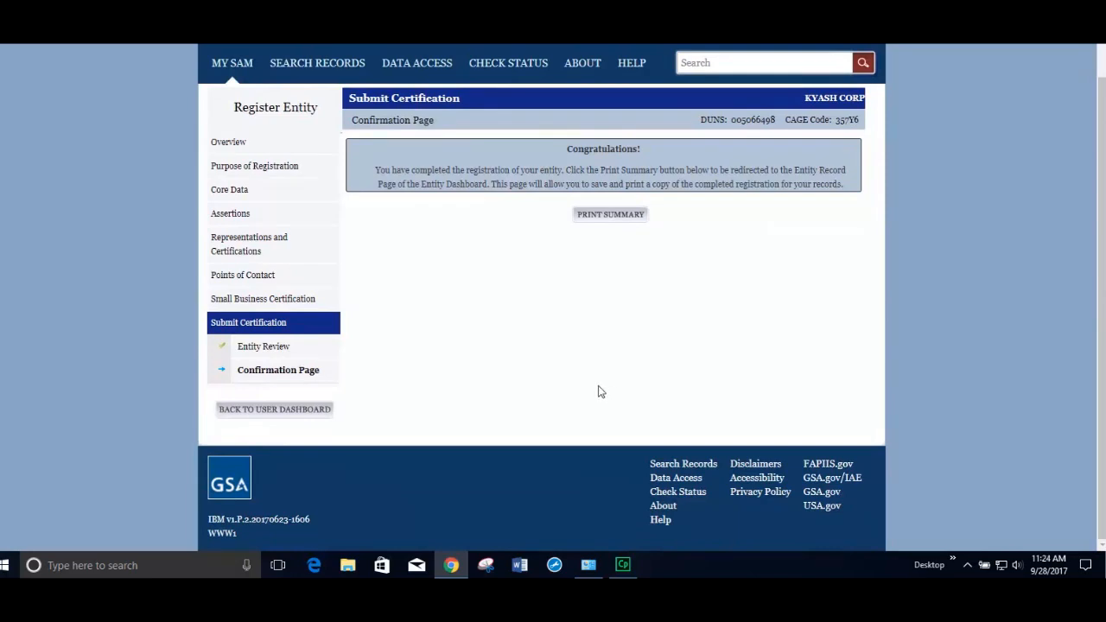
pyautogui.scroll(1, 598, 385)
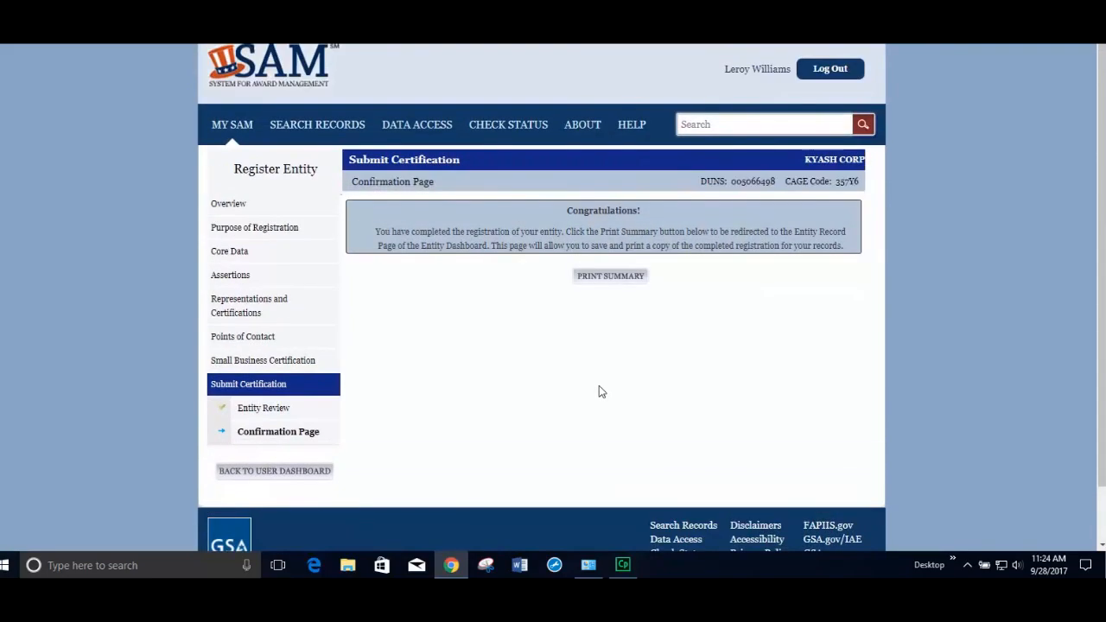
pyautogui.scroll(-1, 598, 385)
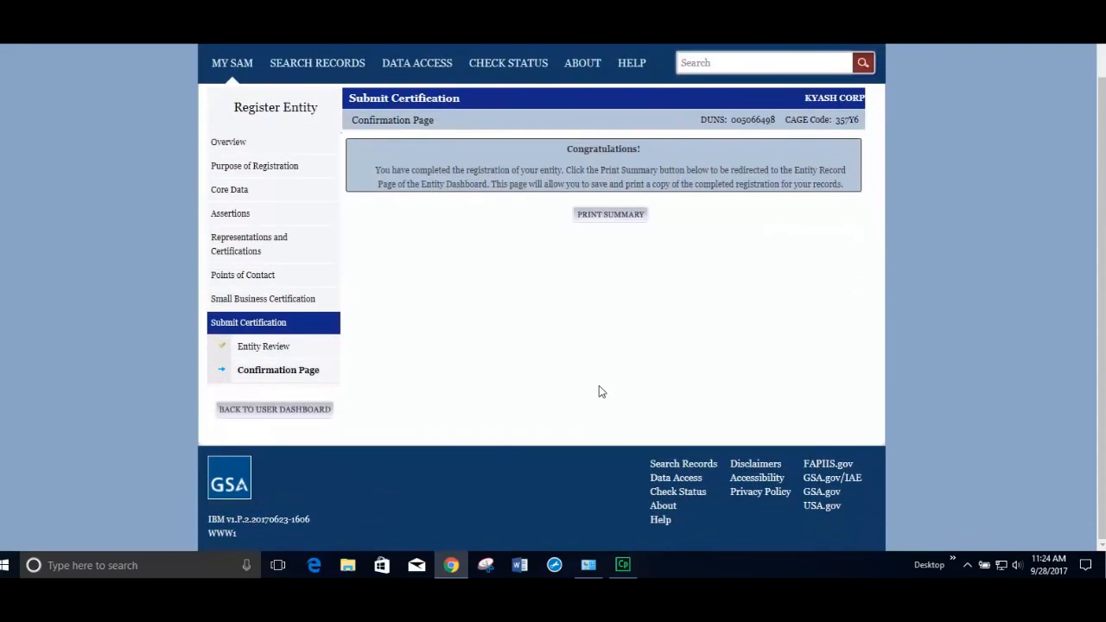
pyautogui.scroll(1, 598, 388)
pyautogui.scroll(-1, 599, 389)
pyautogui.moveTo(623, 567)
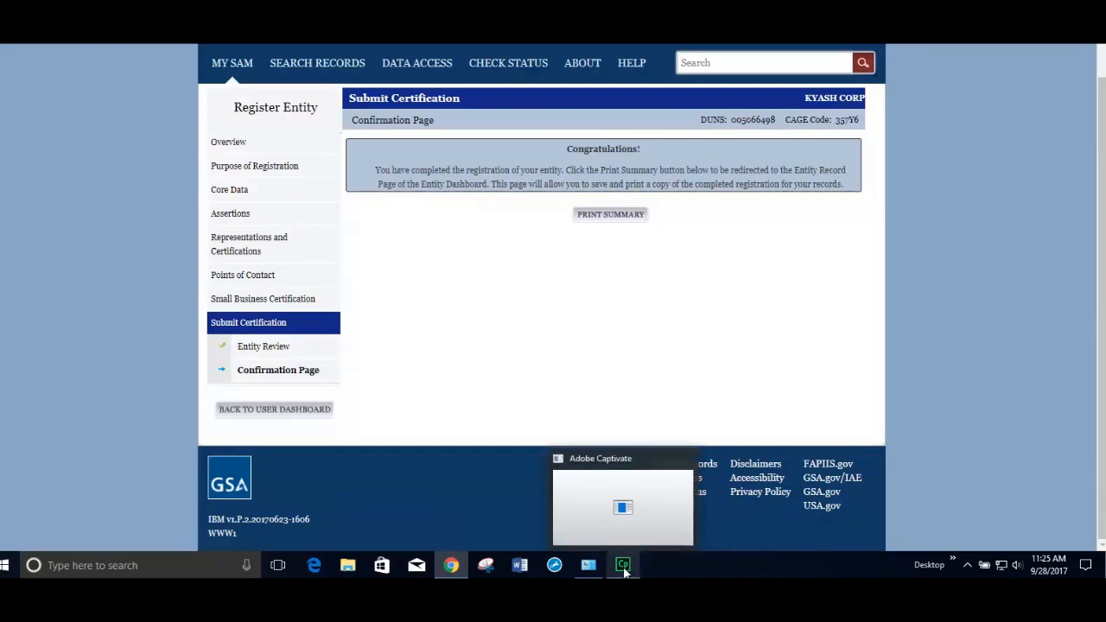